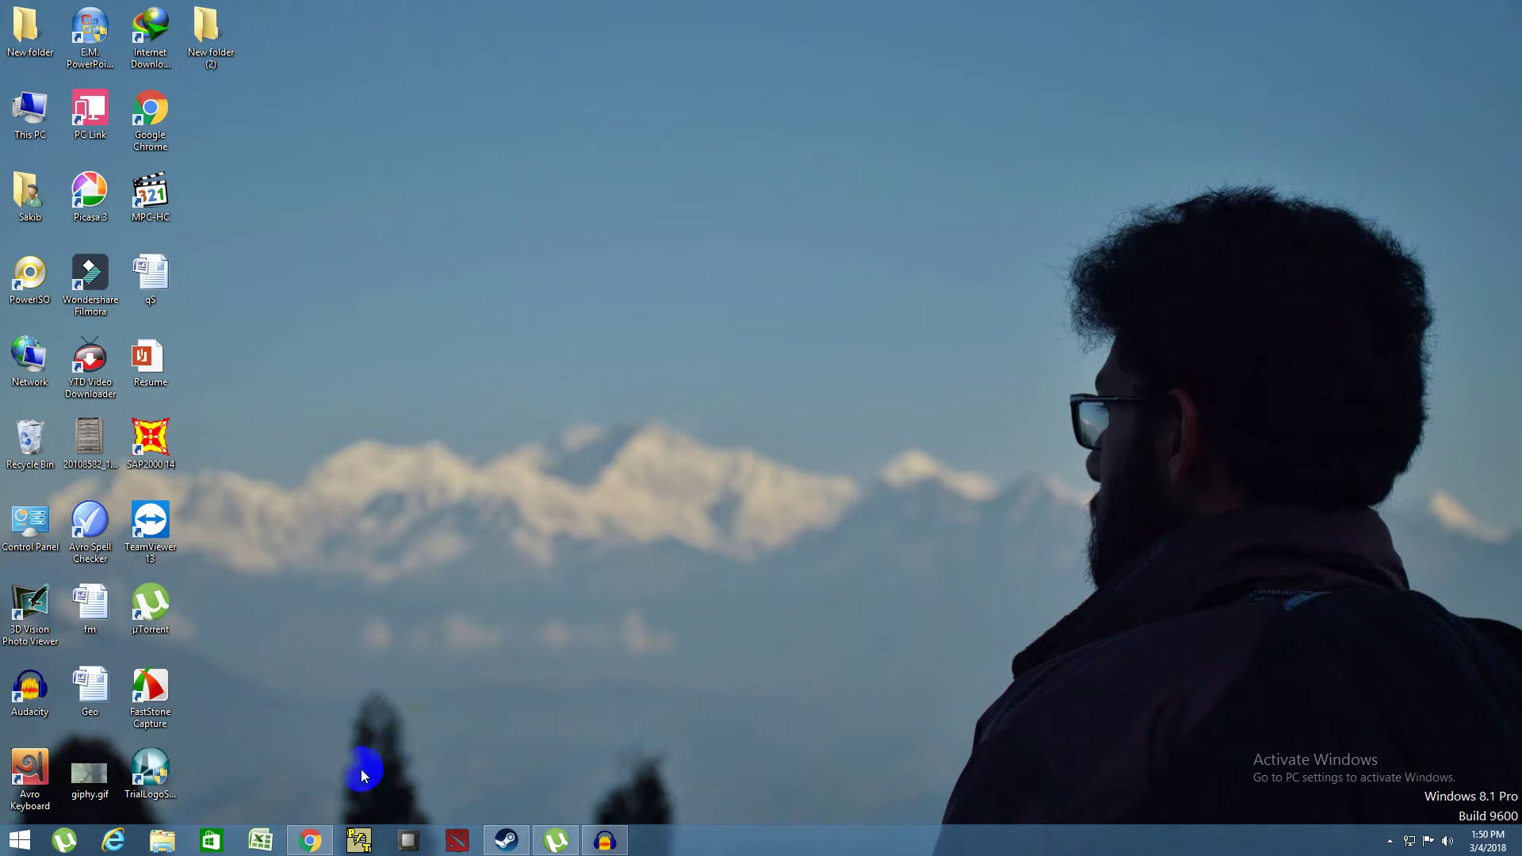
- Restore the Chrome window showing the Indian Visa Application site from the taskbar
{"action": "mouse_move", "coordinate": [313, 845]}
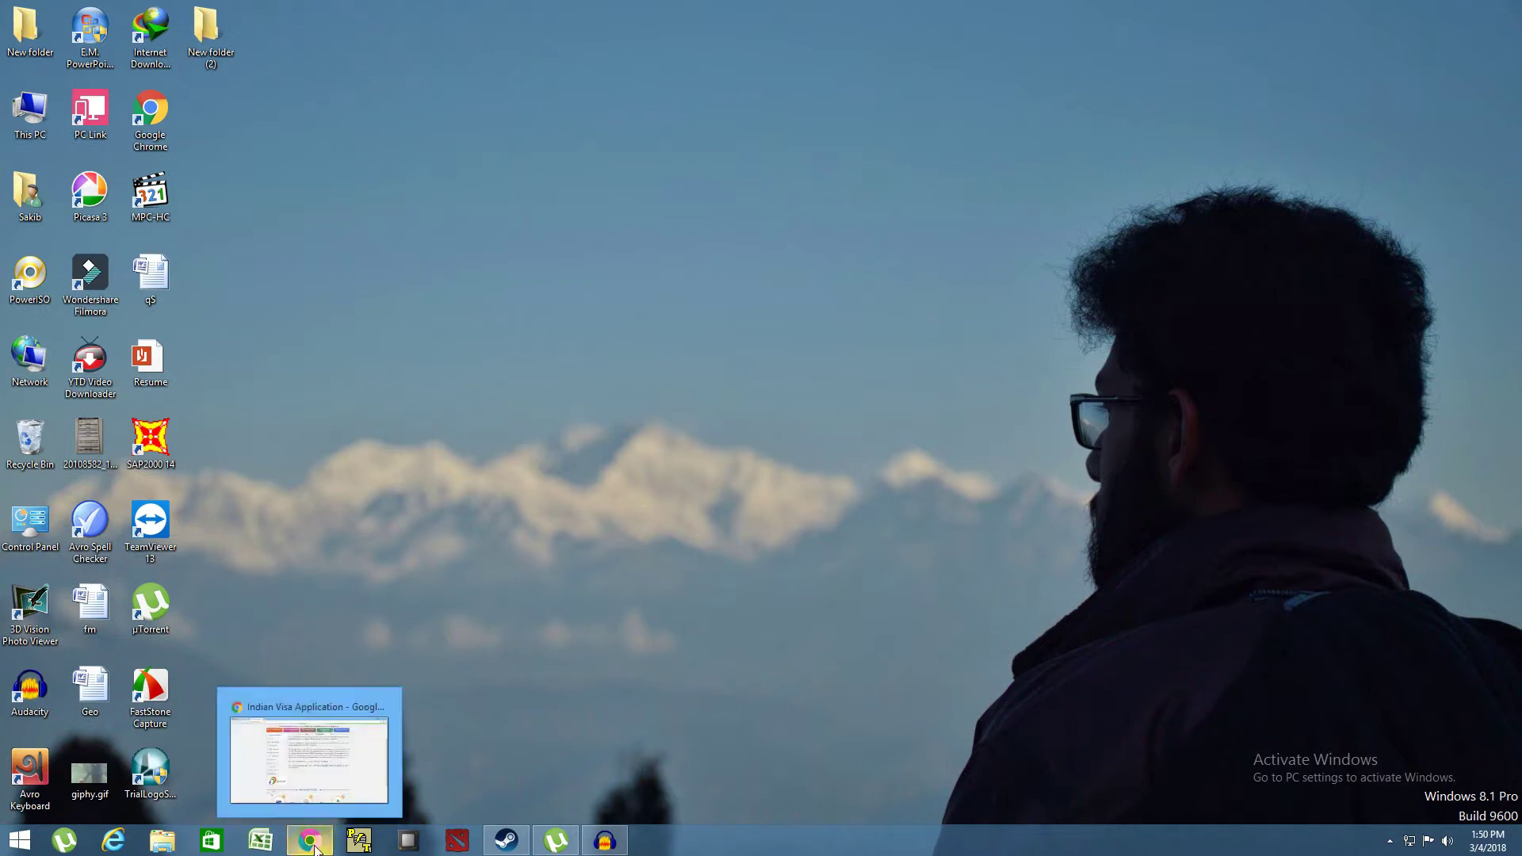
{"action": "left_click", "coordinate": [315, 846]}
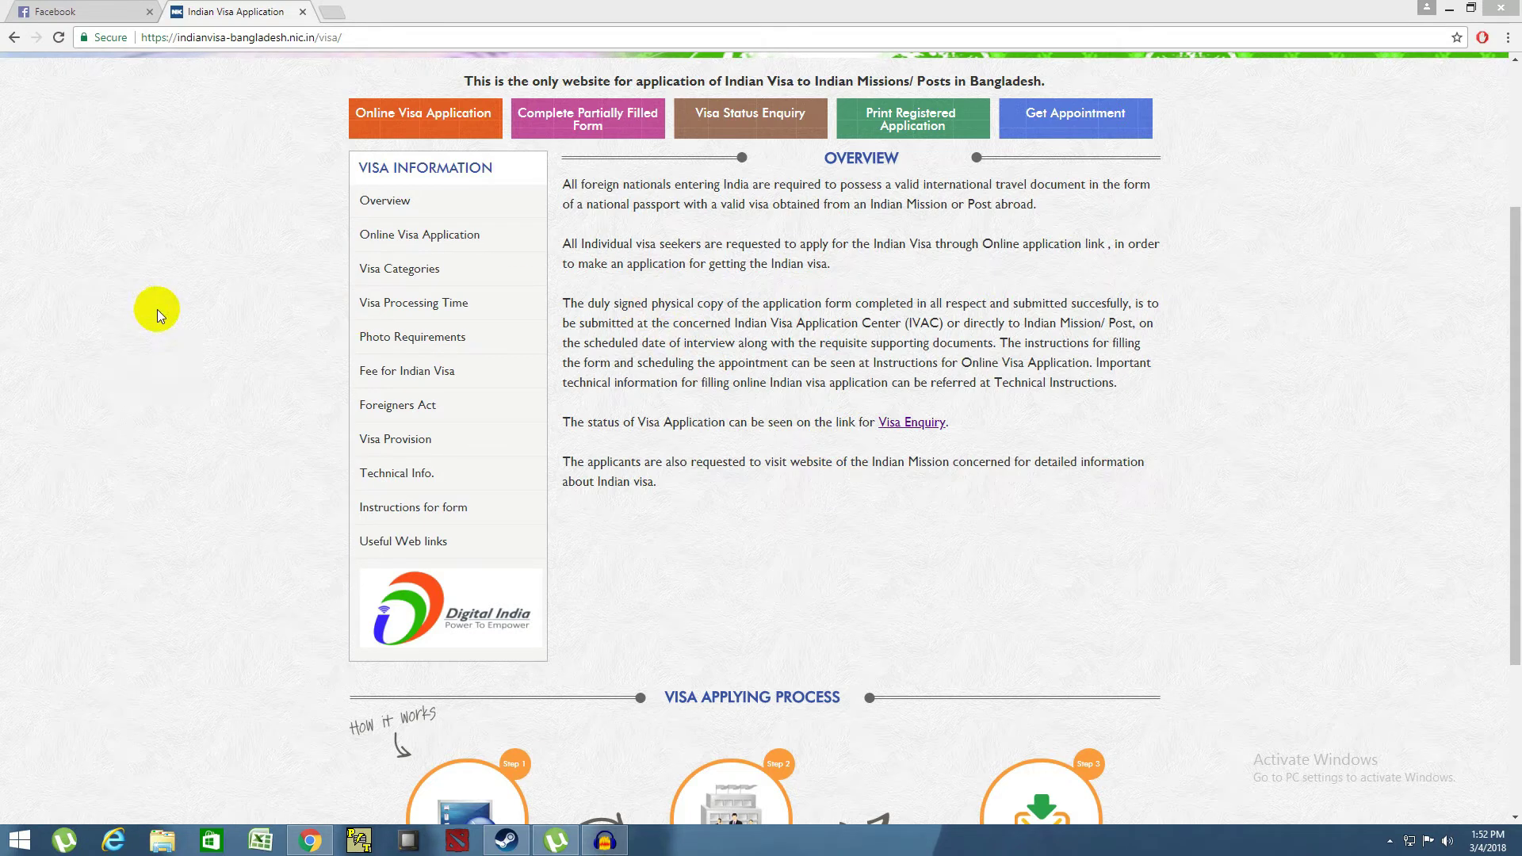
{"action": "left_click", "coordinate": [234, 39]}
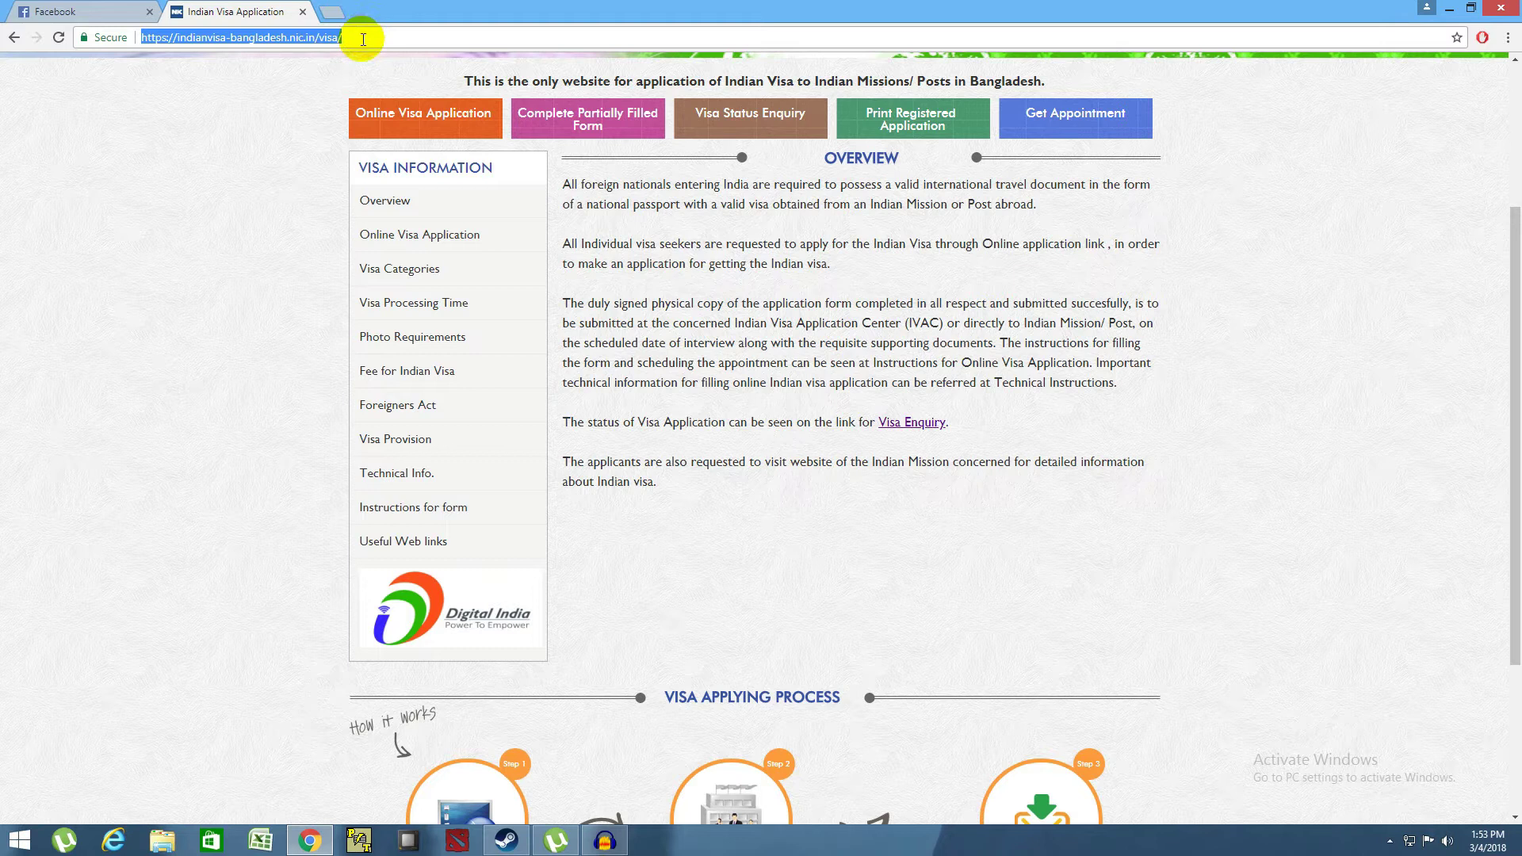
- Open the blank Online Visa Application registration form
{"action": "left_click", "coordinate": [230, 240]}
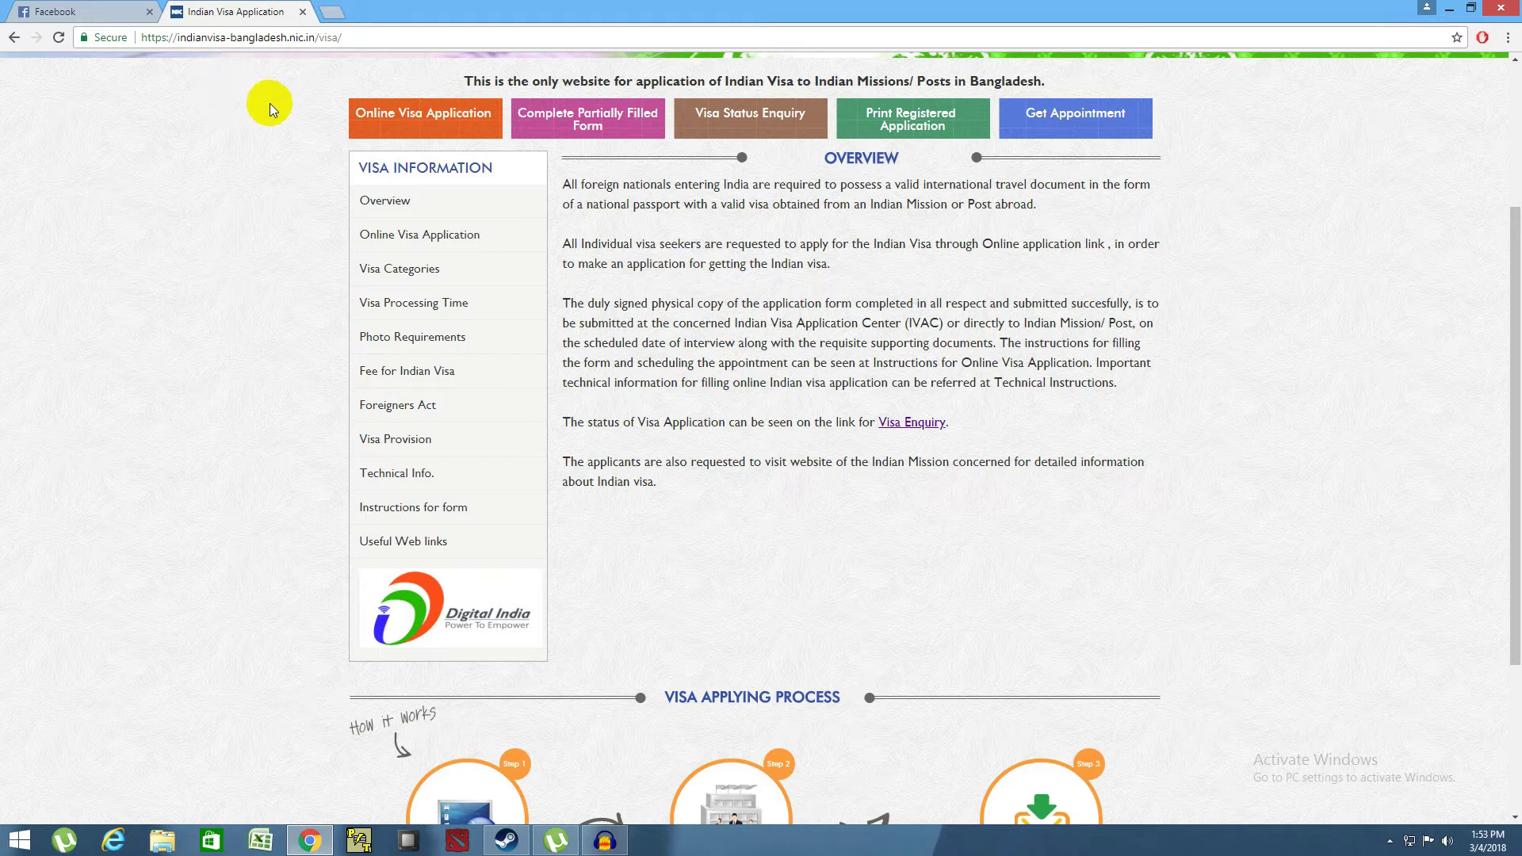
{"action": "left_click", "coordinate": [416, 119]}
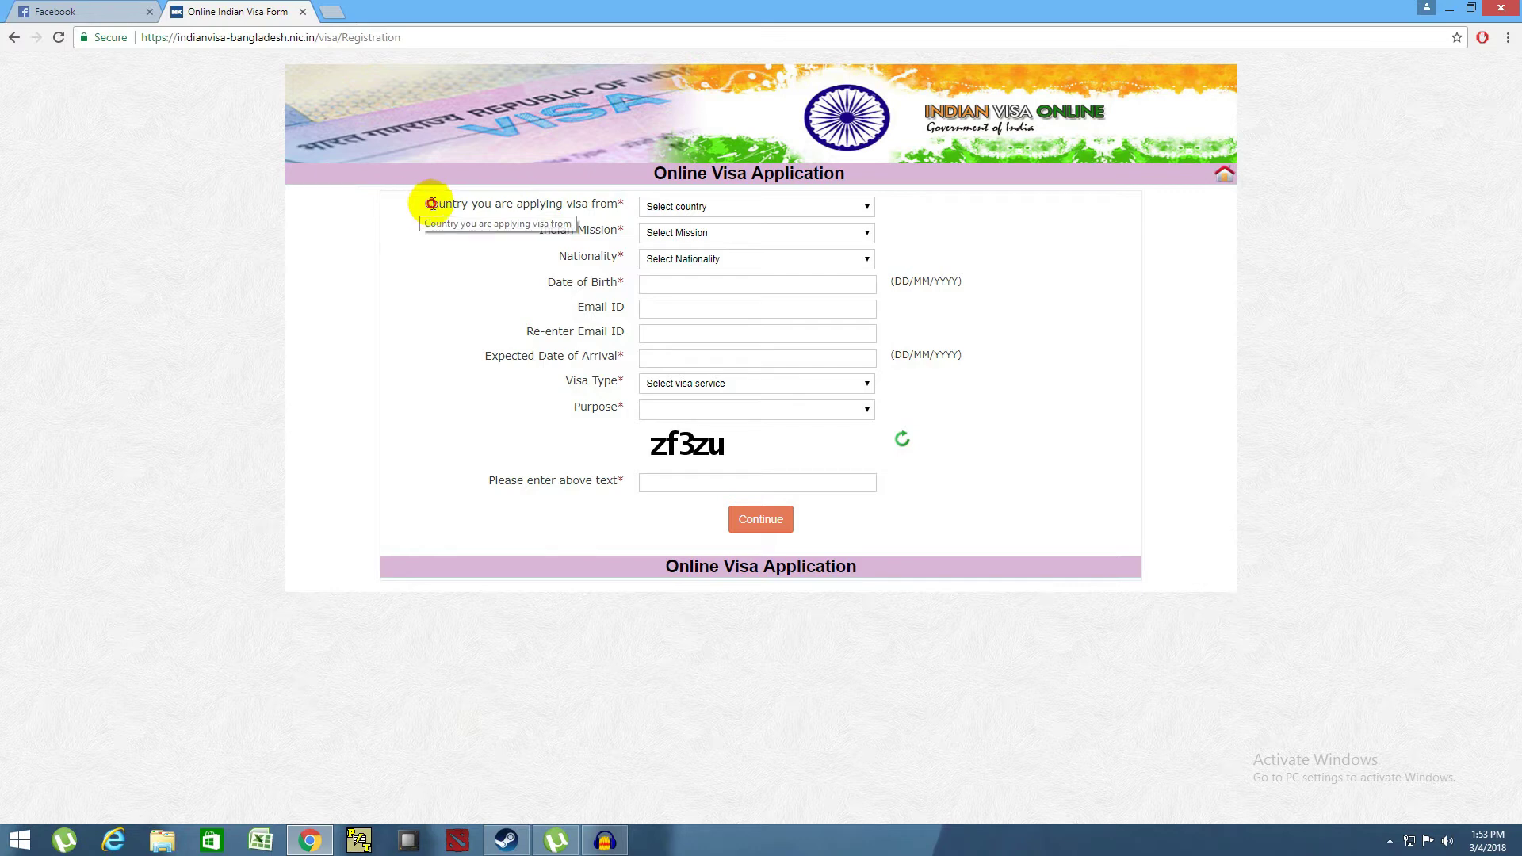
- Choose BANGLADESH as country and nationality, and BANGLADESH-DHAKA as the Indian mission
{"action": "left_click_drag", "start_coordinate": [423, 204], "coordinate": [622, 205]}
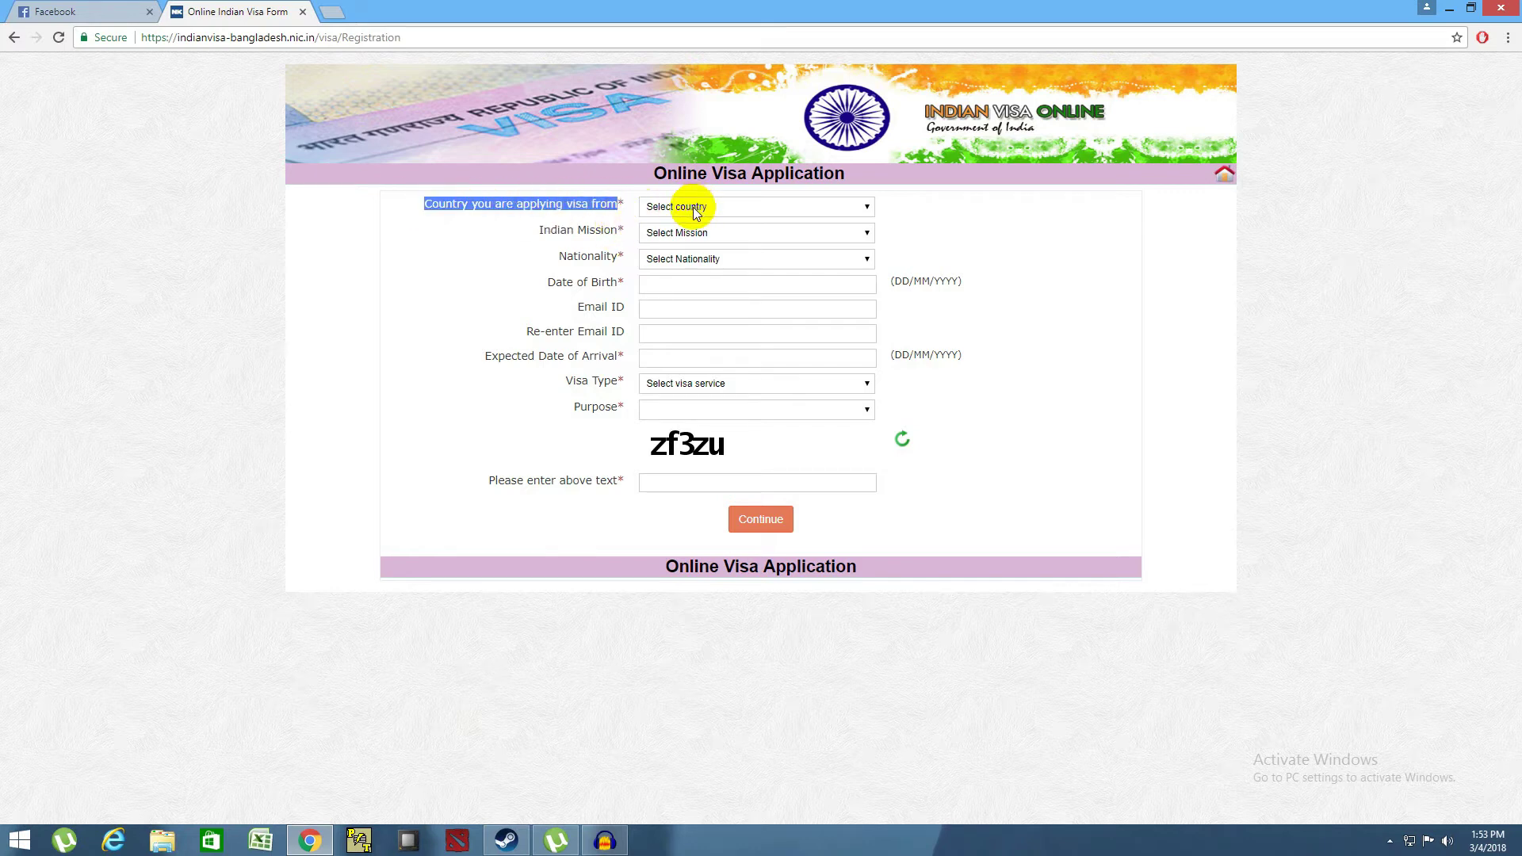
{"action": "left_click", "coordinate": [634, 207]}
{"action": "left_click", "coordinate": [680, 210]}
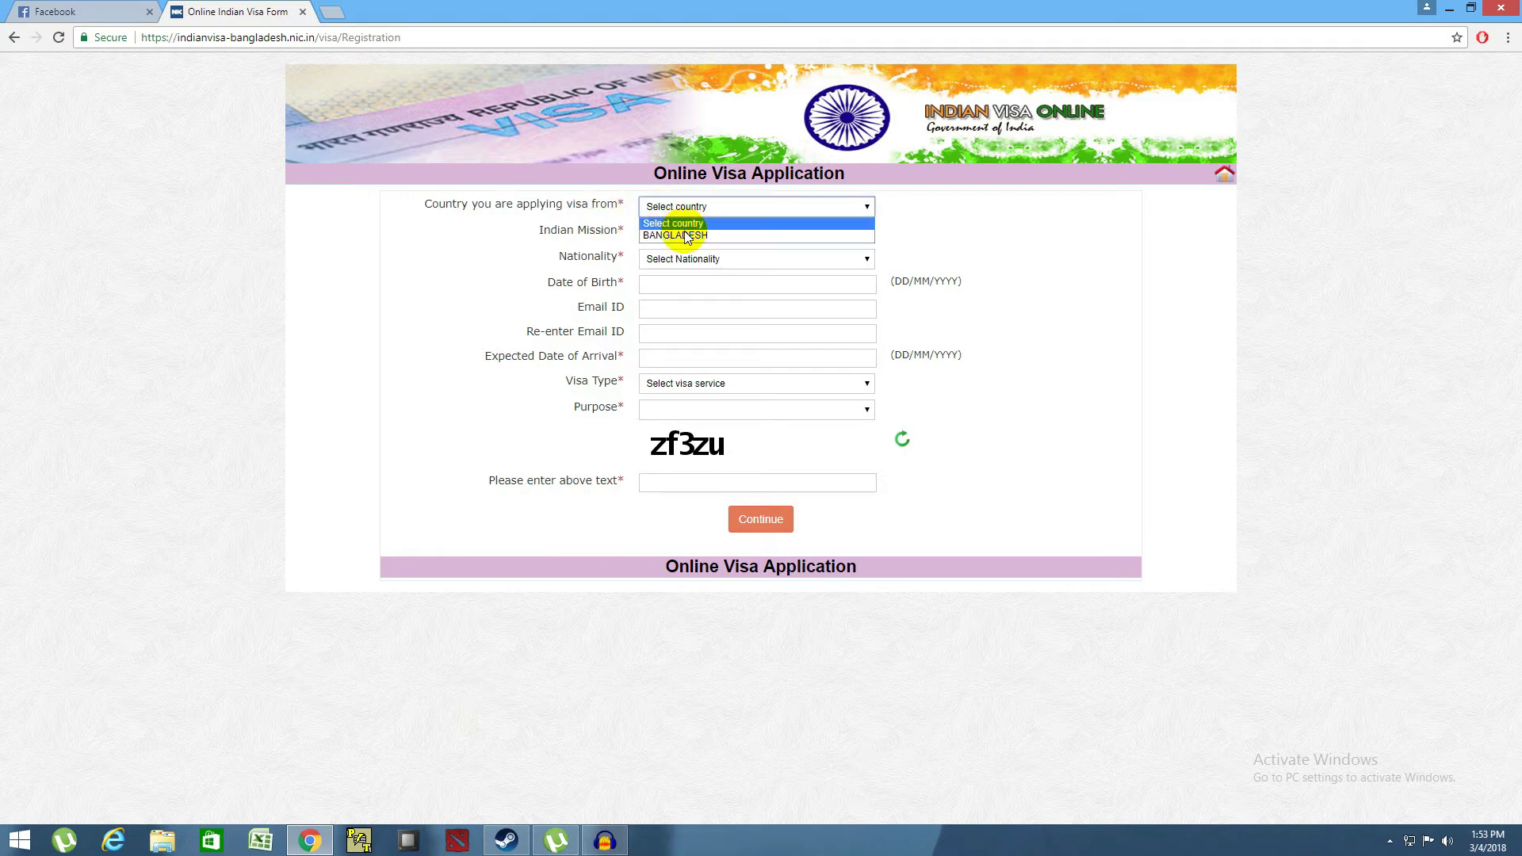
{"action": "left_click", "coordinate": [687, 235]}
{"action": "left_click", "coordinate": [707, 233]}
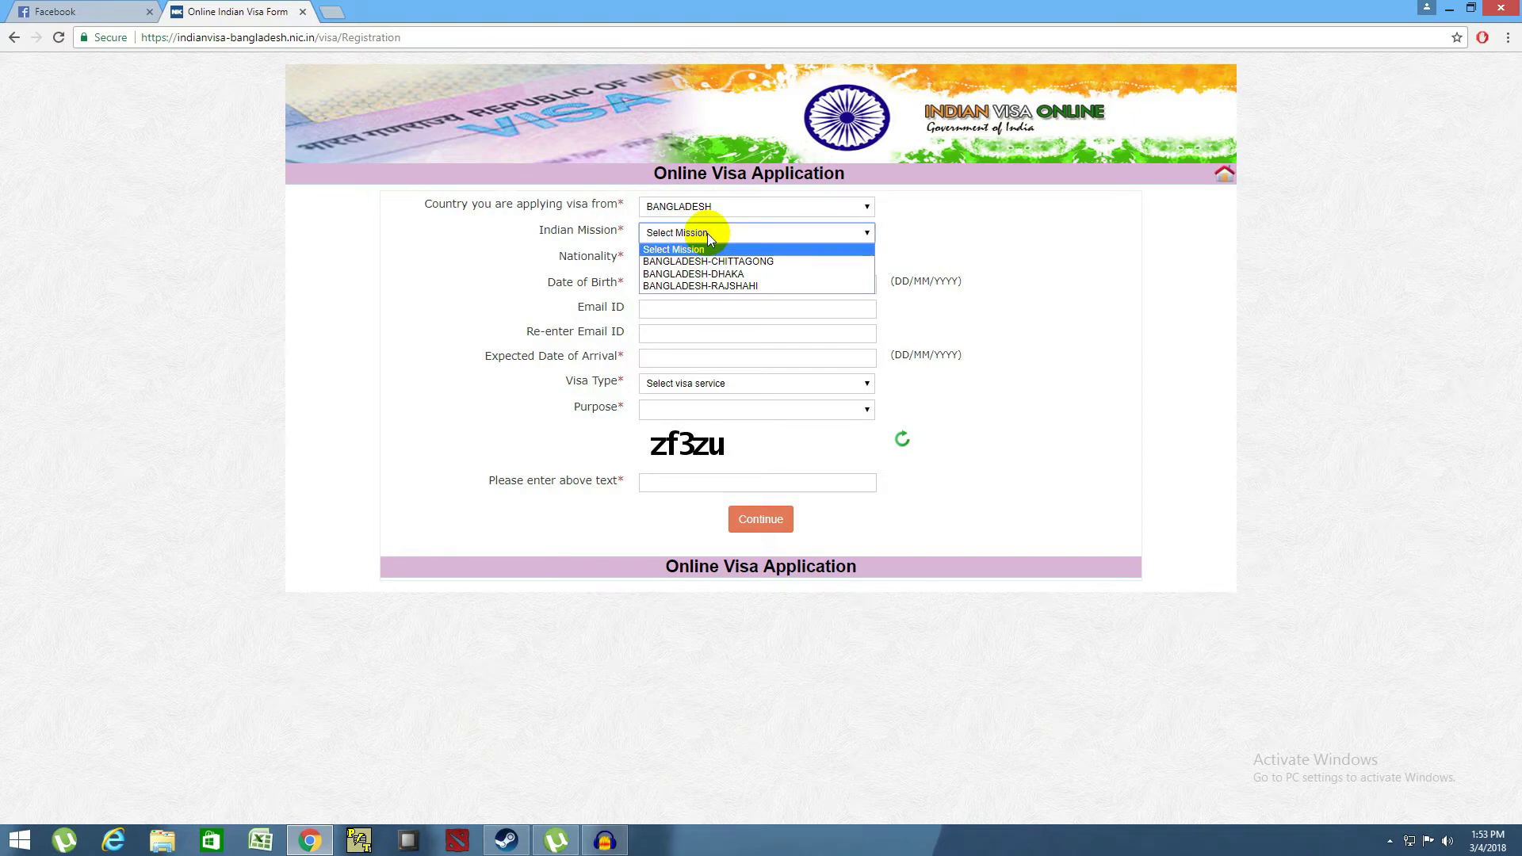
{"action": "left_click", "coordinate": [699, 275]}
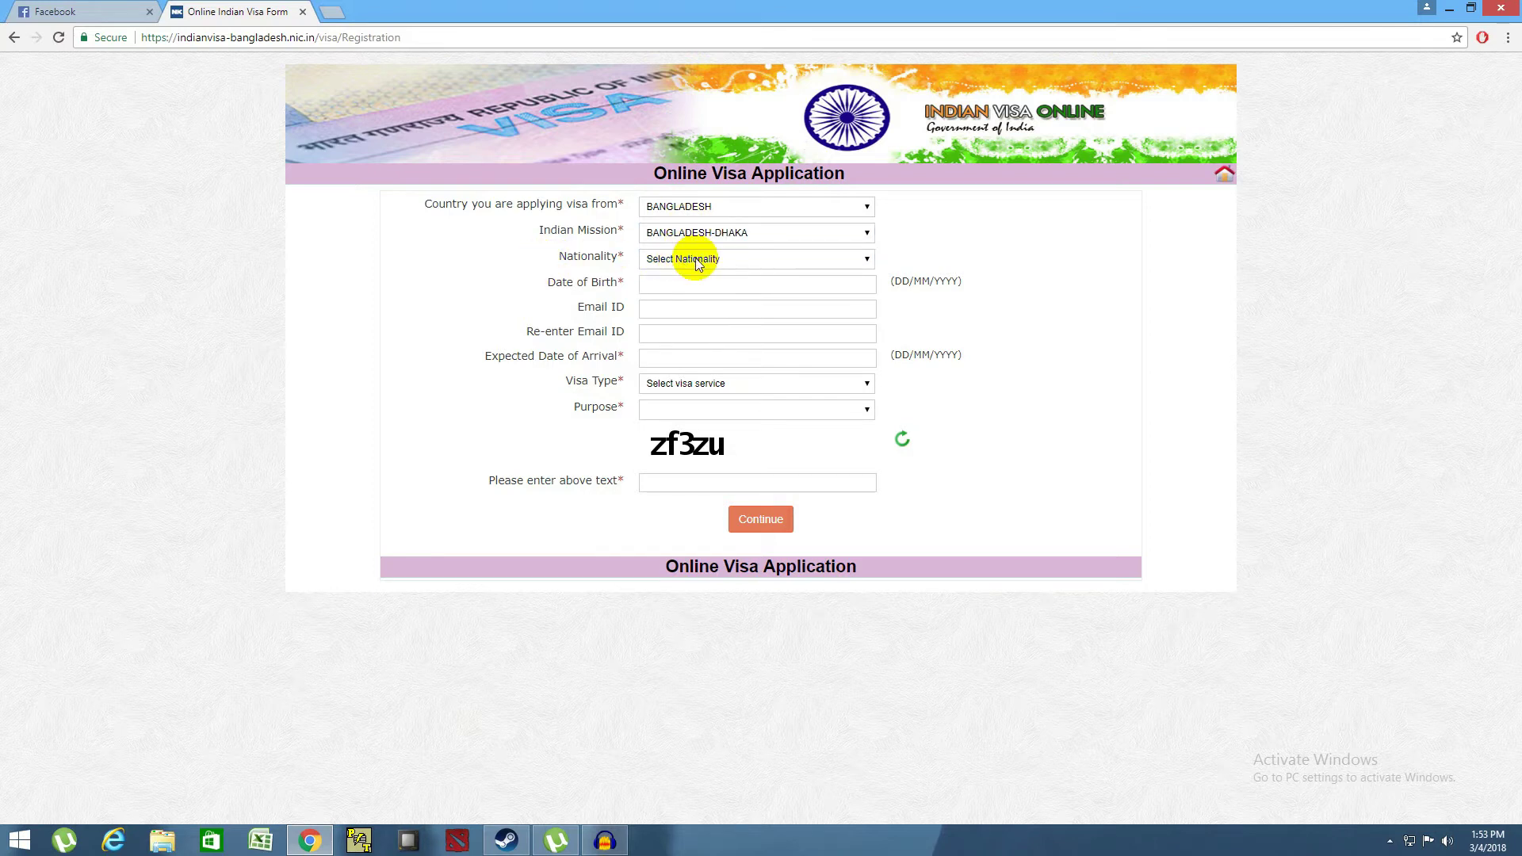
{"action": "left_click", "coordinate": [696, 258]}
{"action": "scroll", "coordinate": [704, 419], "scroll_direction": "down", "scroll_amount": 5}
{"action": "scroll", "coordinate": [703, 418], "scroll_direction": "down", "scroll_amount": 3}
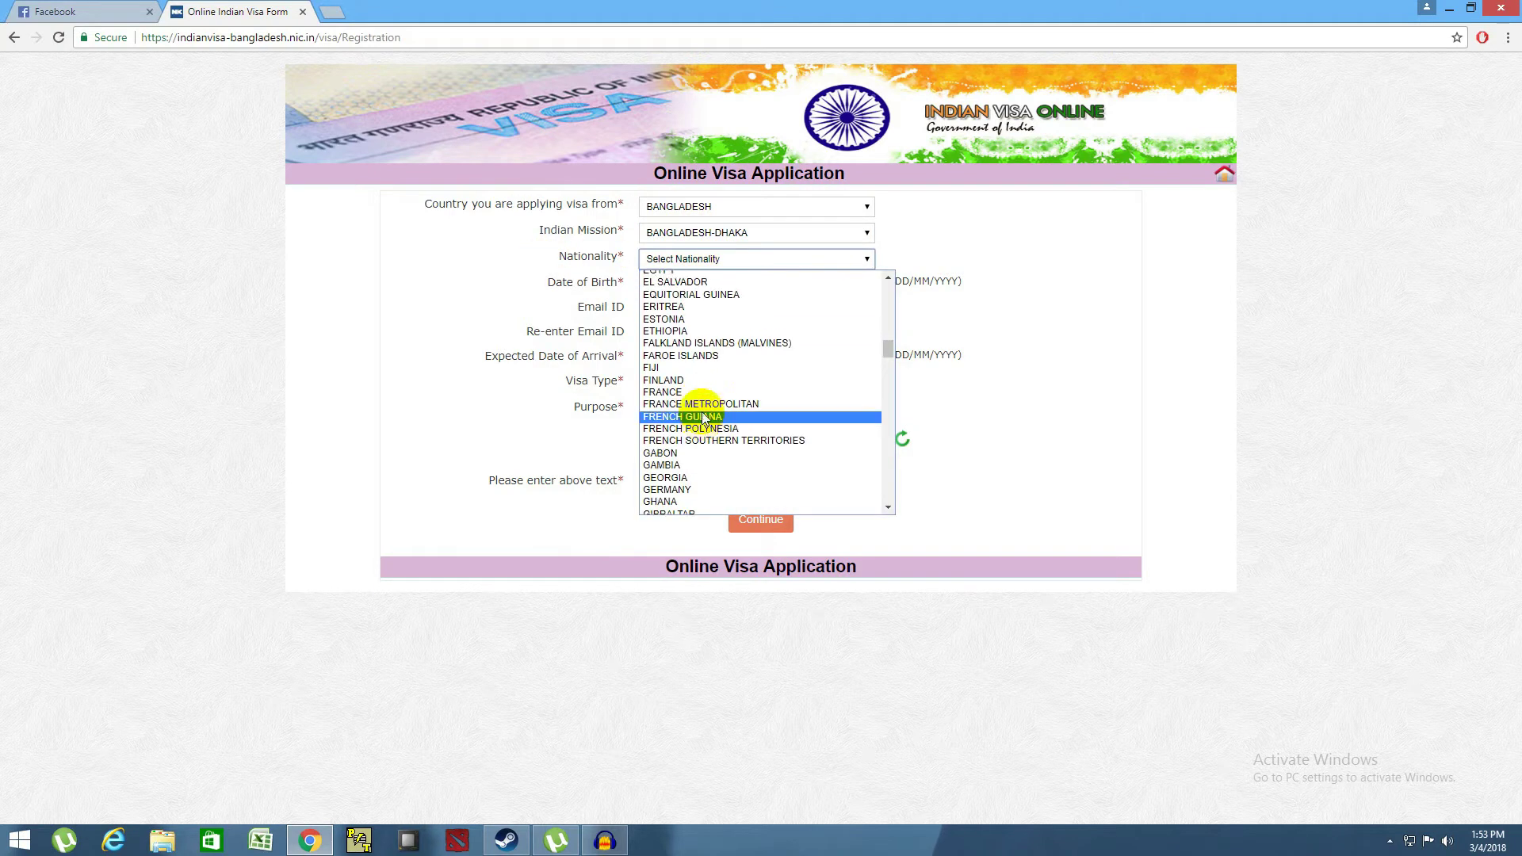
{"action": "scroll", "coordinate": [696, 393], "scroll_direction": "up", "scroll_amount": 5}
{"action": "scroll", "coordinate": [698, 333], "scroll_direction": "up", "scroll_amount": 5}
{"action": "left_click", "coordinate": [693, 349]}
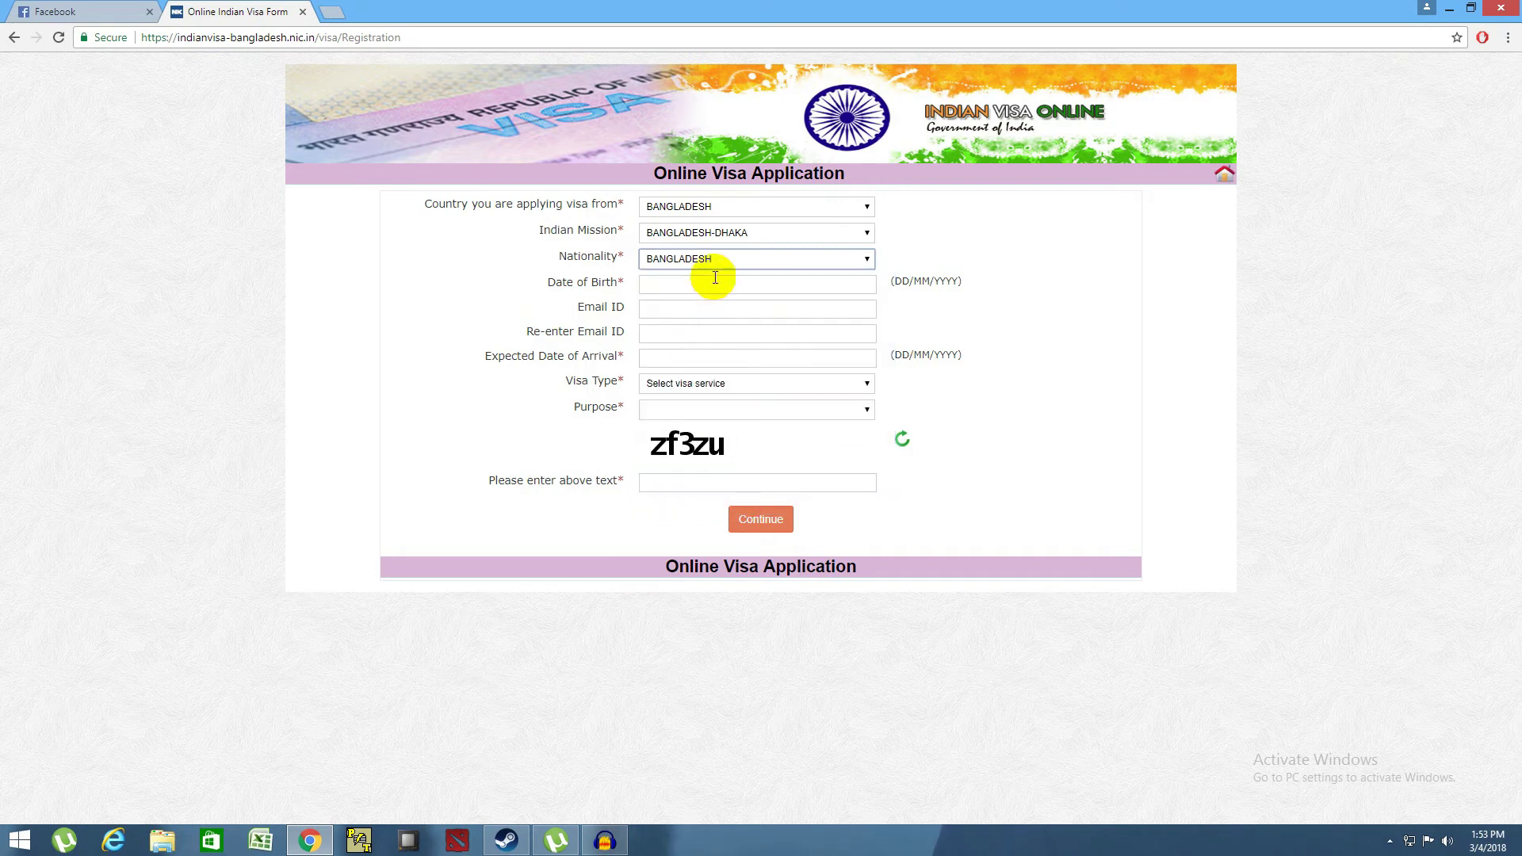
- Set the date of birth to 13/03/1996 in the calendar
{"action": "left_click", "coordinate": [705, 284]}
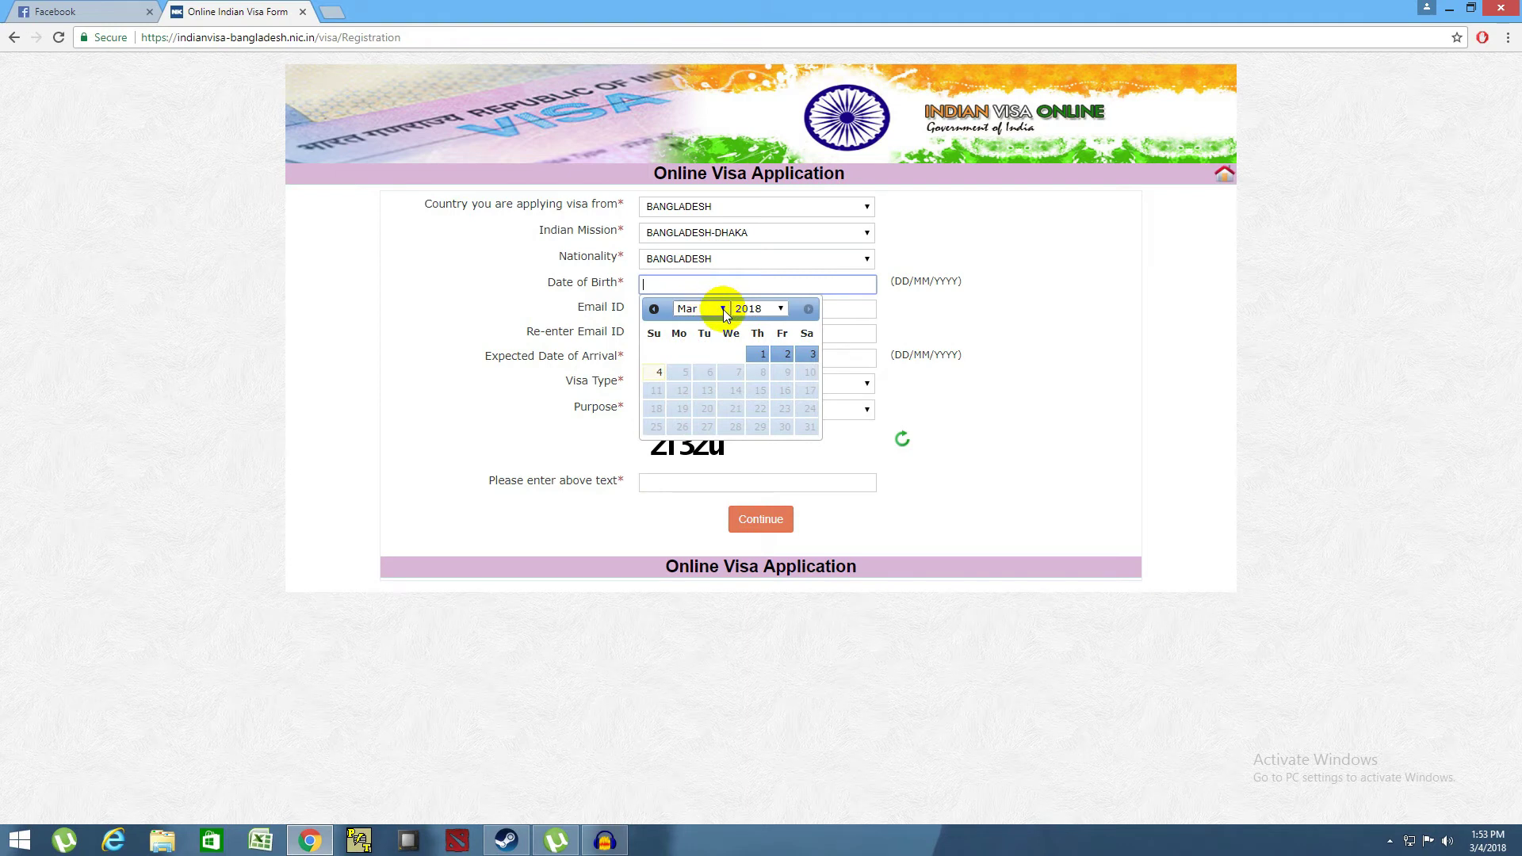
{"action": "left_click", "coordinate": [724, 309]}
{"action": "left_click", "coordinate": [724, 309]}
{"action": "left_click", "coordinate": [749, 309]}
{"action": "scroll", "coordinate": [745, 381], "scroll_direction": "up", "scroll_amount": 8}
{"action": "scroll", "coordinate": [749, 432], "scroll_direction": "down", "scroll_amount": 7}
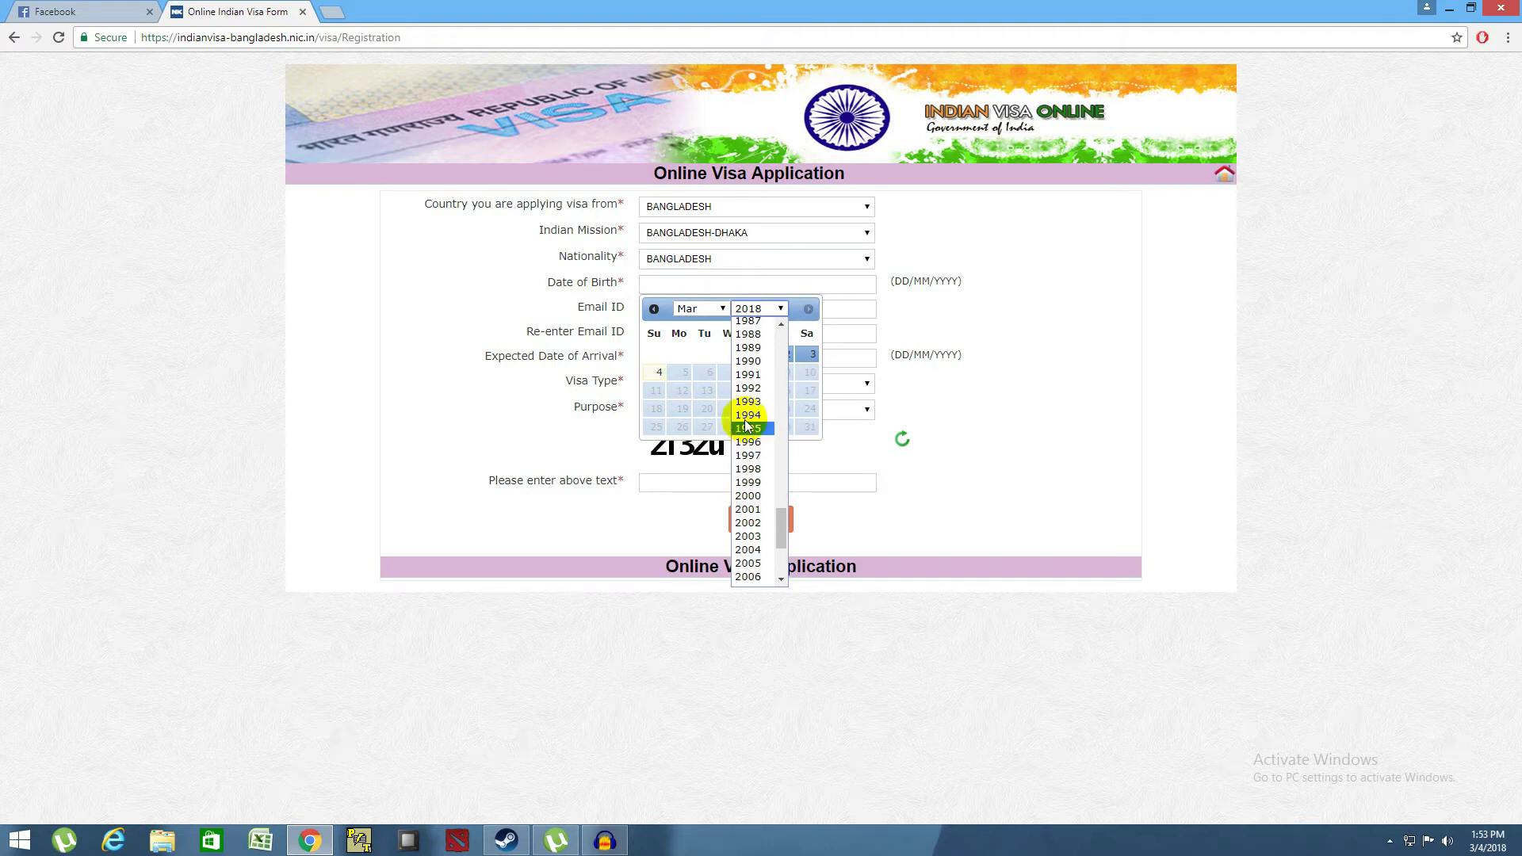
{"action": "left_click", "coordinate": [746, 442]}
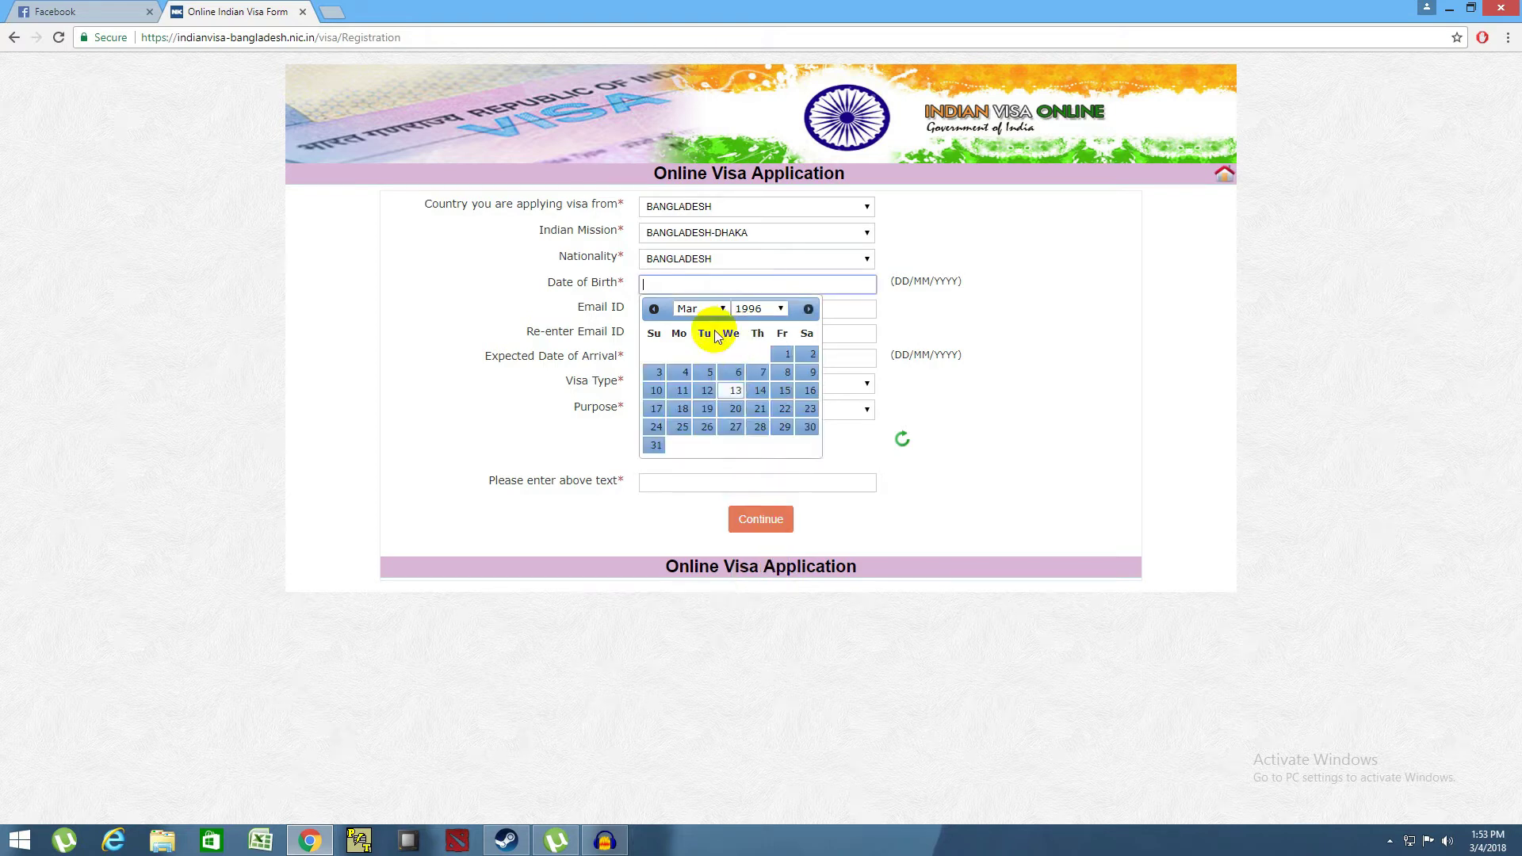
{"action": "left_click", "coordinate": [729, 390]}
{"action": "left_click", "coordinate": [662, 312]}
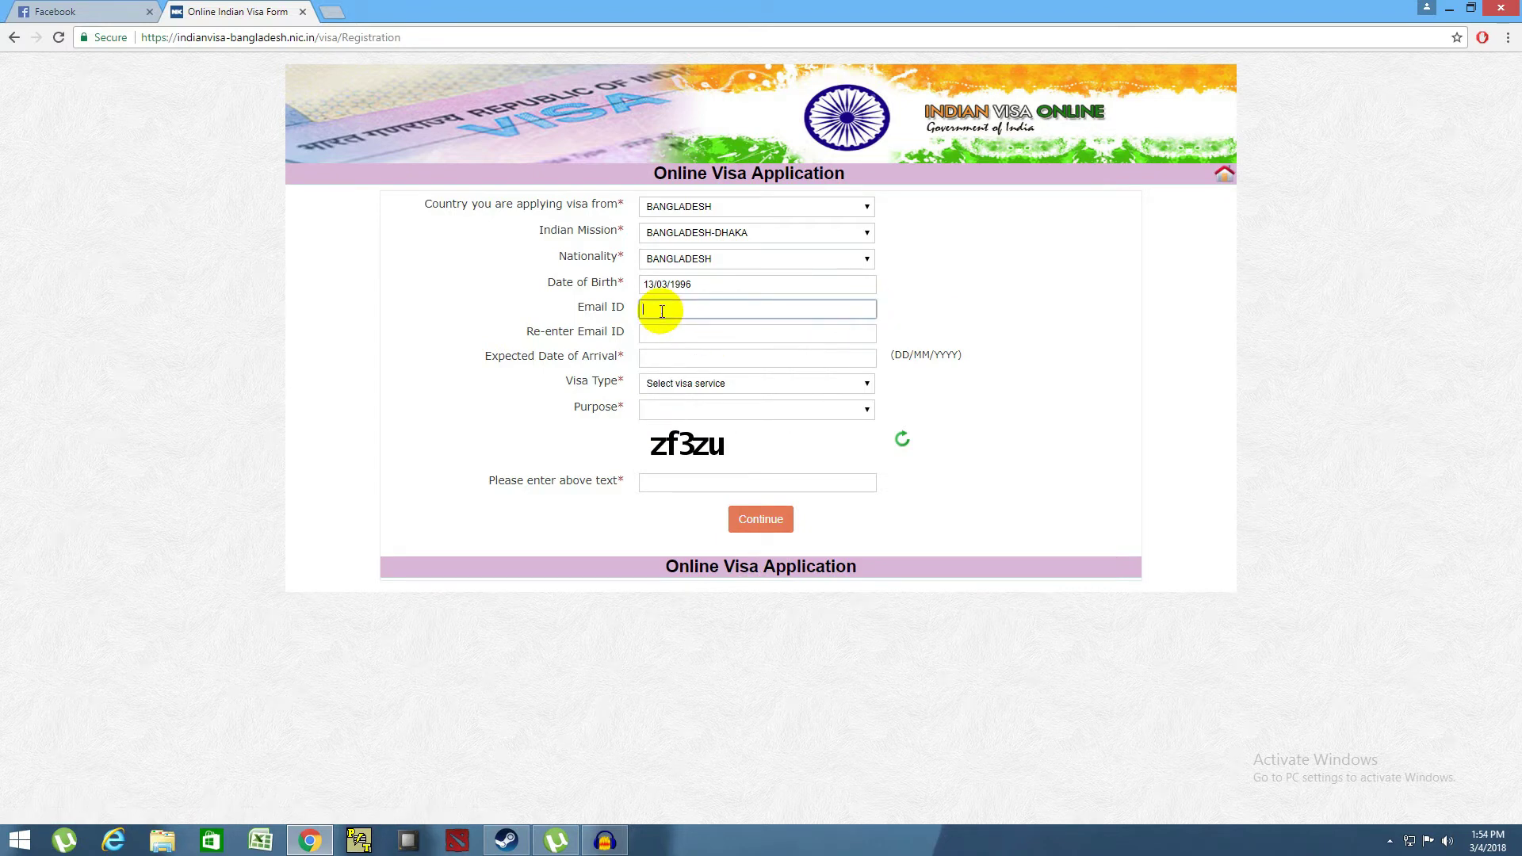
- Type the applicant's e-mail address into the Email ID field
{"action": "type", "text": "Sa"}
{"action": "key", "text": "BackSpace"}
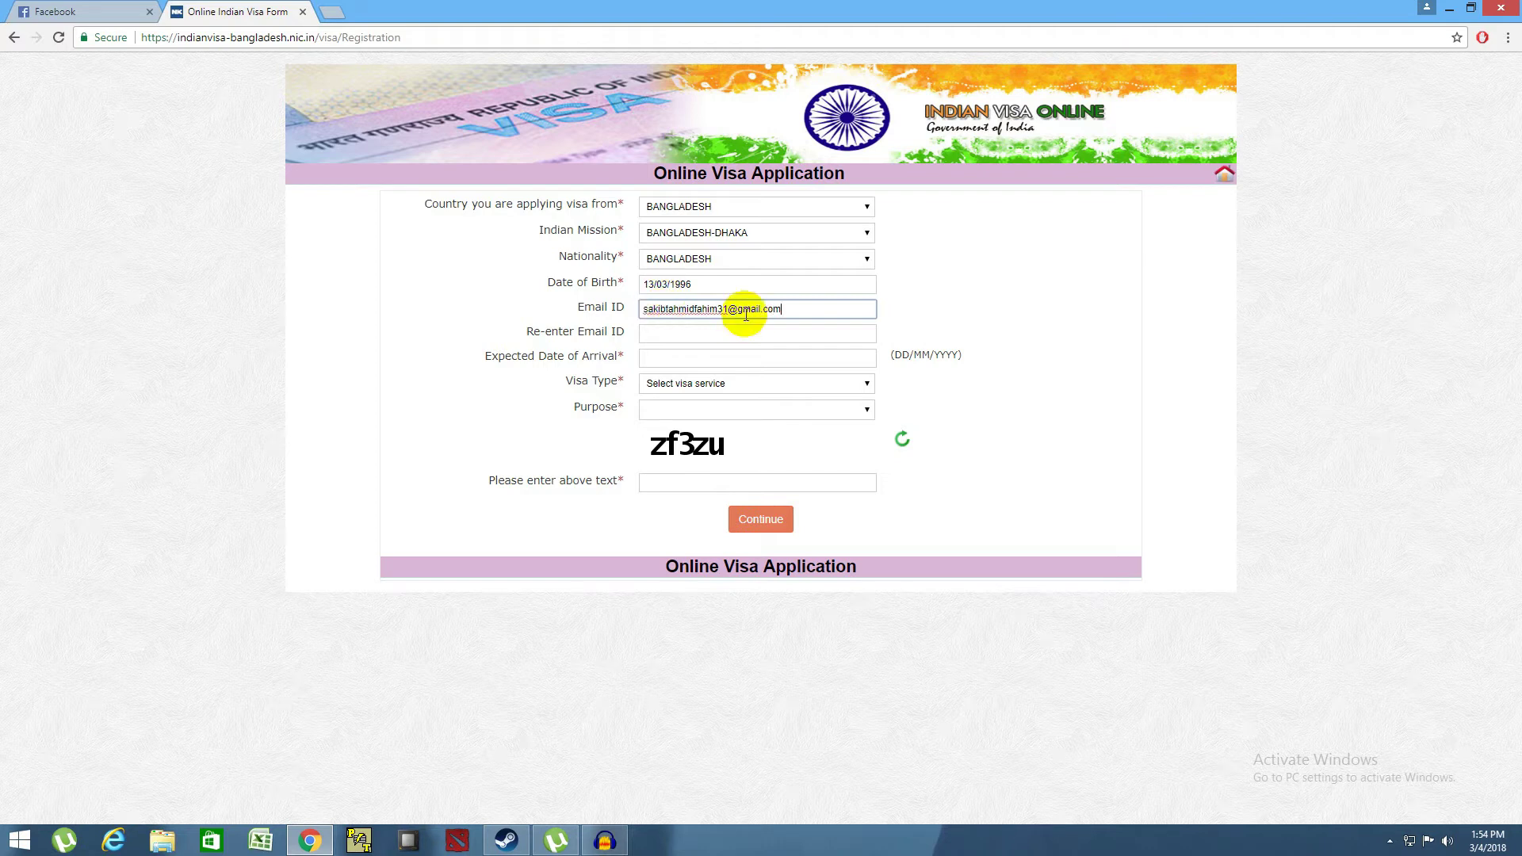
{"action": "left_click_drag", "start_coordinate": [781, 308], "coordinate": [586, 292]}
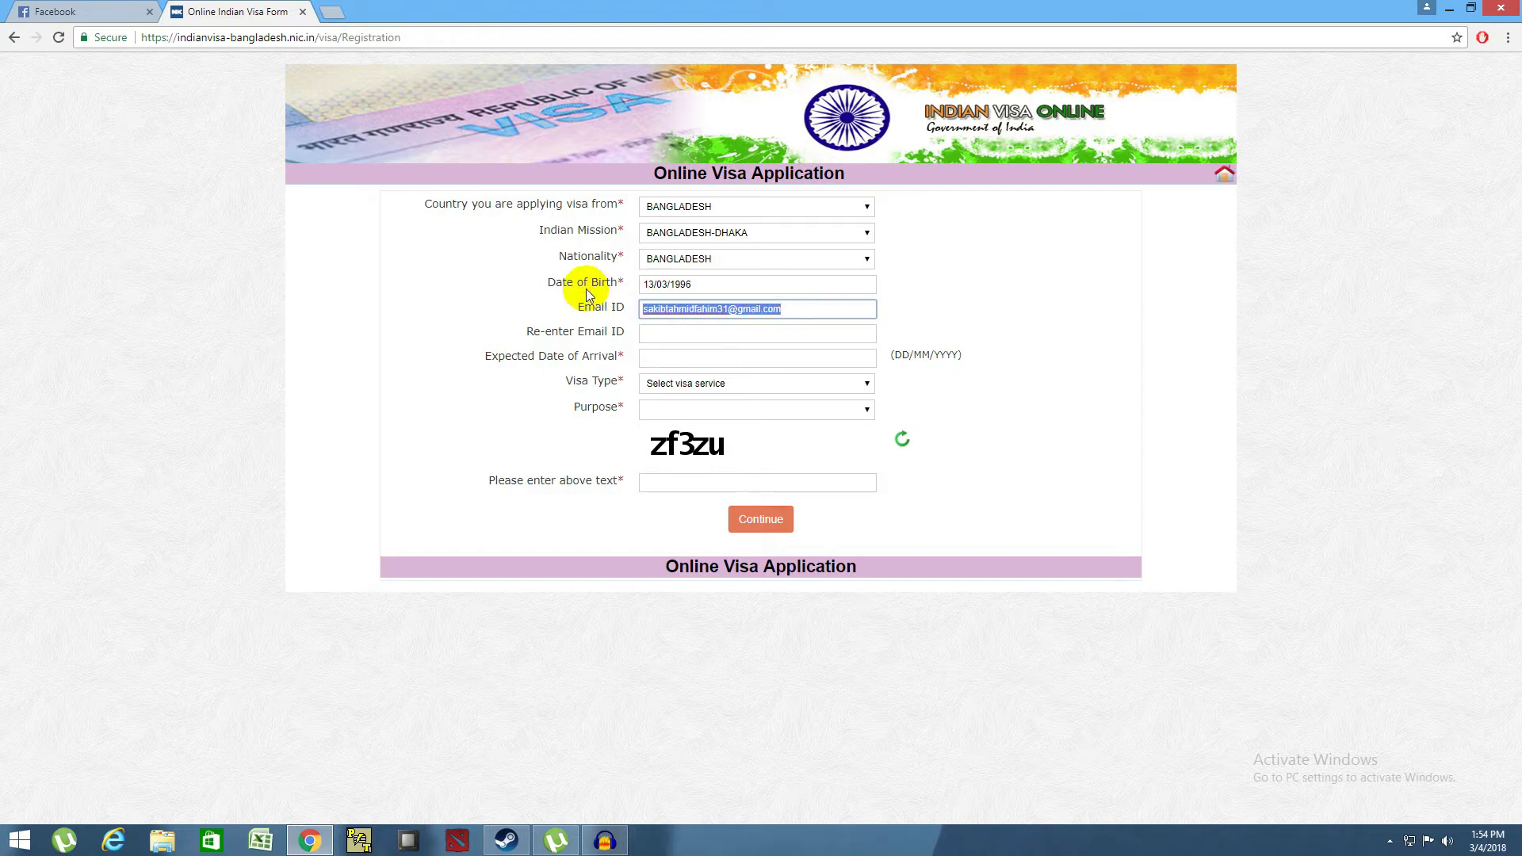
- Enter the same e-mail address again in the Re-enter Email ID field
{"action": "right_click", "coordinate": [662, 335]}
{"action": "left_click", "coordinate": [707, 428]}
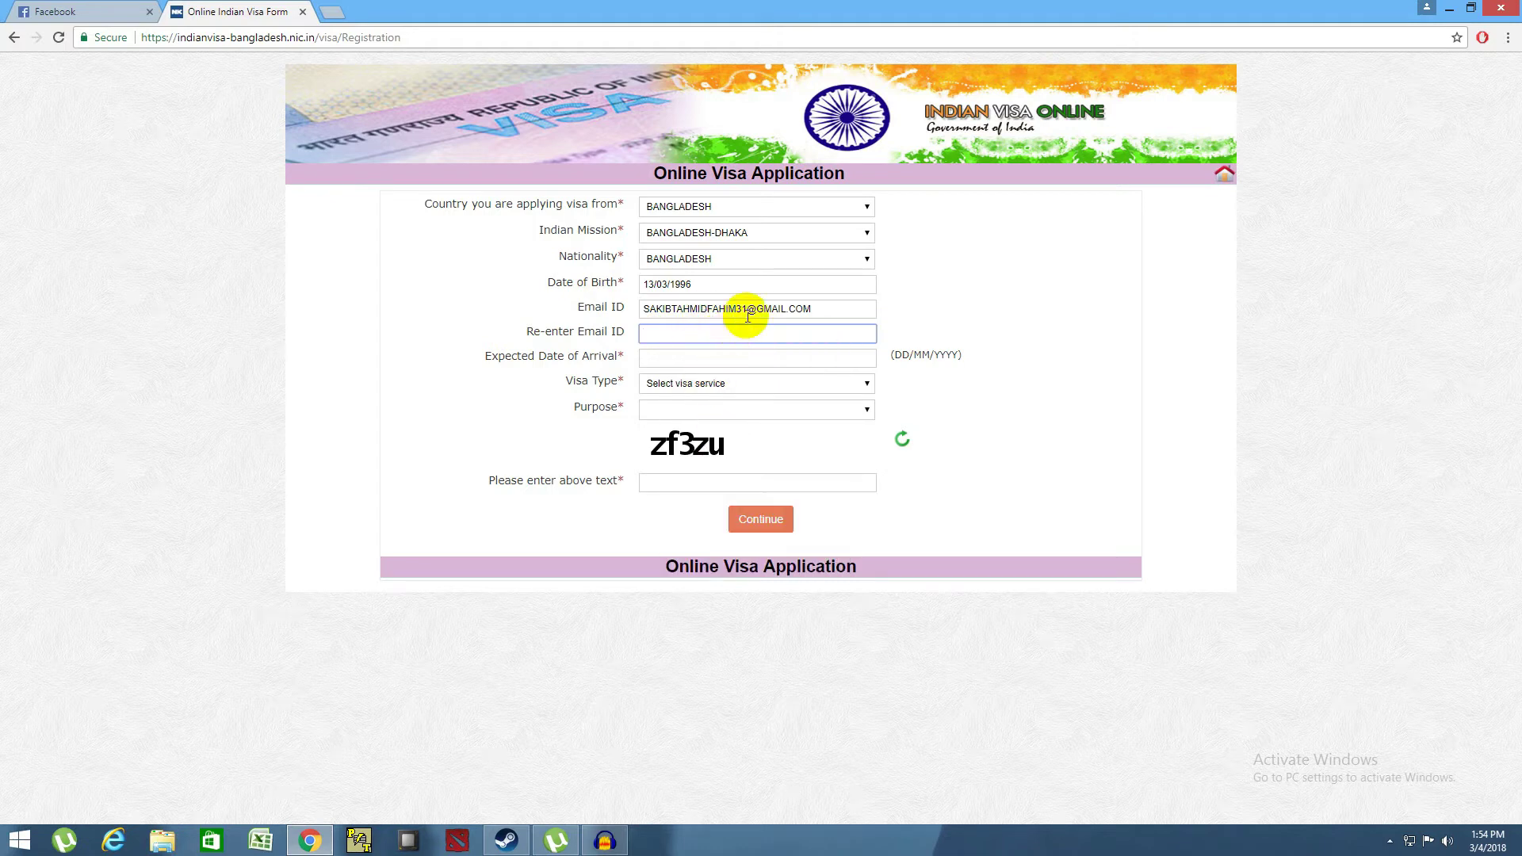
{"action": "left_click_drag", "start_coordinate": [843, 310], "coordinate": [561, 299]}
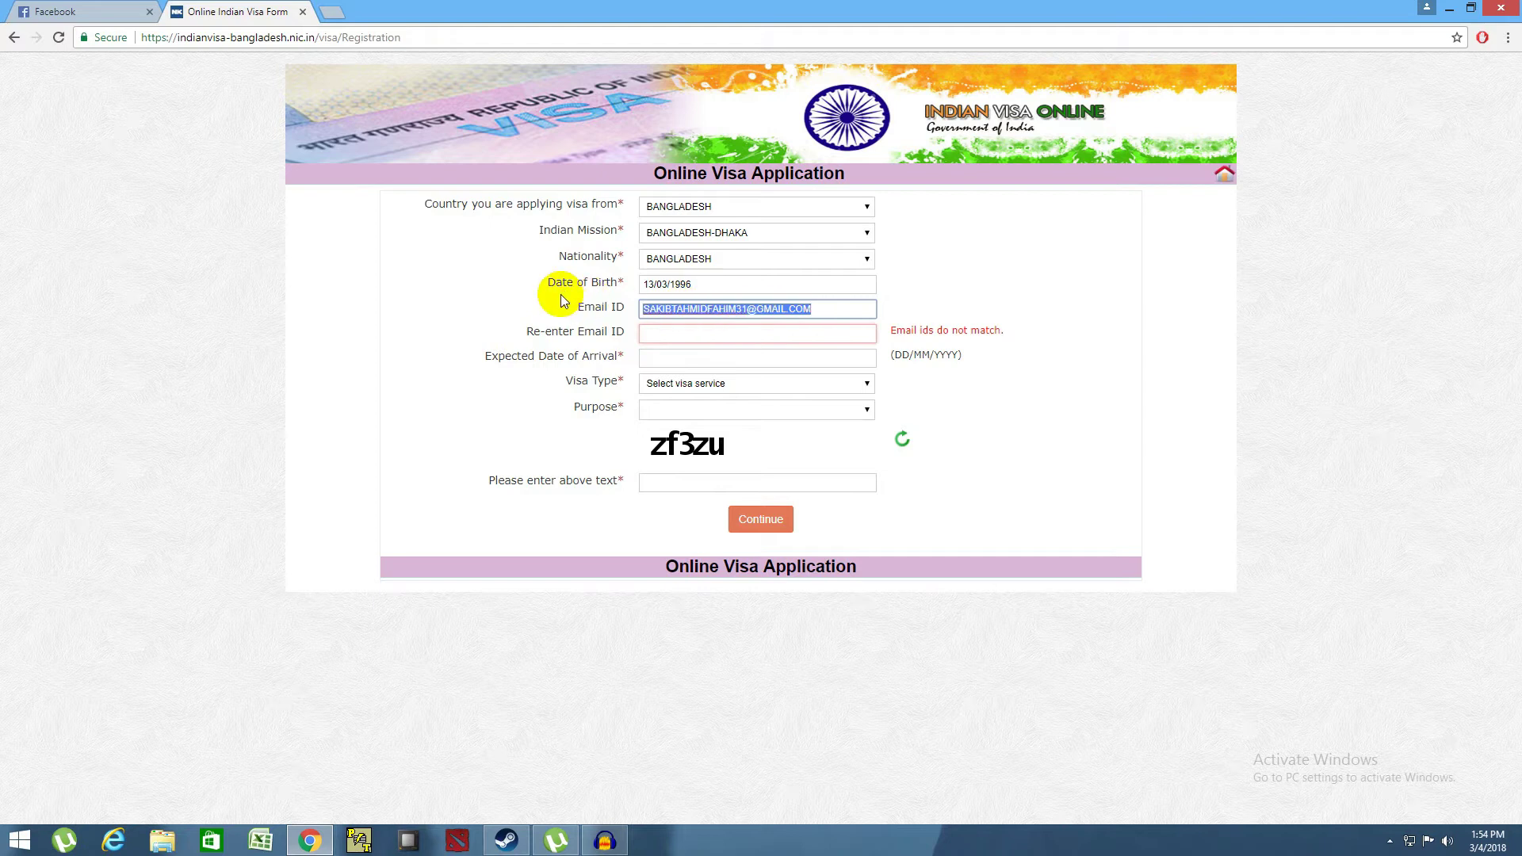
{"action": "left_click", "coordinate": [730, 331]}
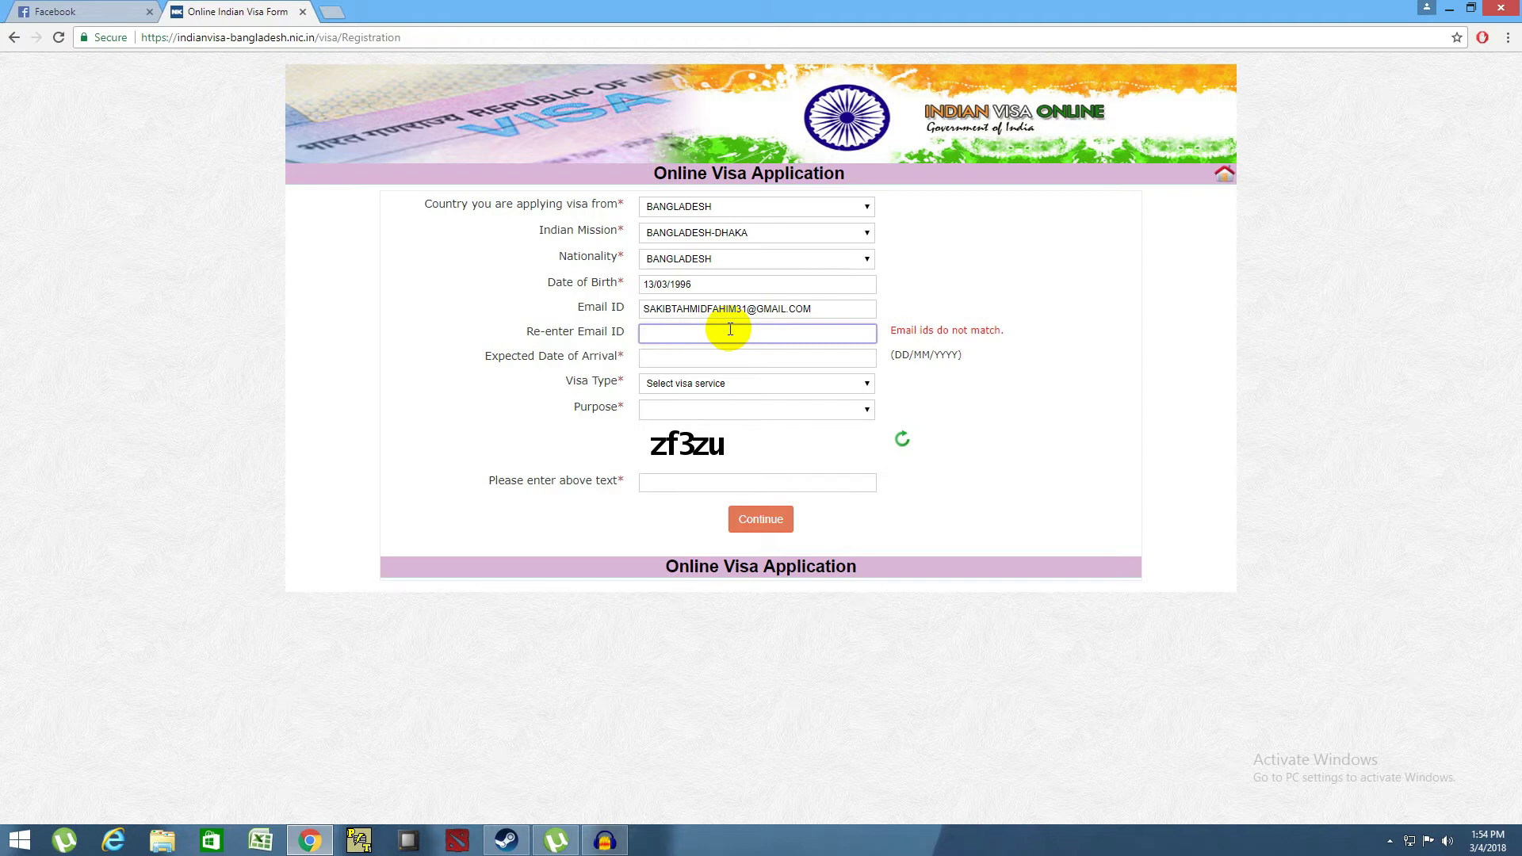
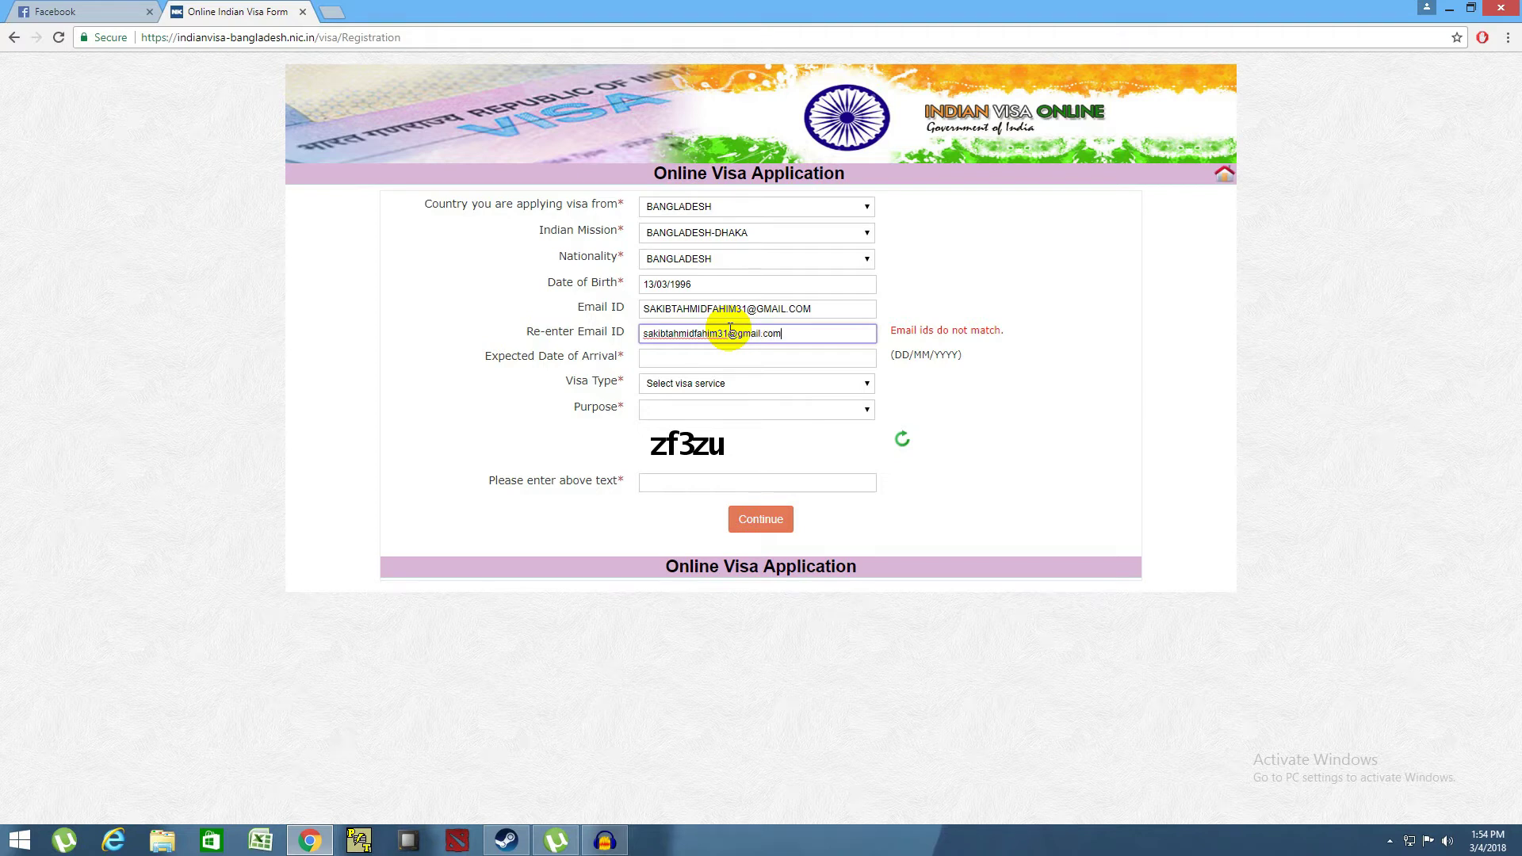
{"action": "left_click", "coordinate": [725, 355]}
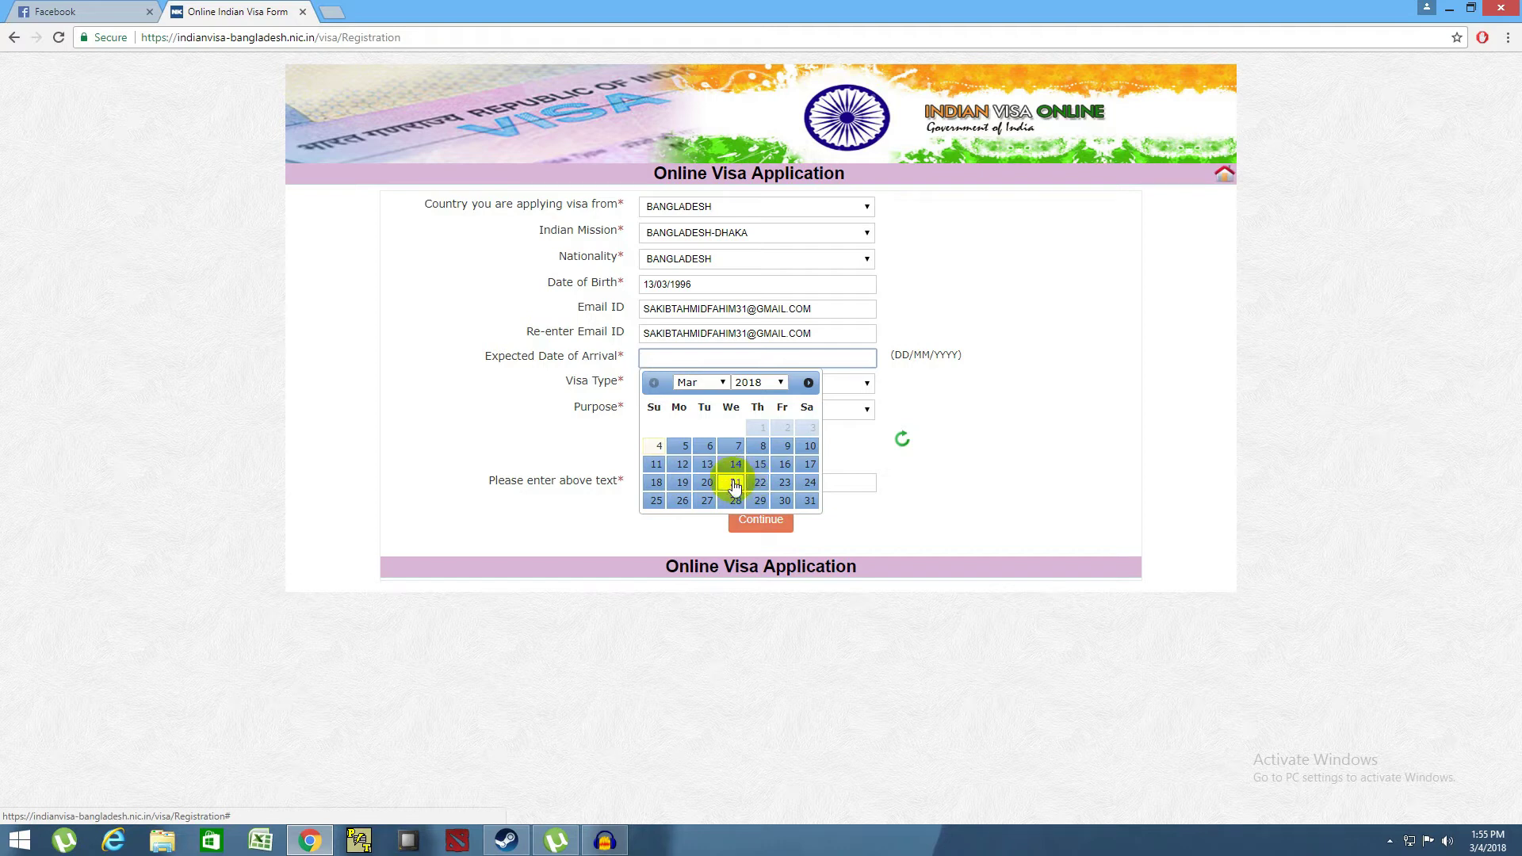
- Set arrival date 20/03/2018, visa type TRANSIT VISA and purpose TOURISM
{"action": "left_click", "coordinate": [706, 482]}
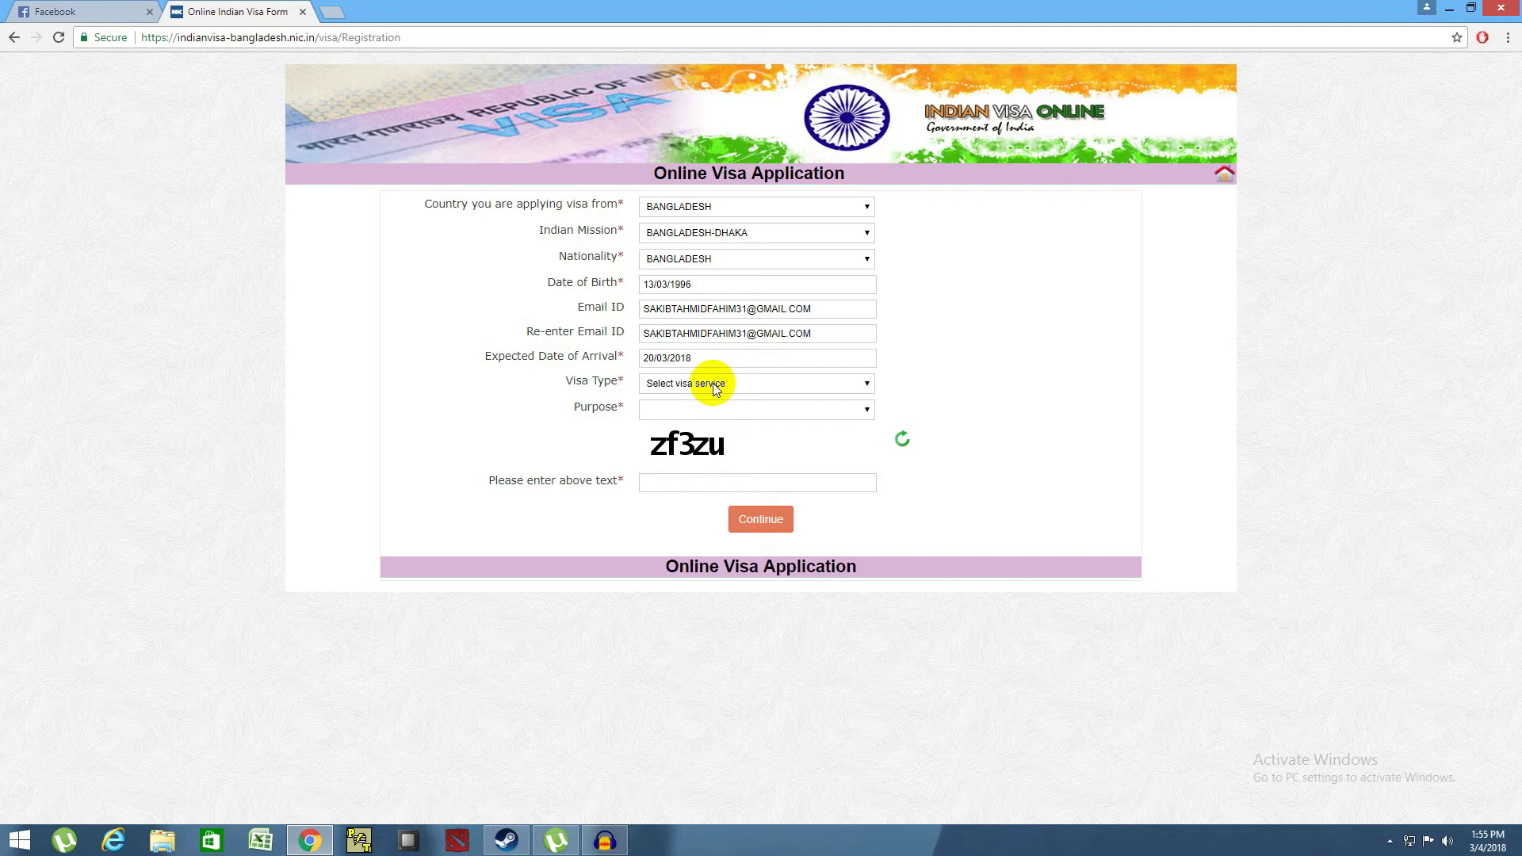
{"action": "left_click", "coordinate": [716, 386]}
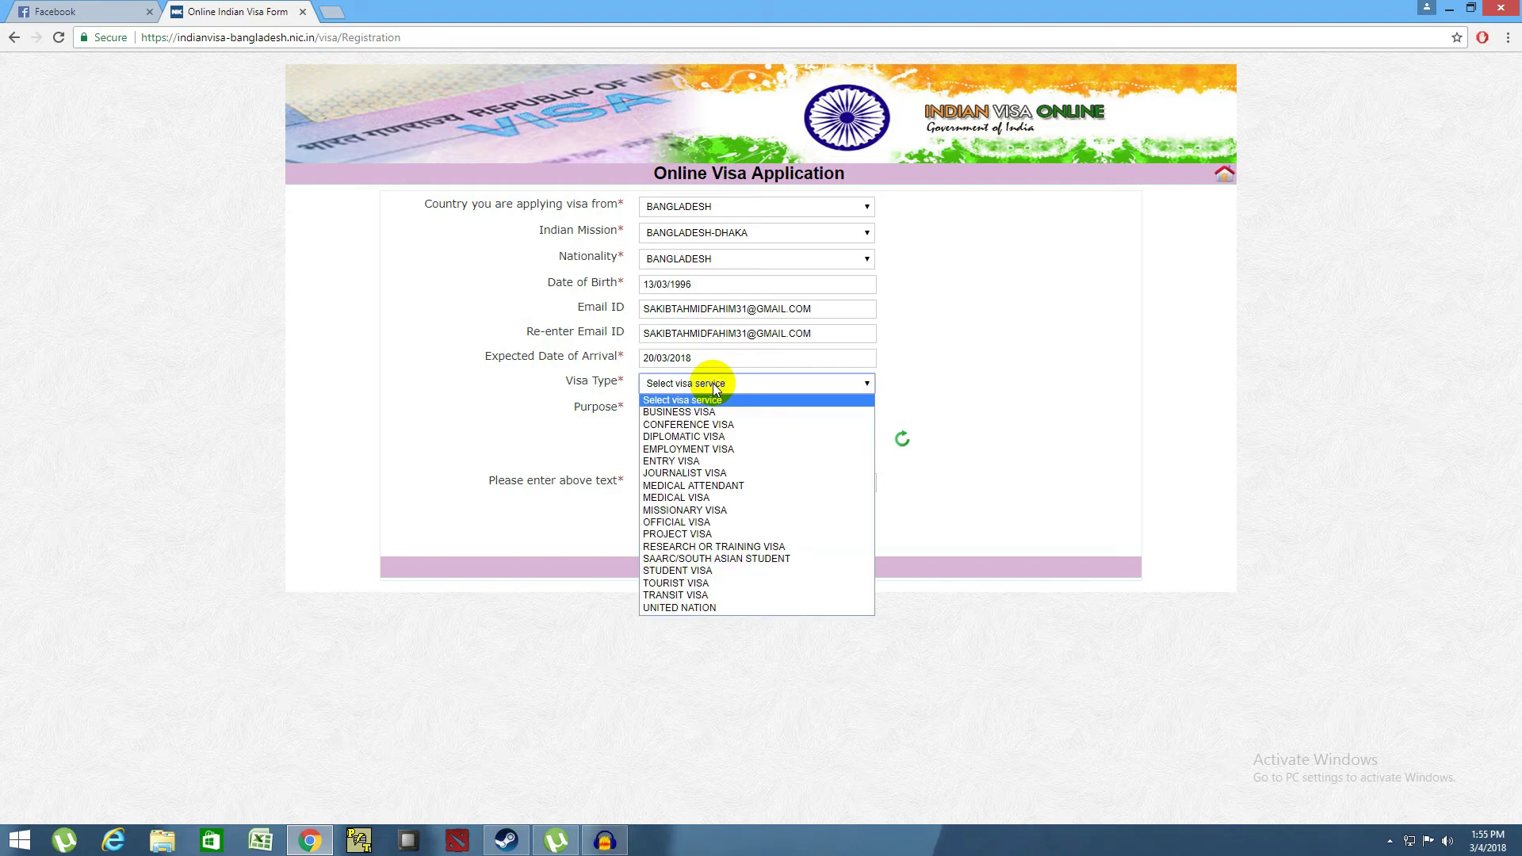
{"action": "left_click", "coordinate": [691, 596]}
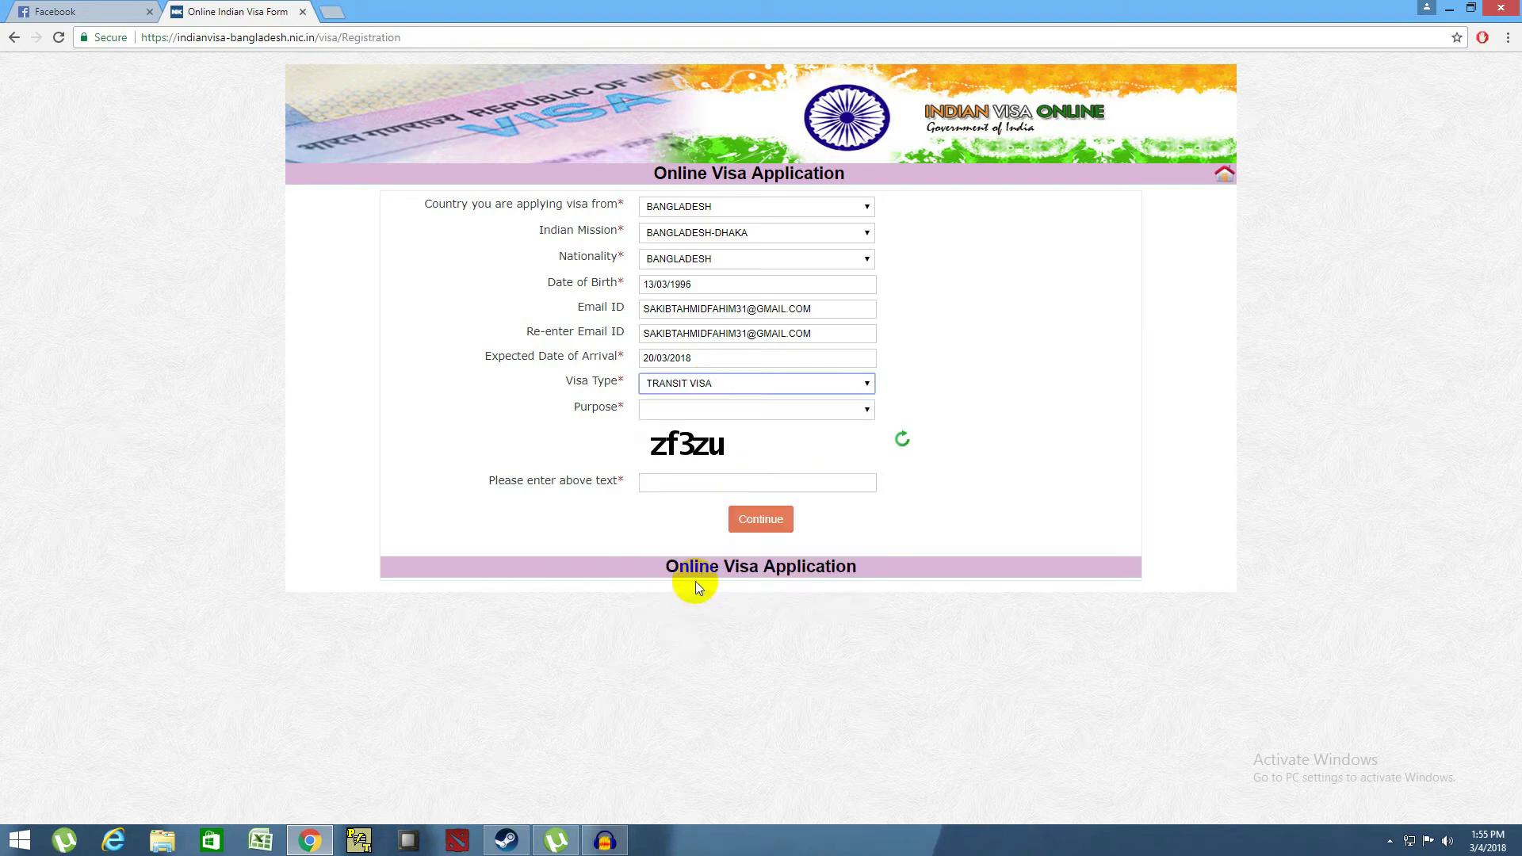
{"action": "left_click", "coordinate": [670, 412]}
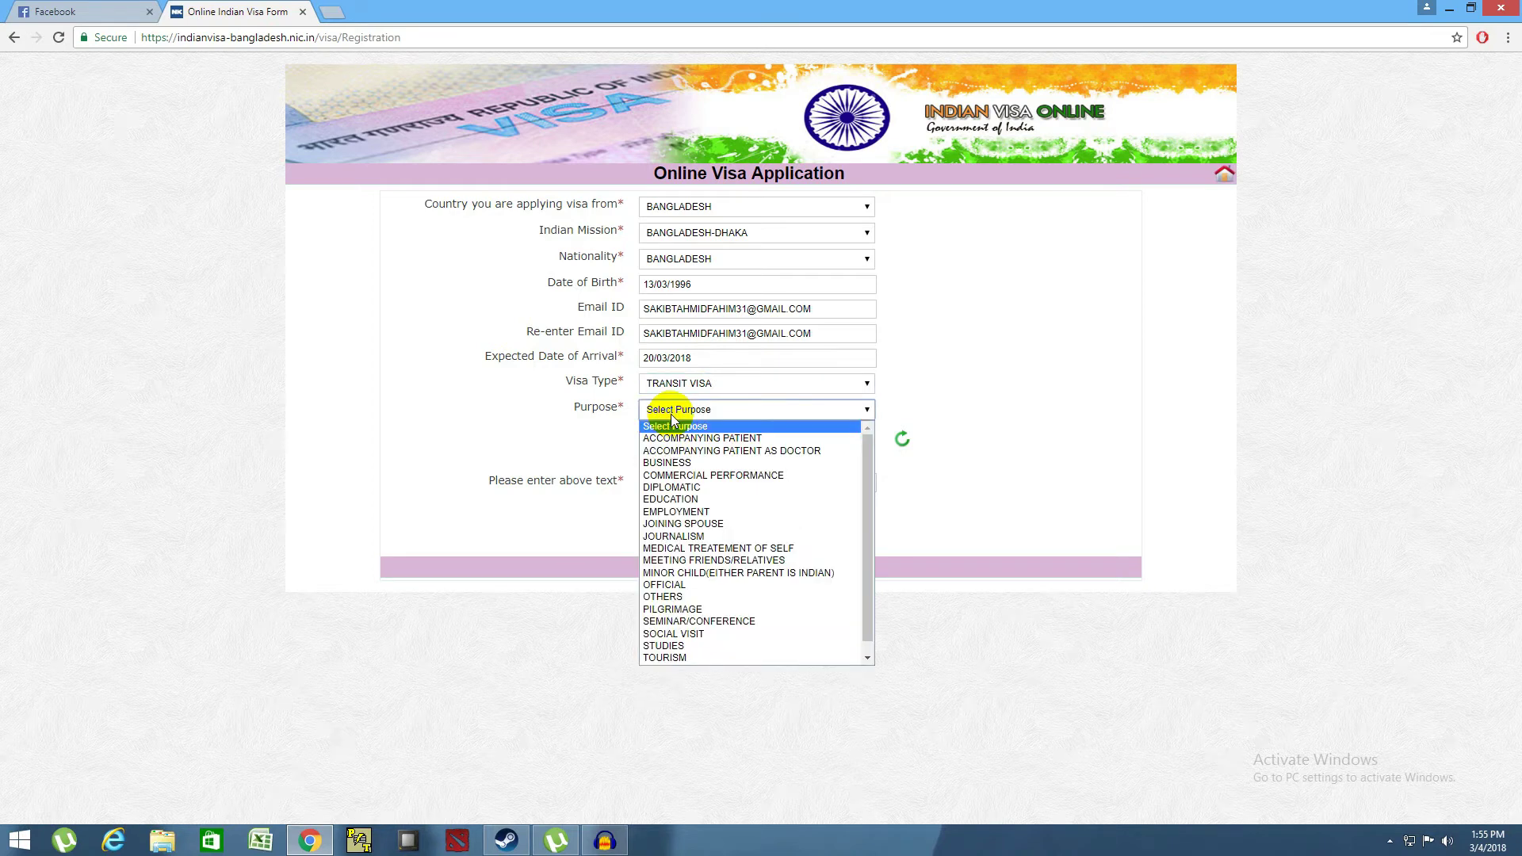
{"action": "left_click", "coordinate": [708, 657]}
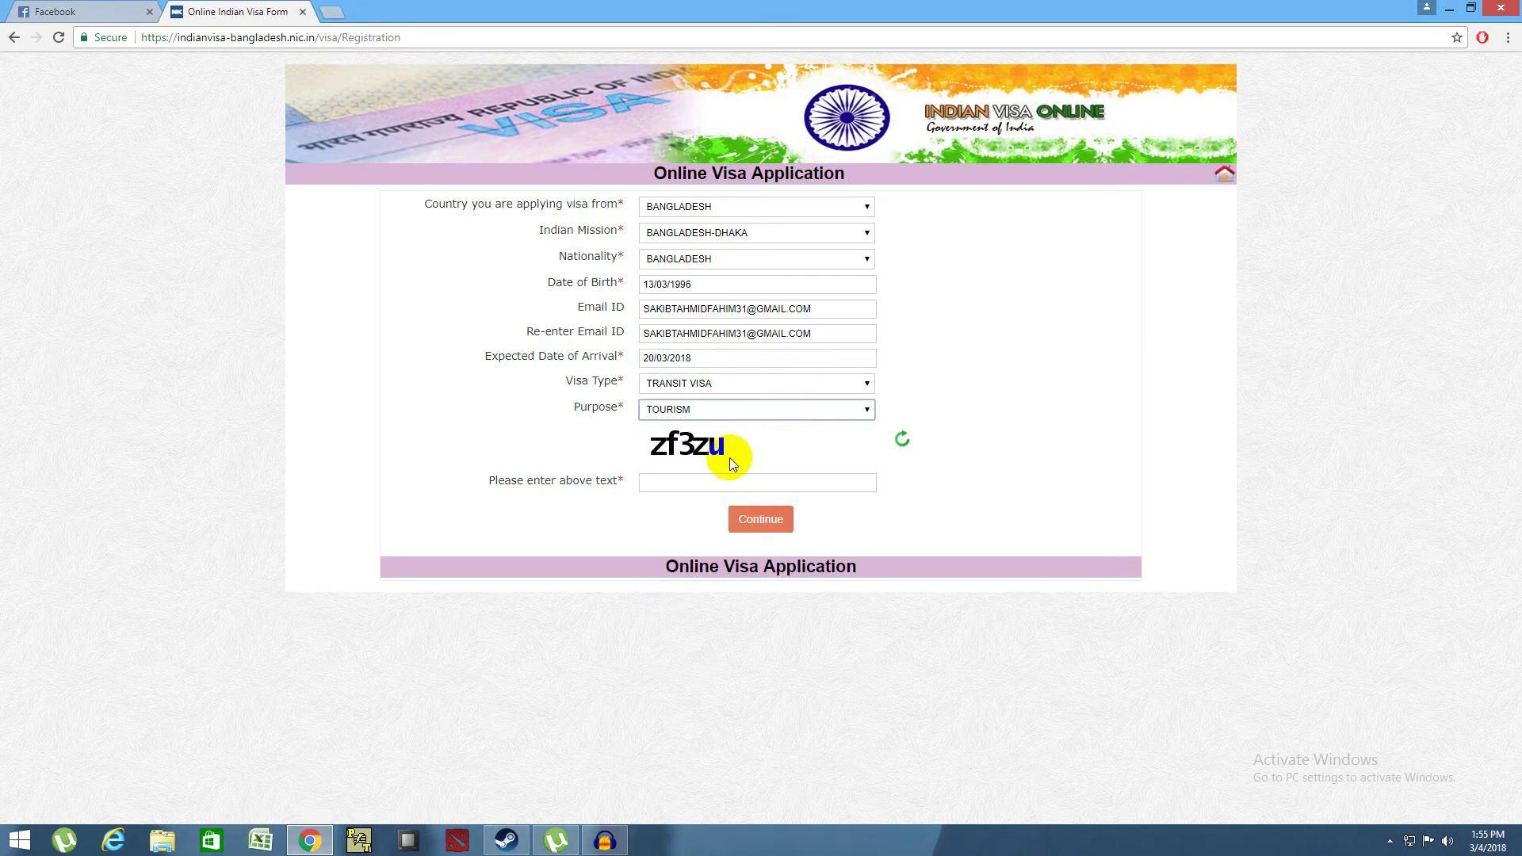
- Enter the captcha text shown on the form
{"action": "left_click", "coordinate": [707, 475]}
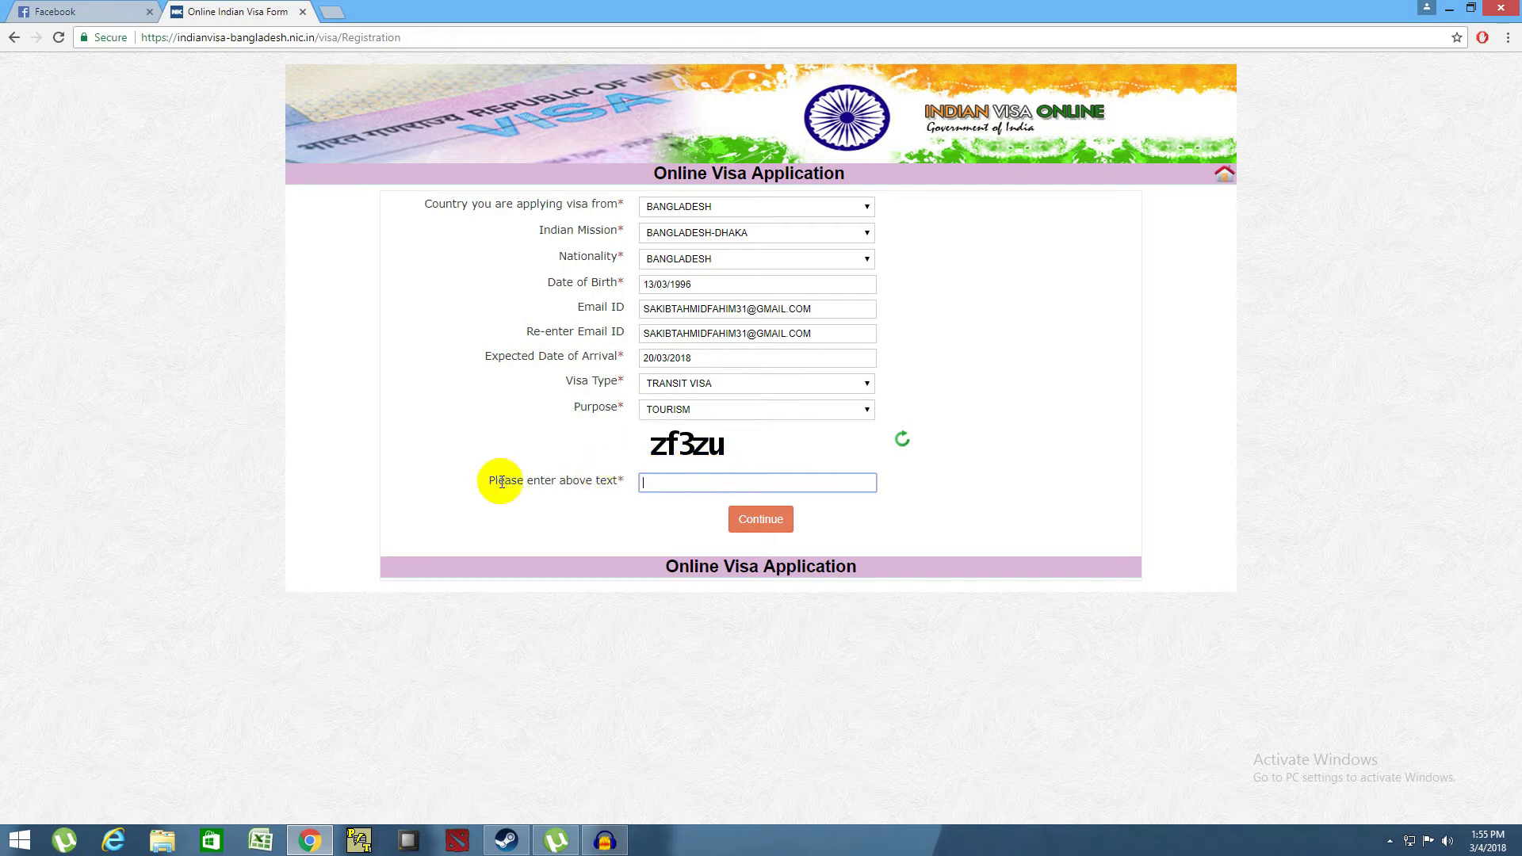
{"action": "left_click_drag", "start_coordinate": [651, 448], "coordinate": [684, 447]}
{"action": "left_click", "coordinate": [678, 483]}
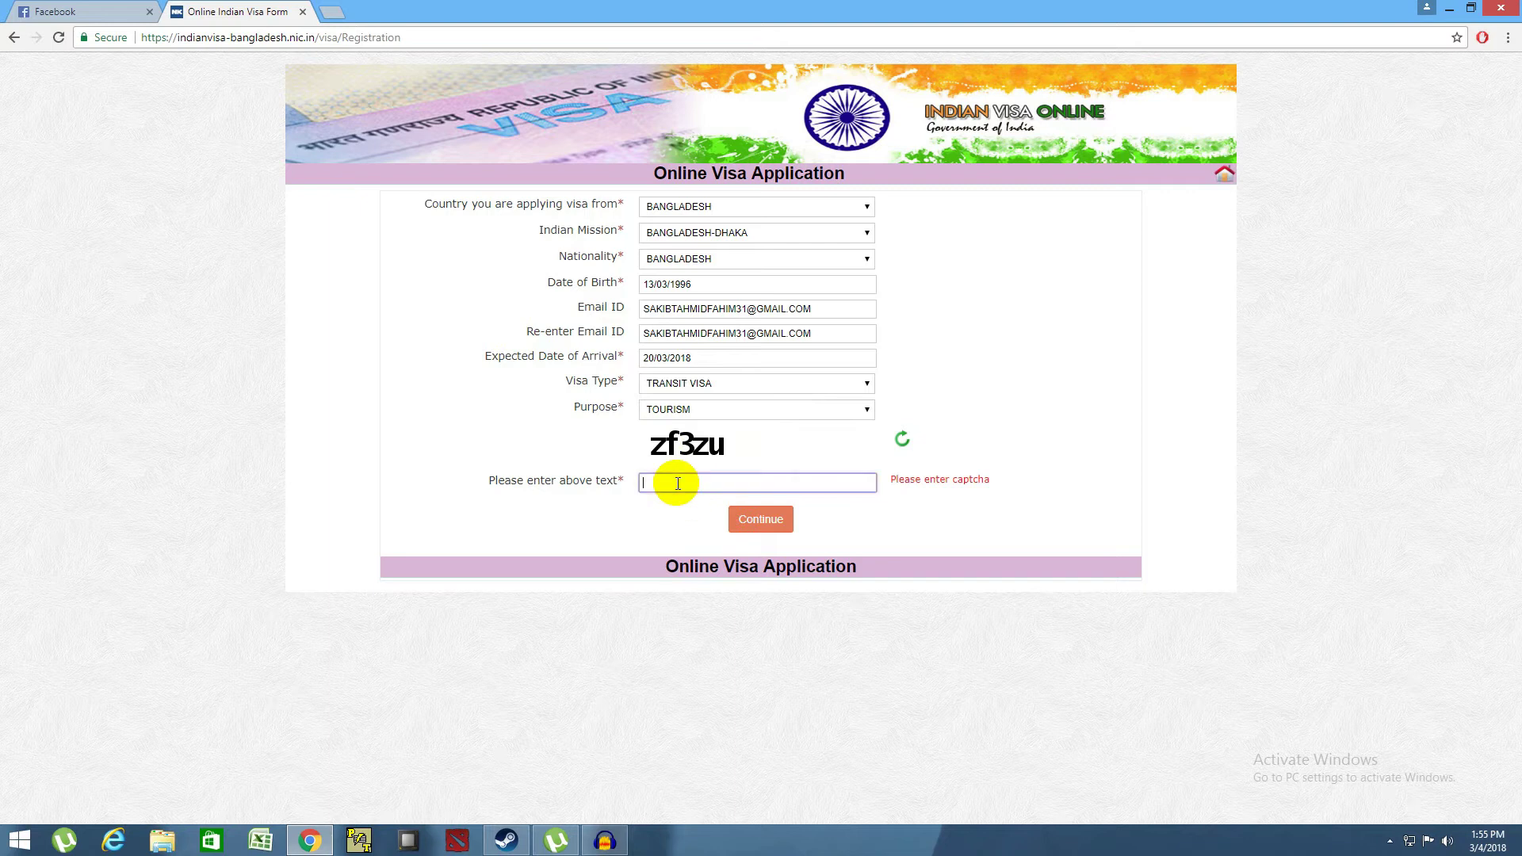
{"action": "type", "text": "zf3zu"}
- Submit the registration and reach the blank Applicant Details Form
{"action": "left_click", "coordinate": [799, 524]}
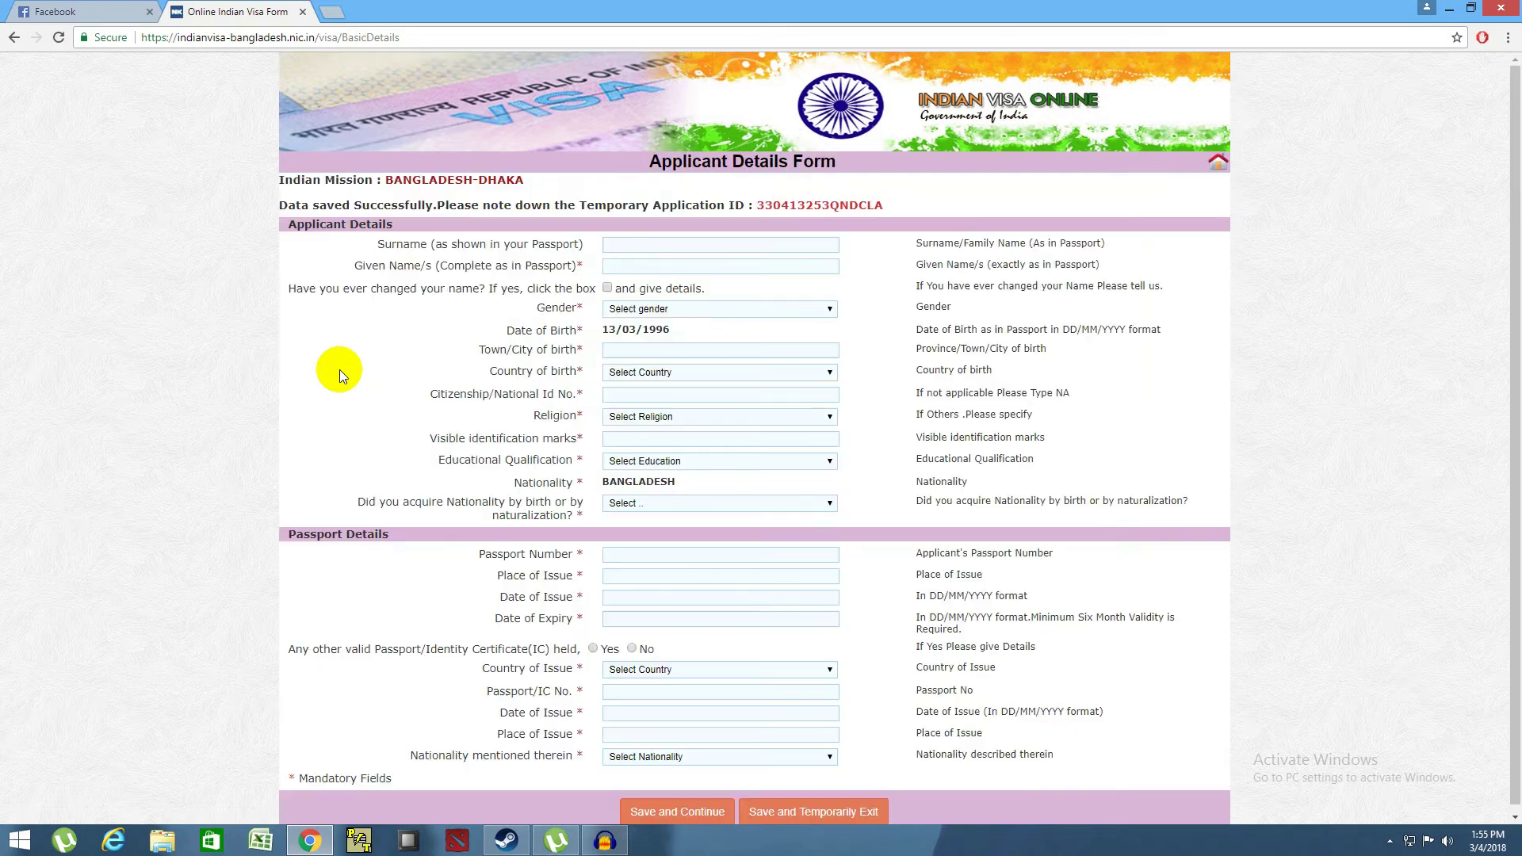
{"action": "scroll", "coordinate": [346, 369], "scroll_direction": "down", "scroll_amount": 1}
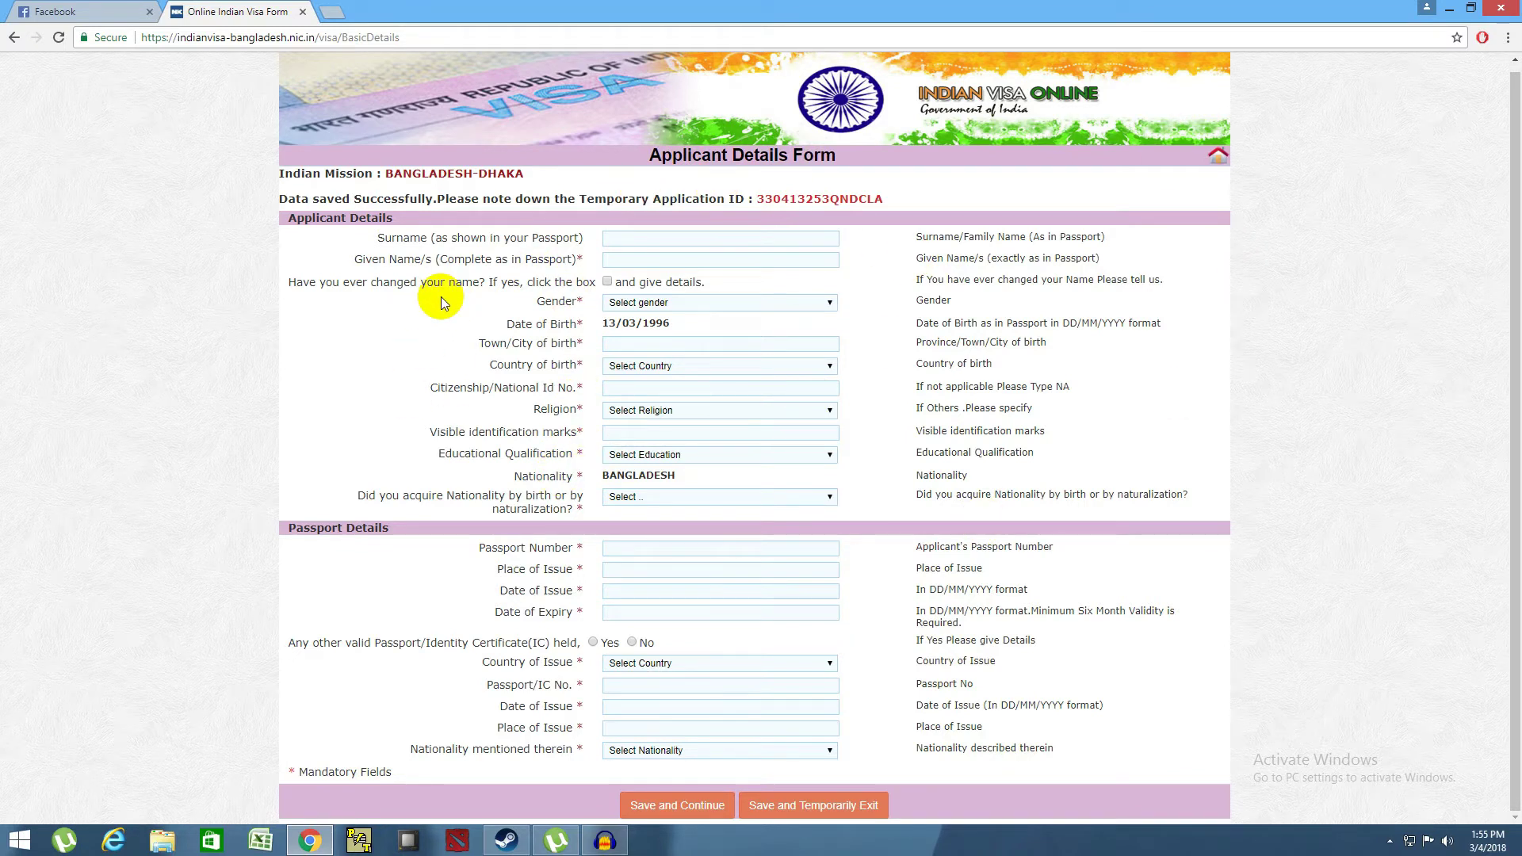
{"action": "scroll", "coordinate": [440, 297], "scroll_direction": "up", "scroll_amount": 1}
- Enter the applicant's surname and given names and tick the name-change box
{"action": "left_click", "coordinate": [616, 244]}
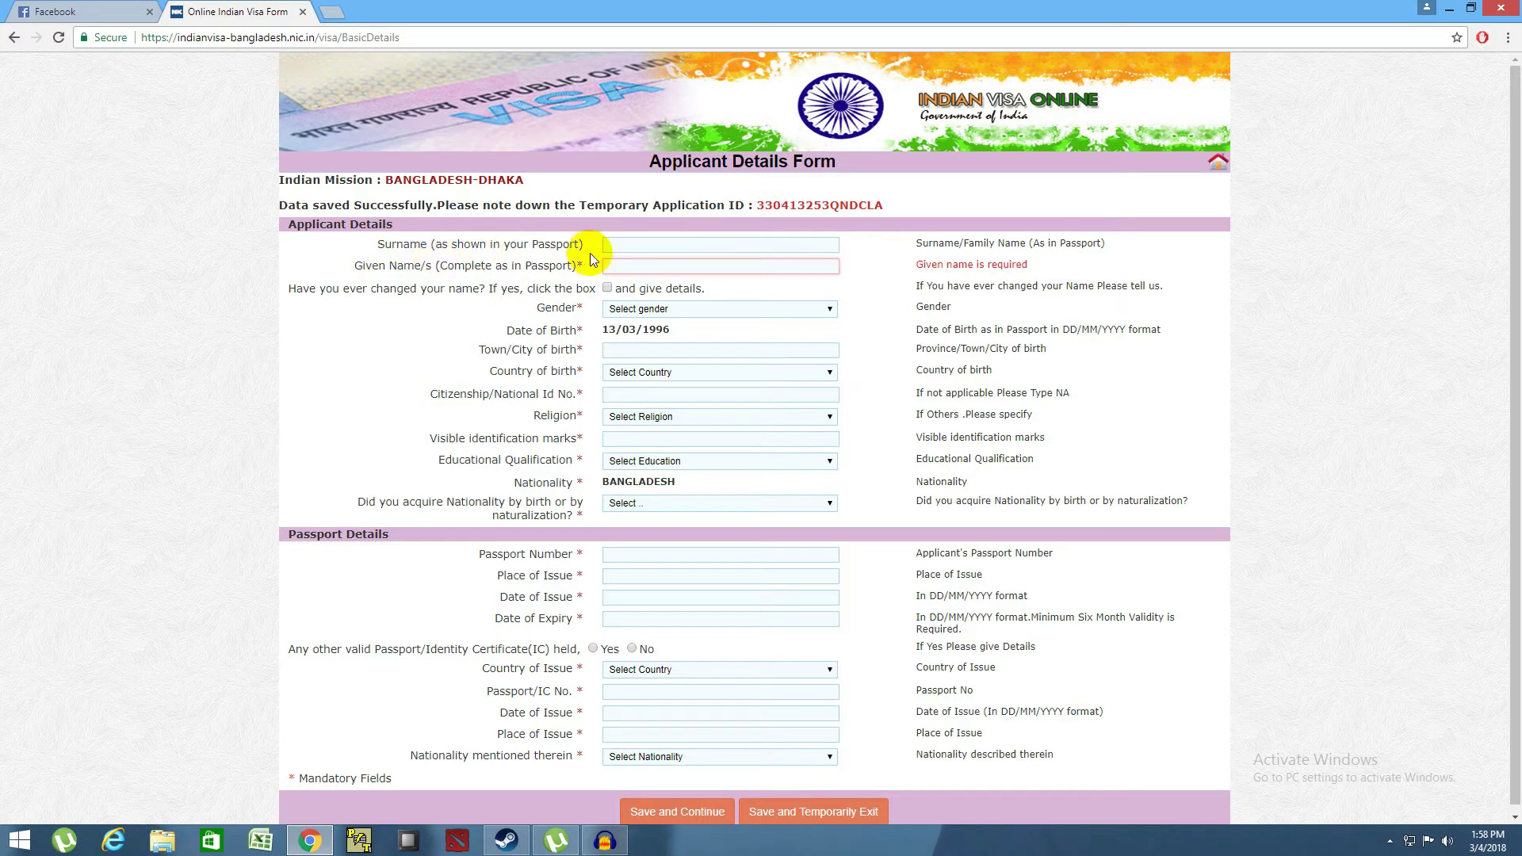
{"action": "left_click", "coordinate": [650, 246]}
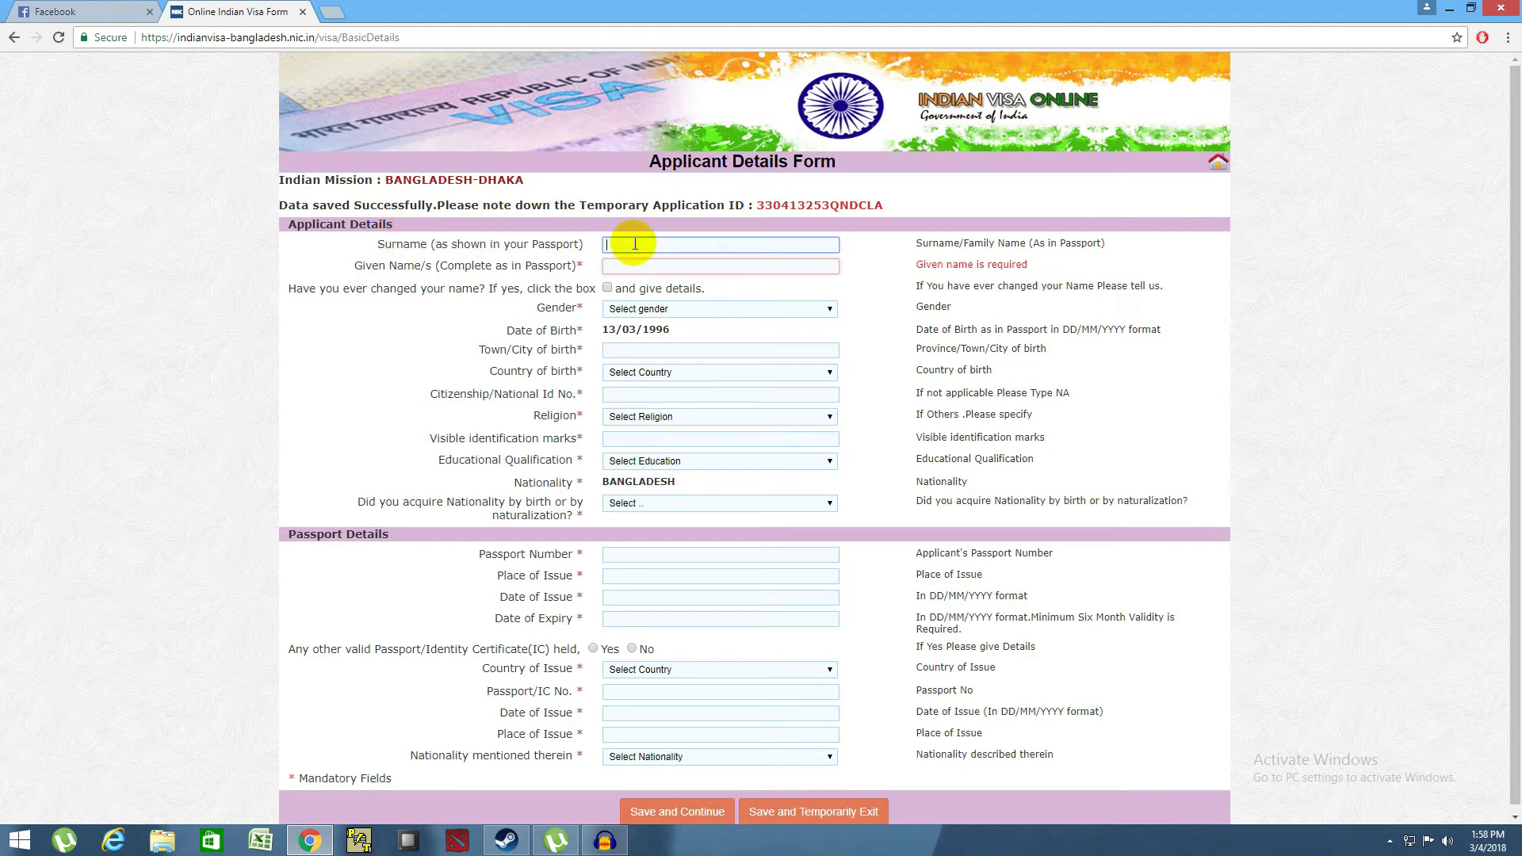
{"action": "left_click", "coordinate": [634, 266]}
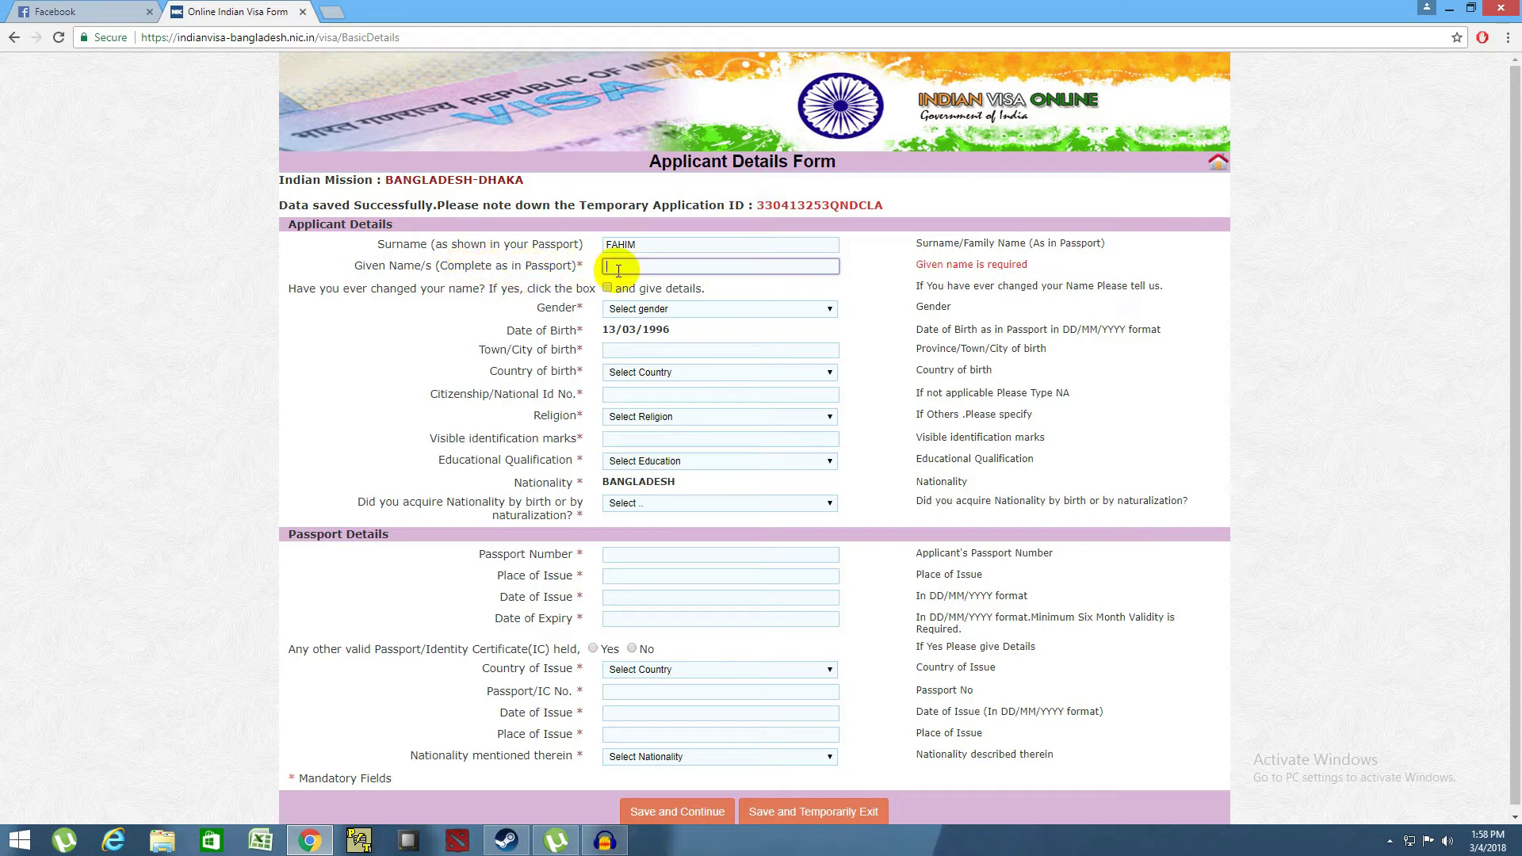
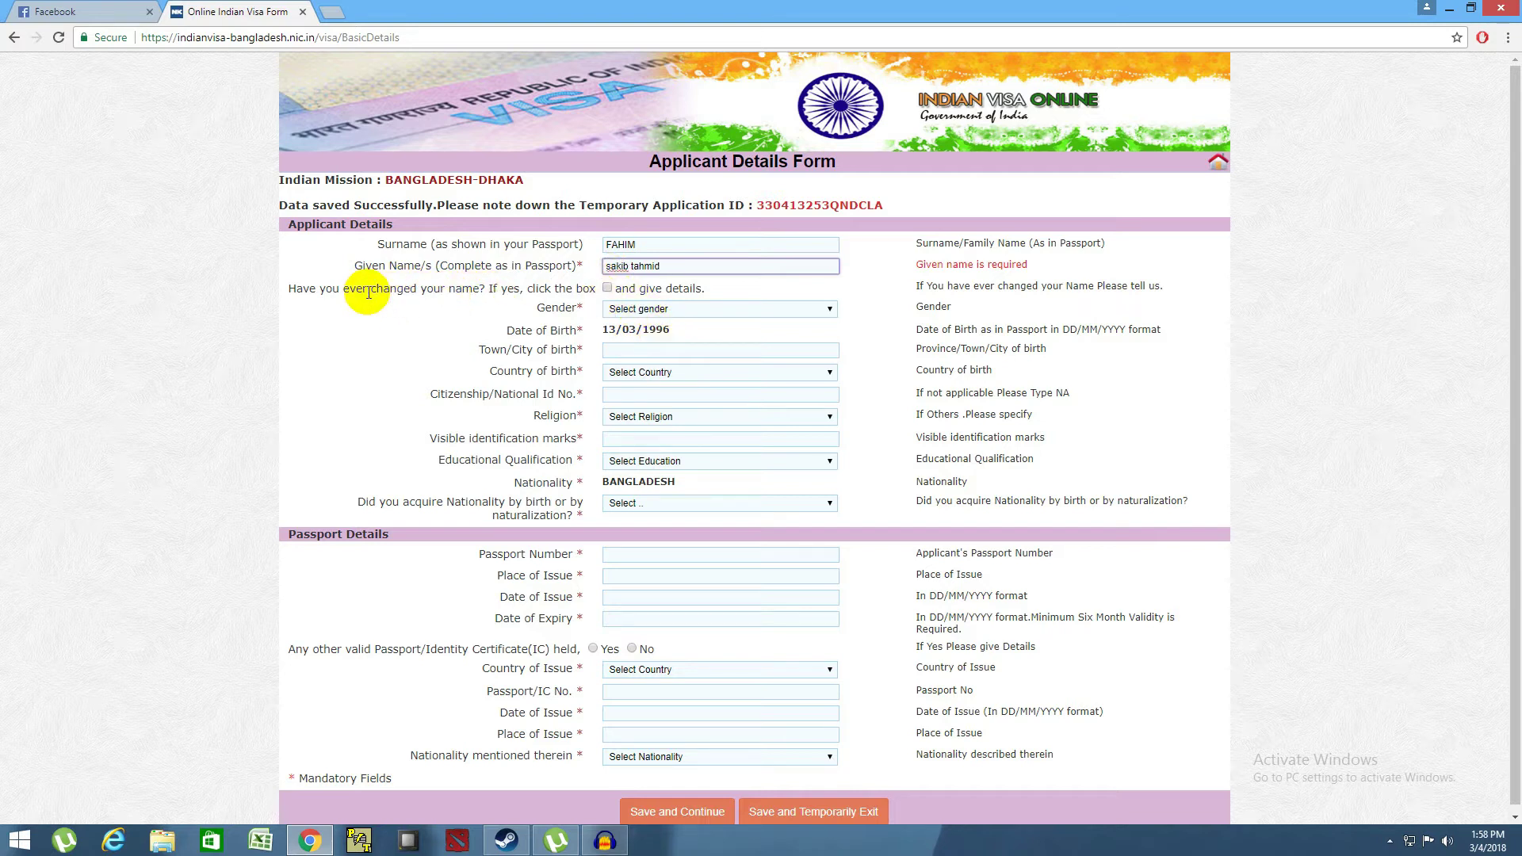
{"action": "left_click", "coordinate": [607, 290]}
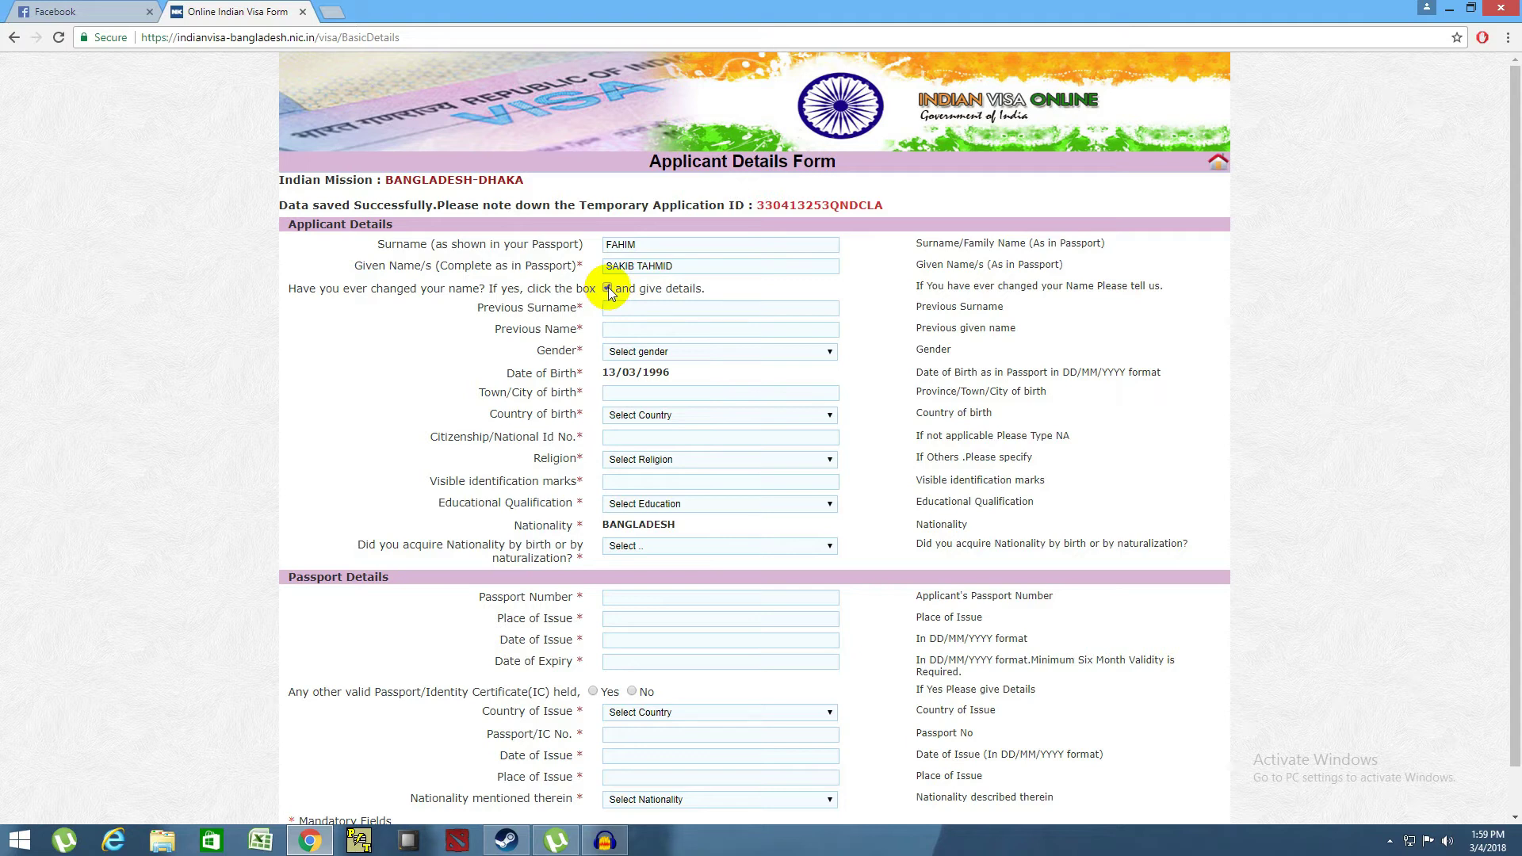
- Untick name change, set gender MALE and birthplace DHAKA, BANGLADESH
{"action": "left_click", "coordinate": [607, 289]}
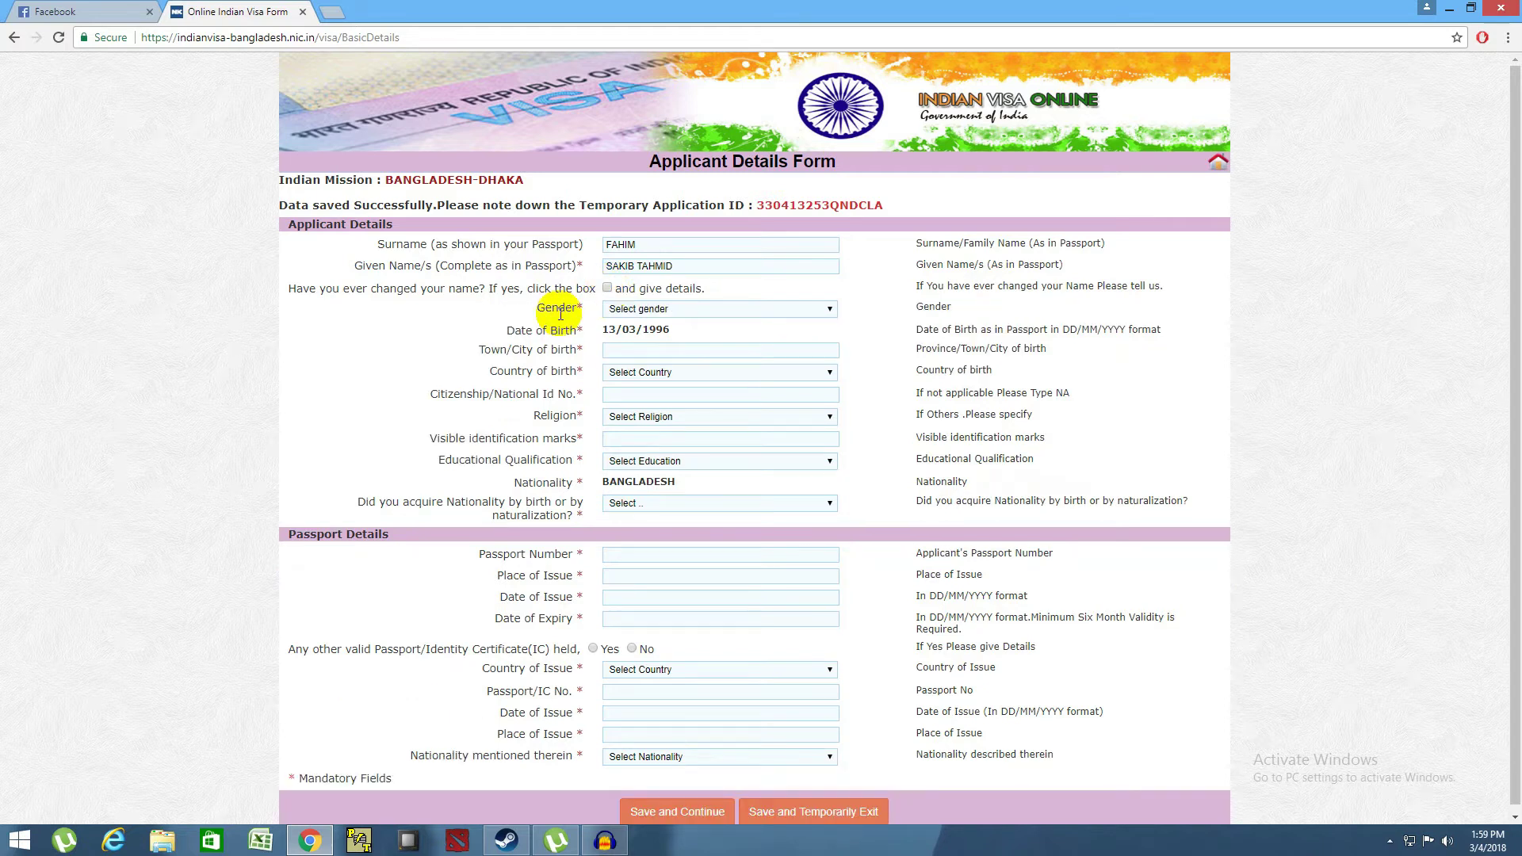
{"action": "left_click", "coordinate": [802, 308]}
{"action": "left_click", "coordinate": [702, 332]}
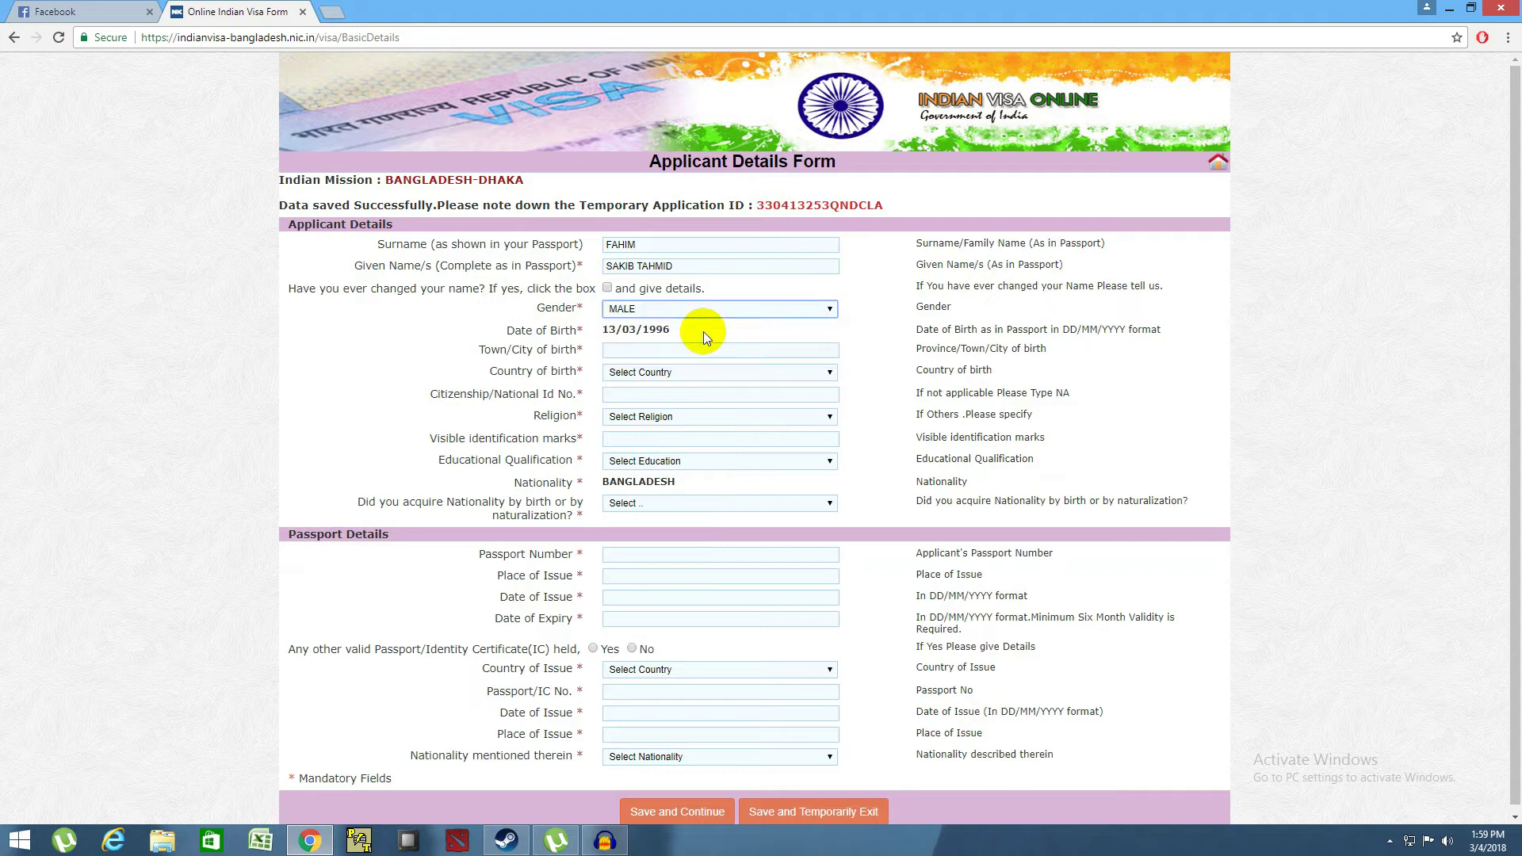
{"action": "left_click", "coordinate": [616, 347]}
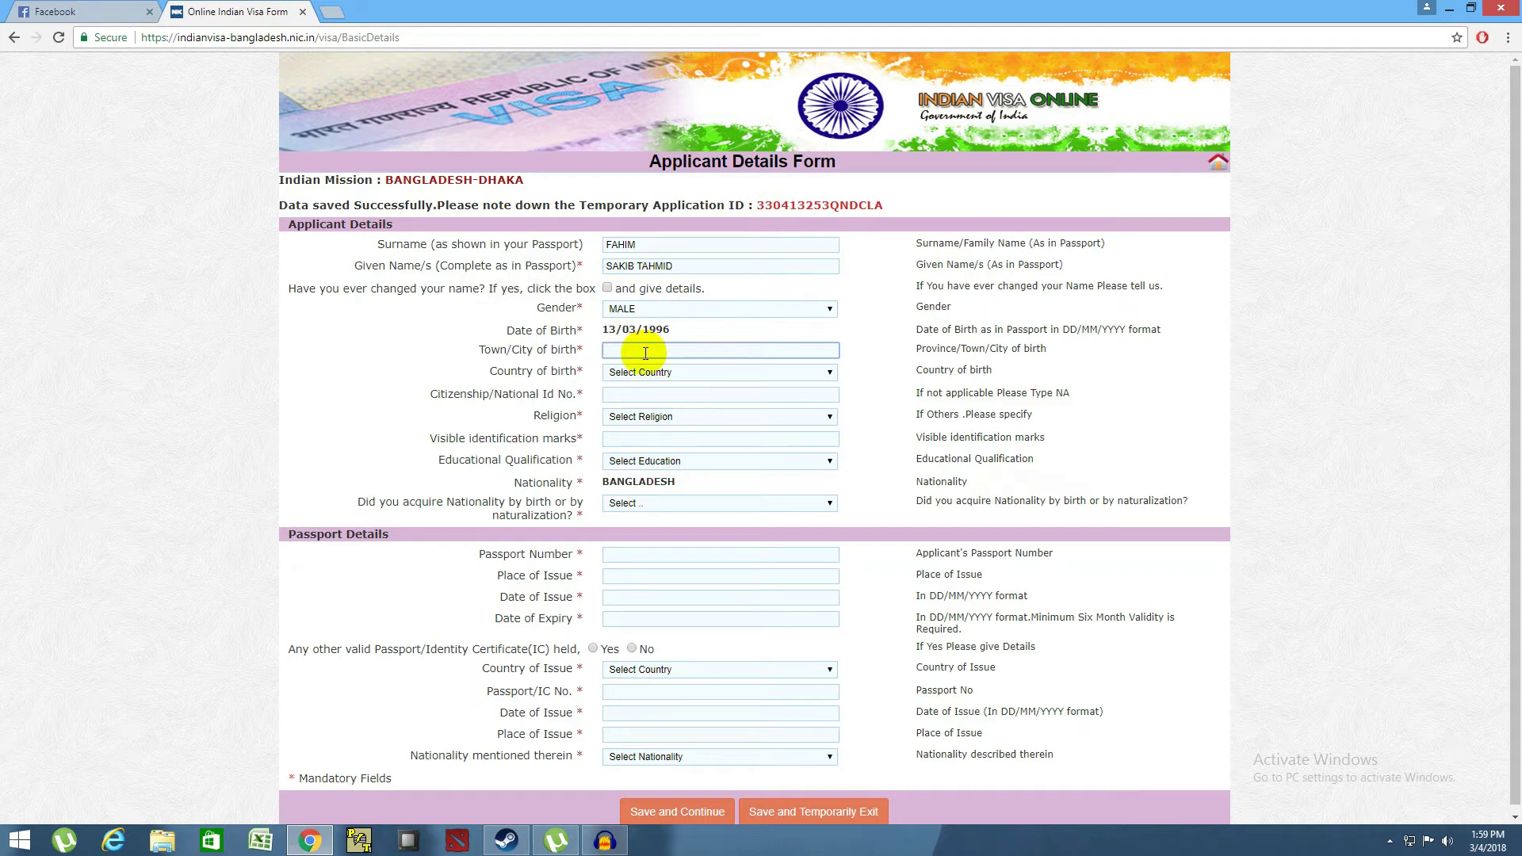
{"action": "type", "text": "dhaka"}
{"action": "left_click", "coordinate": [653, 374]}
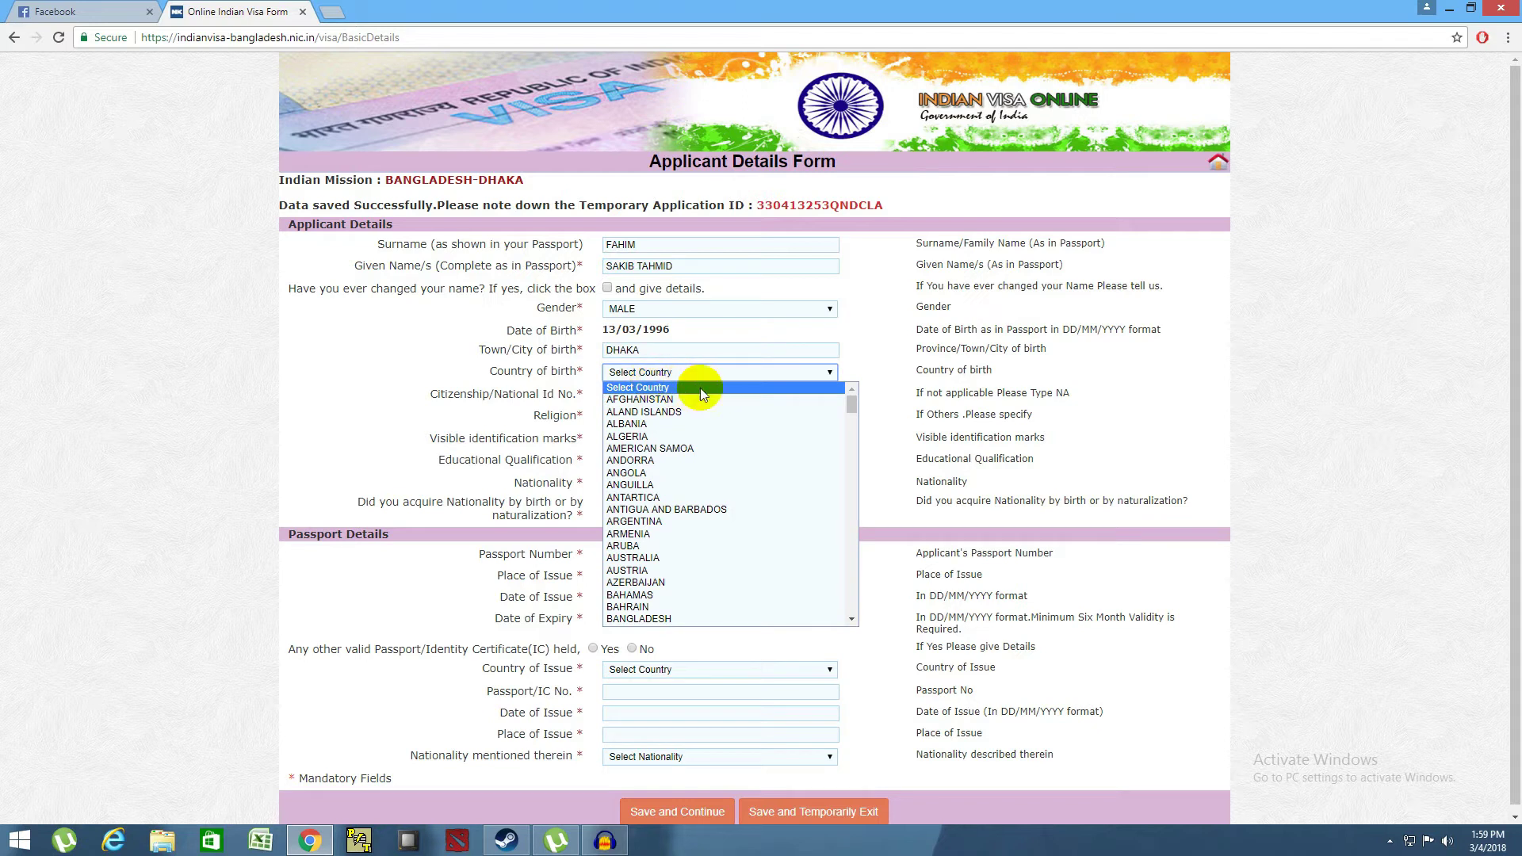
{"action": "scroll", "coordinate": [676, 479], "scroll_direction": "down", "scroll_amount": 4}
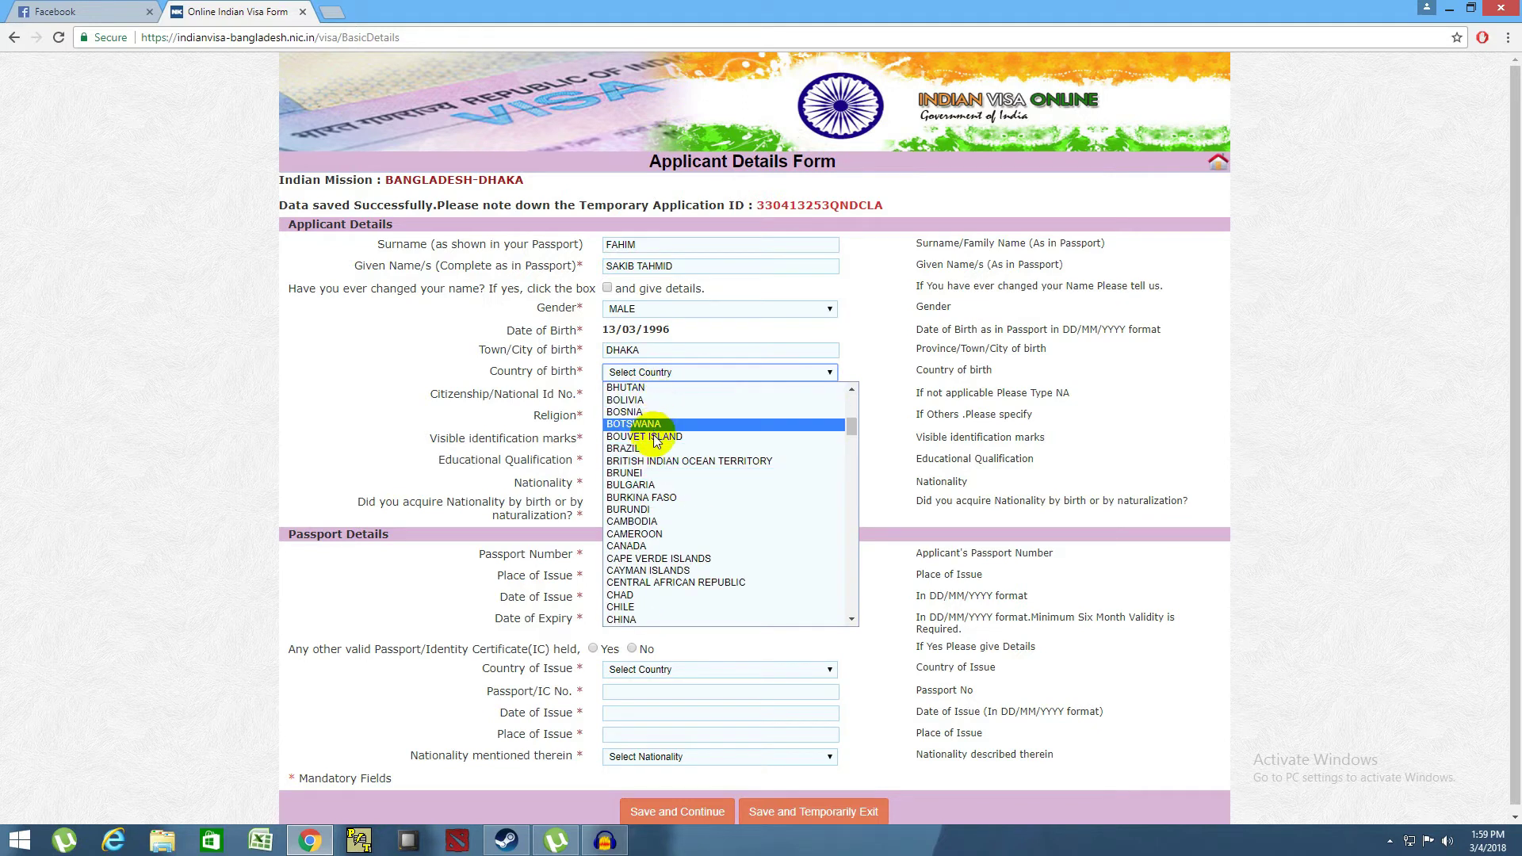
{"action": "scroll", "coordinate": [650, 477], "scroll_direction": "up", "scroll_amount": 3}
{"action": "left_click", "coordinate": [662, 458]}
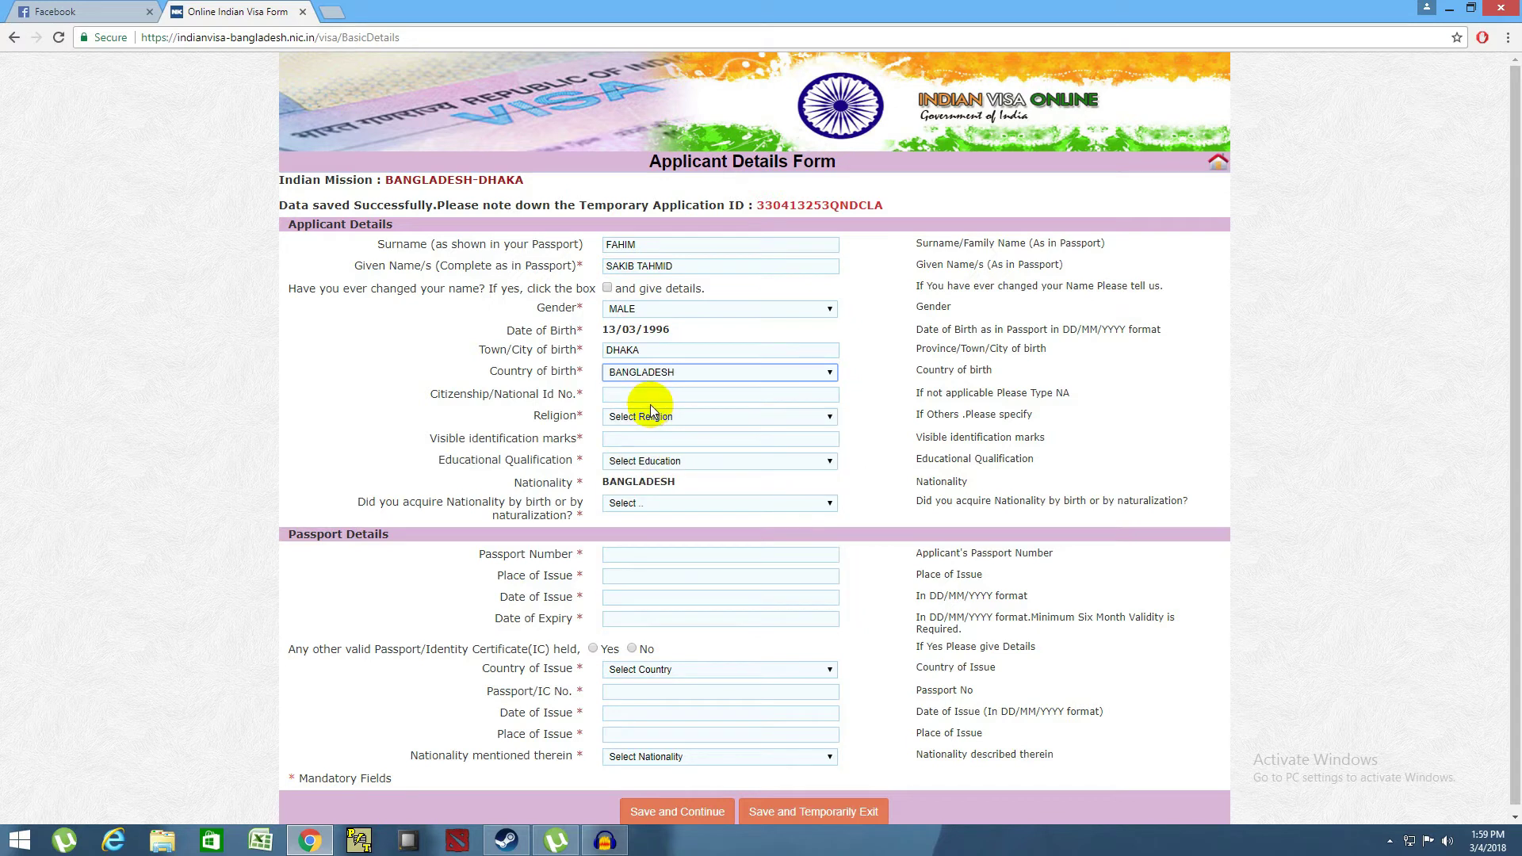
- Enter the applicant's national ID number and set religion to ISLAM
{"action": "left_click", "coordinate": [650, 401]}
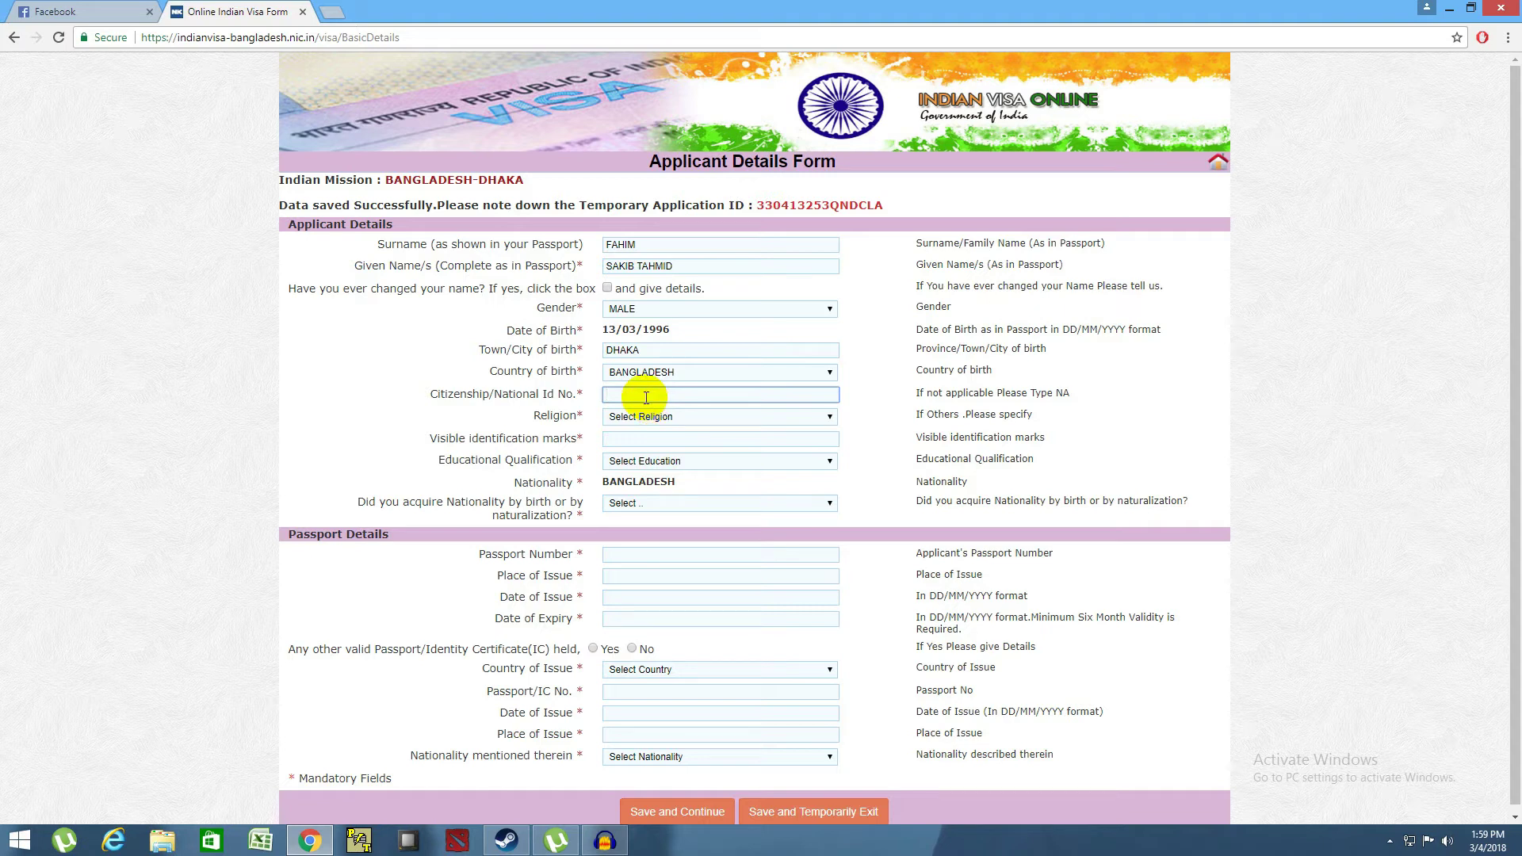
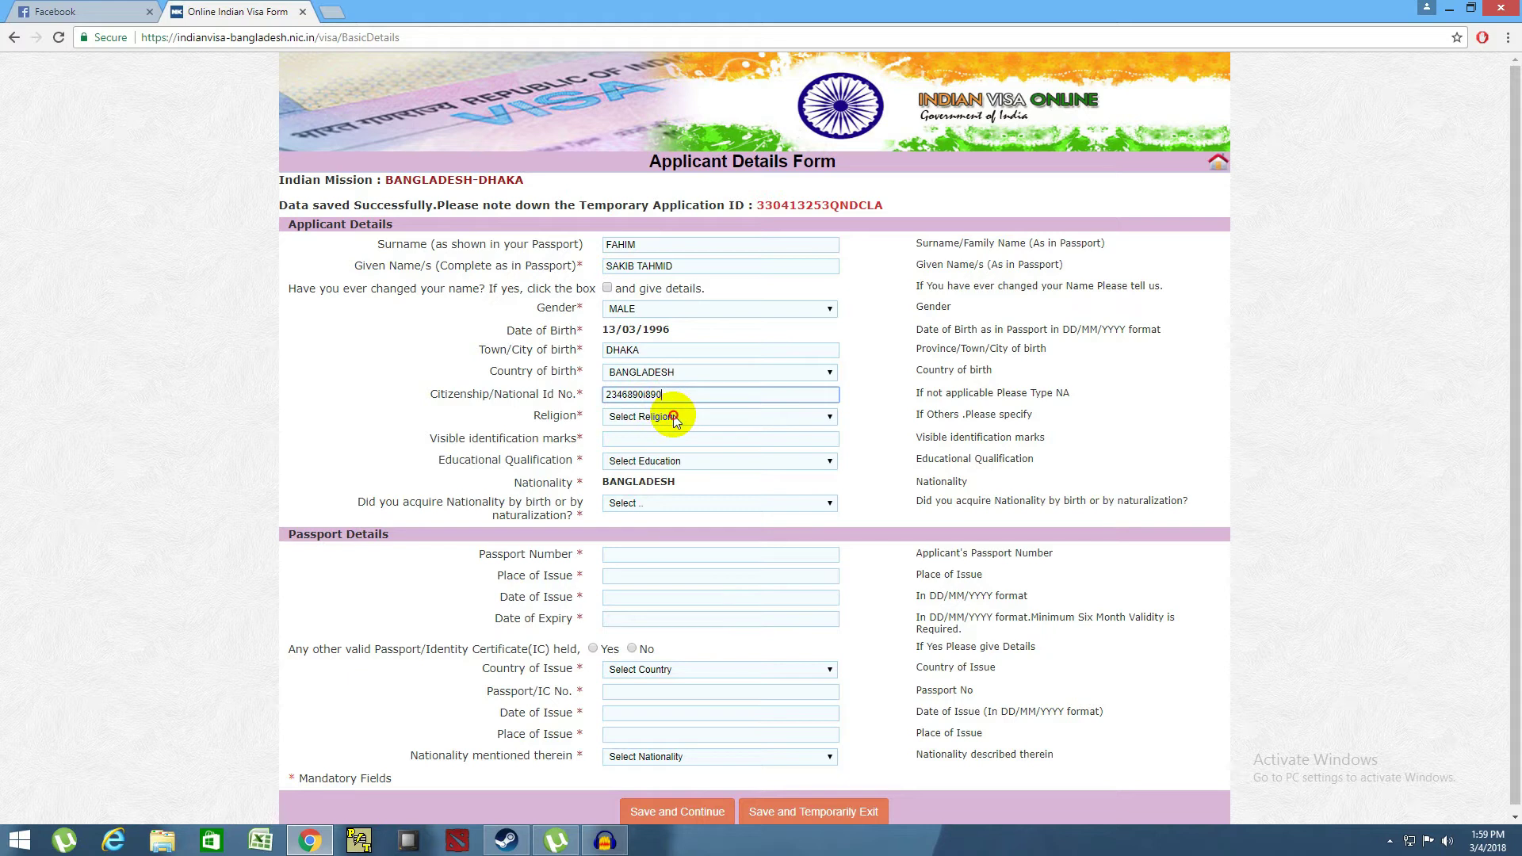
{"action": "left_click", "coordinate": [674, 419]}
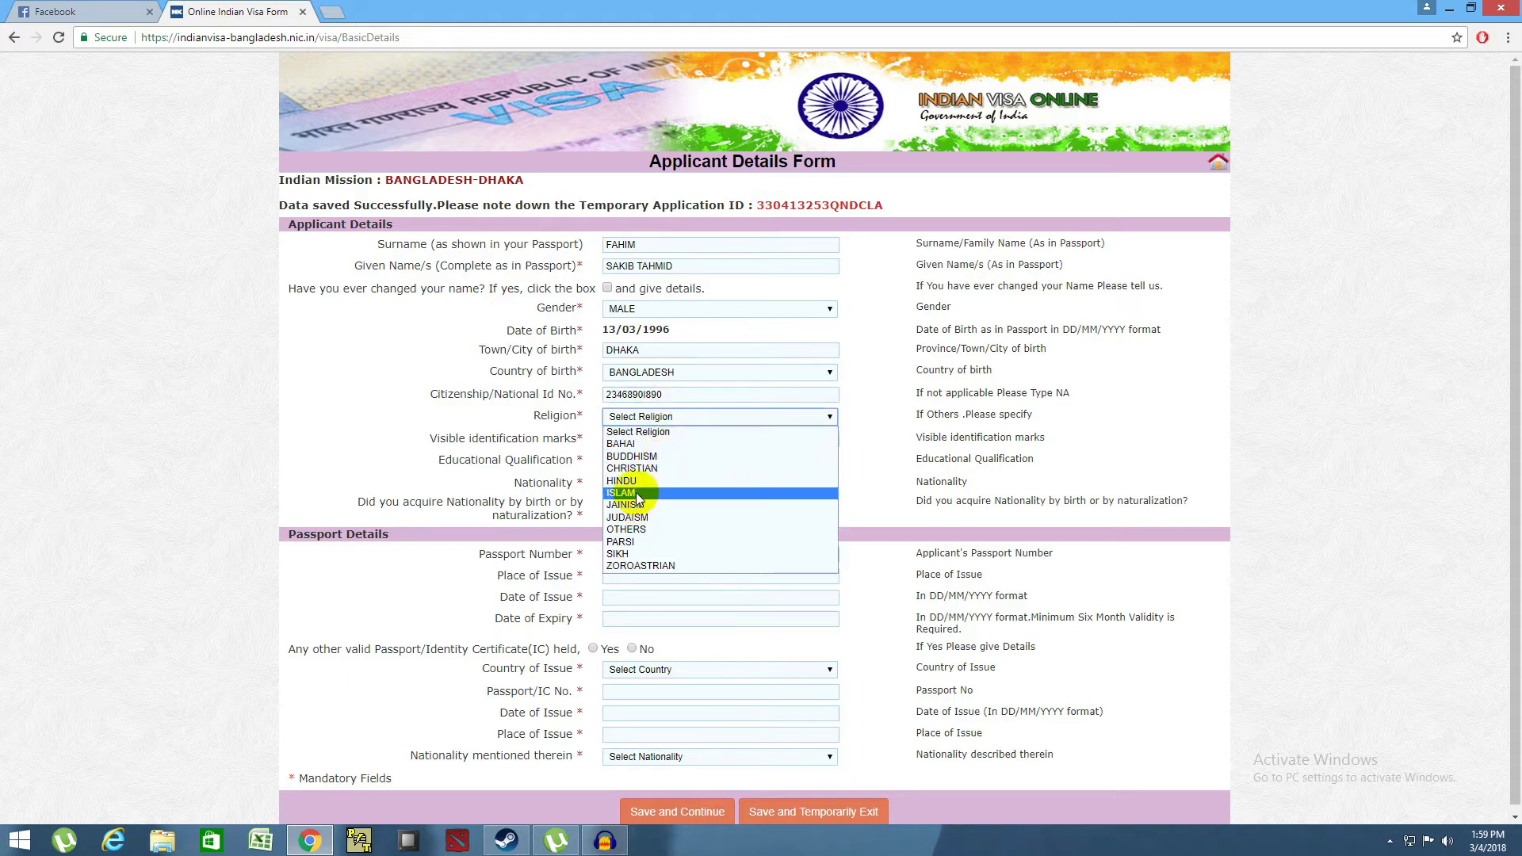
{"action": "key", "text": "Escape"}
{"action": "key", "text": "i"}
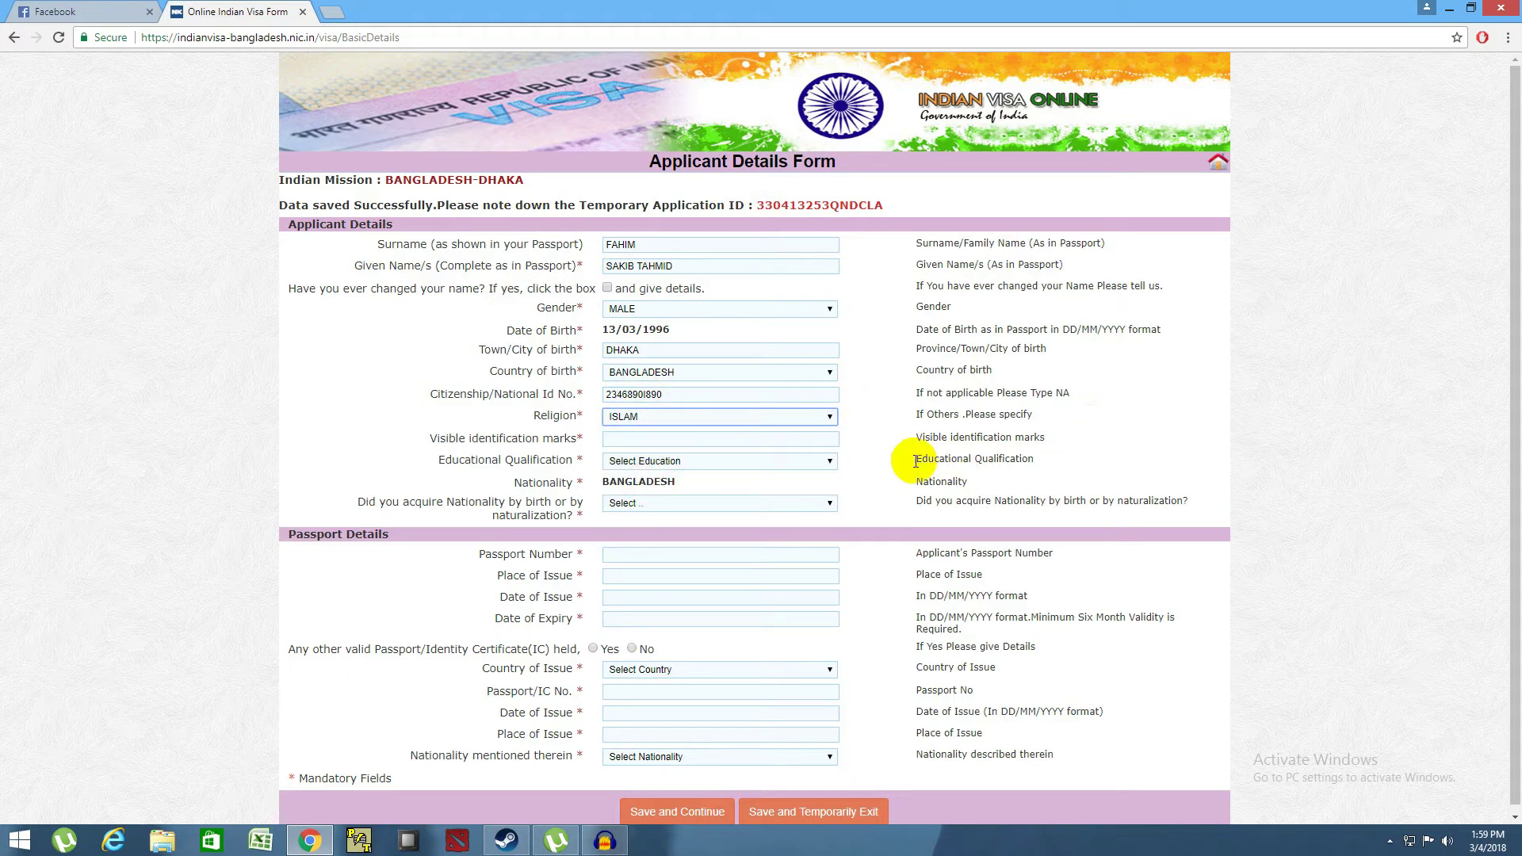
{"action": "left_click", "coordinate": [698, 440]}
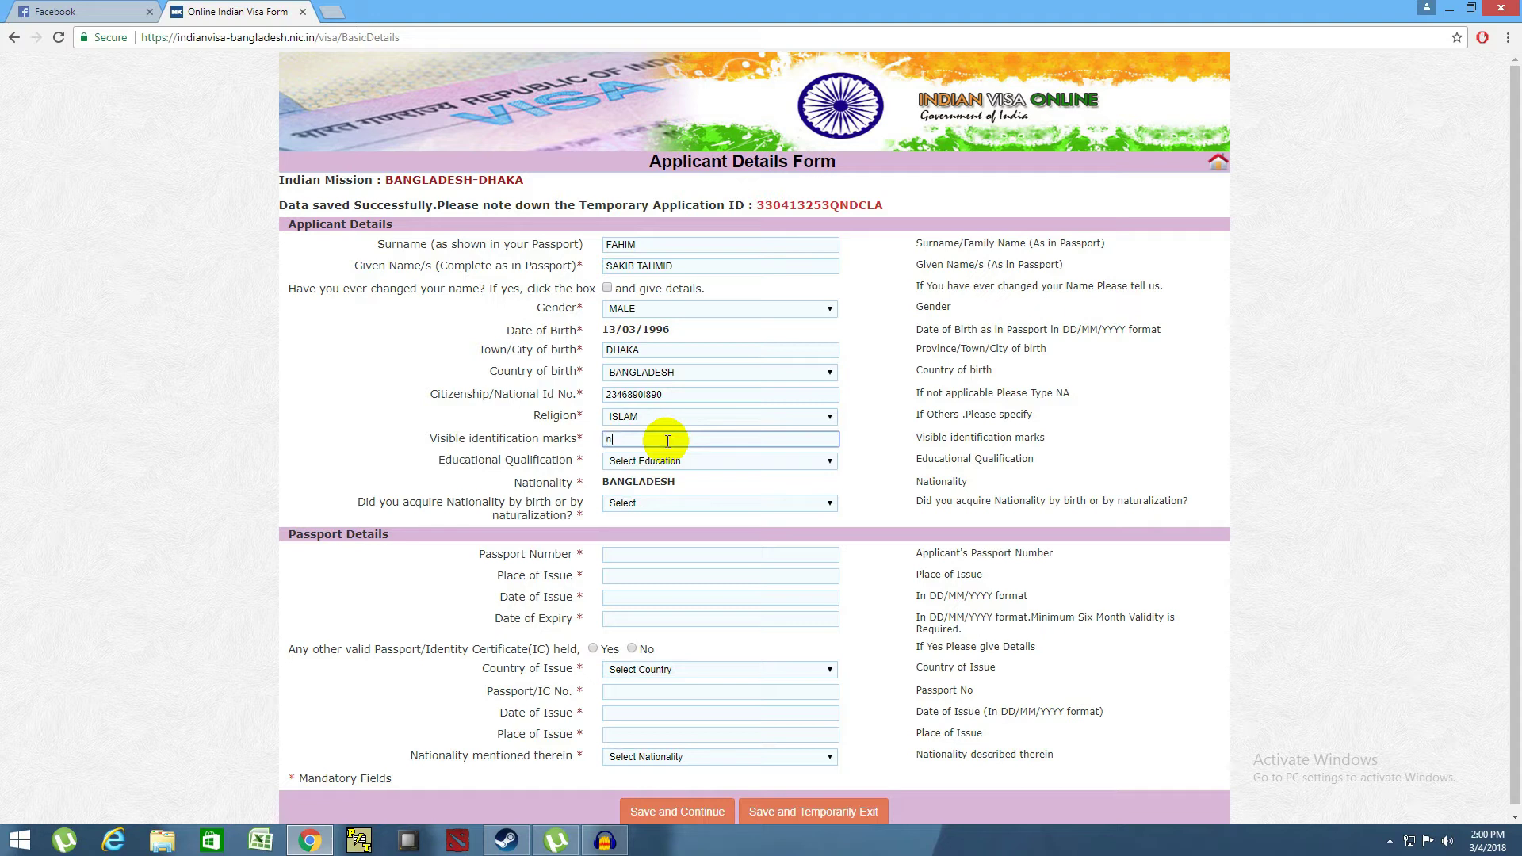
- Enter NIL identification marks, HIGHER SECONDARY education and nationality acquired By Birth
{"action": "left_click", "coordinate": [745, 485]}
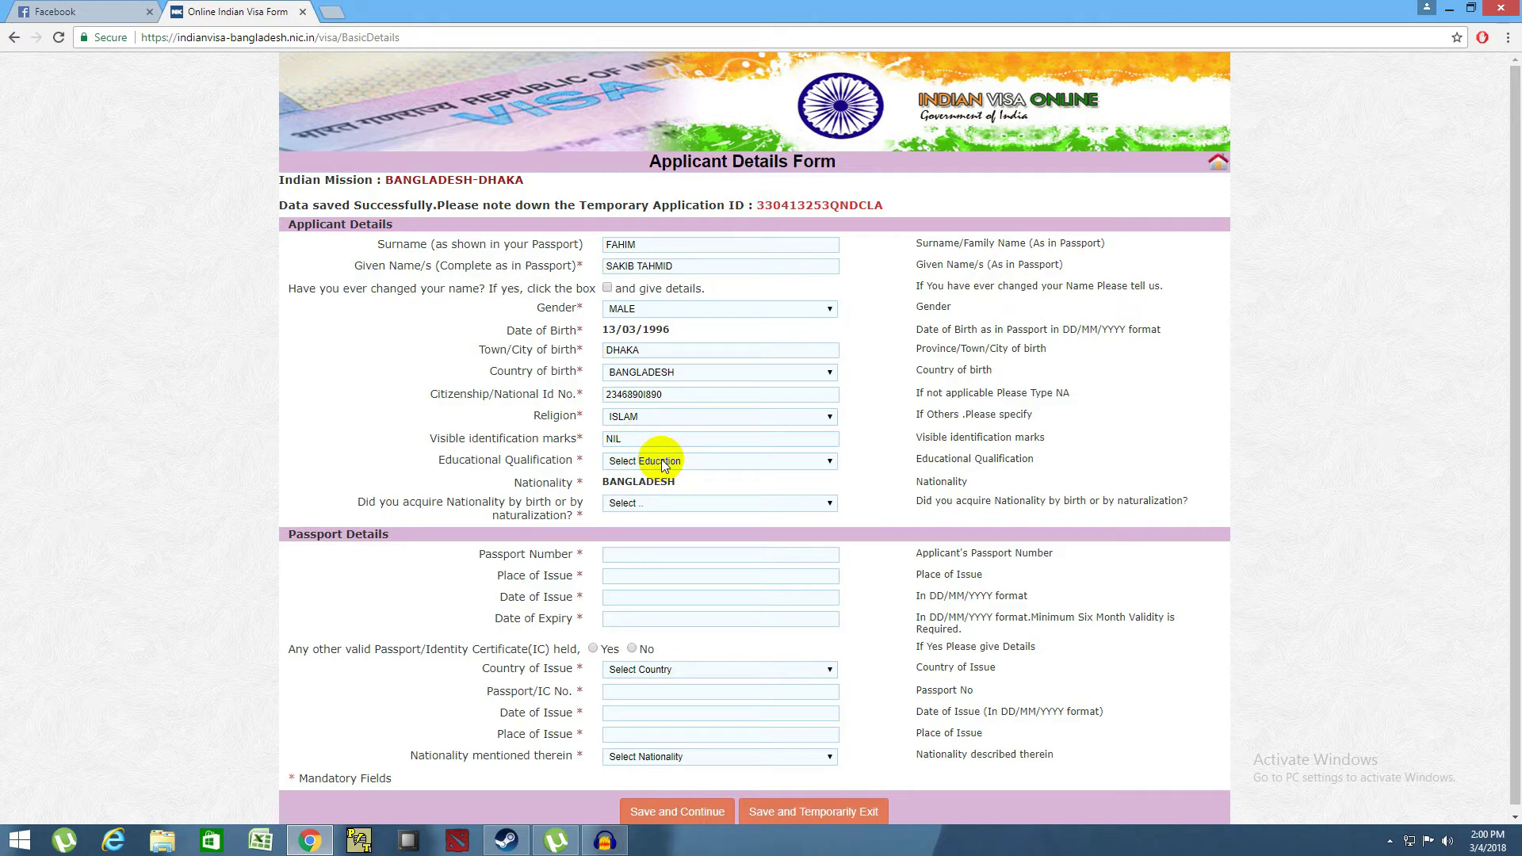
{"action": "left_click", "coordinate": [665, 464]}
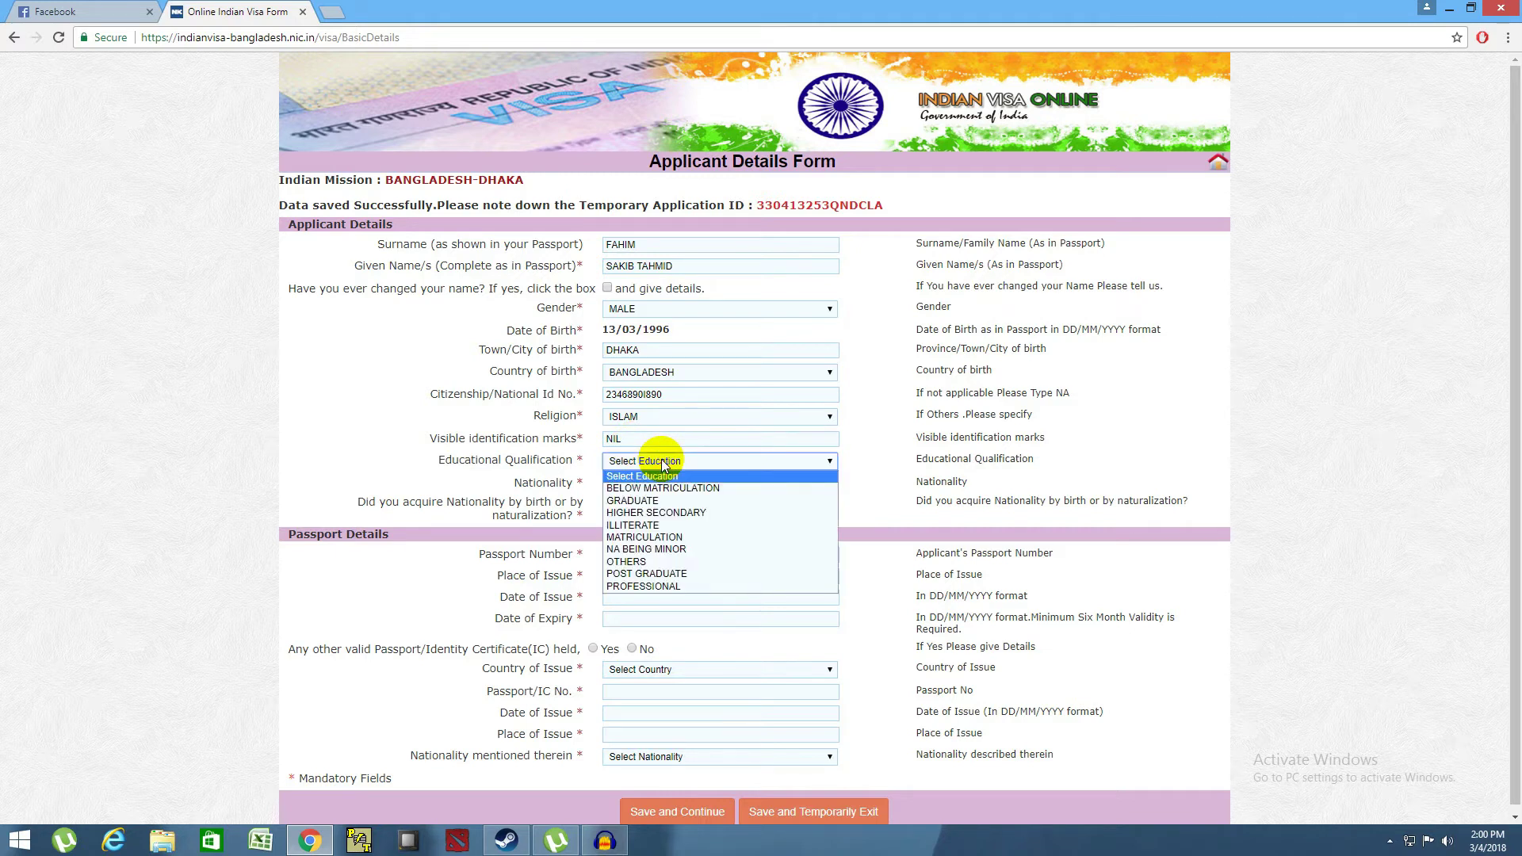
{"action": "left_click", "coordinate": [656, 514]}
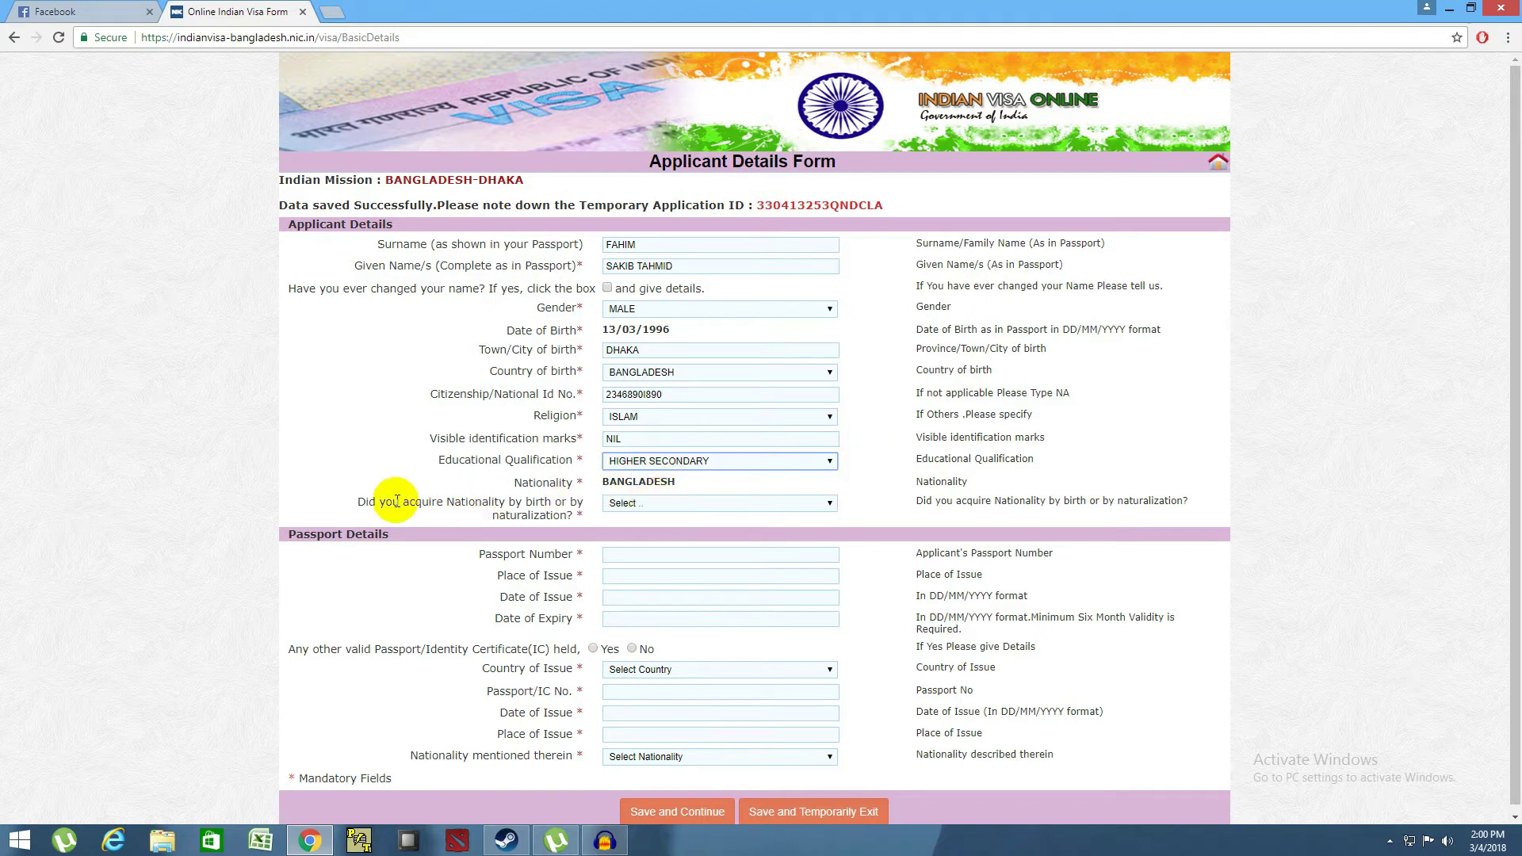
{"action": "left_click_drag", "start_coordinate": [350, 501], "coordinate": [592, 521]}
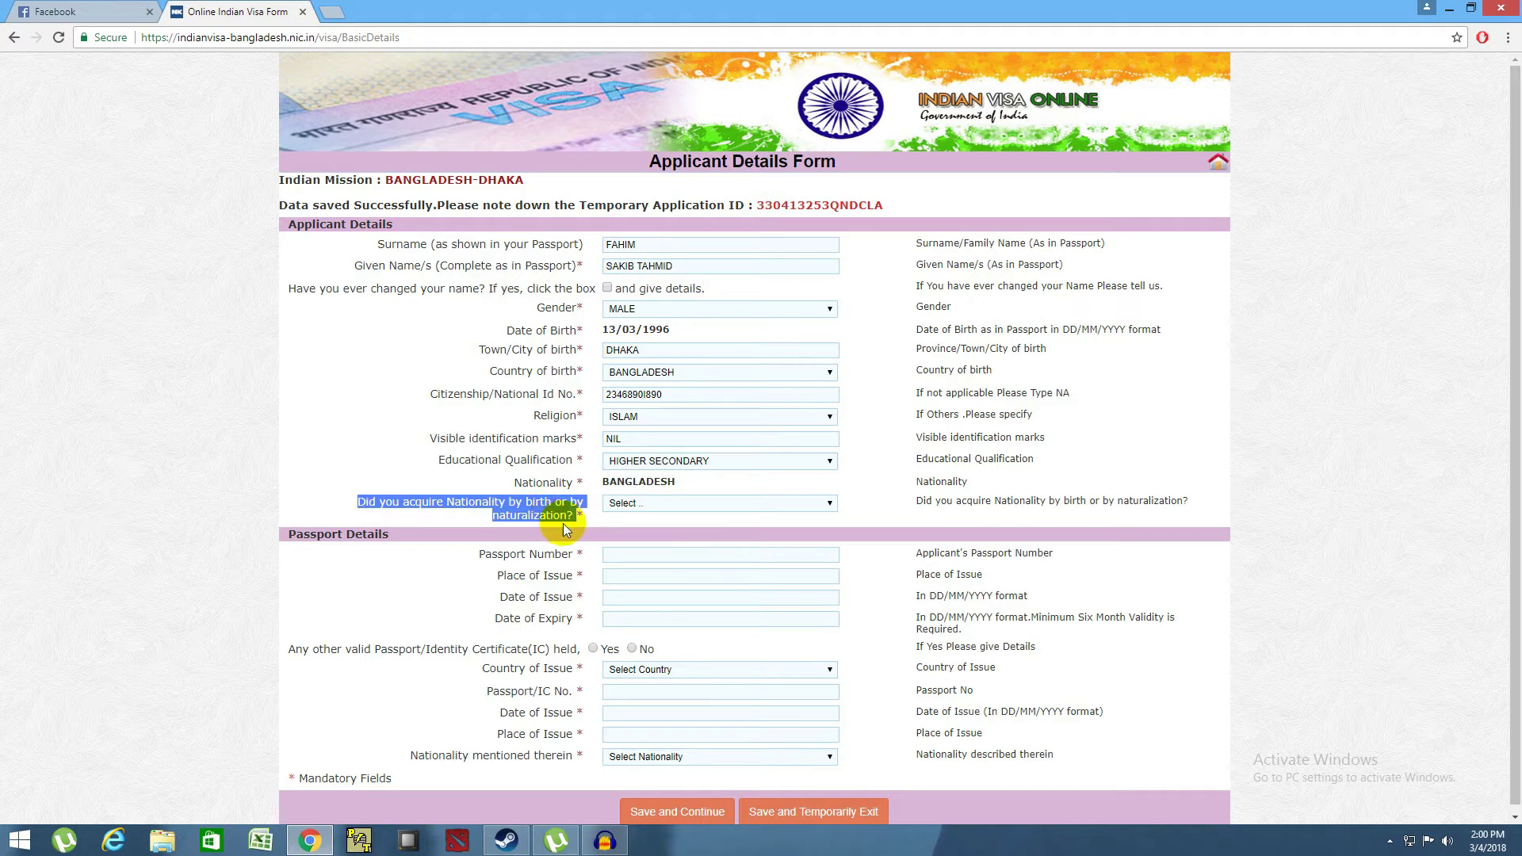
{"action": "left_click", "coordinate": [588, 520]}
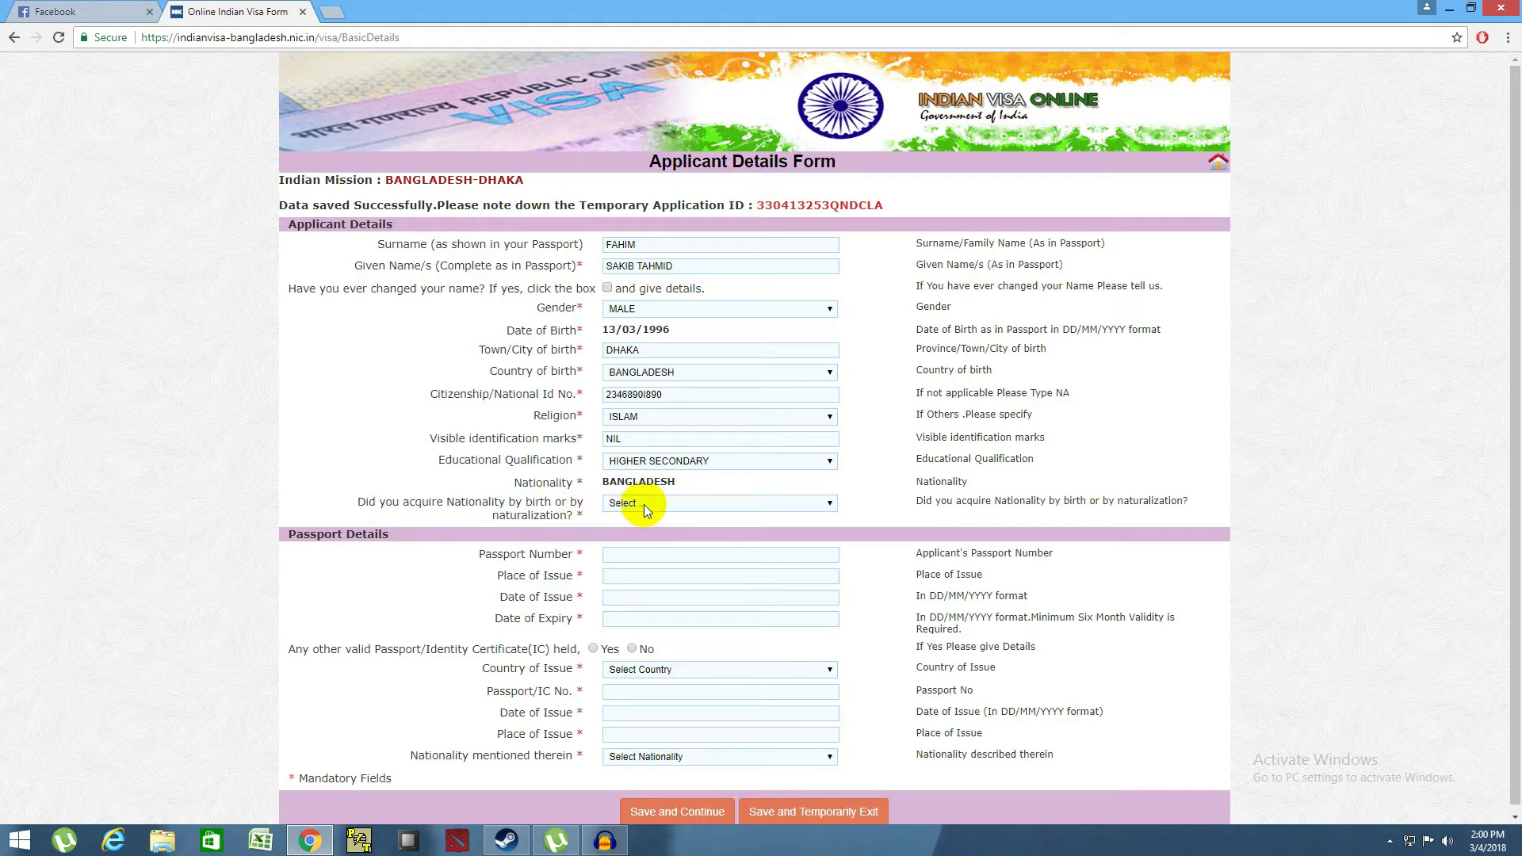
{"action": "left_click", "coordinate": [644, 505]}
{"action": "left_click", "coordinate": [637, 526]}
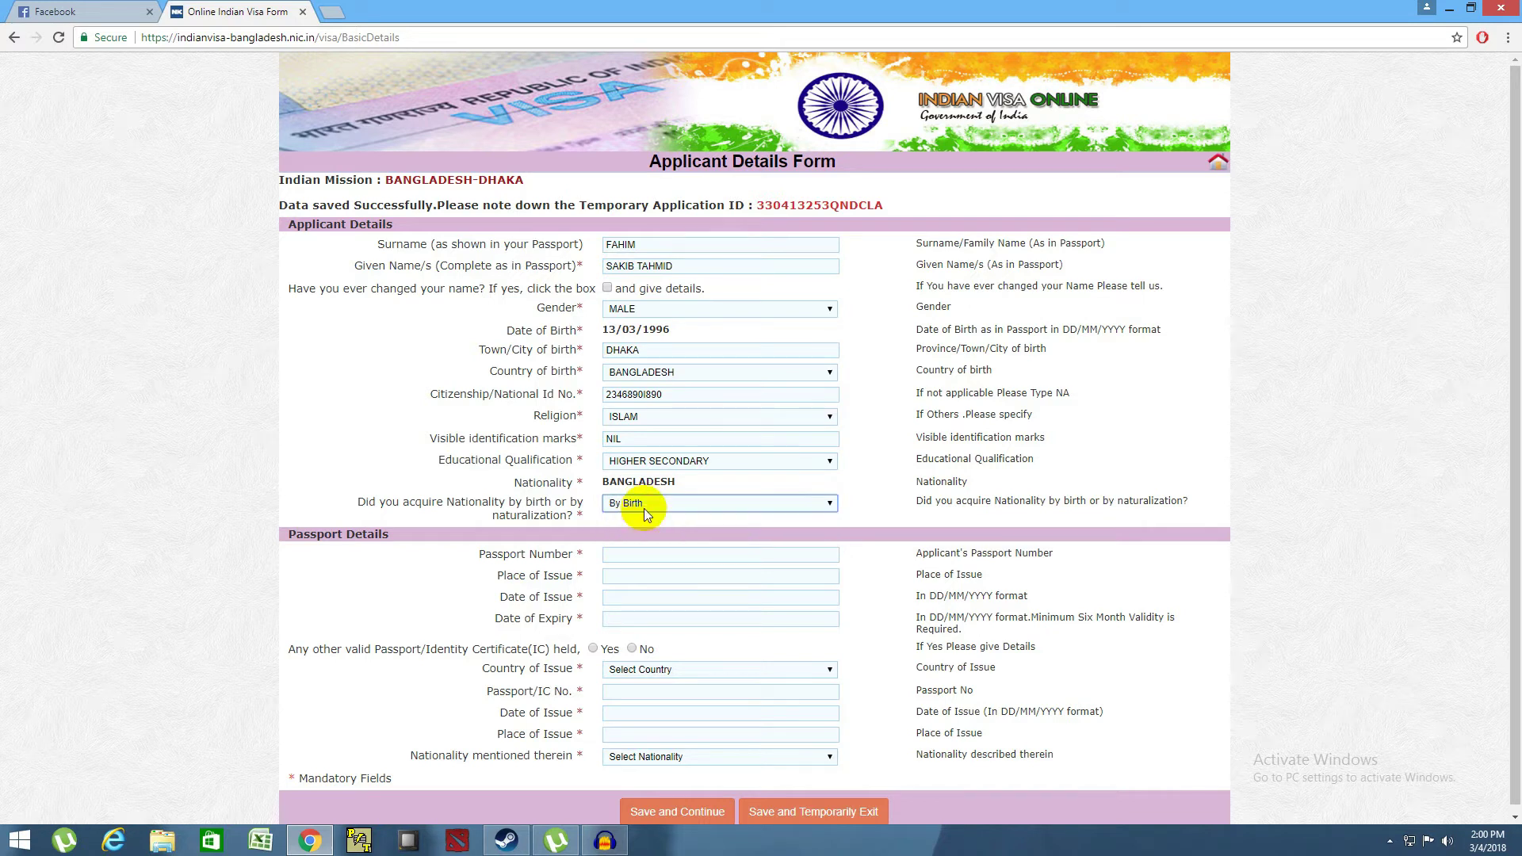
{"action": "scroll", "coordinate": [616, 566], "scroll_direction": "down", "scroll_amount": 1}
- Enter the passport number and DHAKA as its place of issue
{"action": "left_click", "coordinate": [612, 549]}
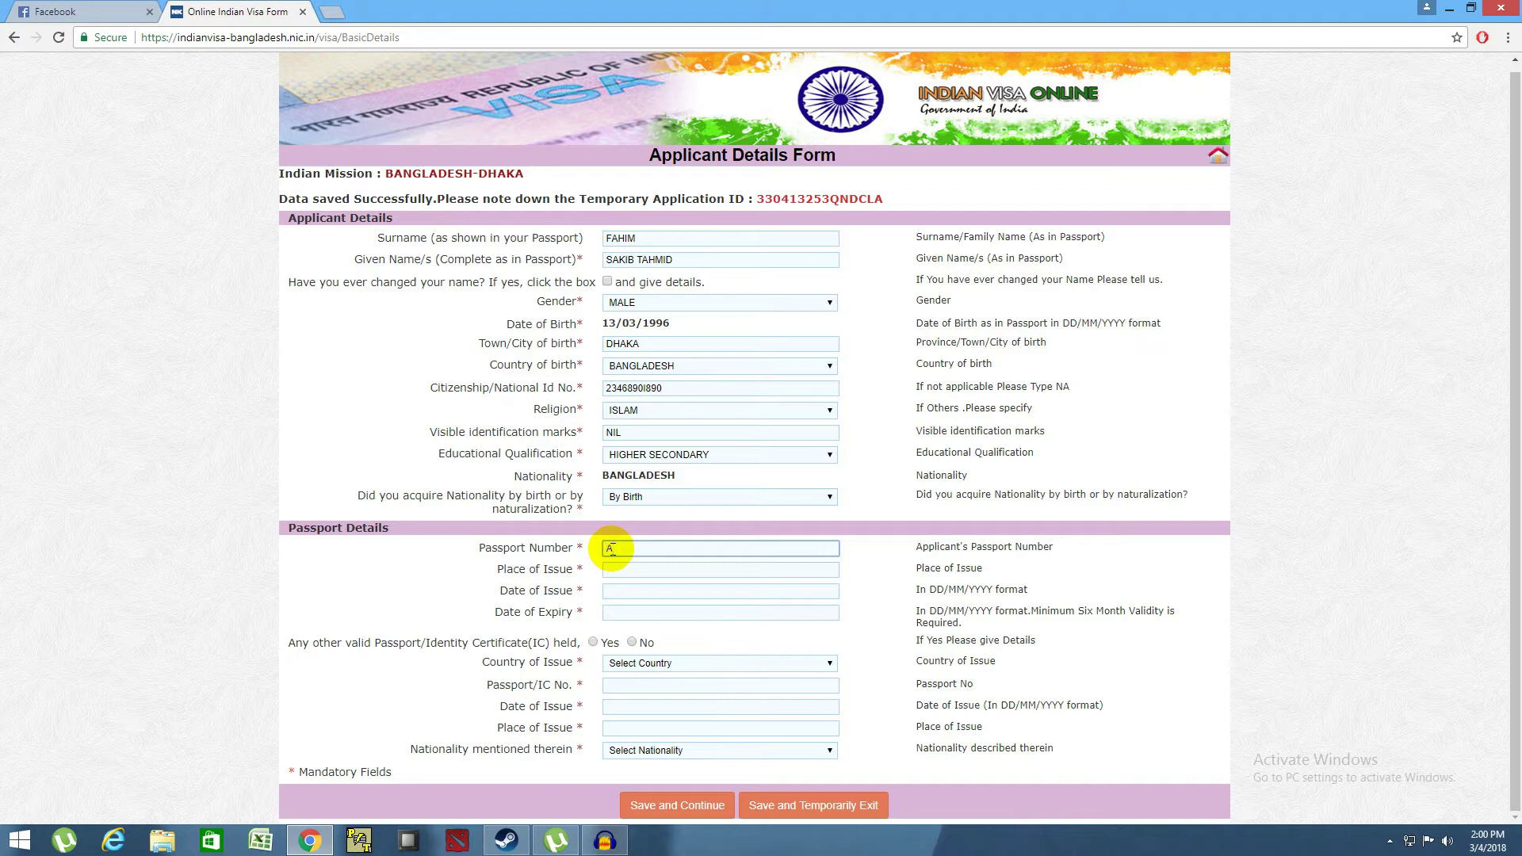
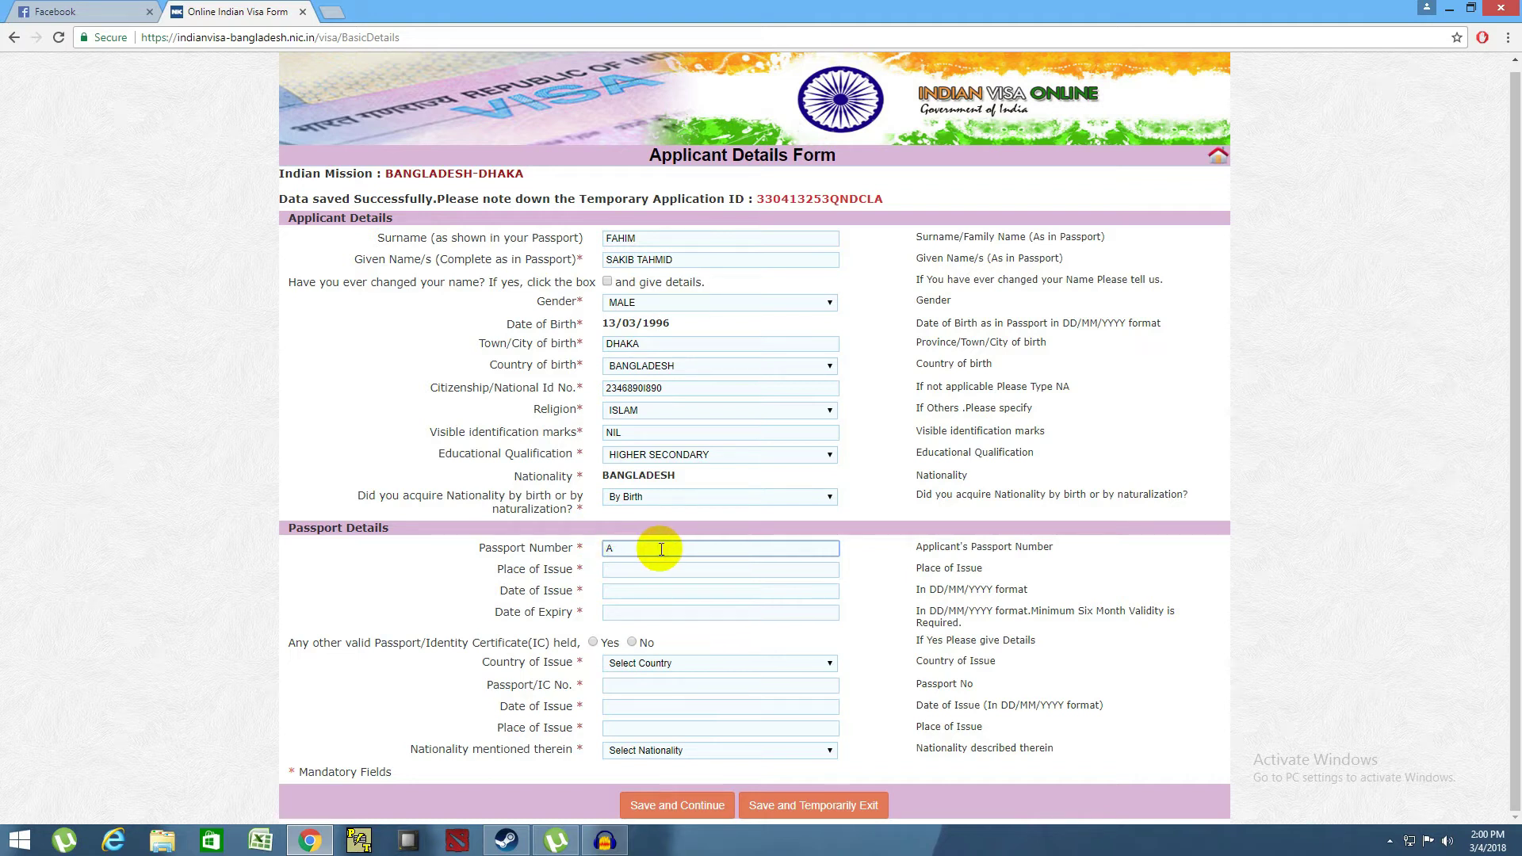
{"action": "left_click", "coordinate": [652, 571]}
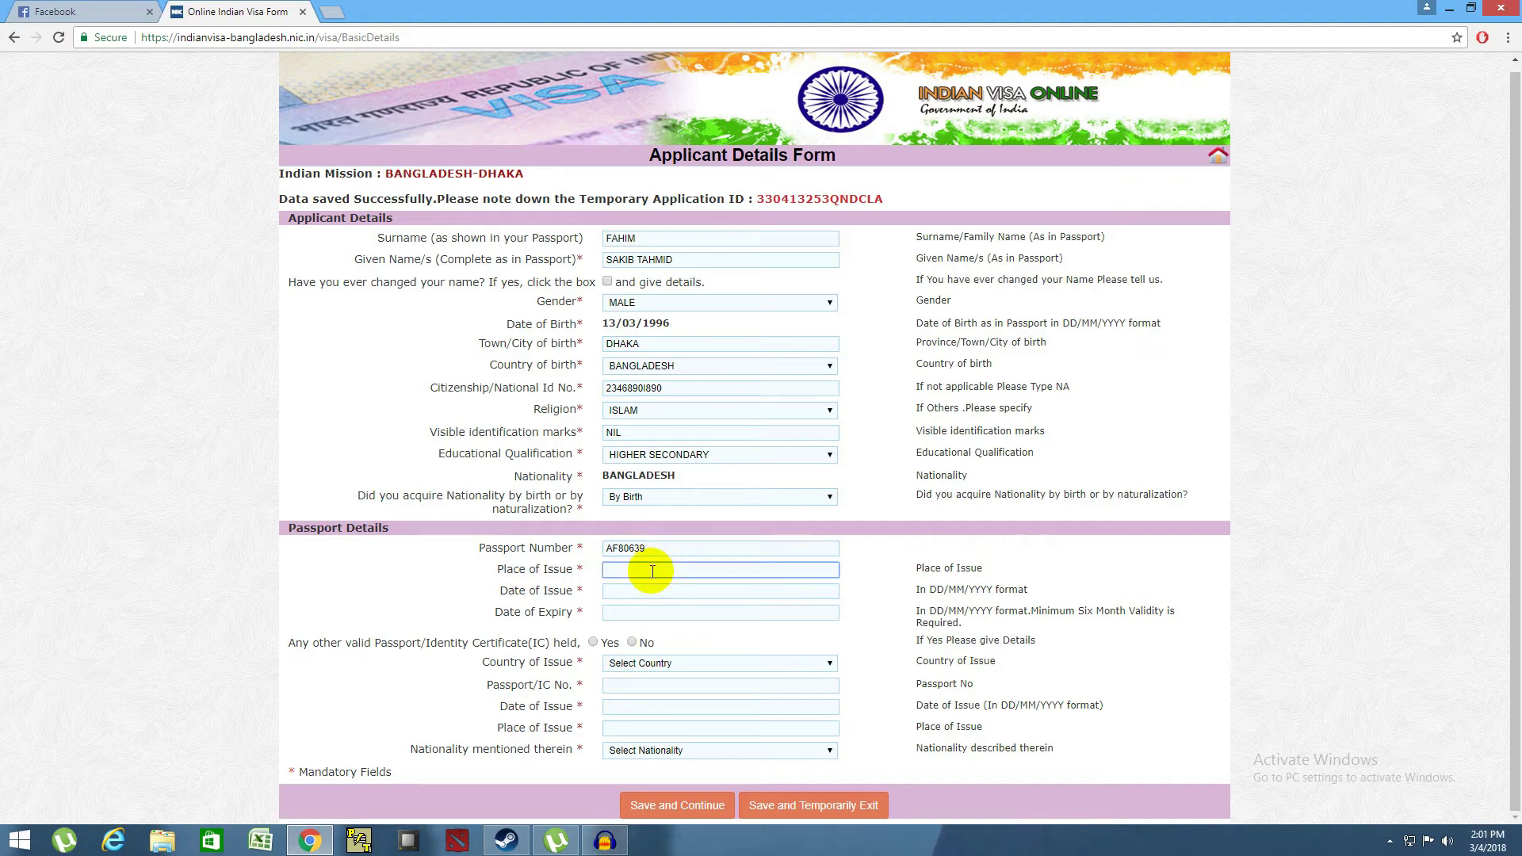
{"action": "type", "text": "DHAKA"}
{"action": "left_click", "coordinate": [639, 590]}
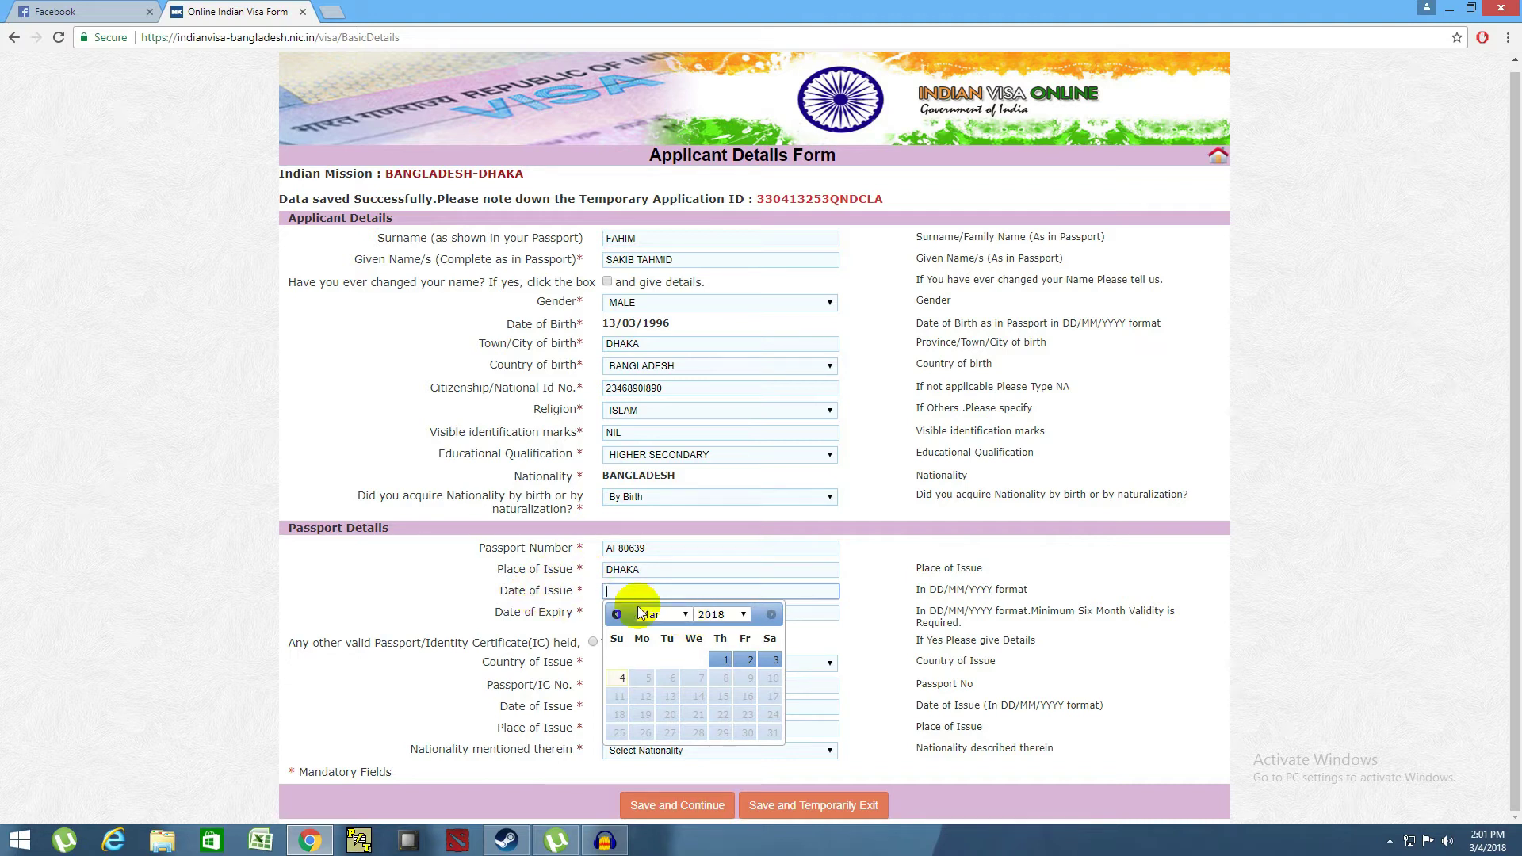
{"action": "left_click", "coordinate": [684, 617]}
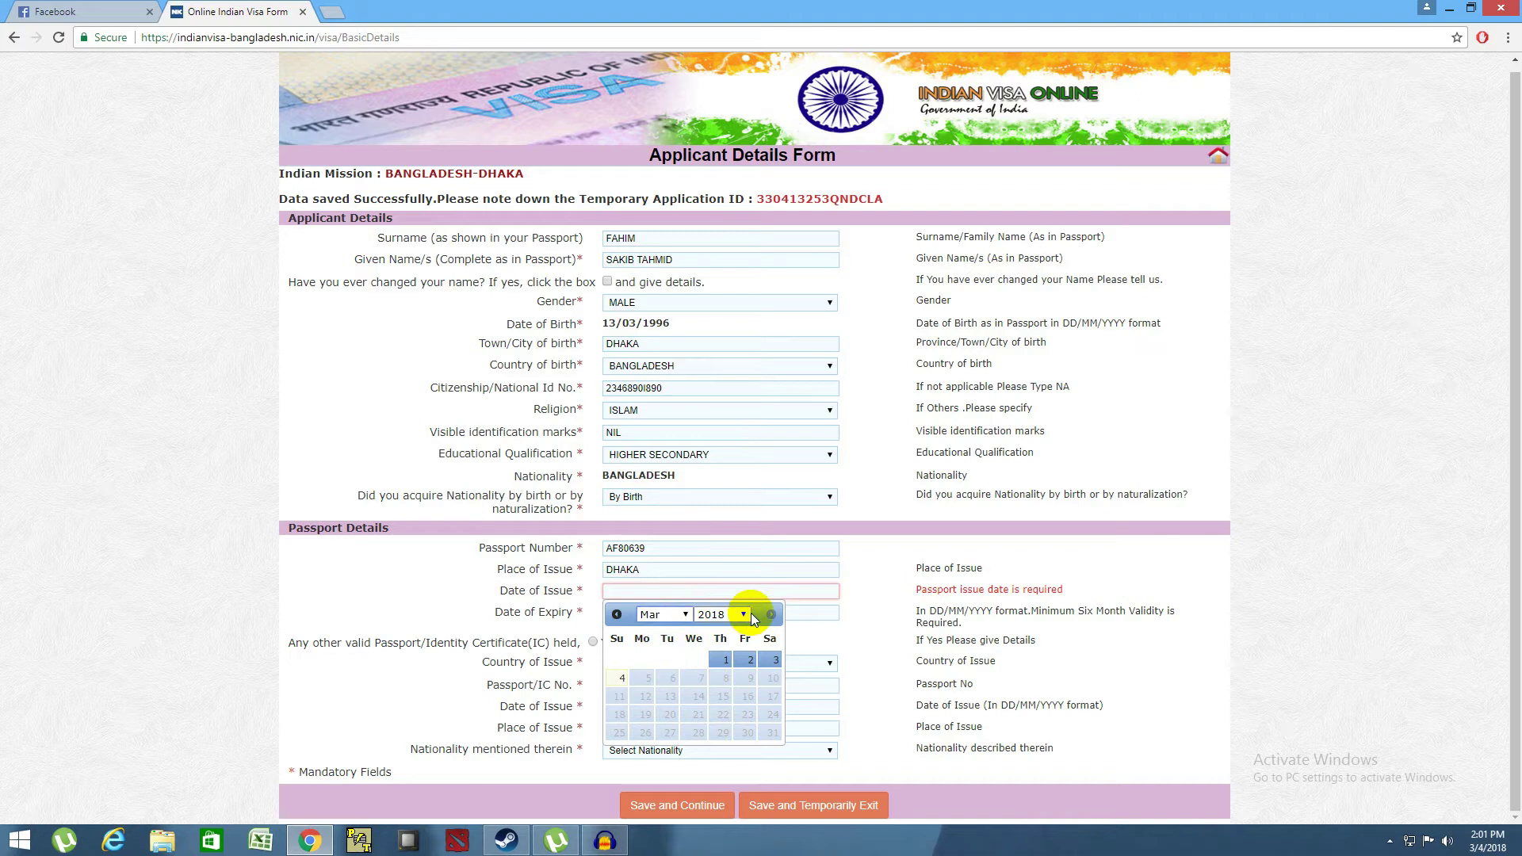
- Set a provisional passport issue date of 13 March 2012
{"action": "left_click", "coordinate": [747, 613]}
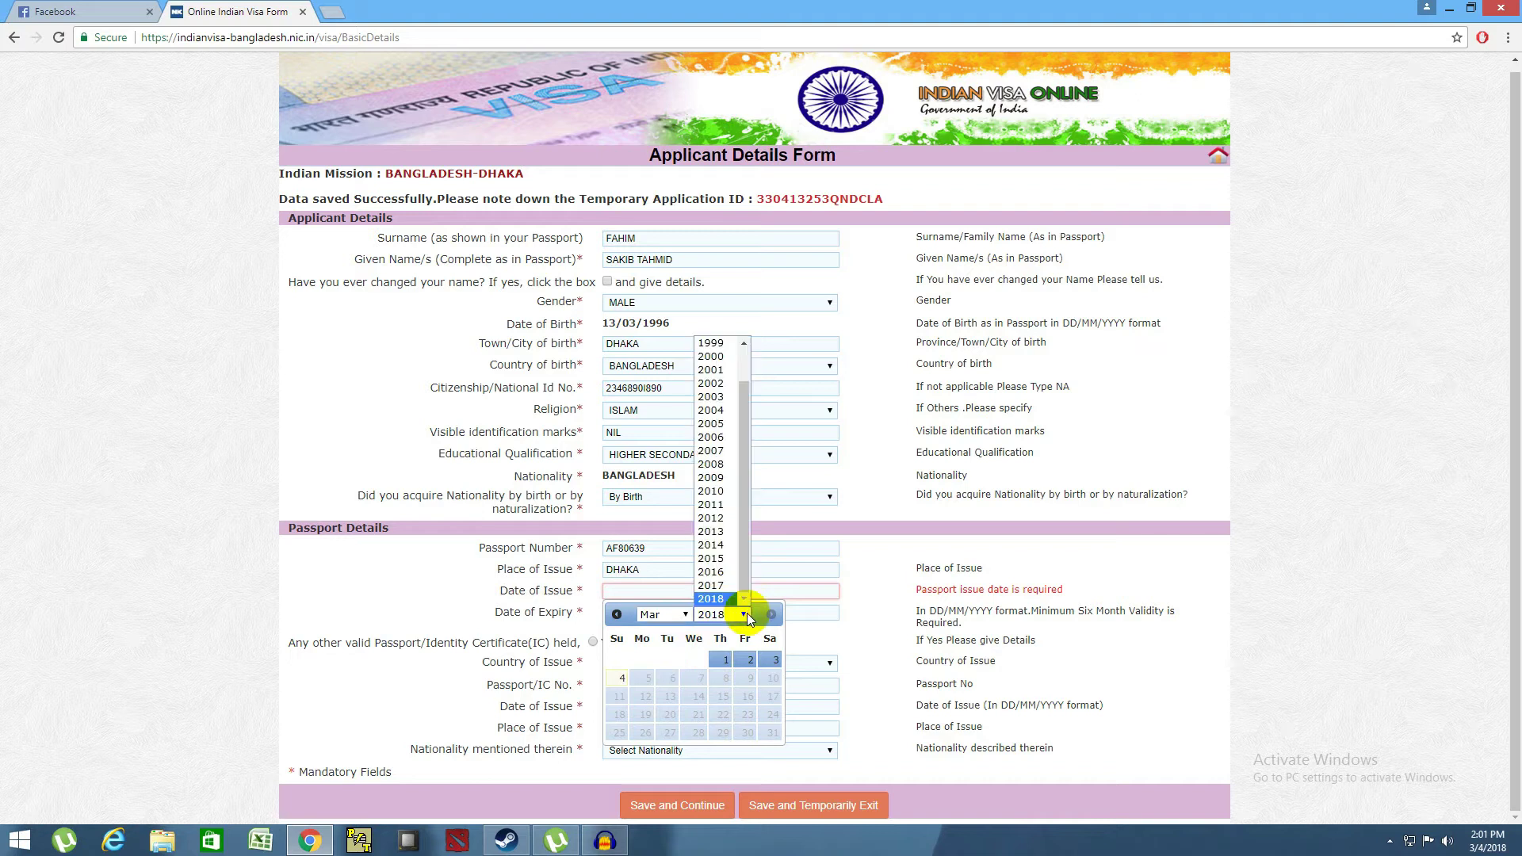
{"action": "left_click", "coordinate": [716, 519]}
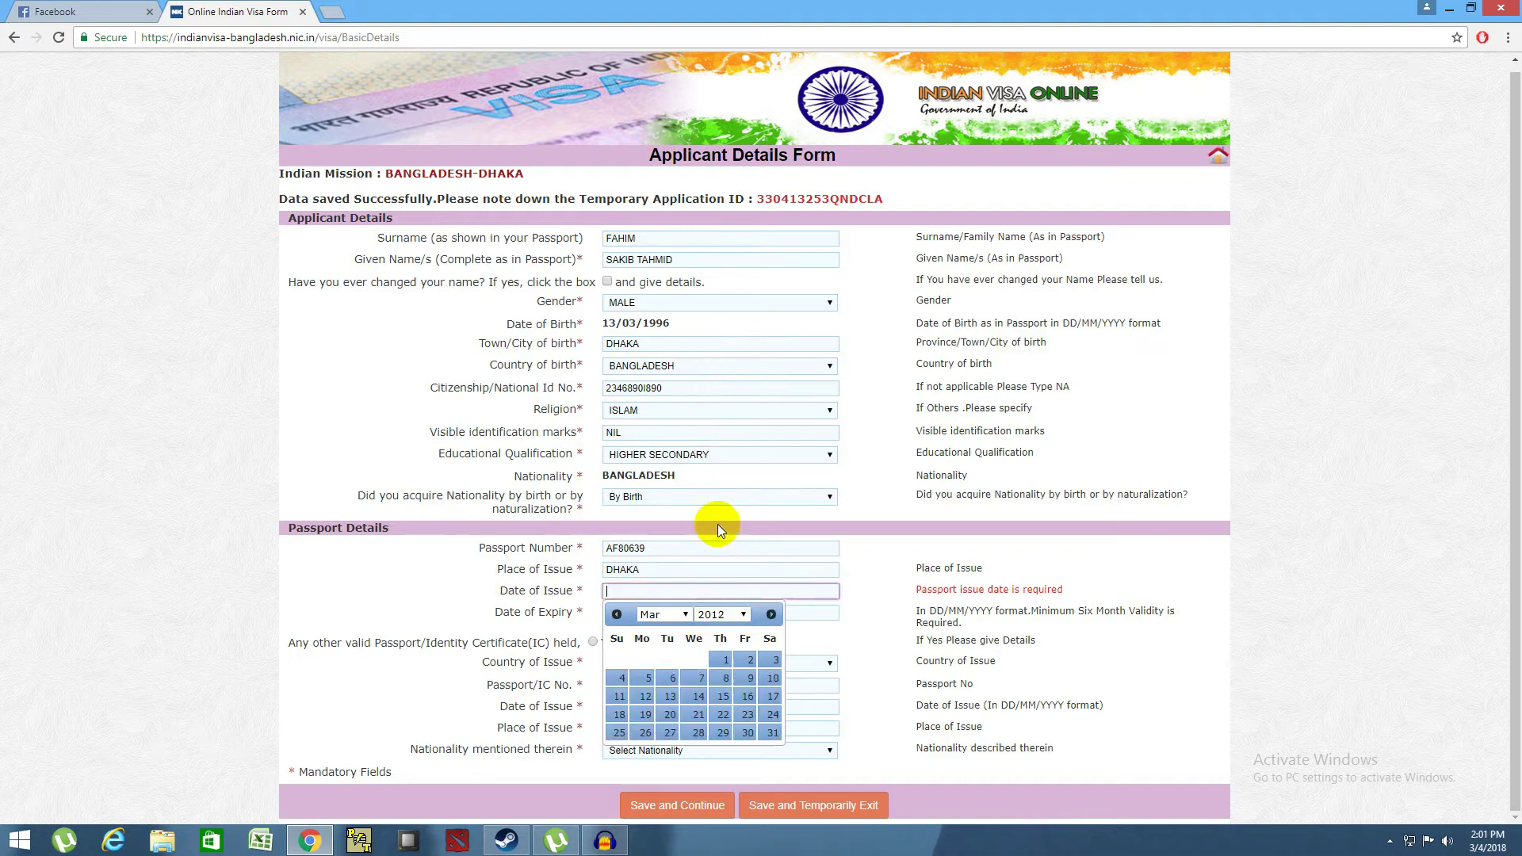
{"action": "left_click", "coordinate": [670, 696]}
{"action": "left_click", "coordinate": [627, 616]}
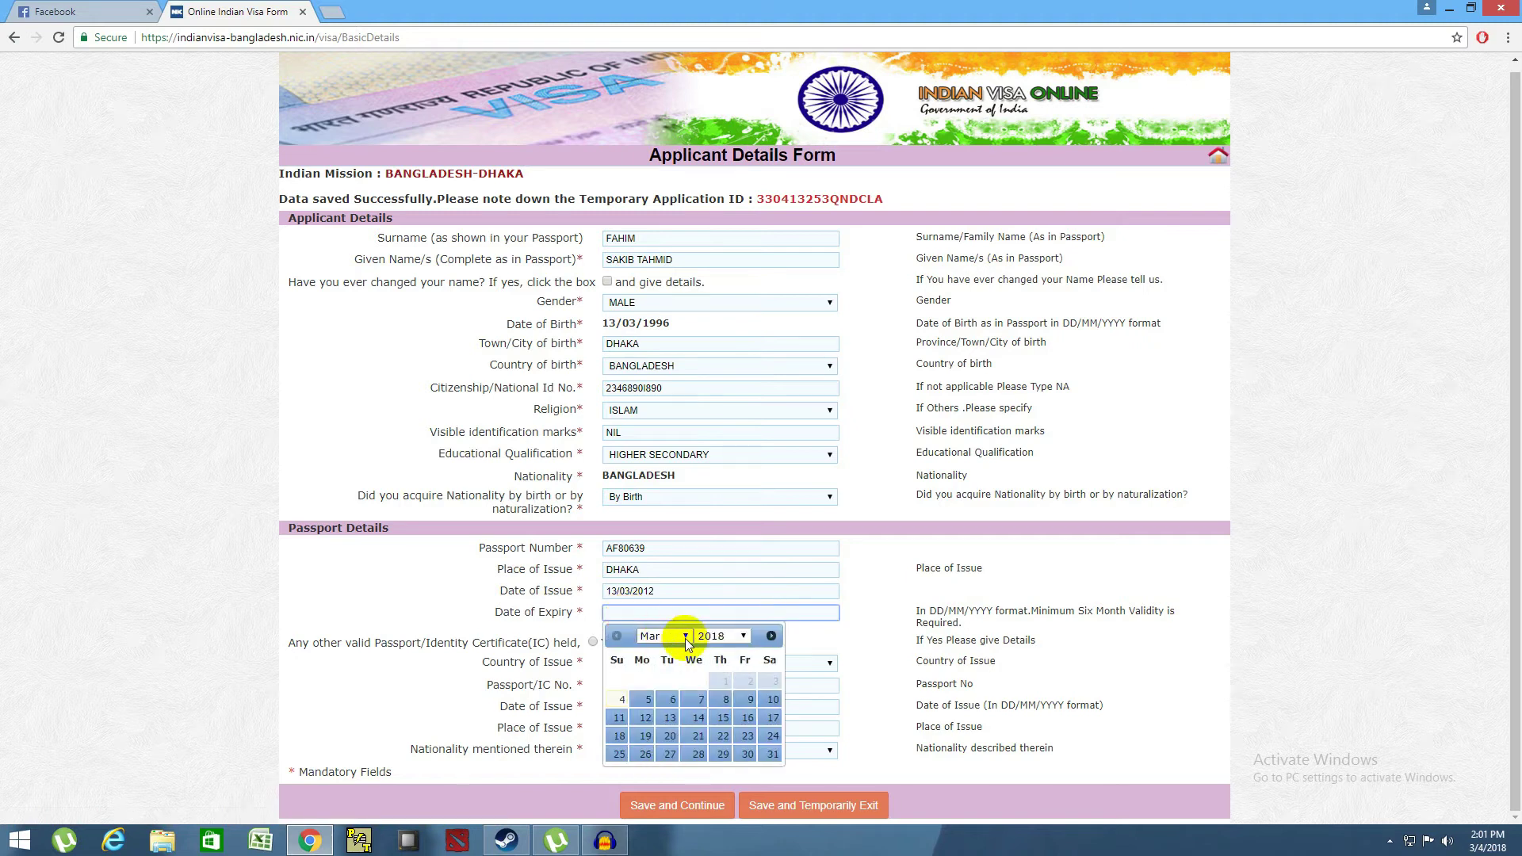
{"action": "left_click", "coordinate": [699, 723]}
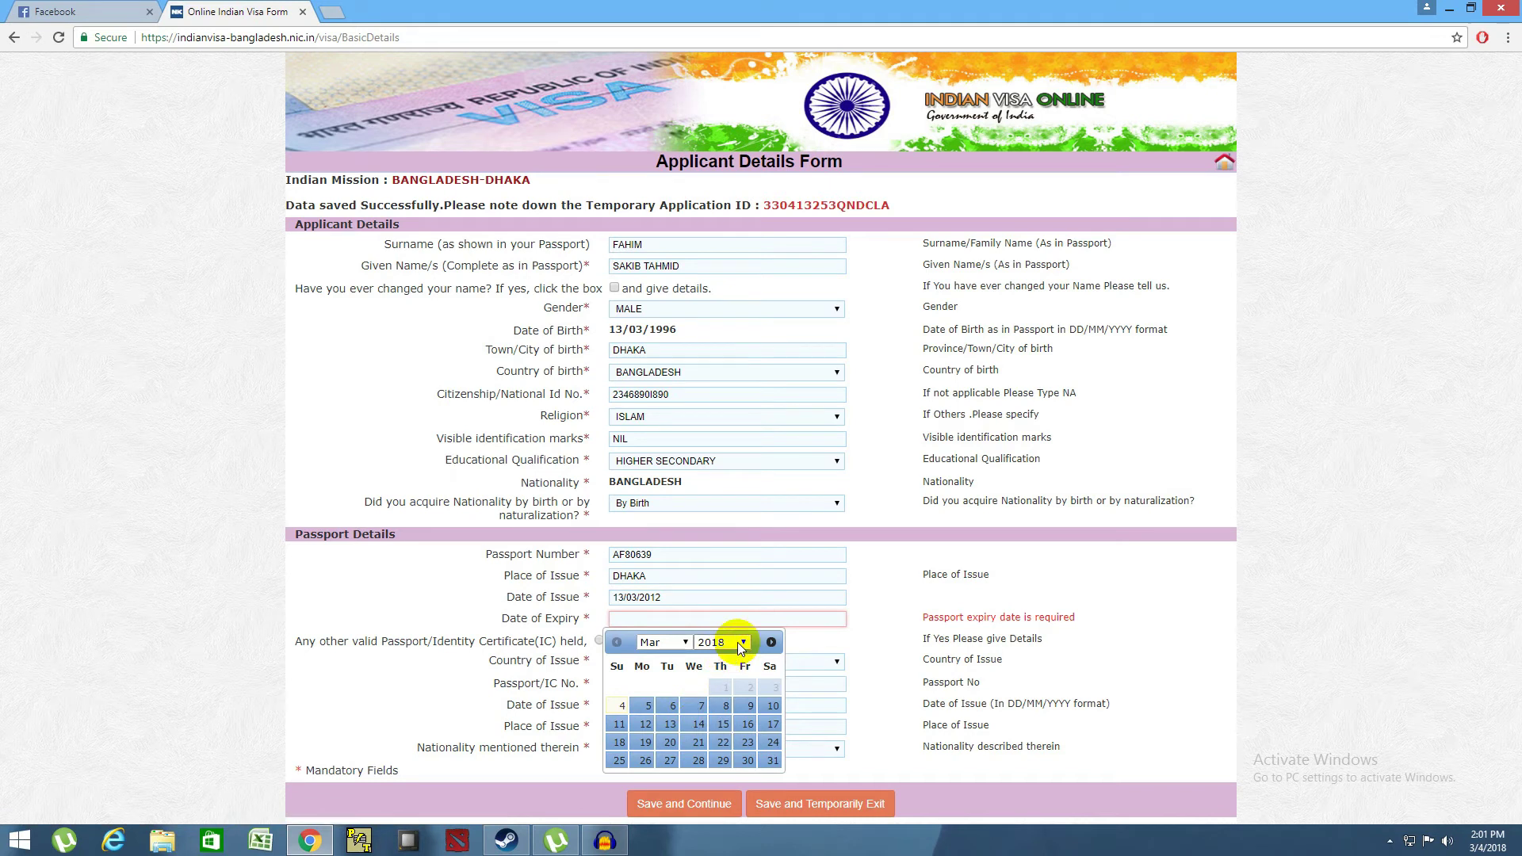
{"action": "left_click", "coordinate": [738, 642]}
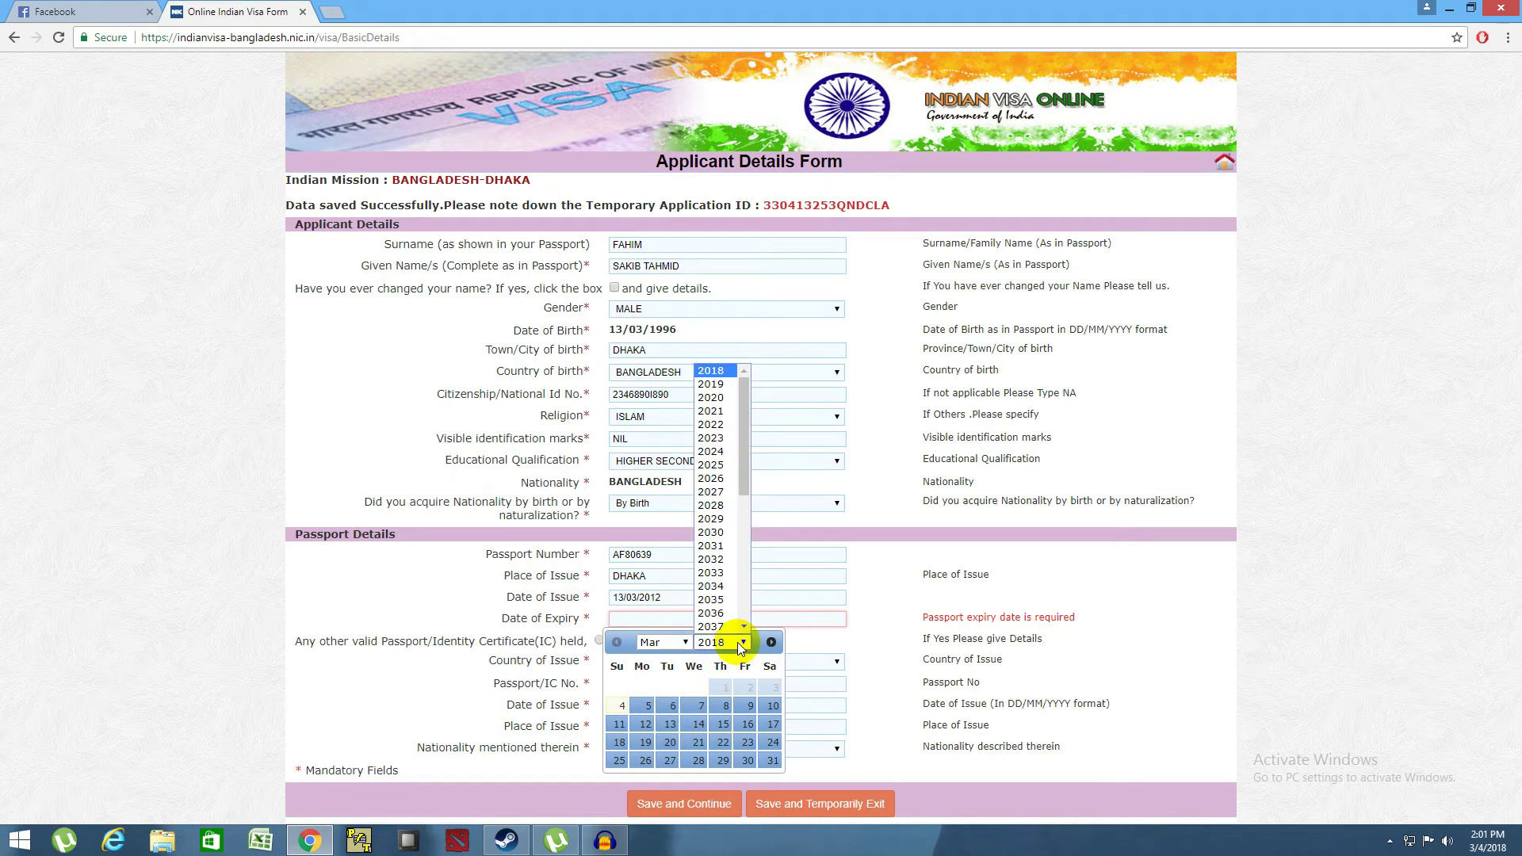
{"action": "left_click", "coordinate": [656, 575]}
- Correct the passport issue date to 13/03/2015
{"action": "left_click", "coordinate": [664, 601]}
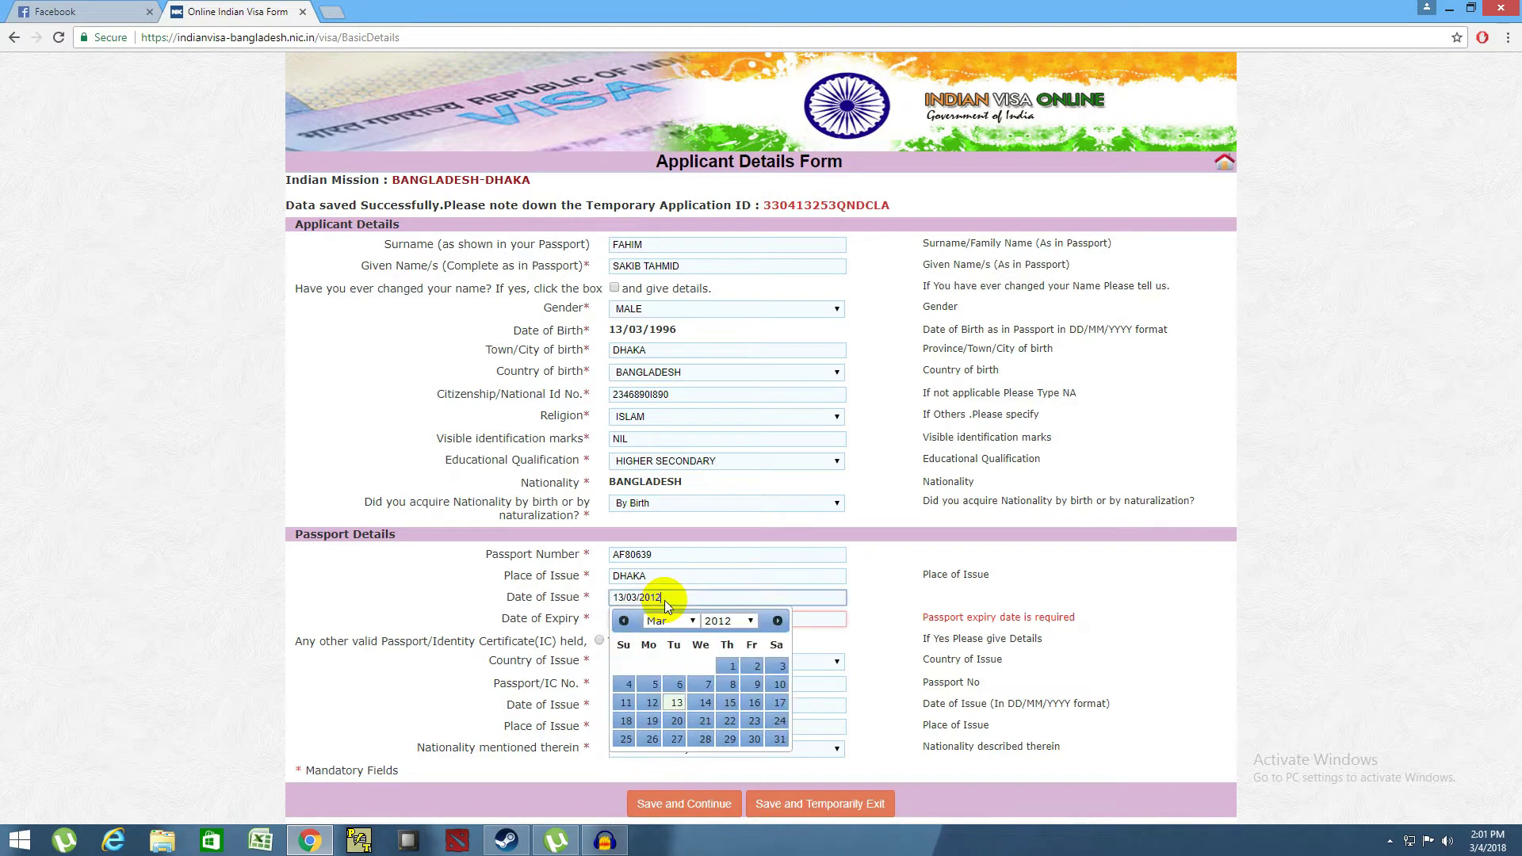
{"action": "left_click", "coordinate": [701, 619]}
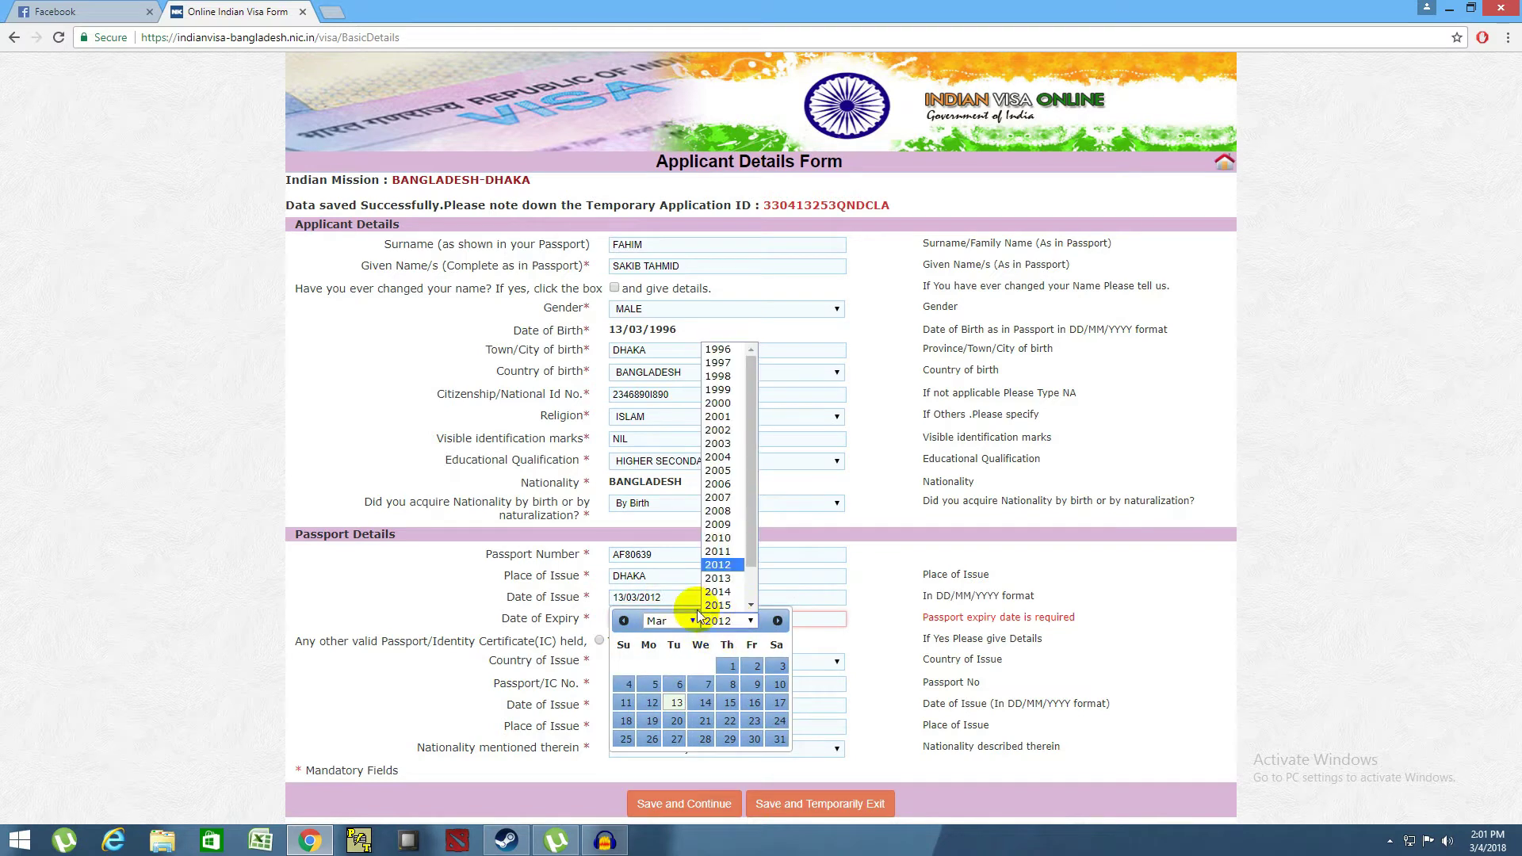
{"action": "left_click", "coordinate": [716, 606]}
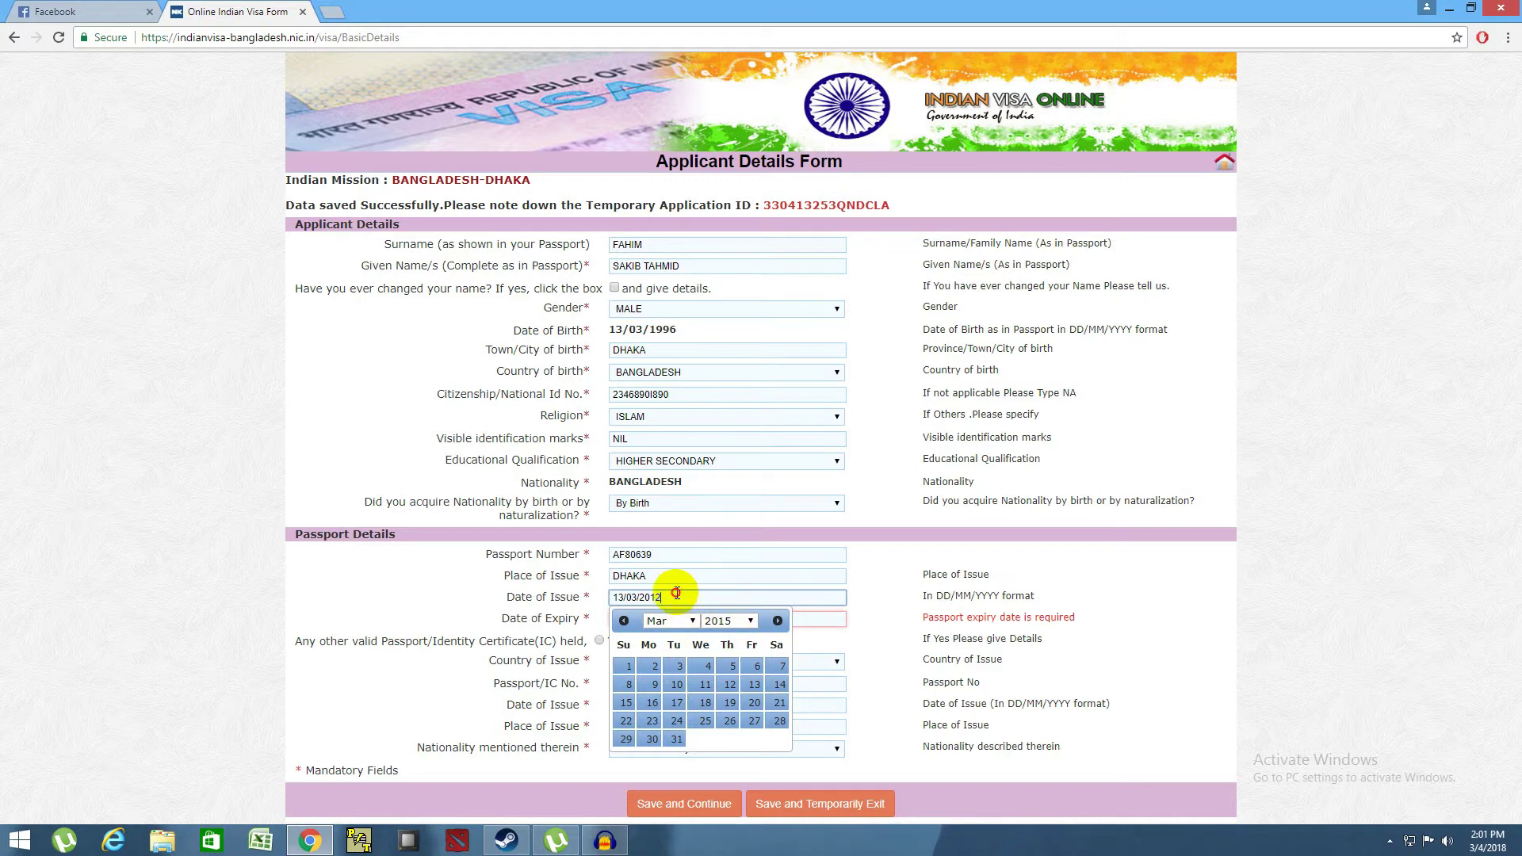
{"action": "left_click", "coordinate": [888, 652]}
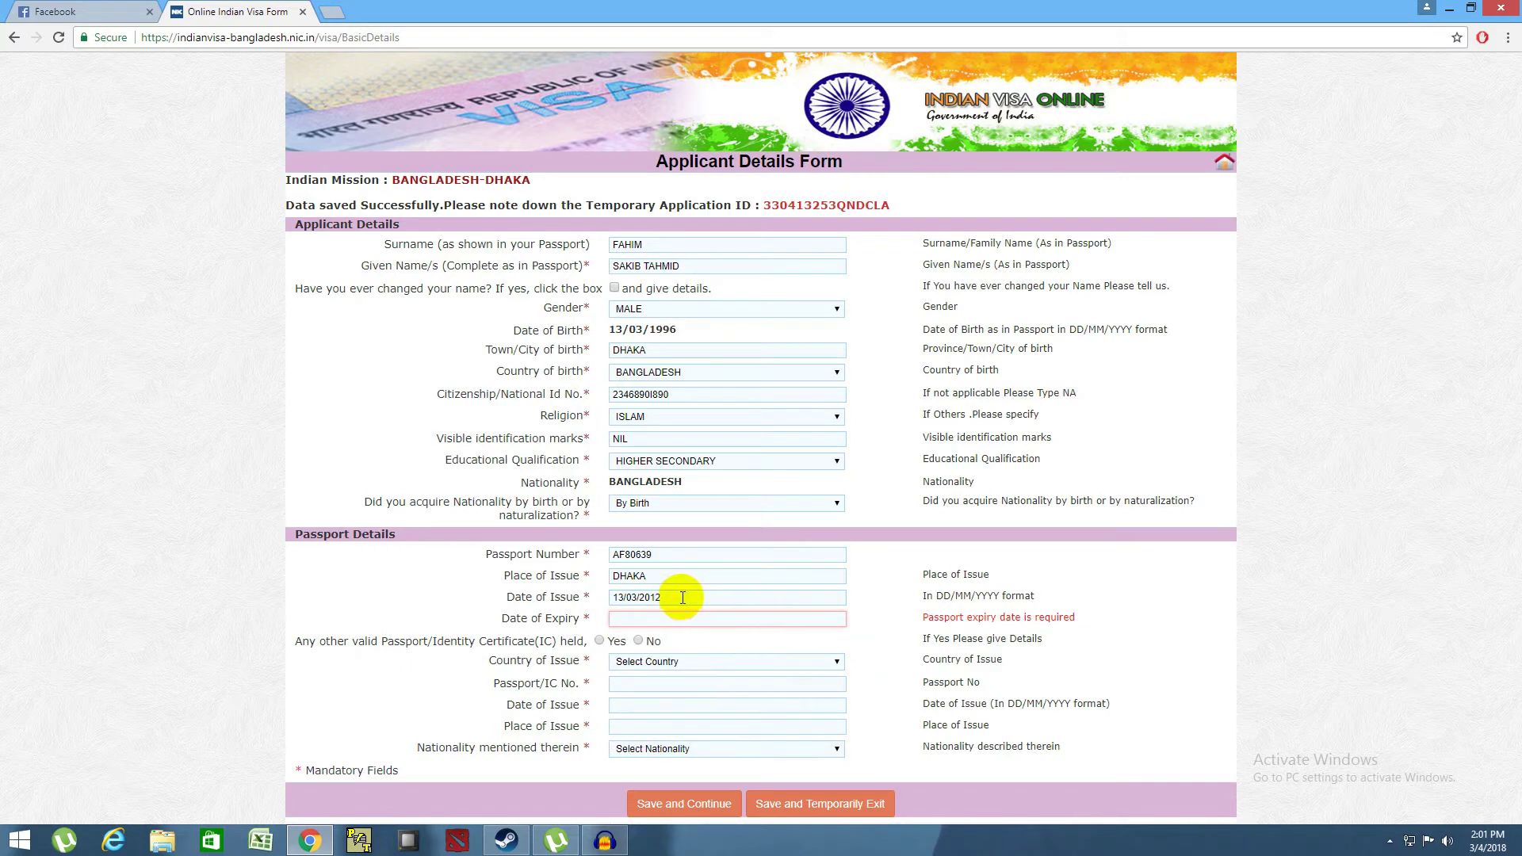
{"action": "left_click", "coordinate": [680, 596]}
{"action": "left_click", "coordinate": [744, 625]}
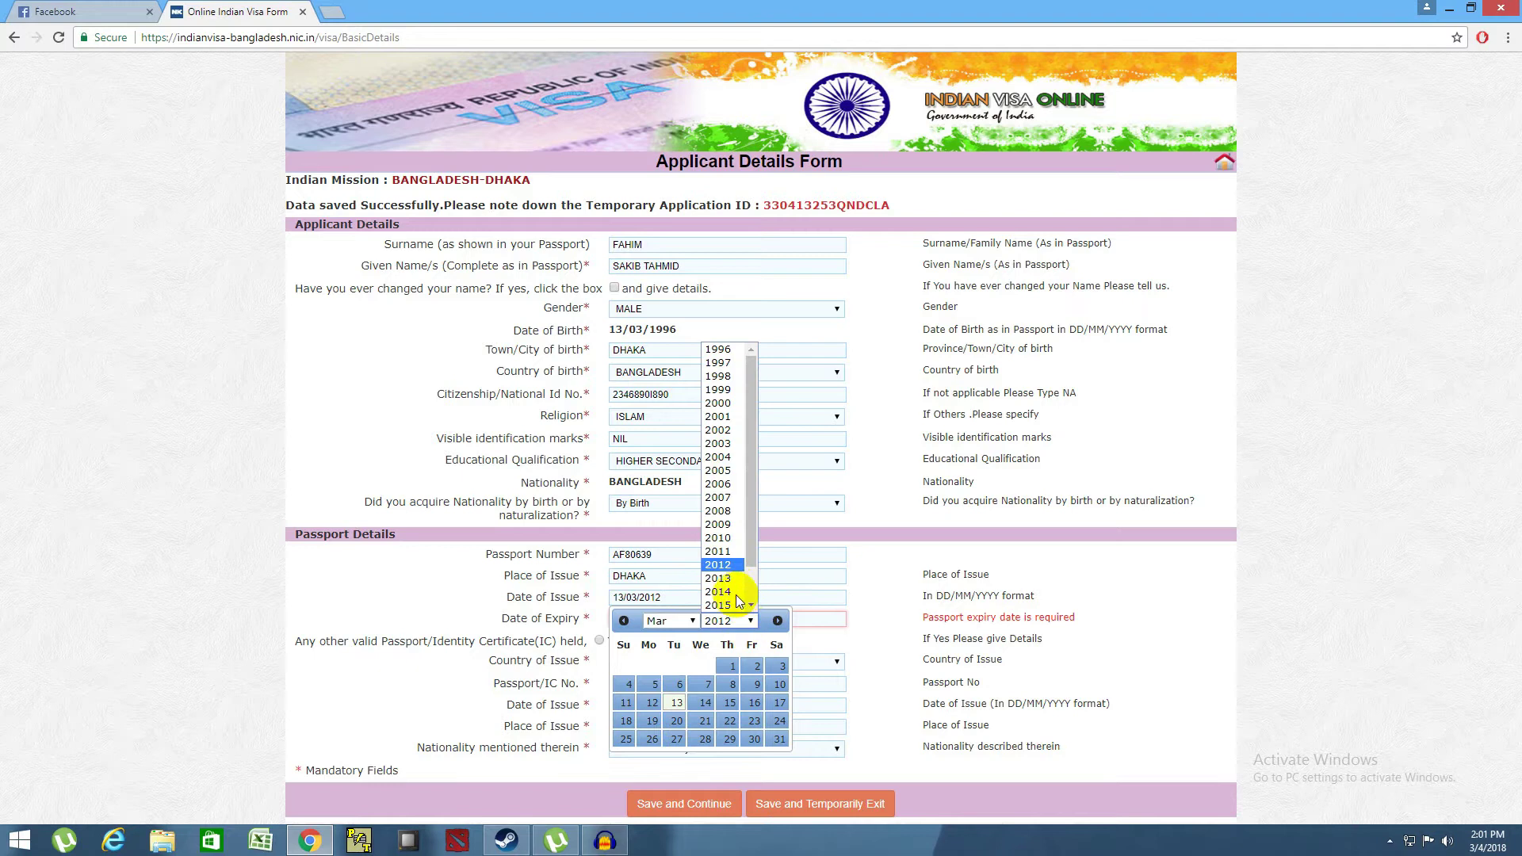
{"action": "left_click", "coordinate": [723, 605]}
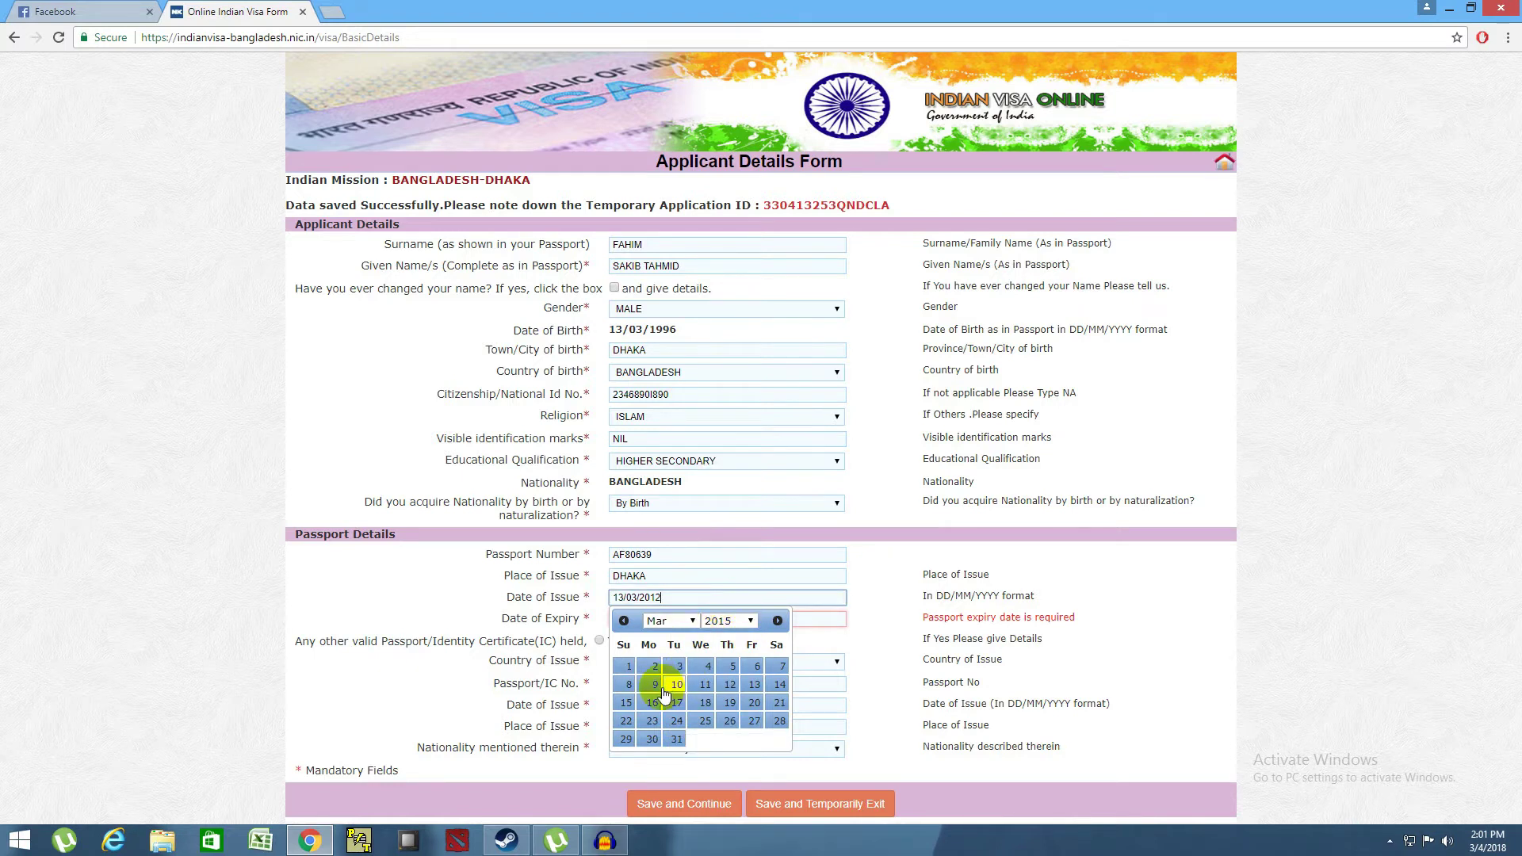
{"action": "left_click", "coordinate": [754, 685]}
- Set the passport expiry date to 14/03/2020
{"action": "left_click", "coordinate": [667, 620]}
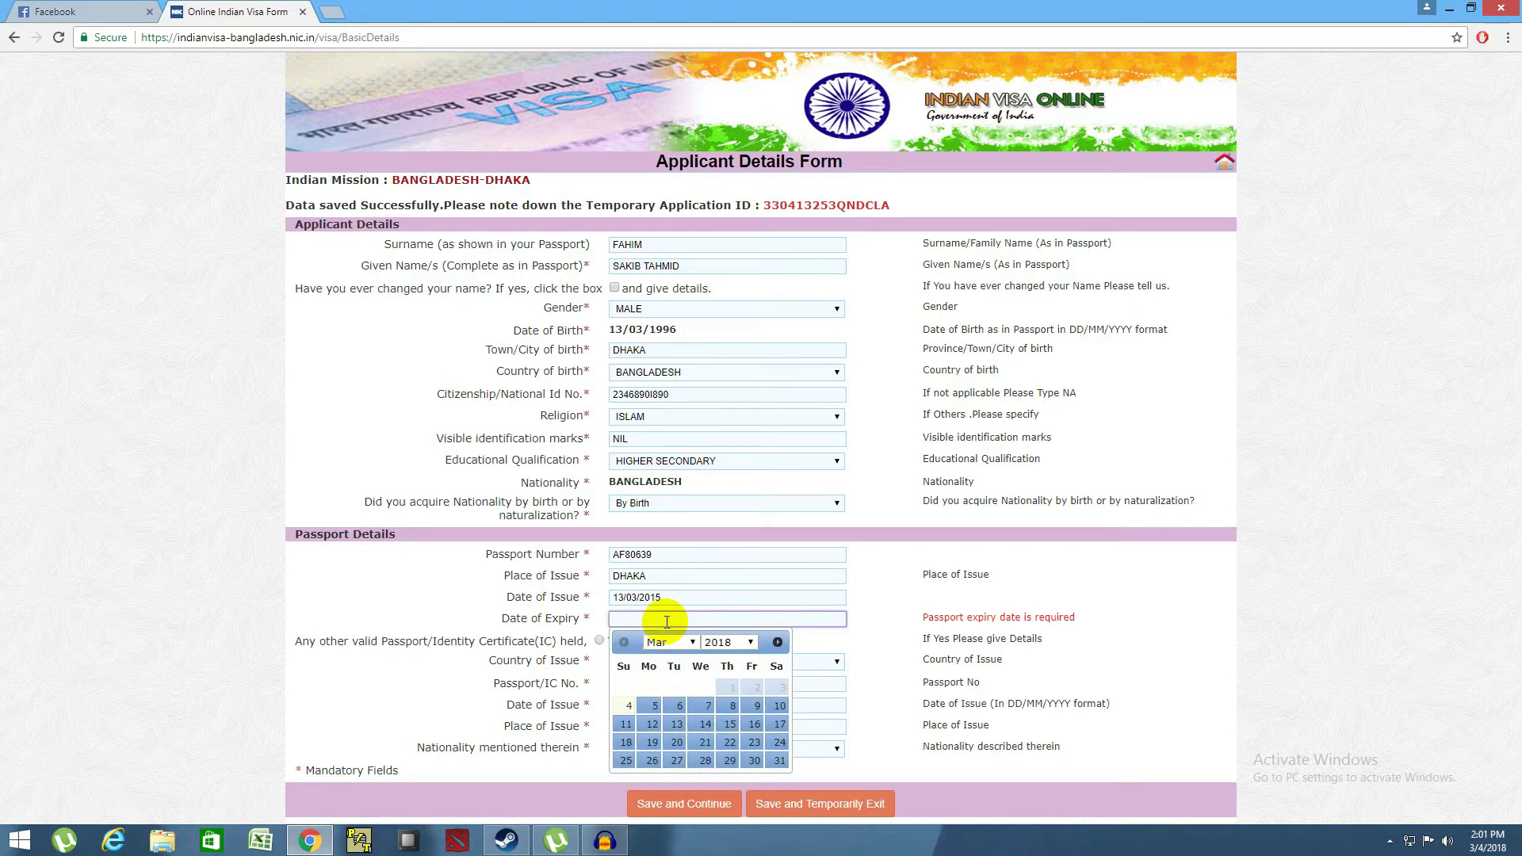
{"action": "left_click", "coordinate": [748, 644]}
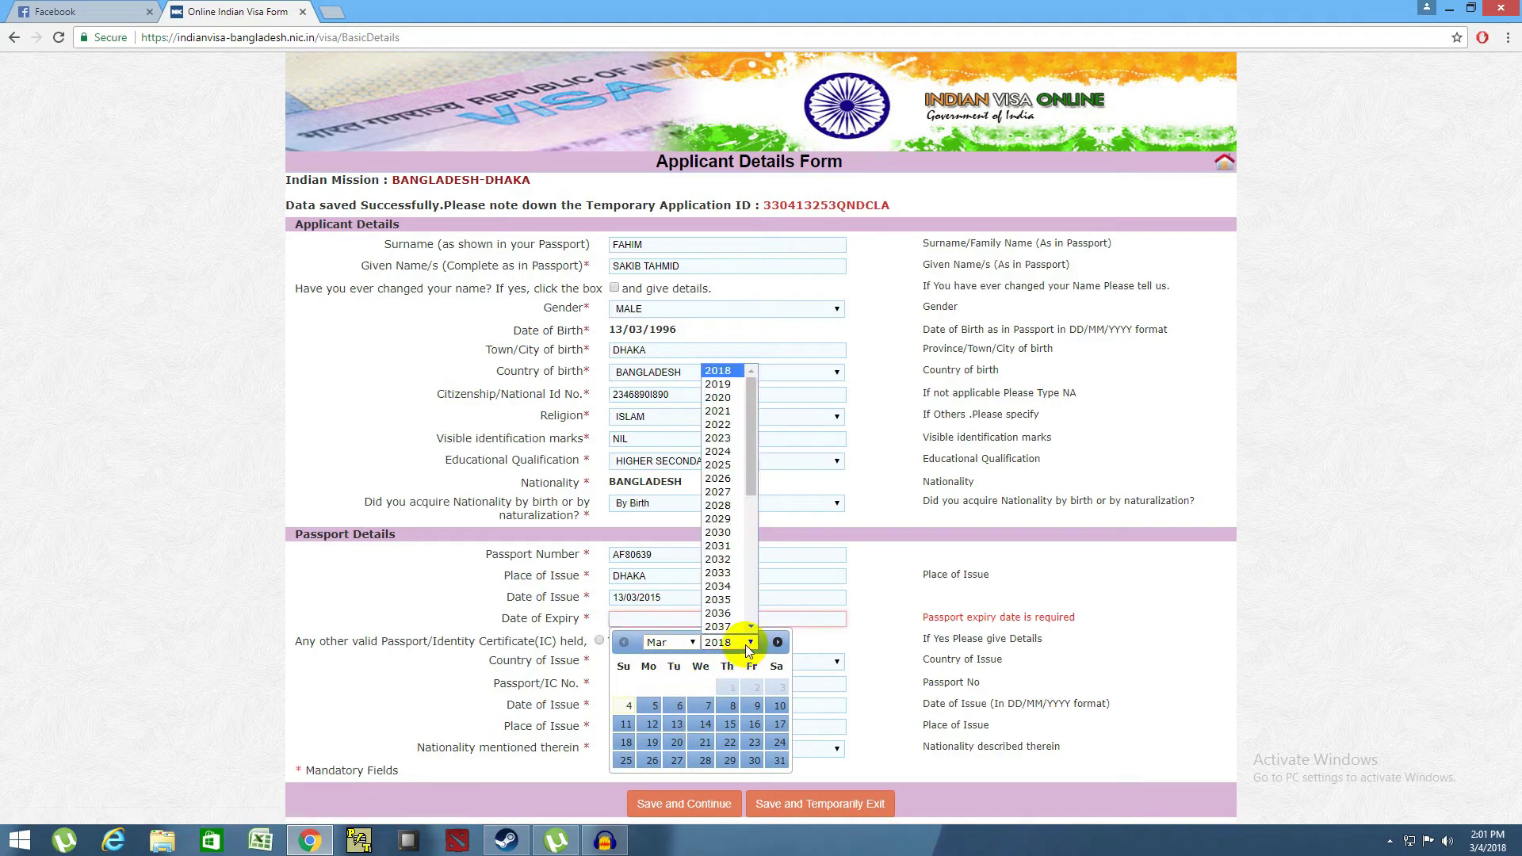
{"action": "left_click", "coordinate": [726, 401]}
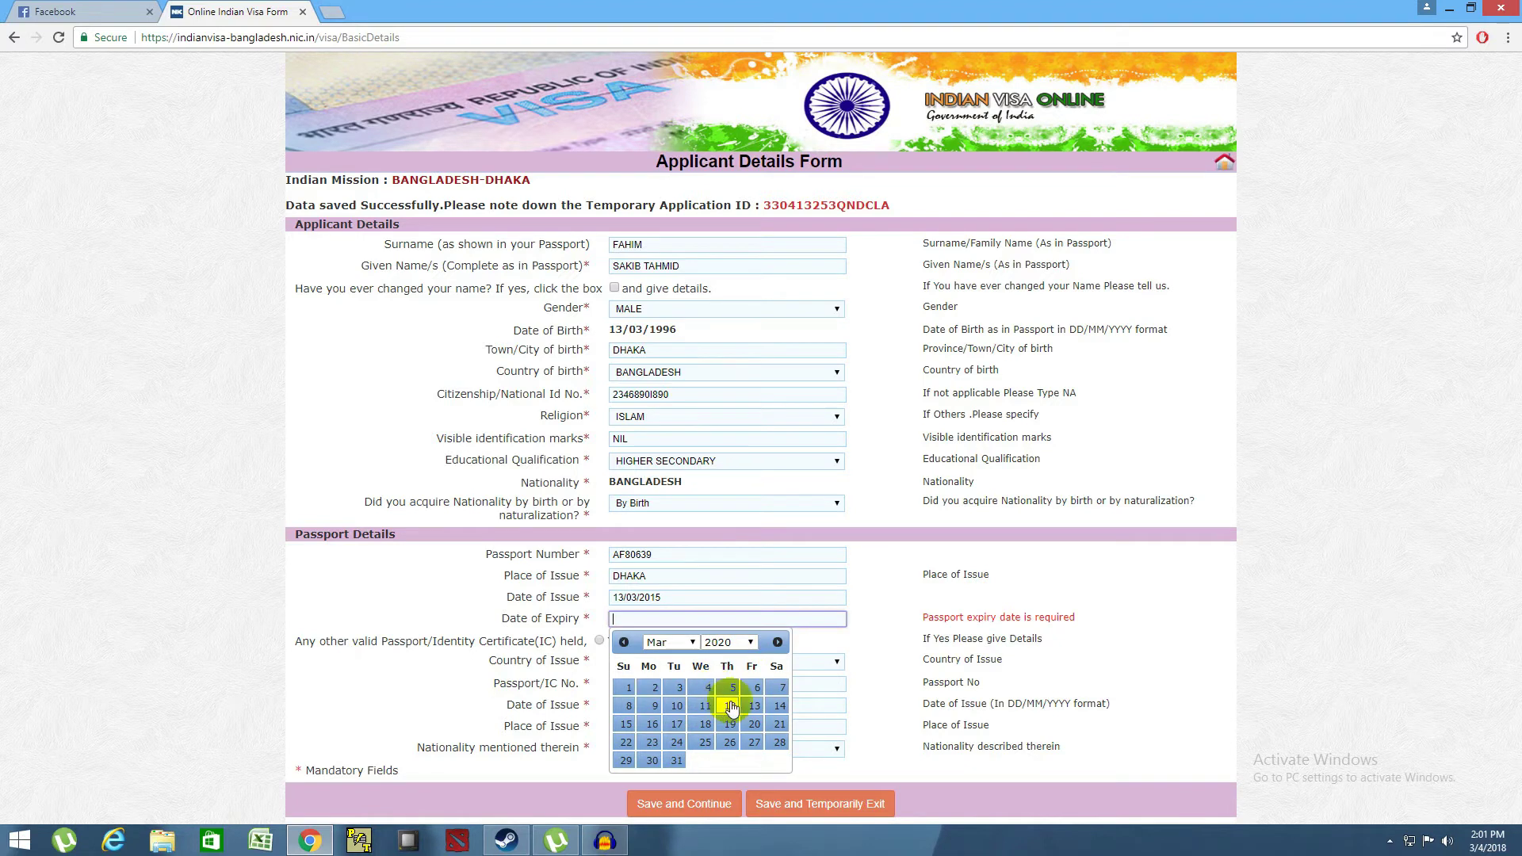
{"action": "left_click", "coordinate": [784, 708]}
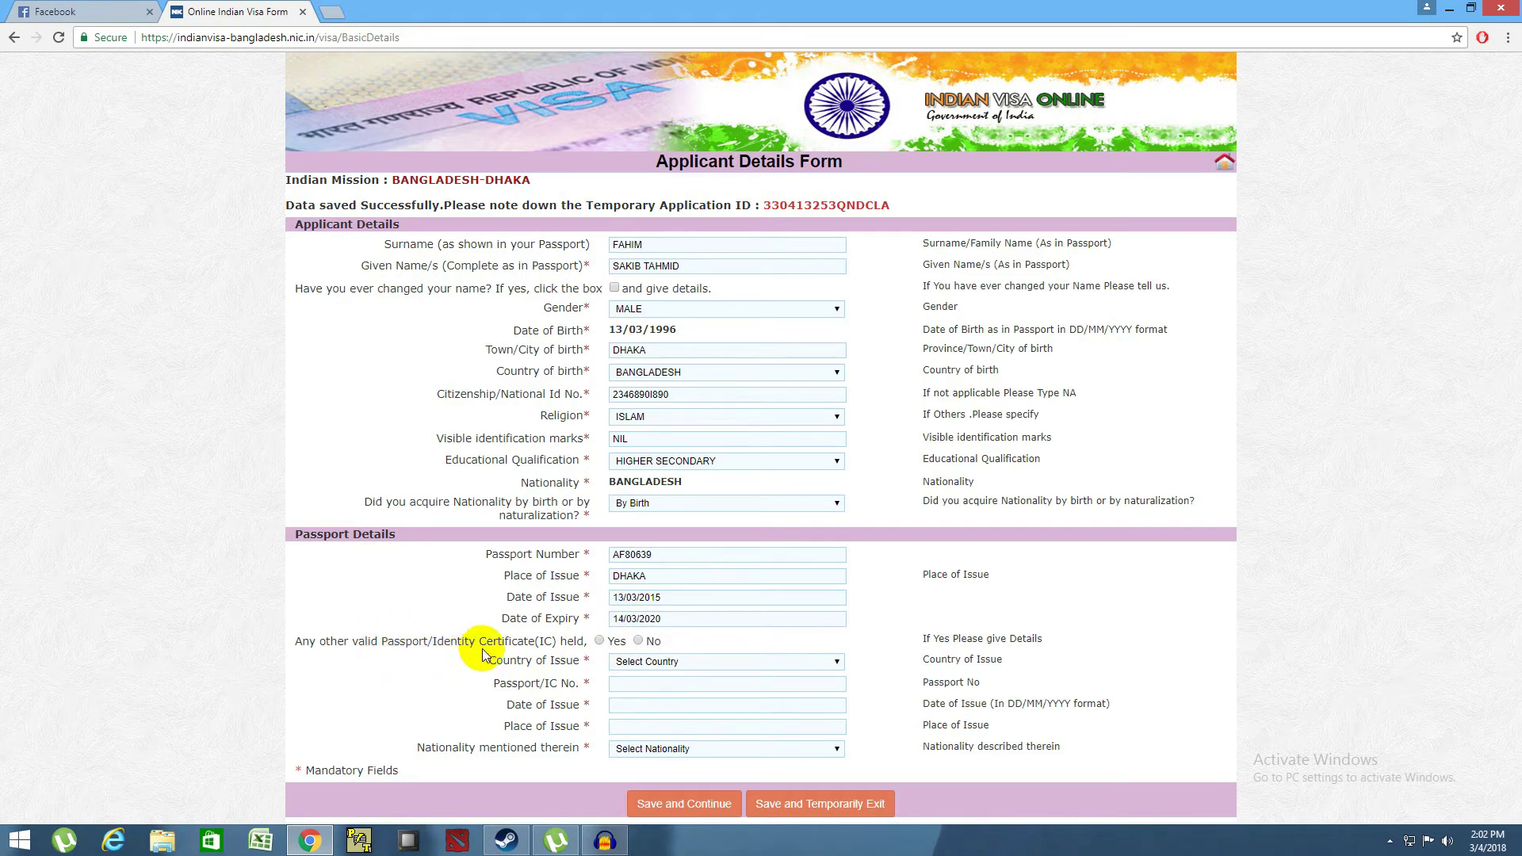
- Answer No to another passport, copy the temporary application ID, and minimise the browser to the desktop
{"action": "left_click", "coordinate": [639, 642]}
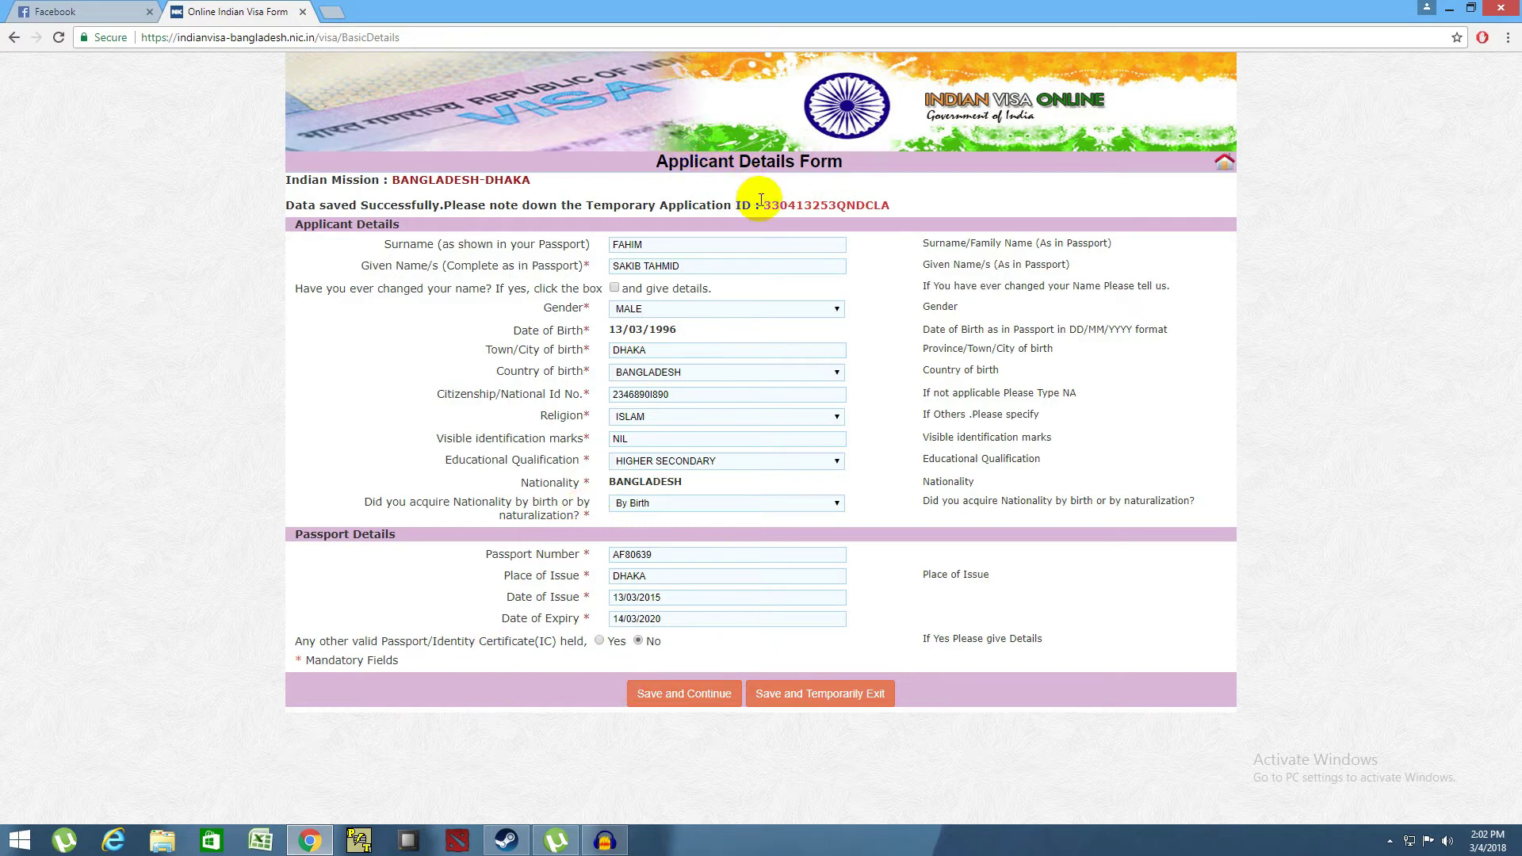
{"action": "left_click_drag", "start_coordinate": [763, 204], "coordinate": [892, 207]}
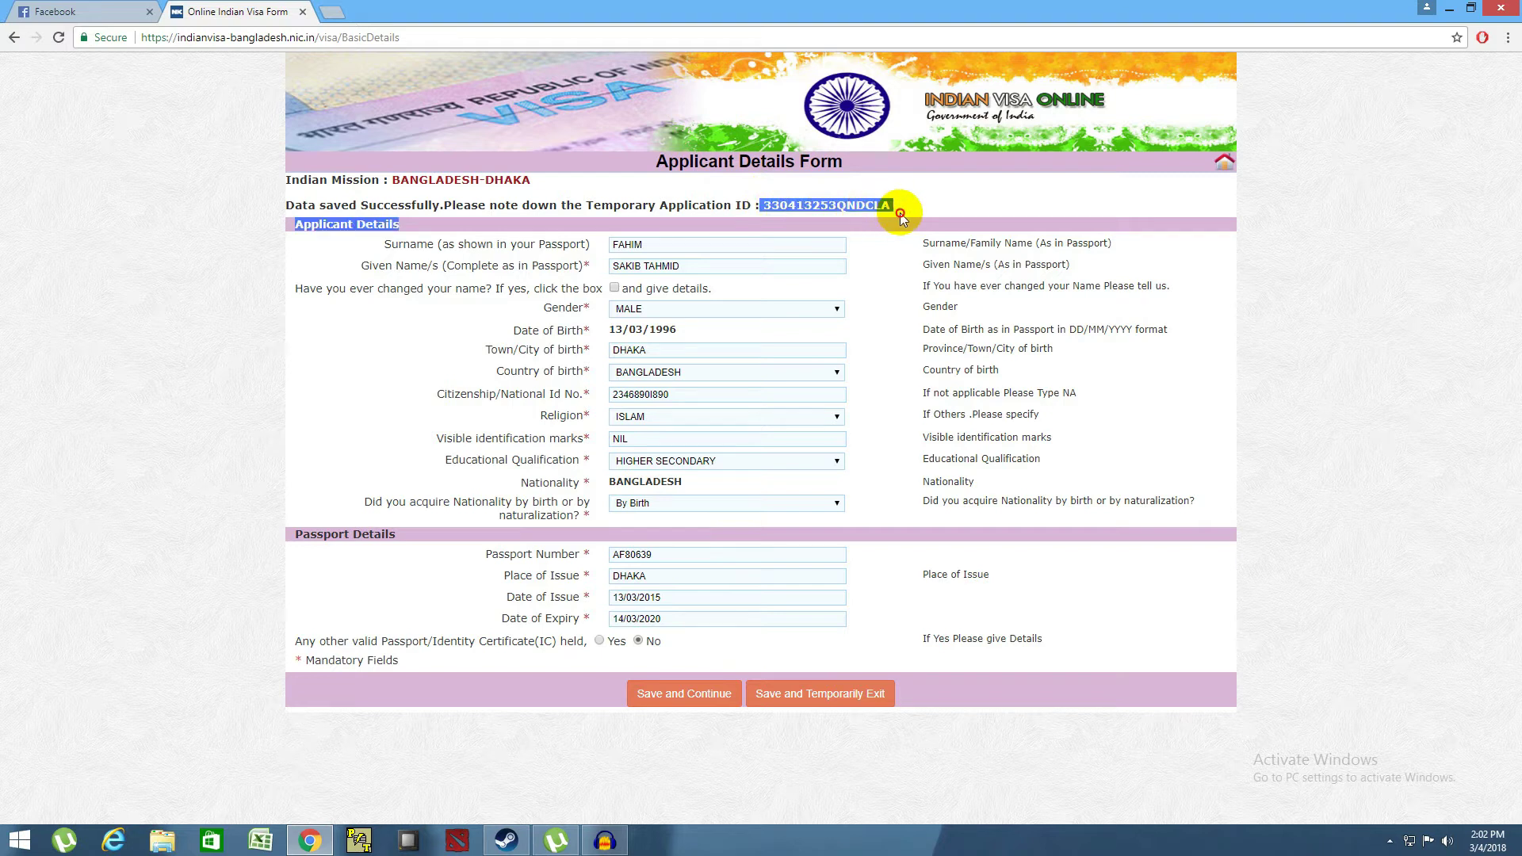
{"action": "right_click", "coordinate": [877, 203]}
{"action": "left_click", "coordinate": [900, 213]}
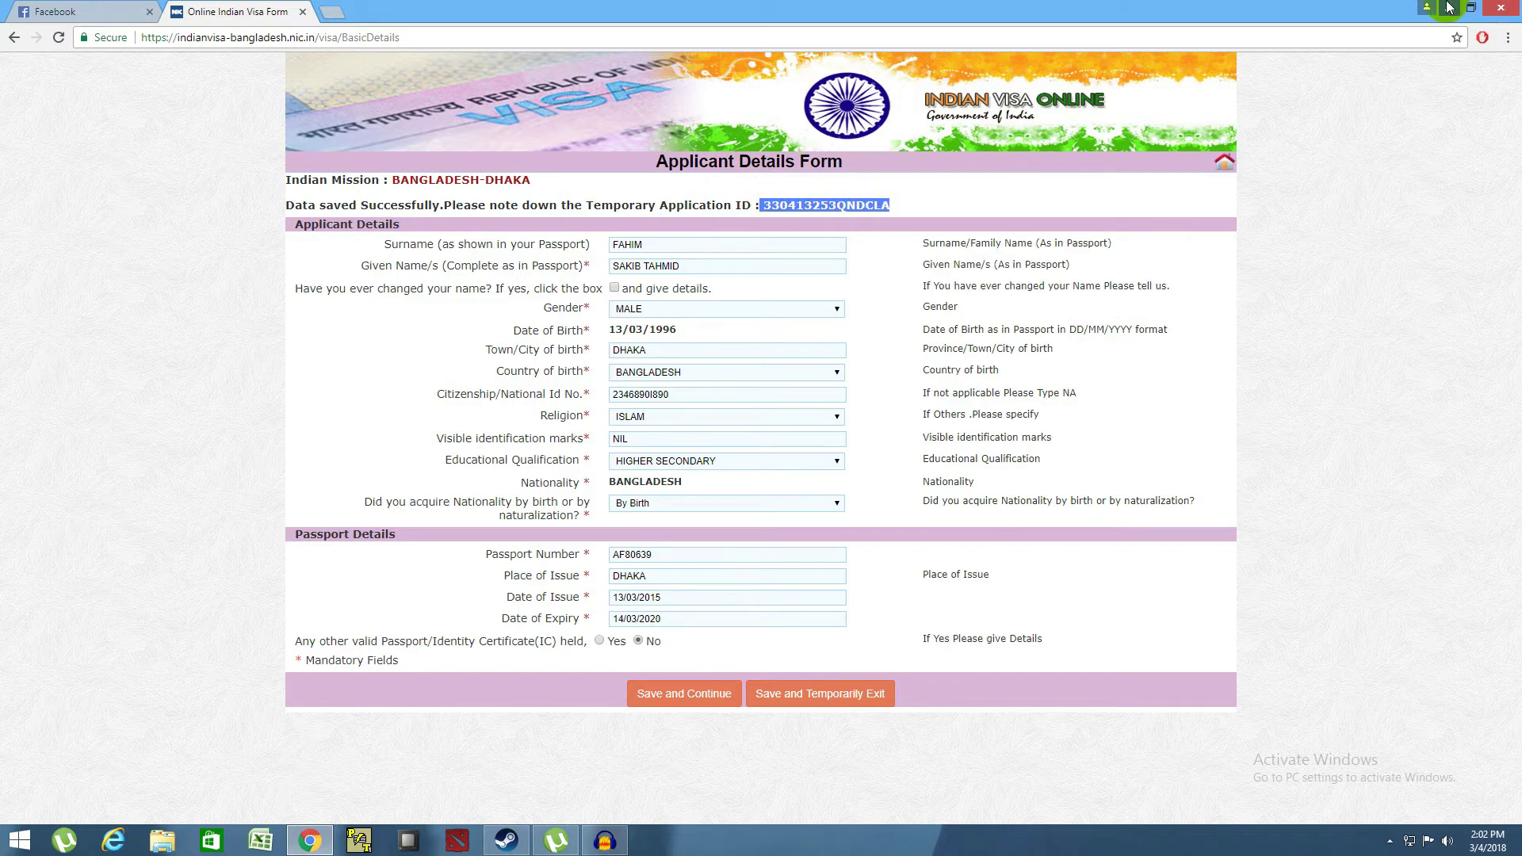
{"action": "left_click", "coordinate": [1452, 8]}
{"action": "right_click", "coordinate": [678, 258]}
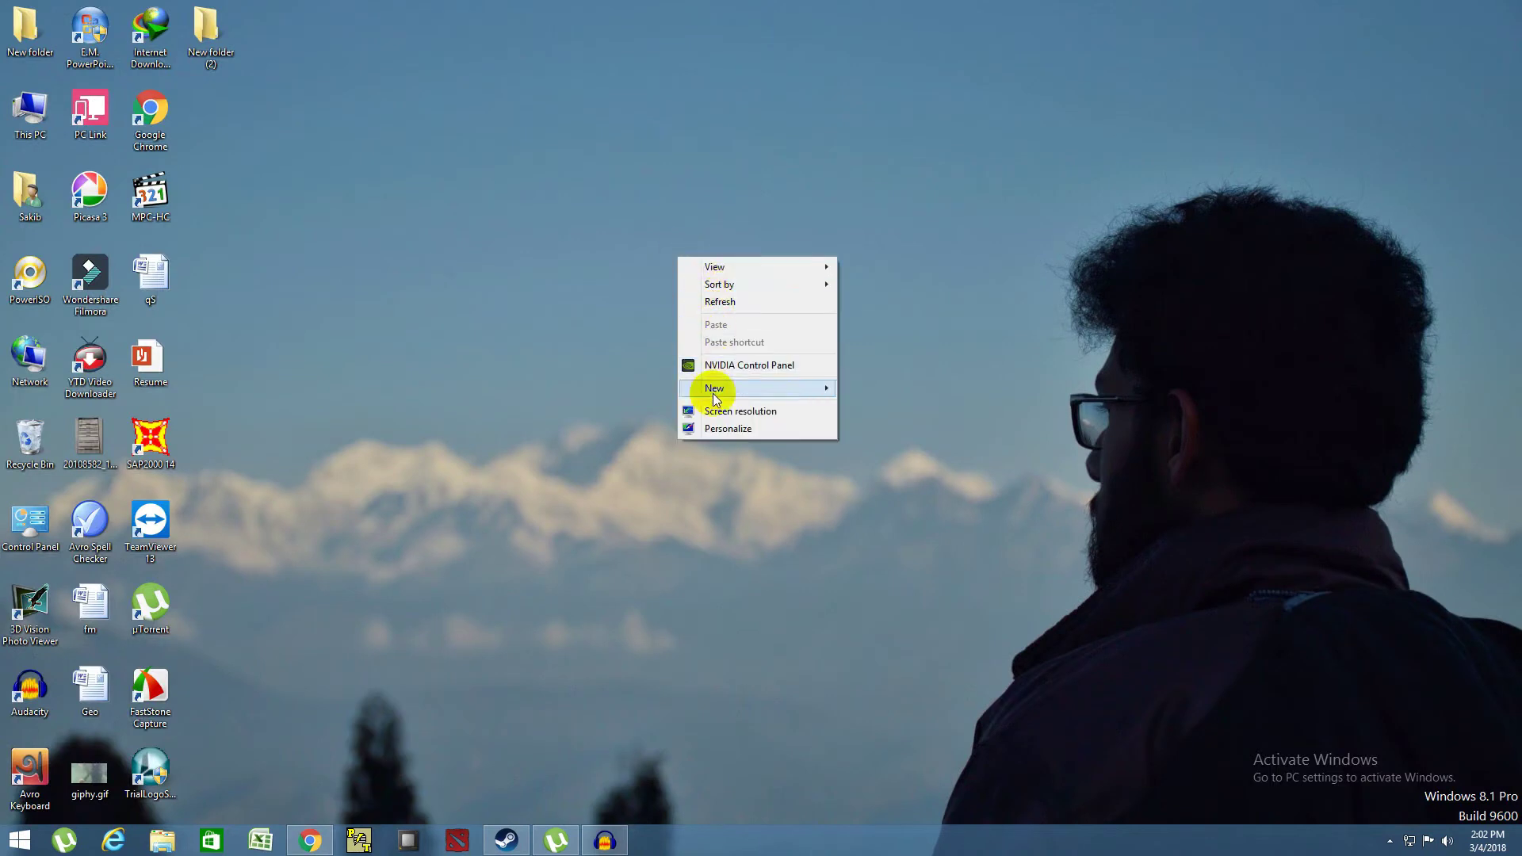
- Create a new desktop text document and paste the temporary application ID into it
{"action": "mouse_move", "coordinate": [716, 397]}
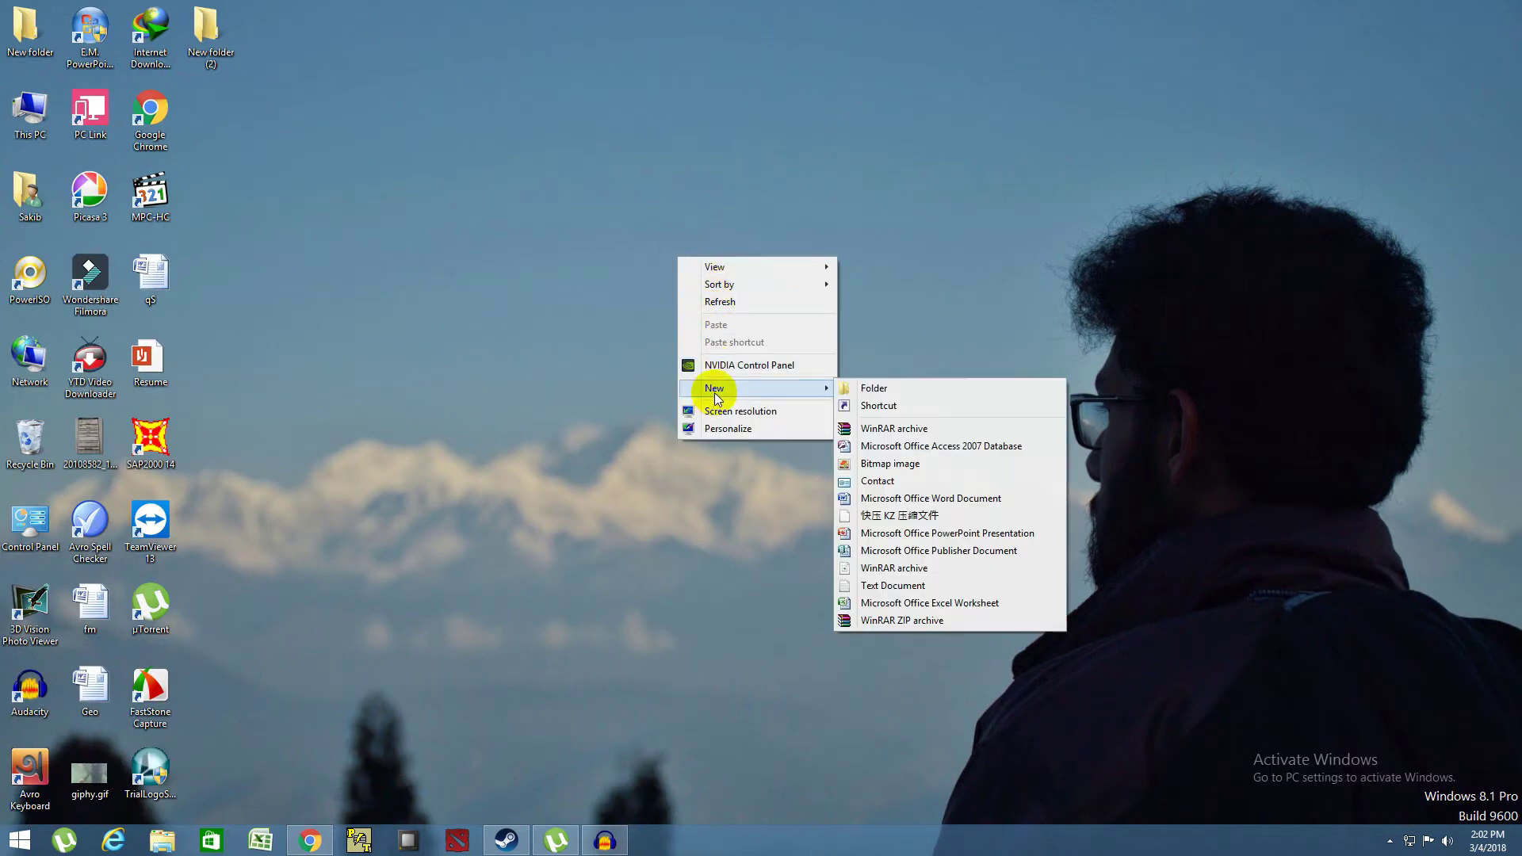
{"action": "left_click", "coordinate": [898, 586]}
{"action": "double_click", "coordinate": [226, 124]}
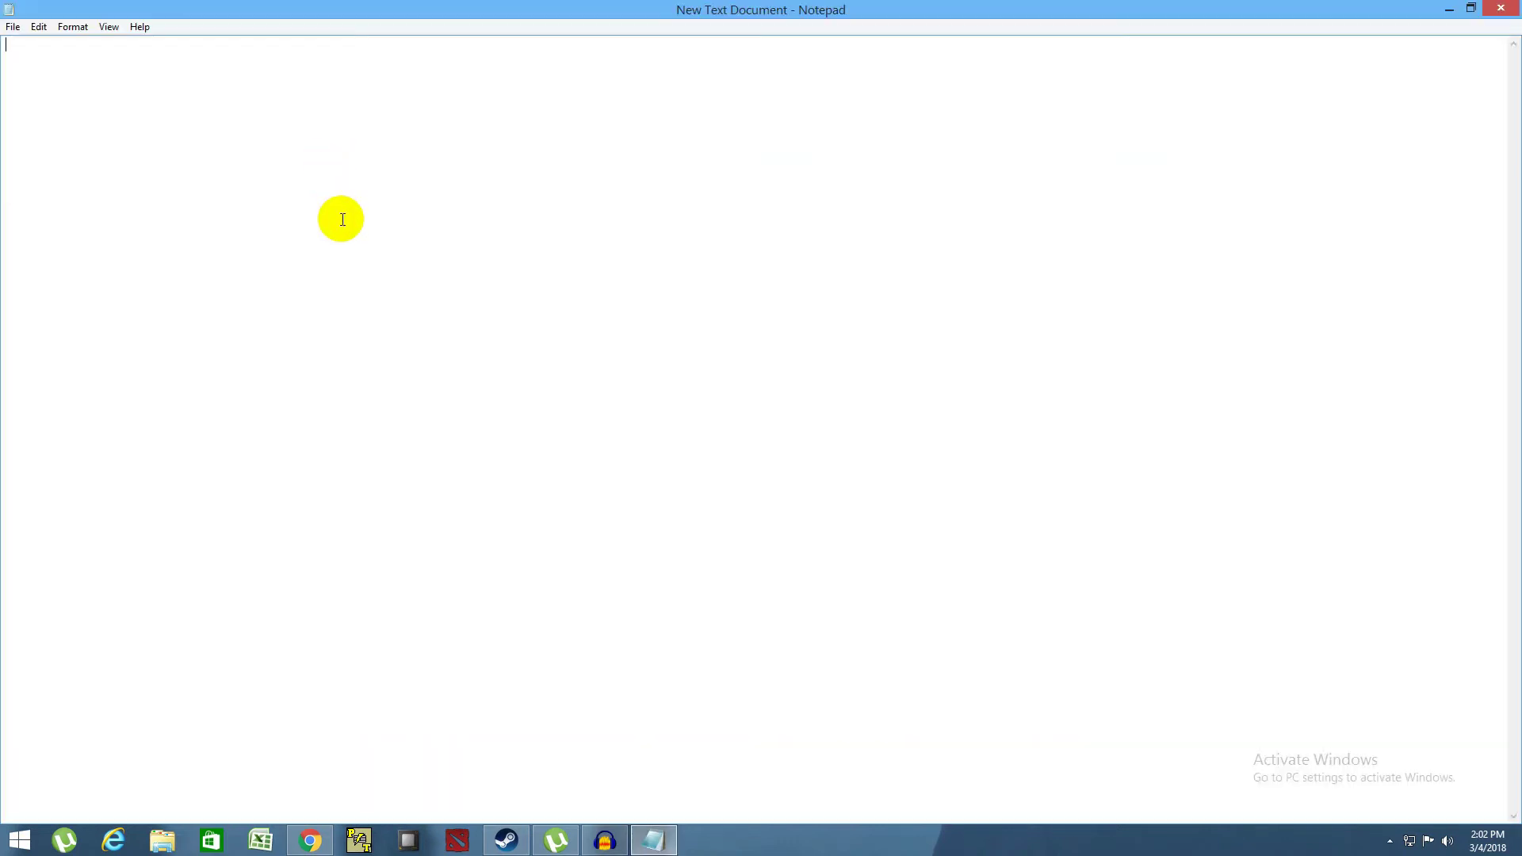
{"action": "key", "text": "ctrl+v"}
- Restore the Indian Visa Online form window and deselect the ID text
{"action": "left_click", "coordinate": [1470, 8]}
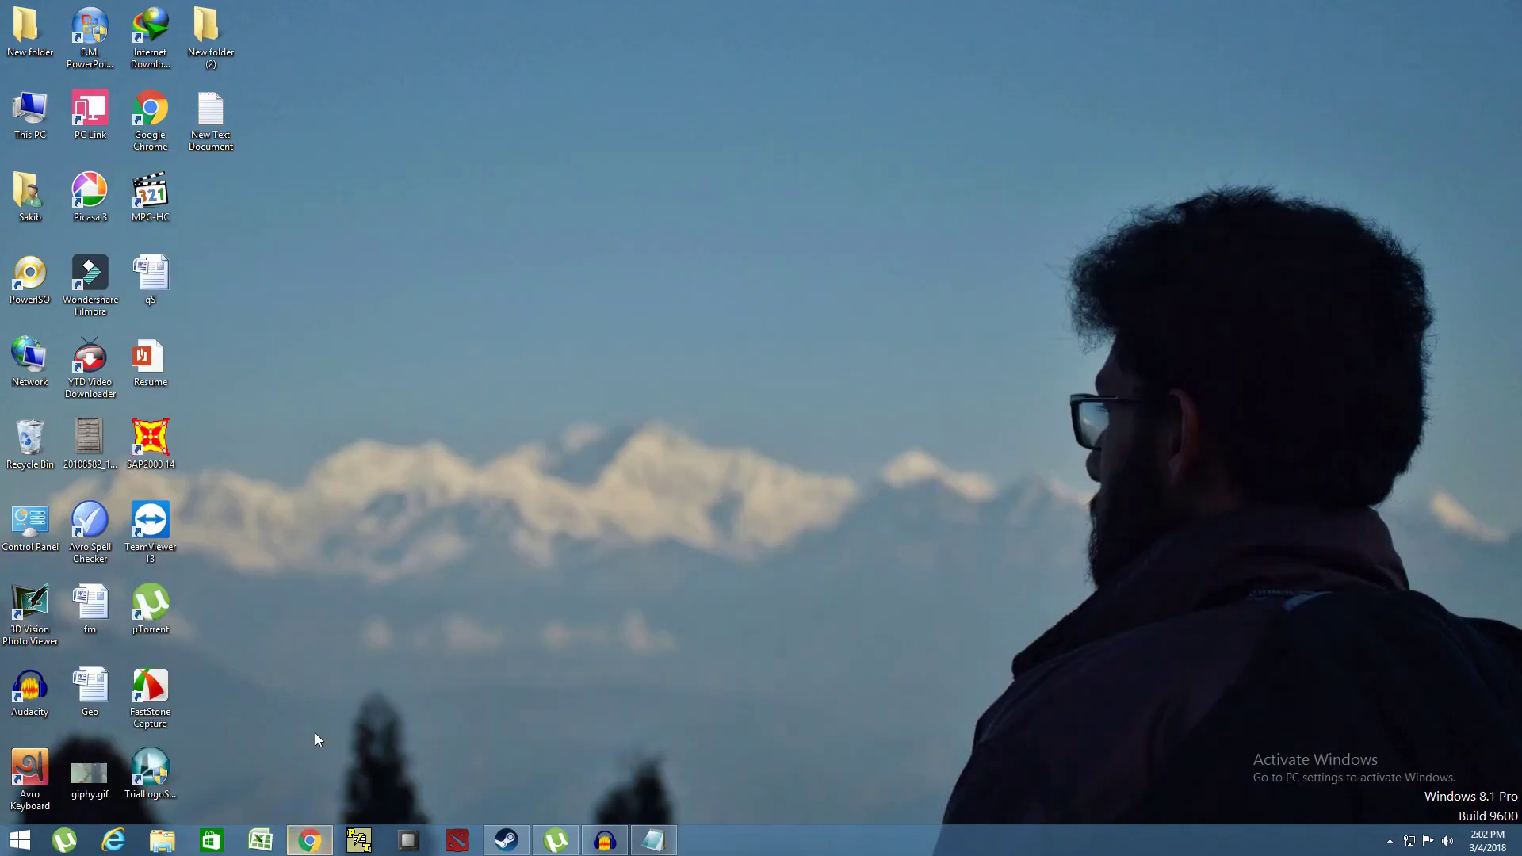
{"action": "left_click", "coordinate": [310, 841]}
{"action": "left_click", "coordinate": [654, 710]}
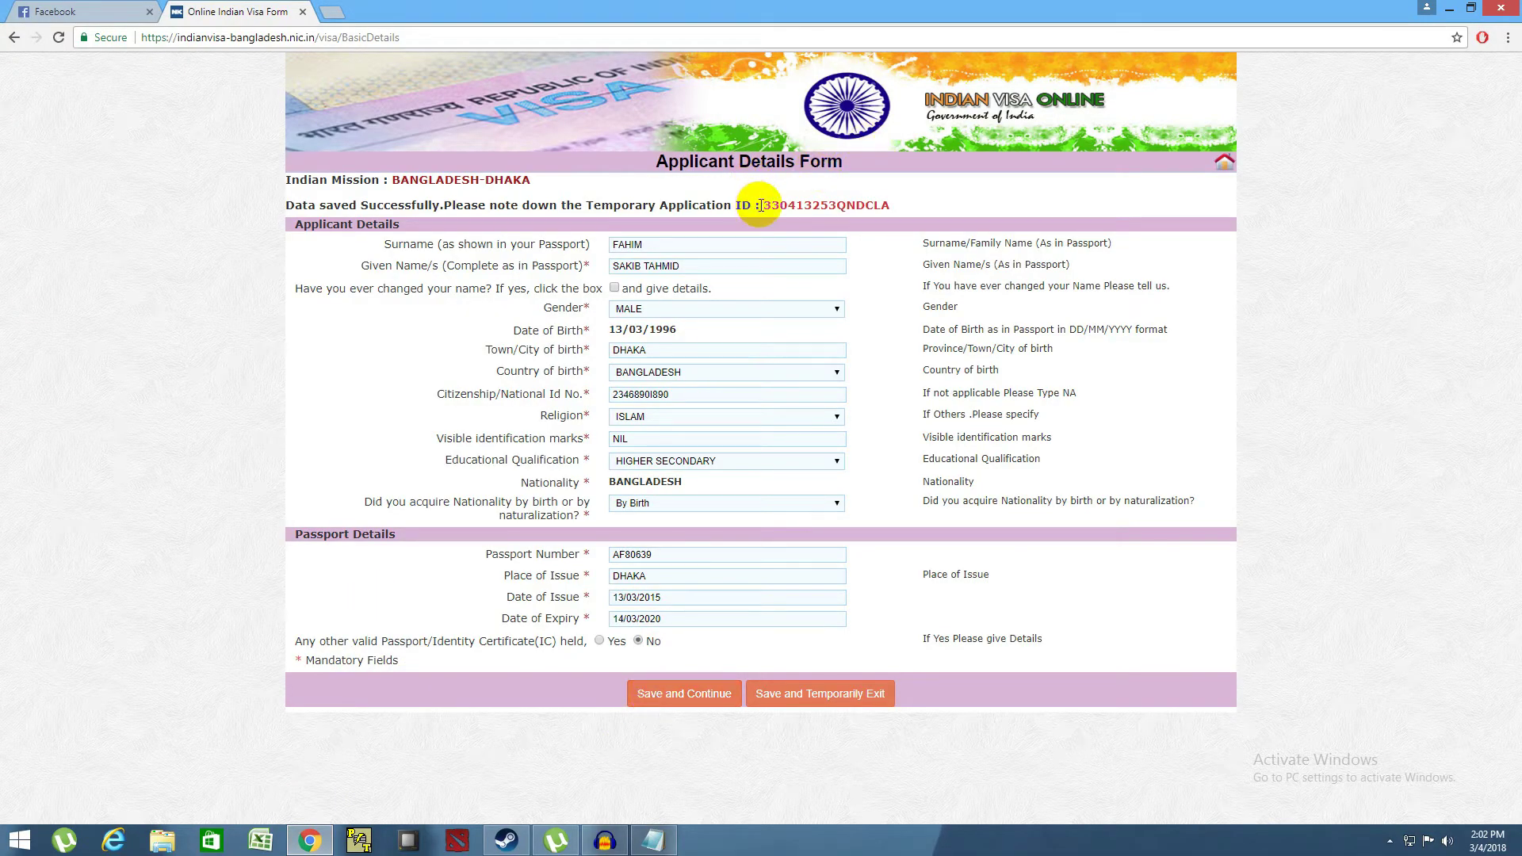
- Save the applicant details, go to the address page, and clear the prefilled House No./Street text
{"action": "left_click", "coordinate": [641, 695]}
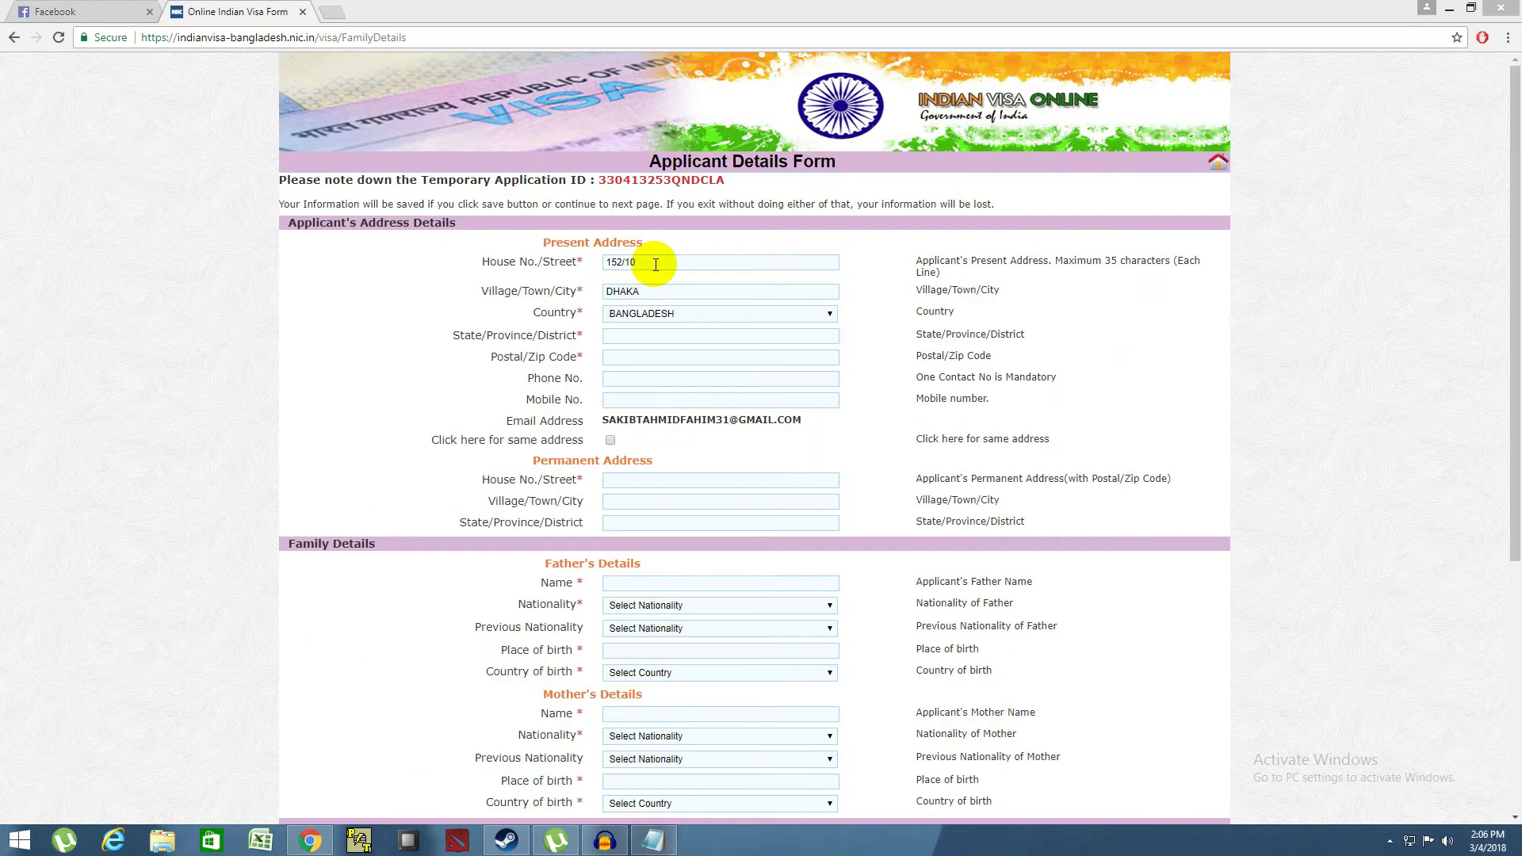
{"action": "left_click_drag", "start_coordinate": [655, 265], "coordinate": [574, 262]}
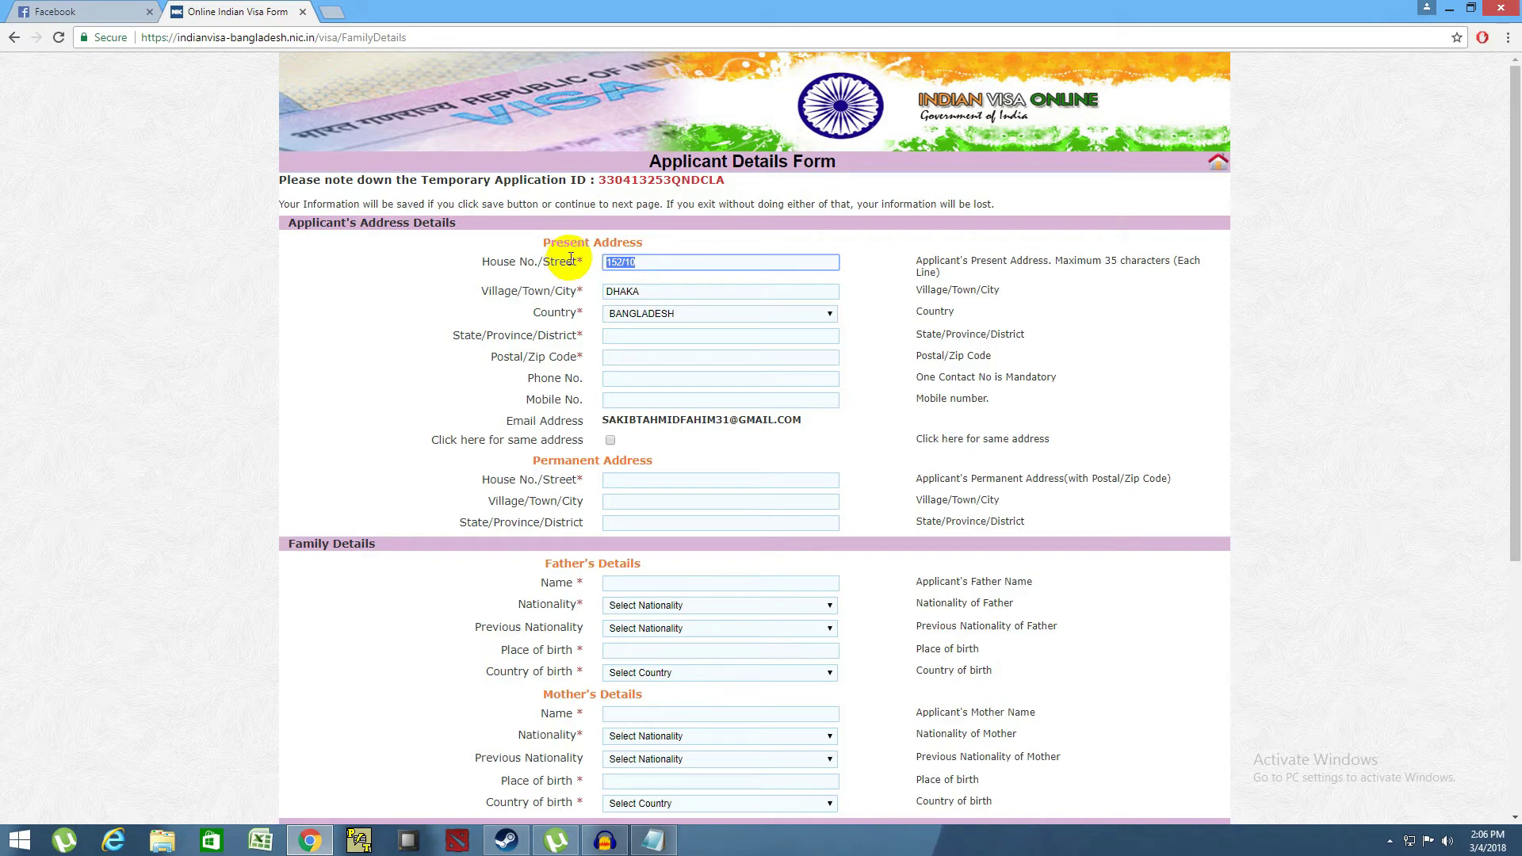
{"action": "key", "text": "BackSpace"}
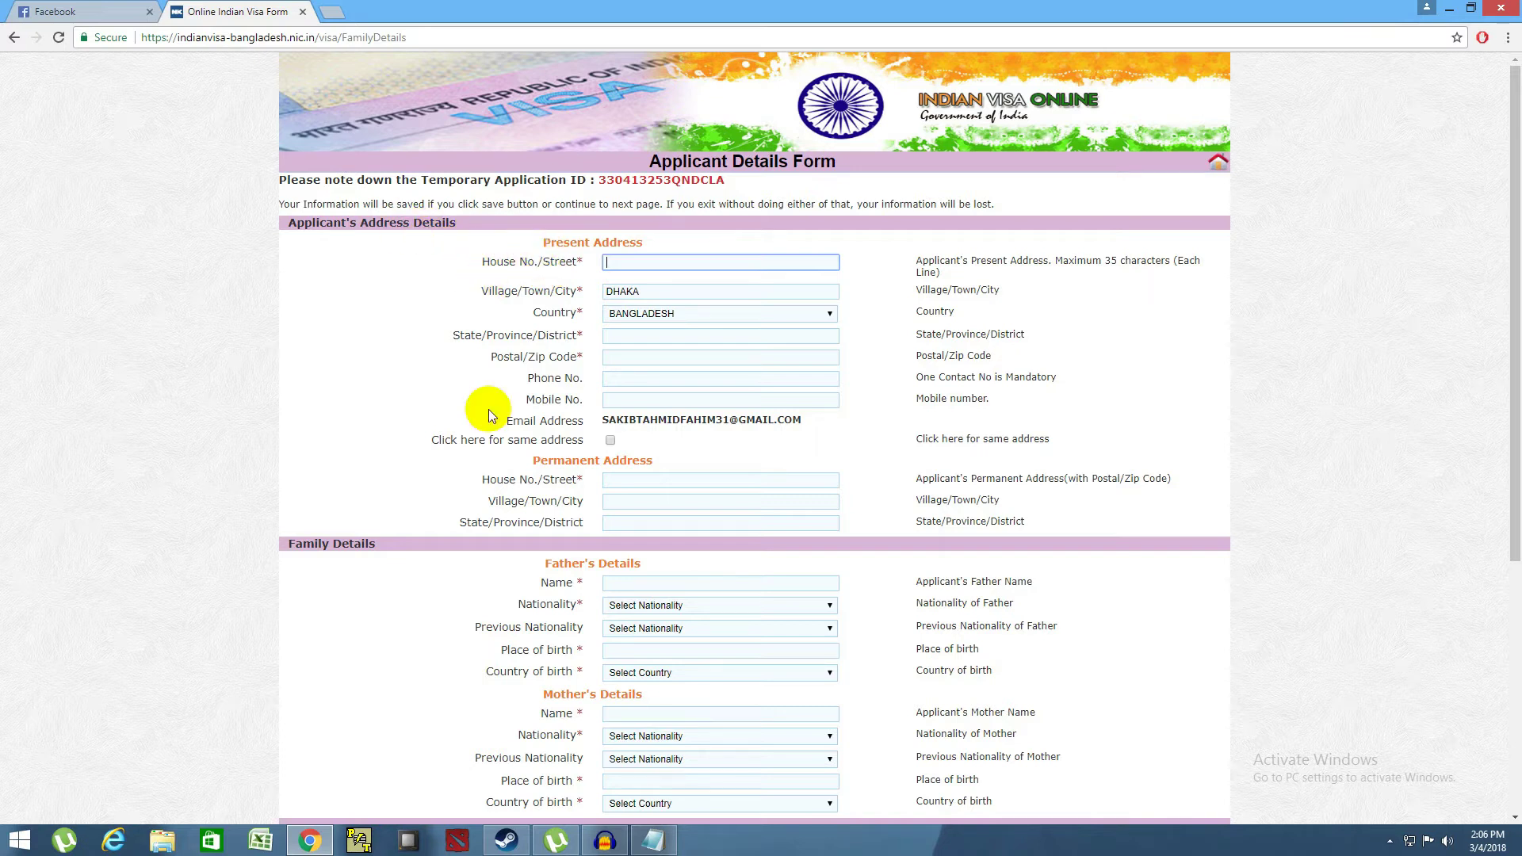
{"action": "scroll", "coordinate": [427, 550], "scroll_direction": "down", "scroll_amount": 1}
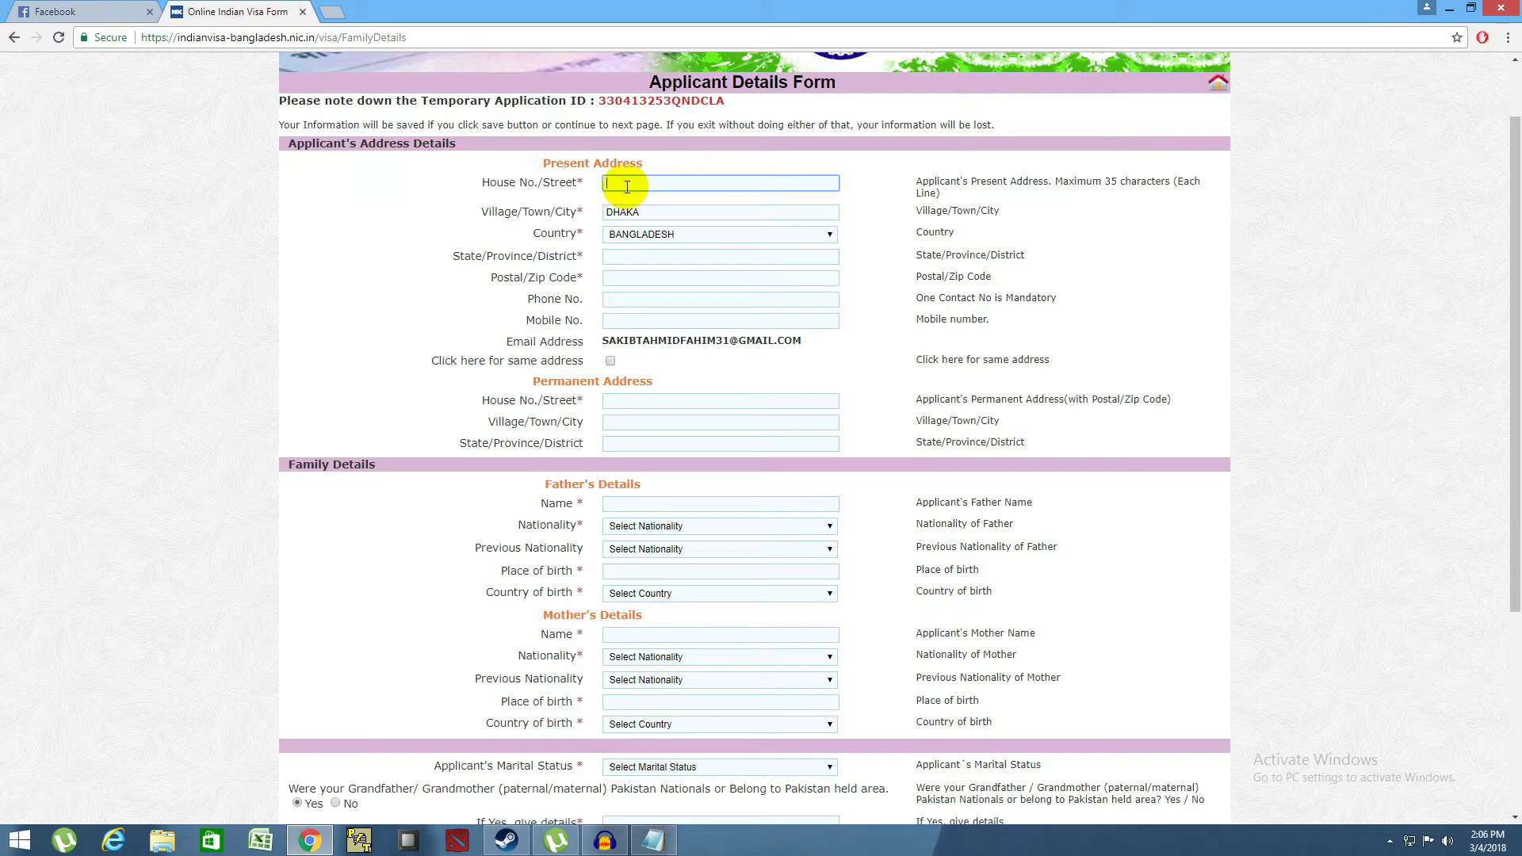
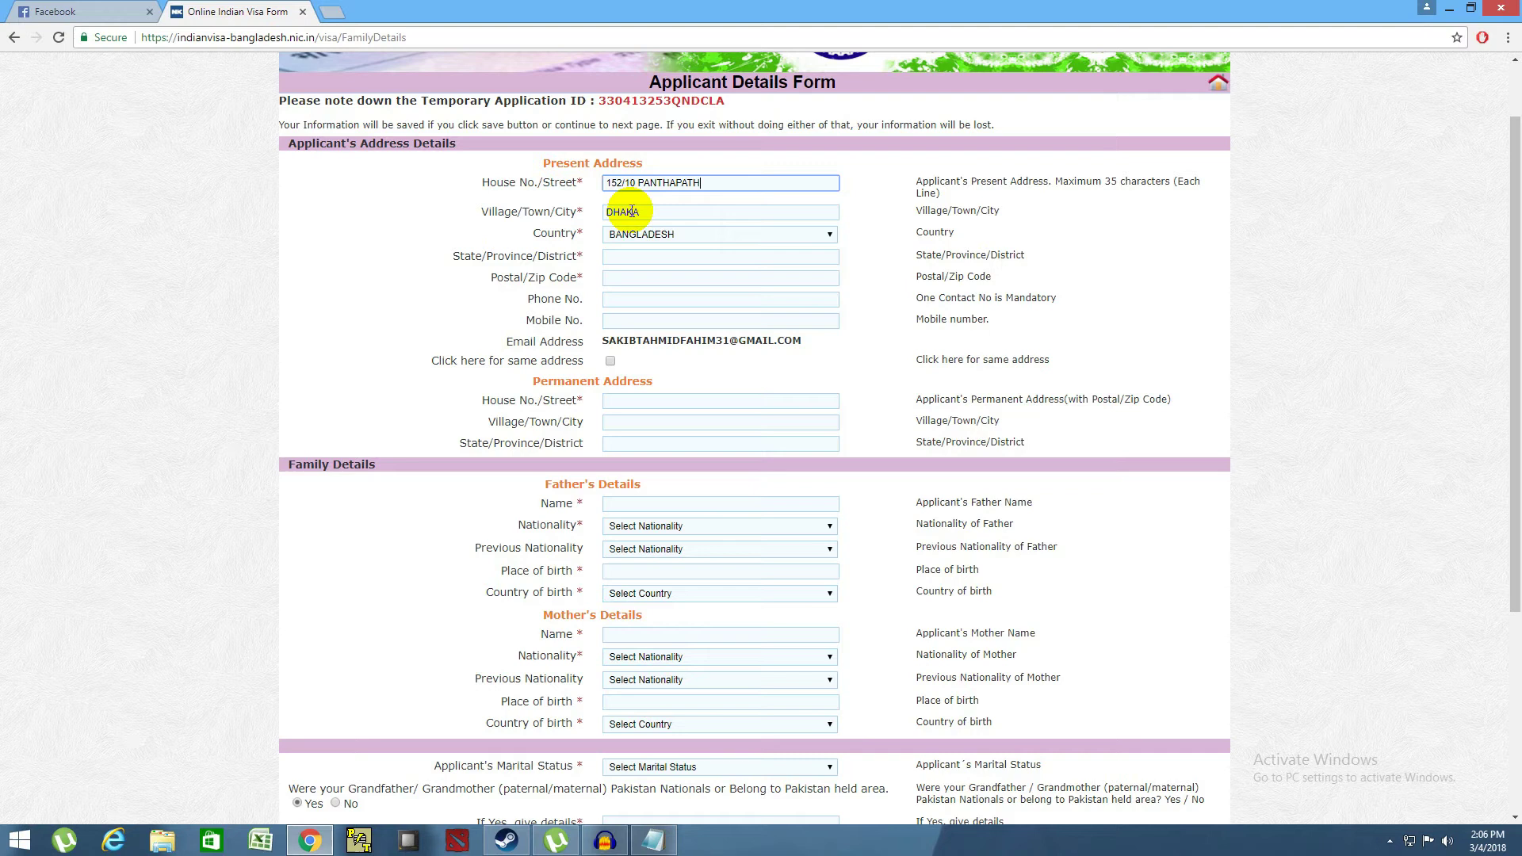
- Enter the present address's house/street, village/town/city and state/province/district fields
{"action": "left_click", "coordinate": [633, 212]}
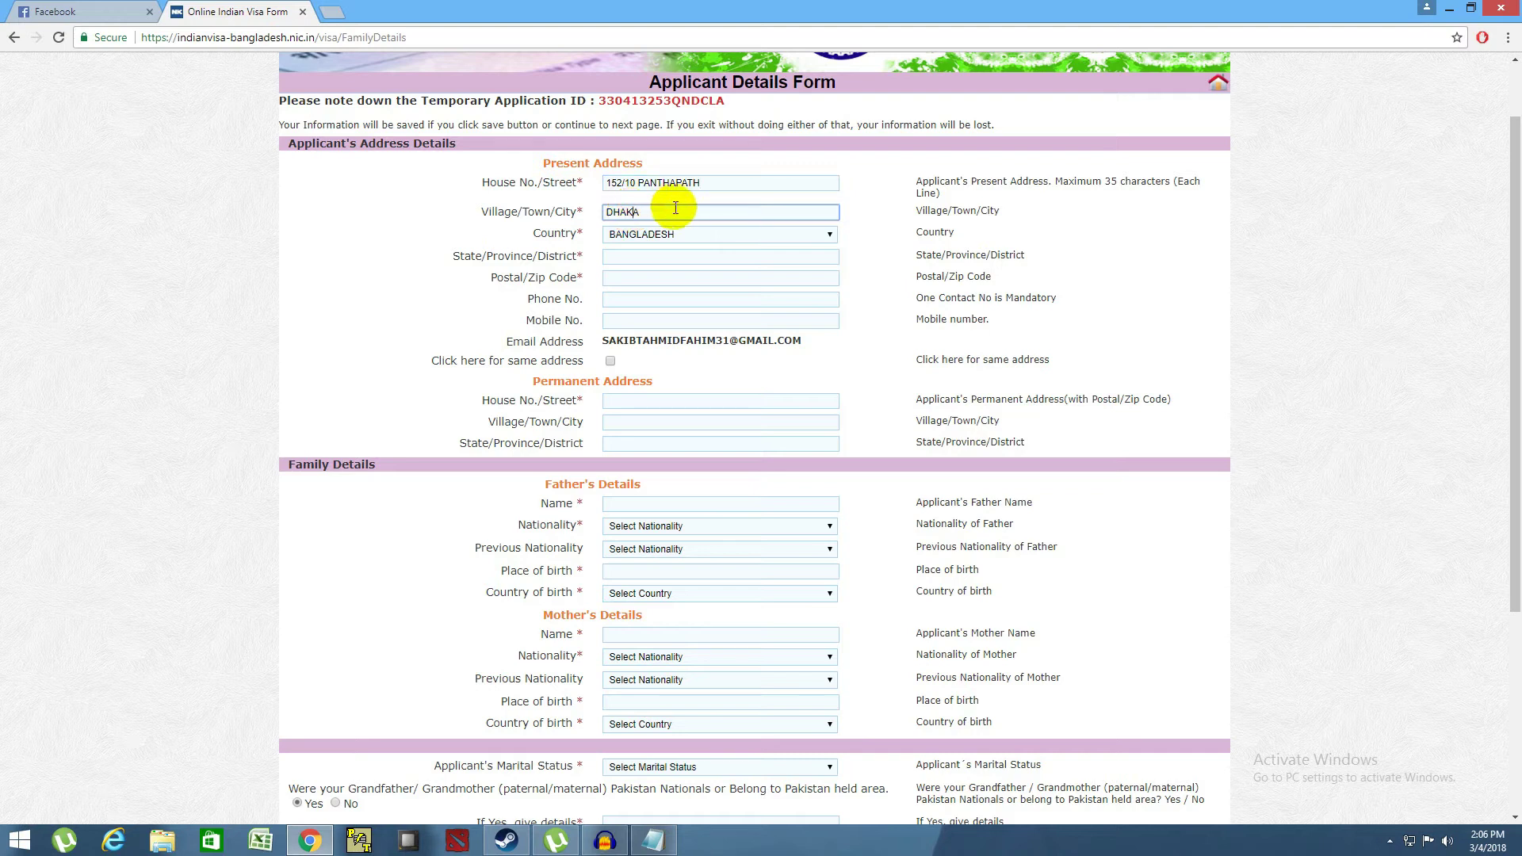
{"action": "left_click_drag", "start_coordinate": [659, 211], "coordinate": [555, 211]}
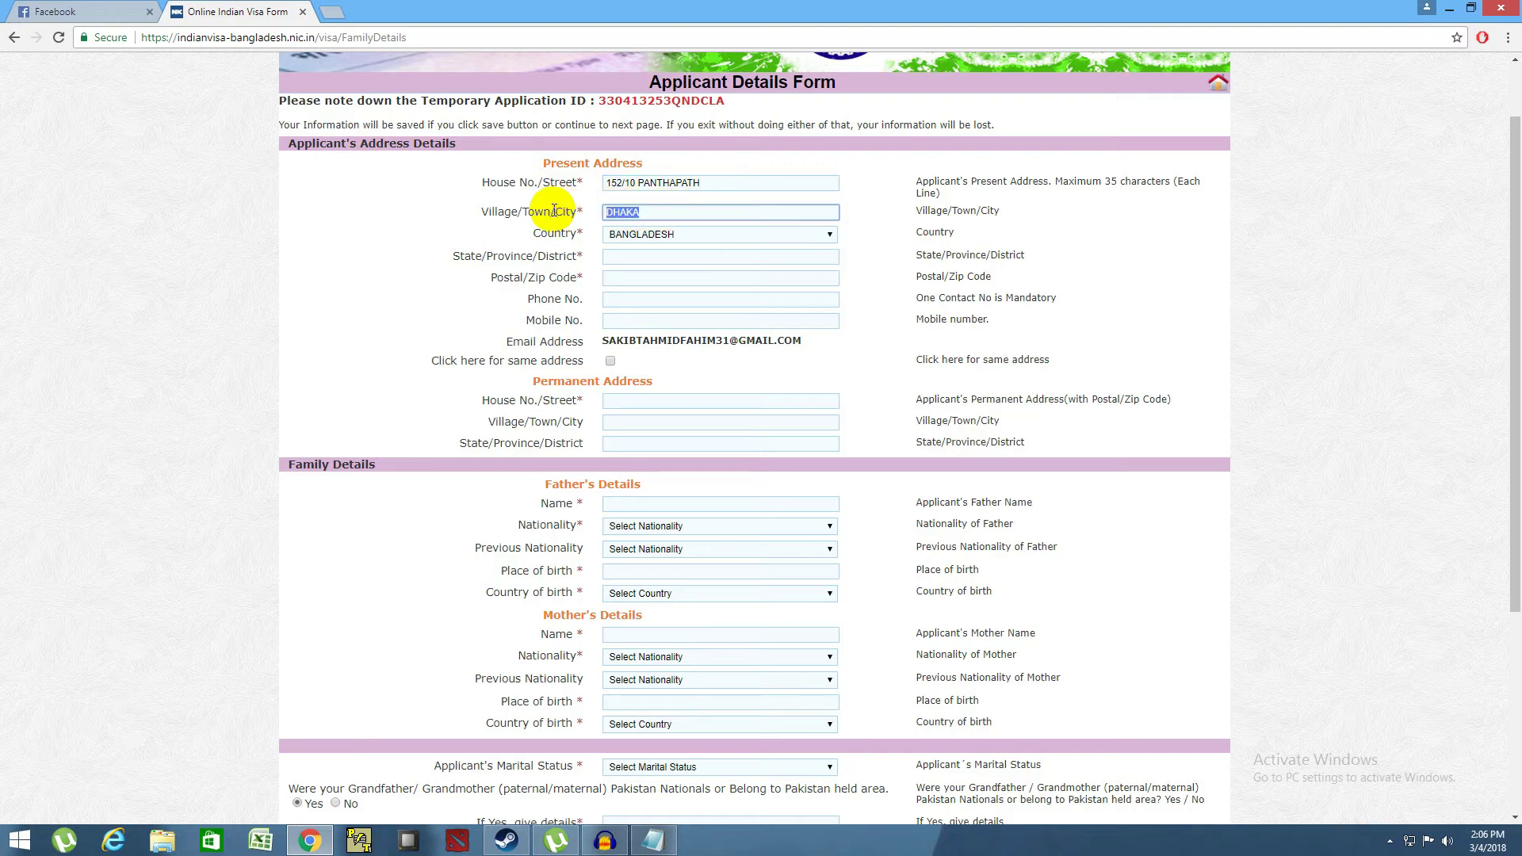
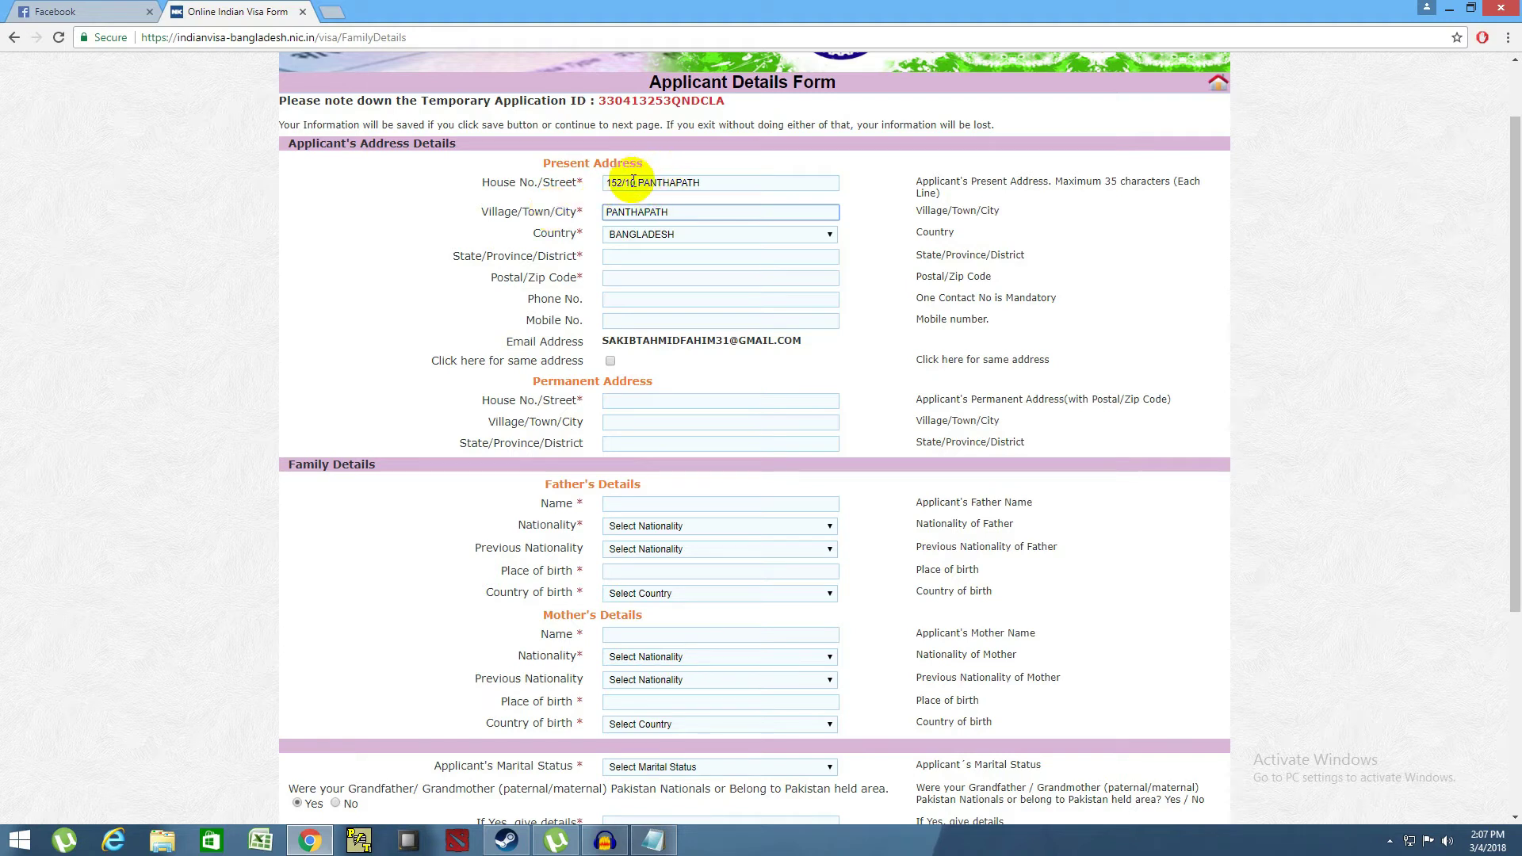
{"action": "left_click", "coordinate": [621, 257]}
{"action": "type", "text": "DHAKA"}
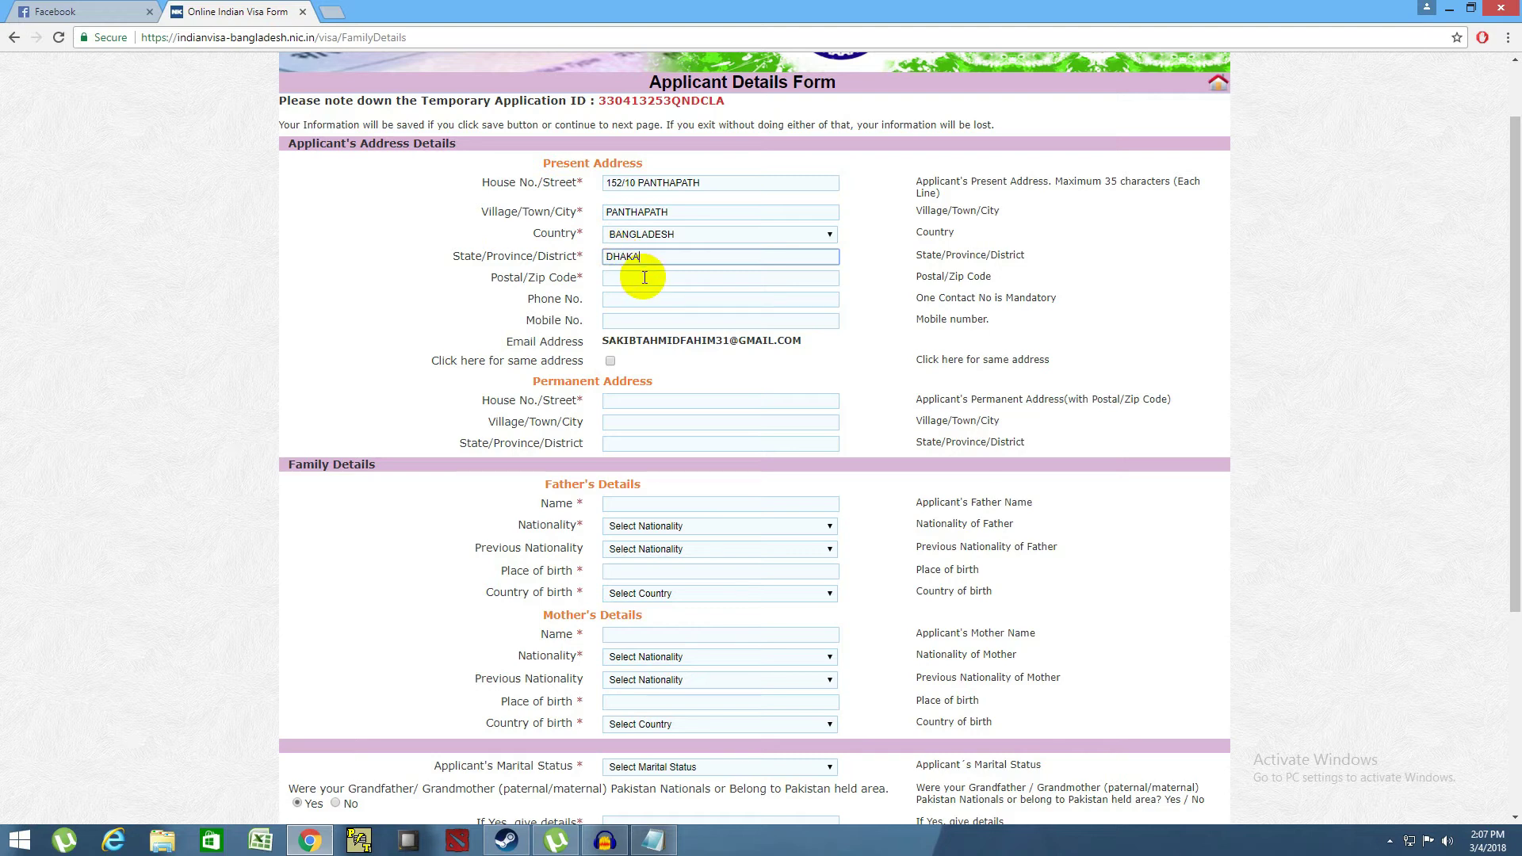
- Enter the present address postal code, phone number and mobile number
{"action": "left_click", "coordinate": [643, 280]}
{"action": "type", "text": "1205"}
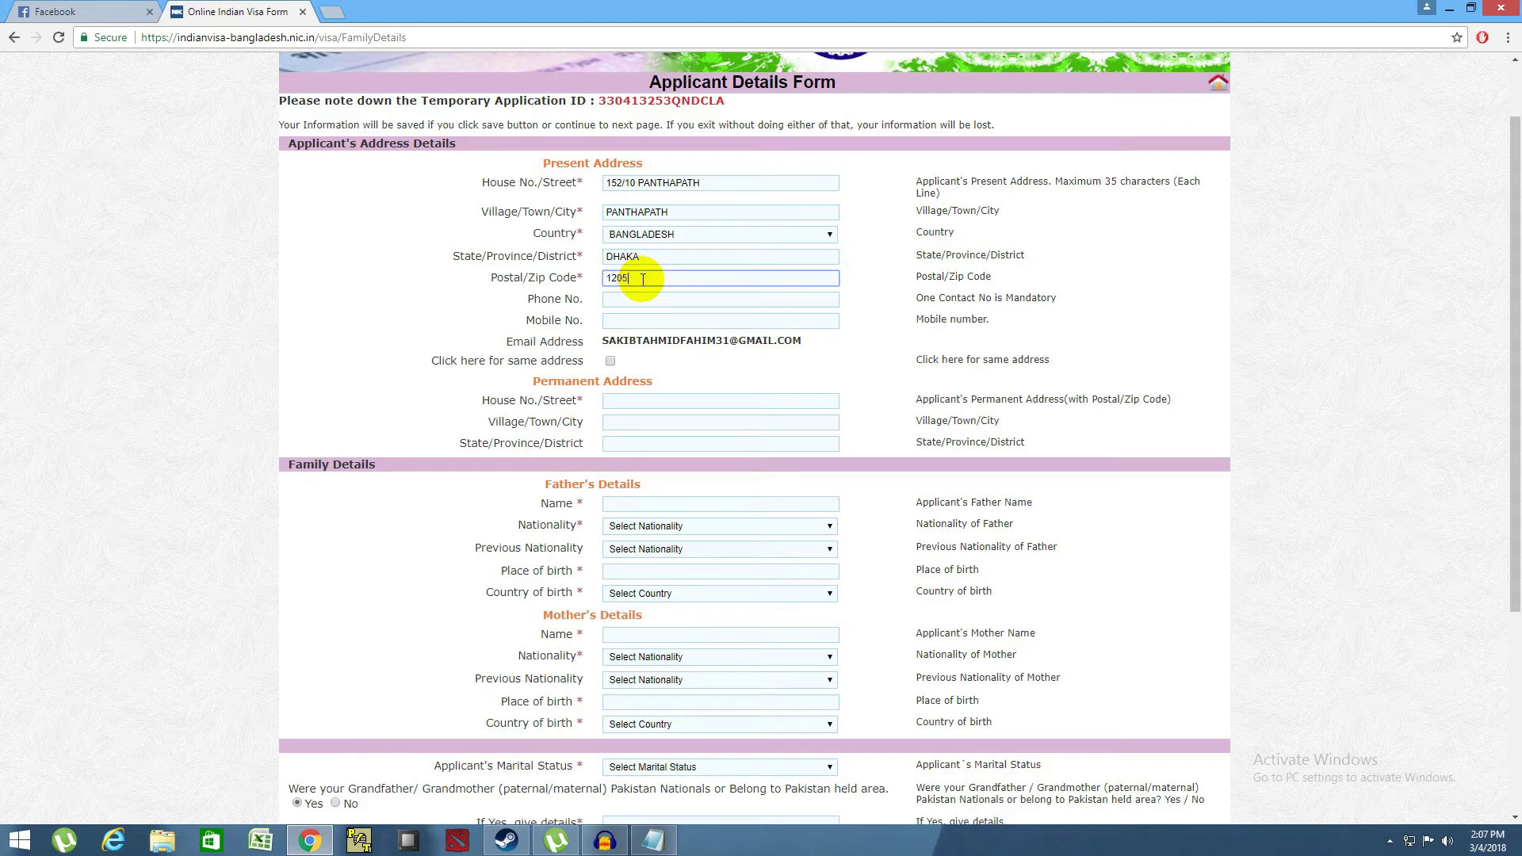
{"action": "left_click", "coordinate": [648, 306]}
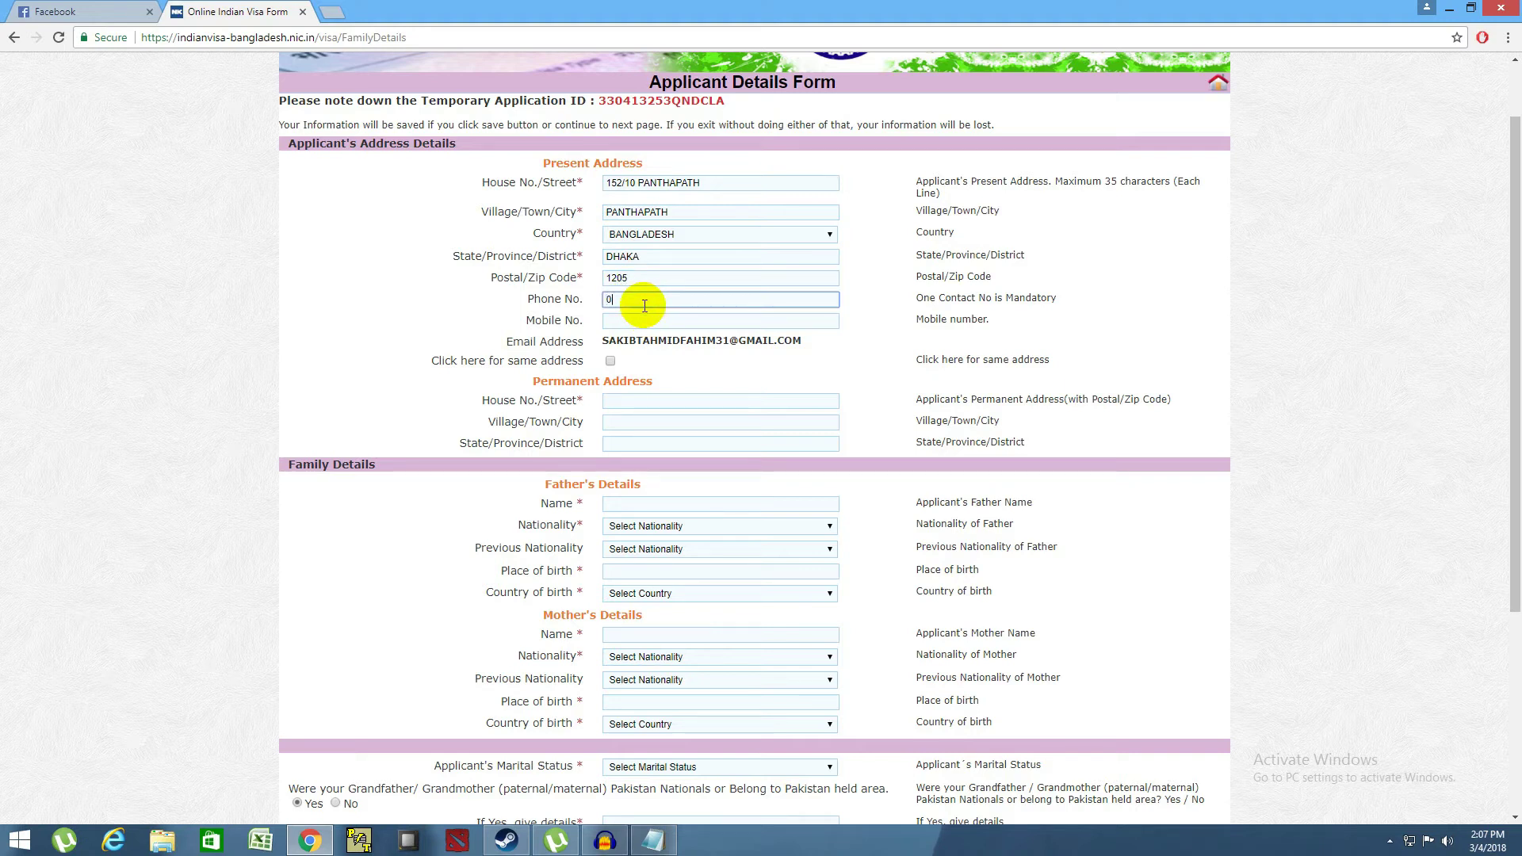
{"action": "left_click", "coordinate": [643, 317]}
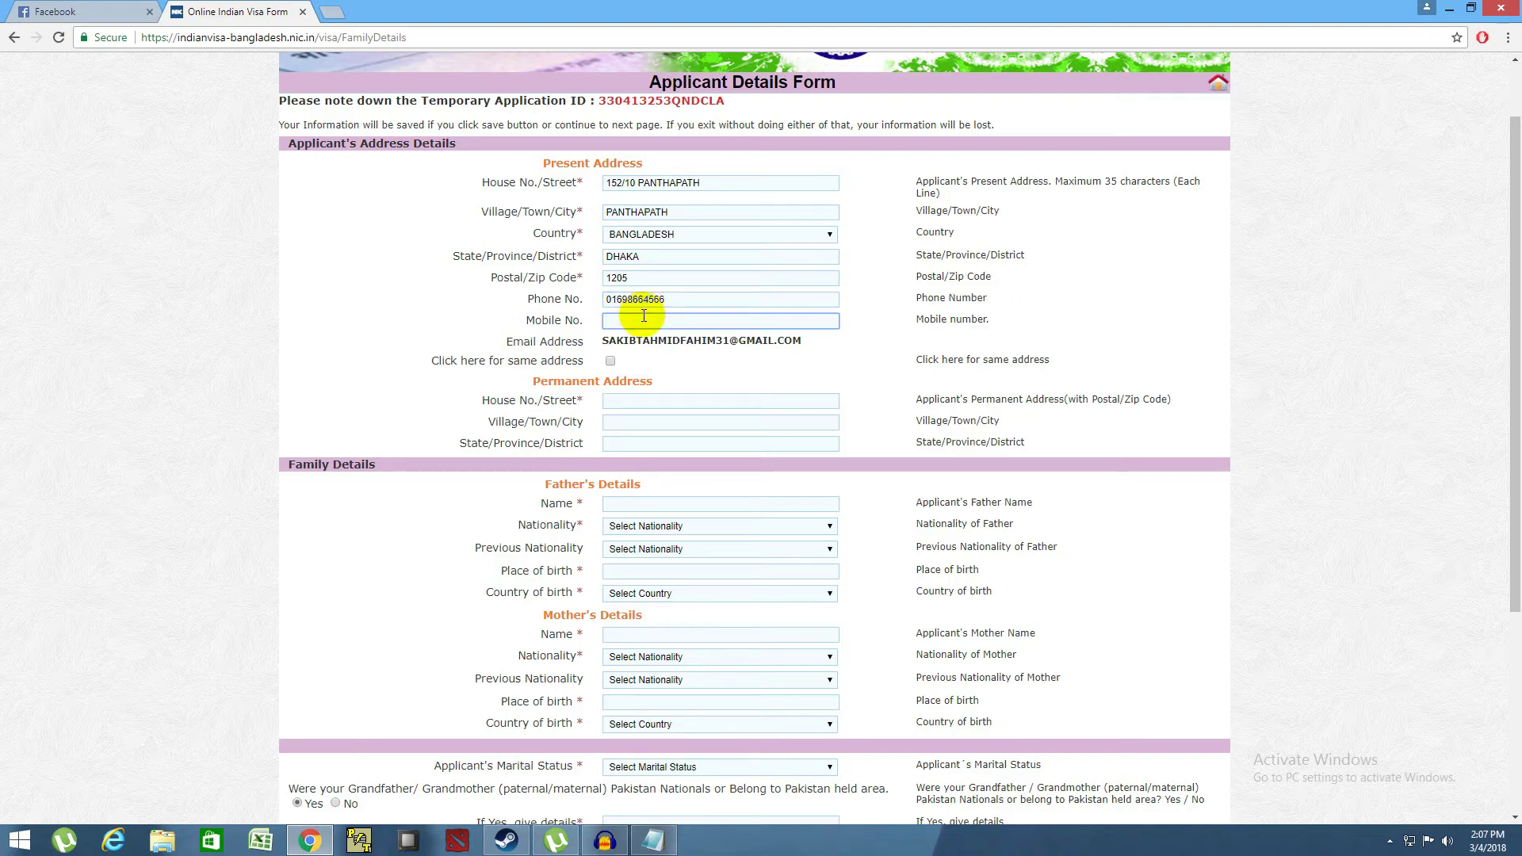
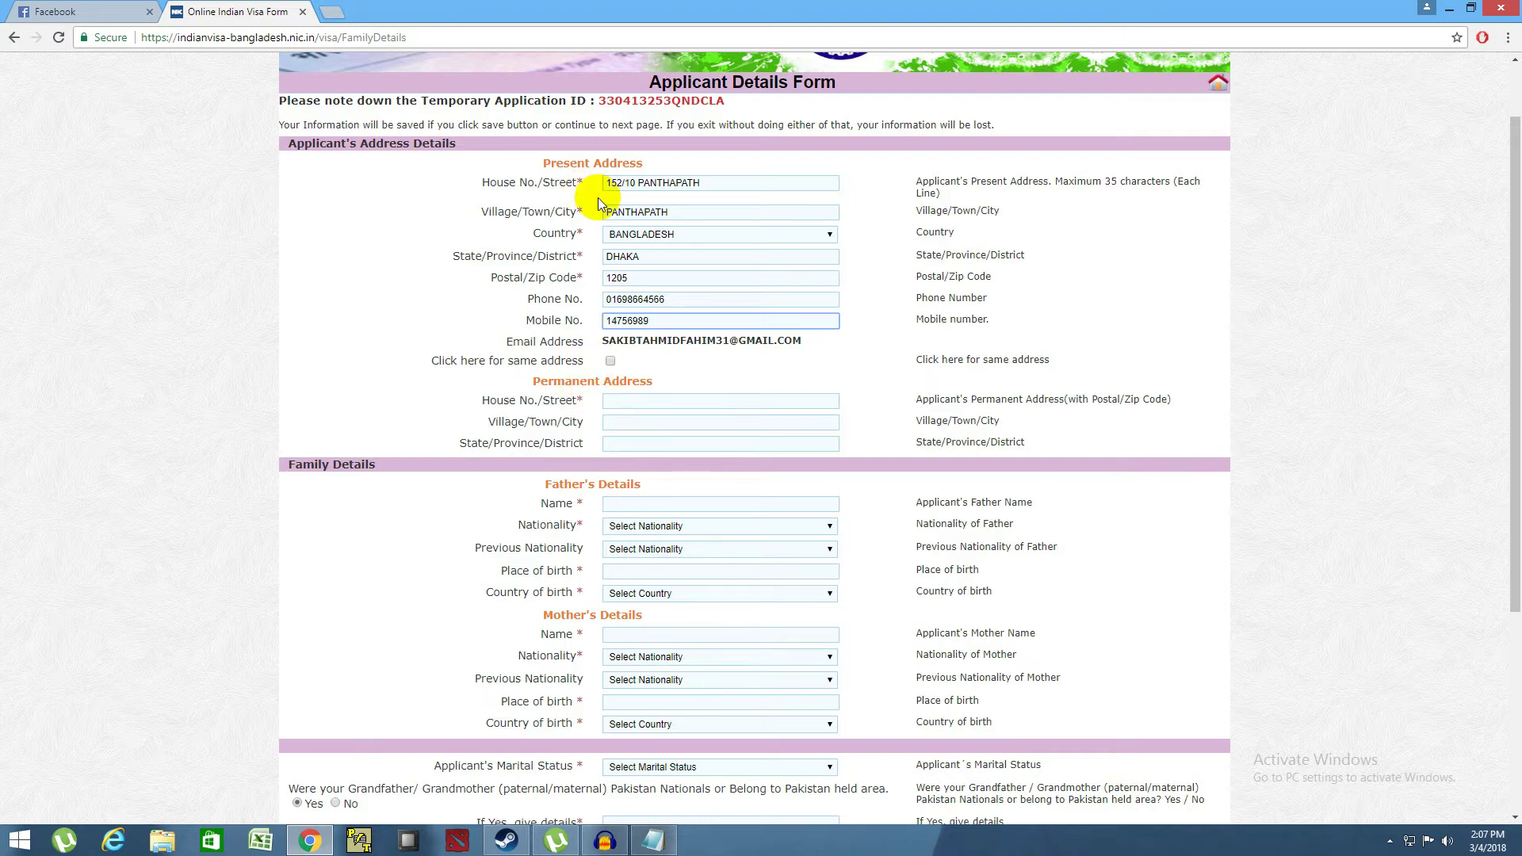
- Tick 'Click here for same address' so the permanent address copies the present one
{"action": "left_click", "coordinate": [613, 361]}
{"action": "left_click", "coordinate": [612, 362]}
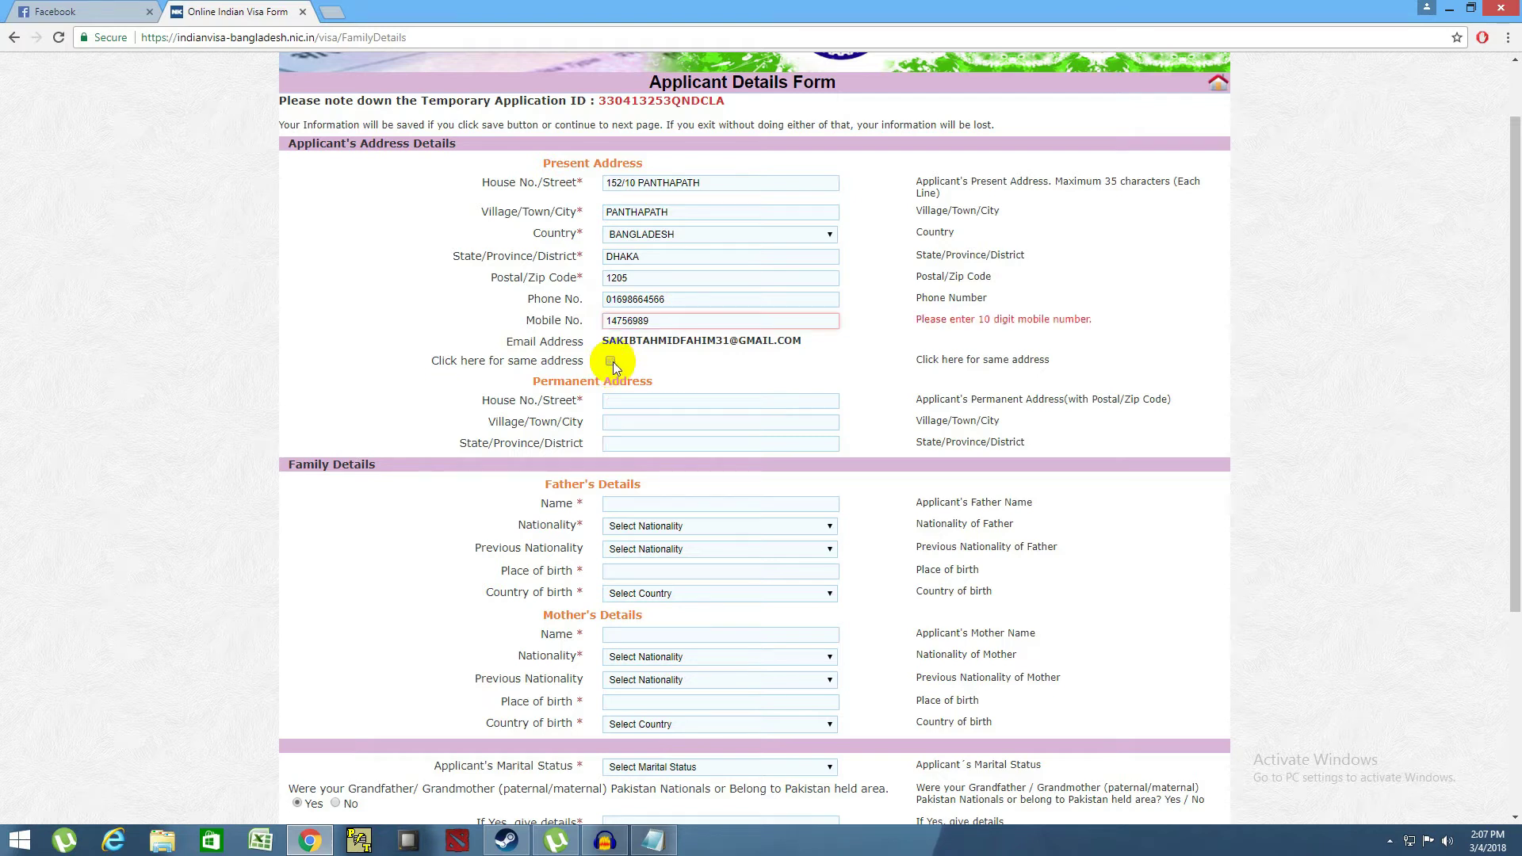
{"action": "left_click", "coordinate": [612, 362]}
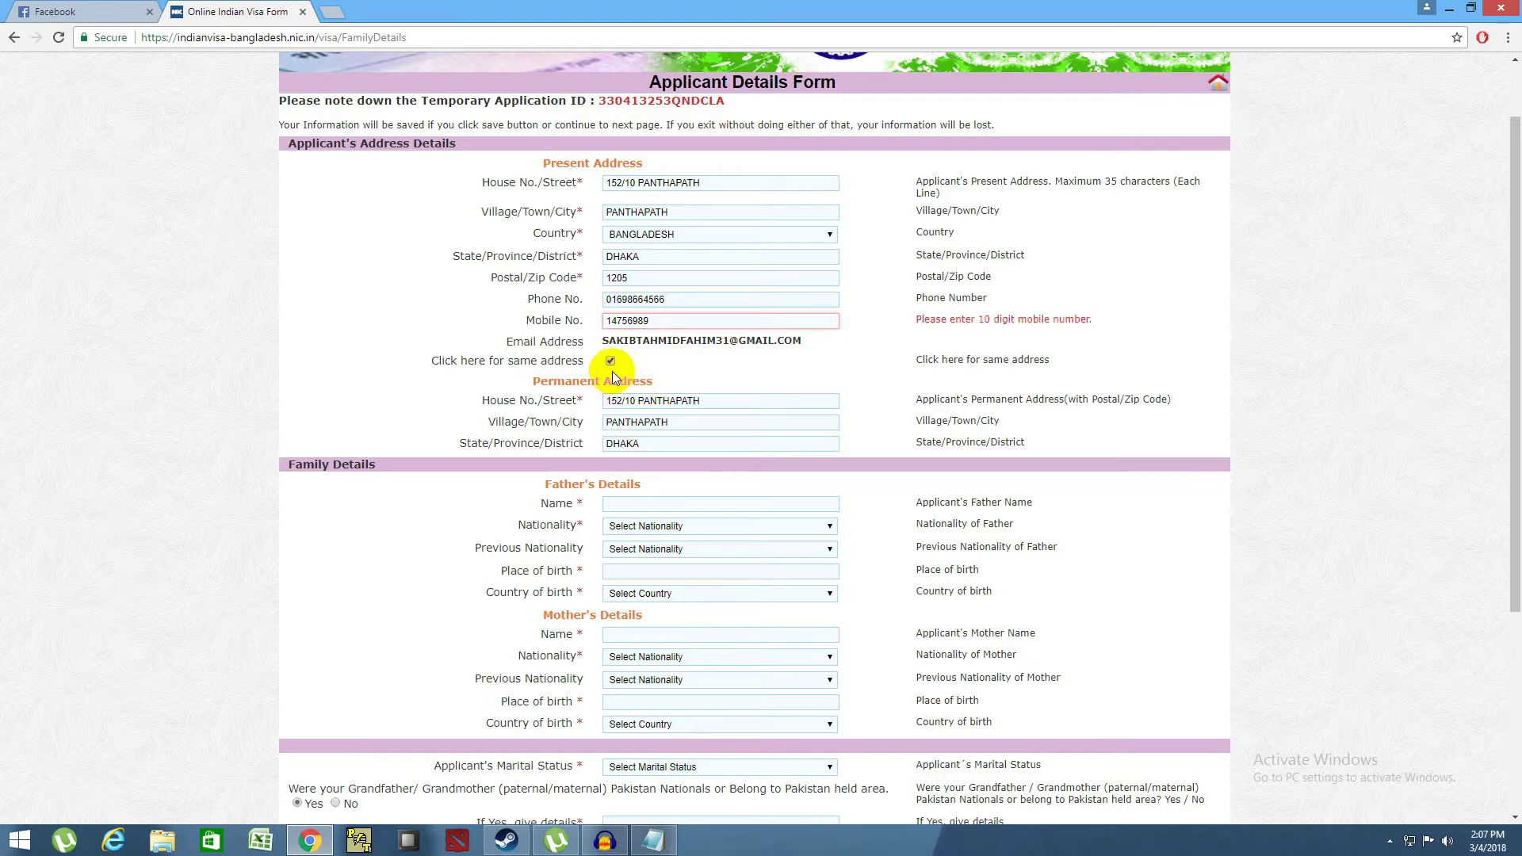
{"action": "left_click", "coordinate": [611, 362]}
{"action": "left_click", "coordinate": [637, 403]}
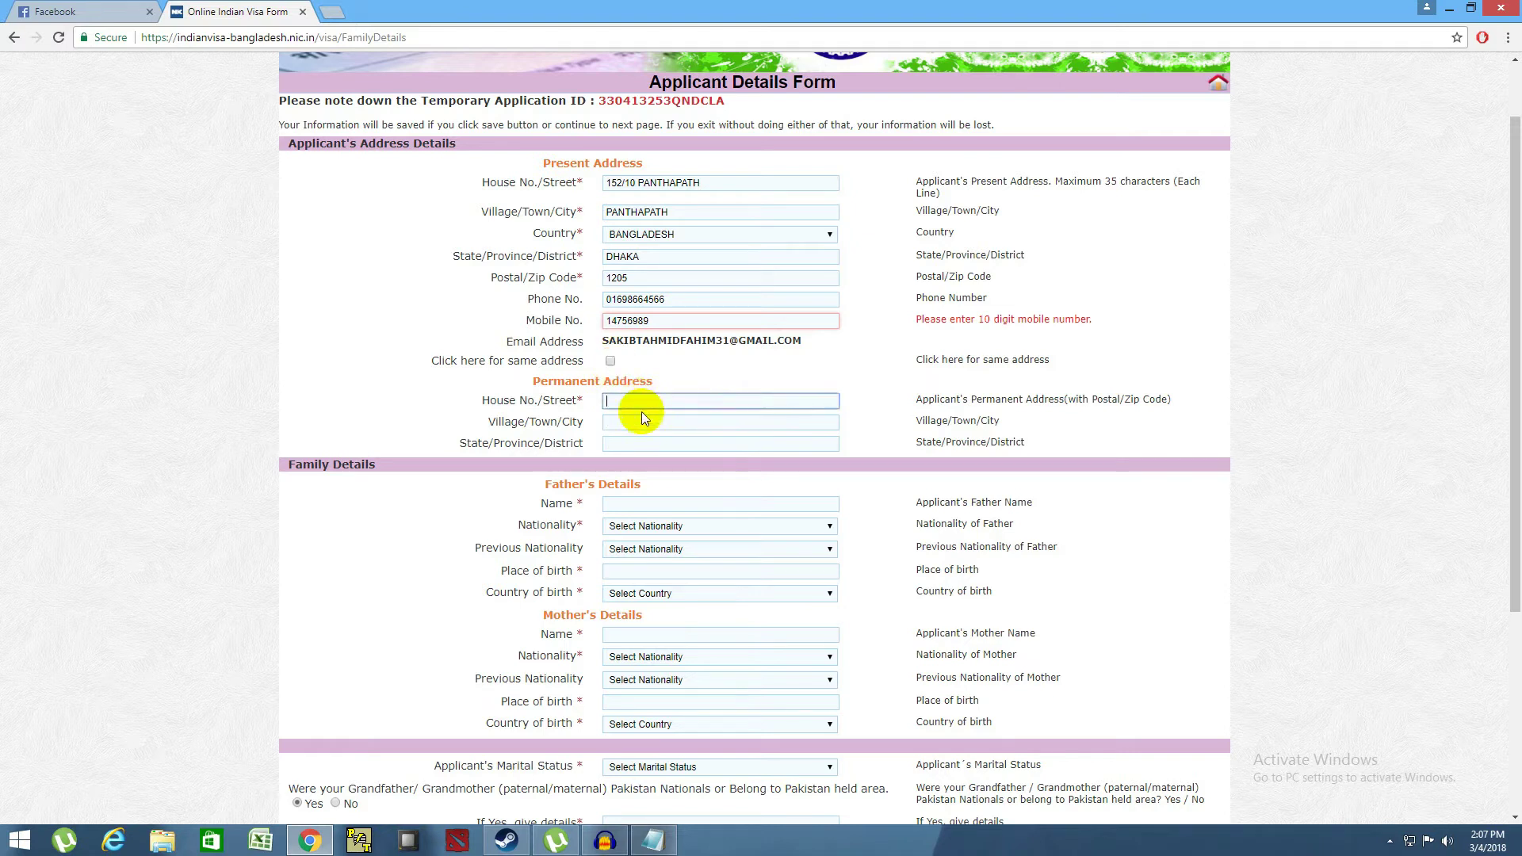
{"action": "left_click", "coordinate": [610, 362]}
- Enter the father's name and set his nationality and previous nationality to BANGLADESH
{"action": "scroll", "coordinate": [796, 412], "scroll_direction": "down", "scroll_amount": 2}
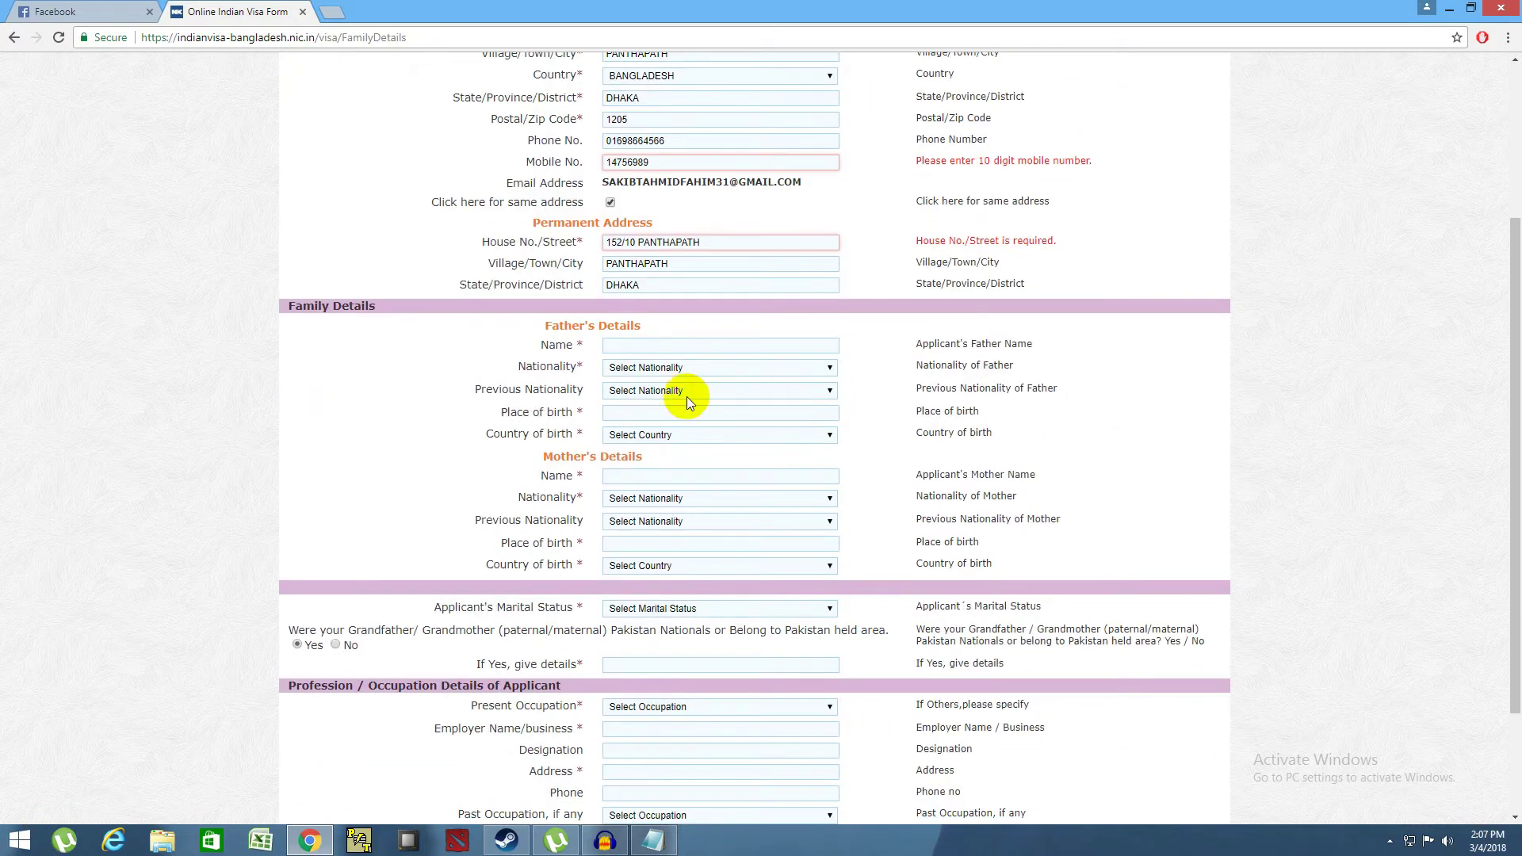
{"action": "left_click", "coordinate": [660, 344]}
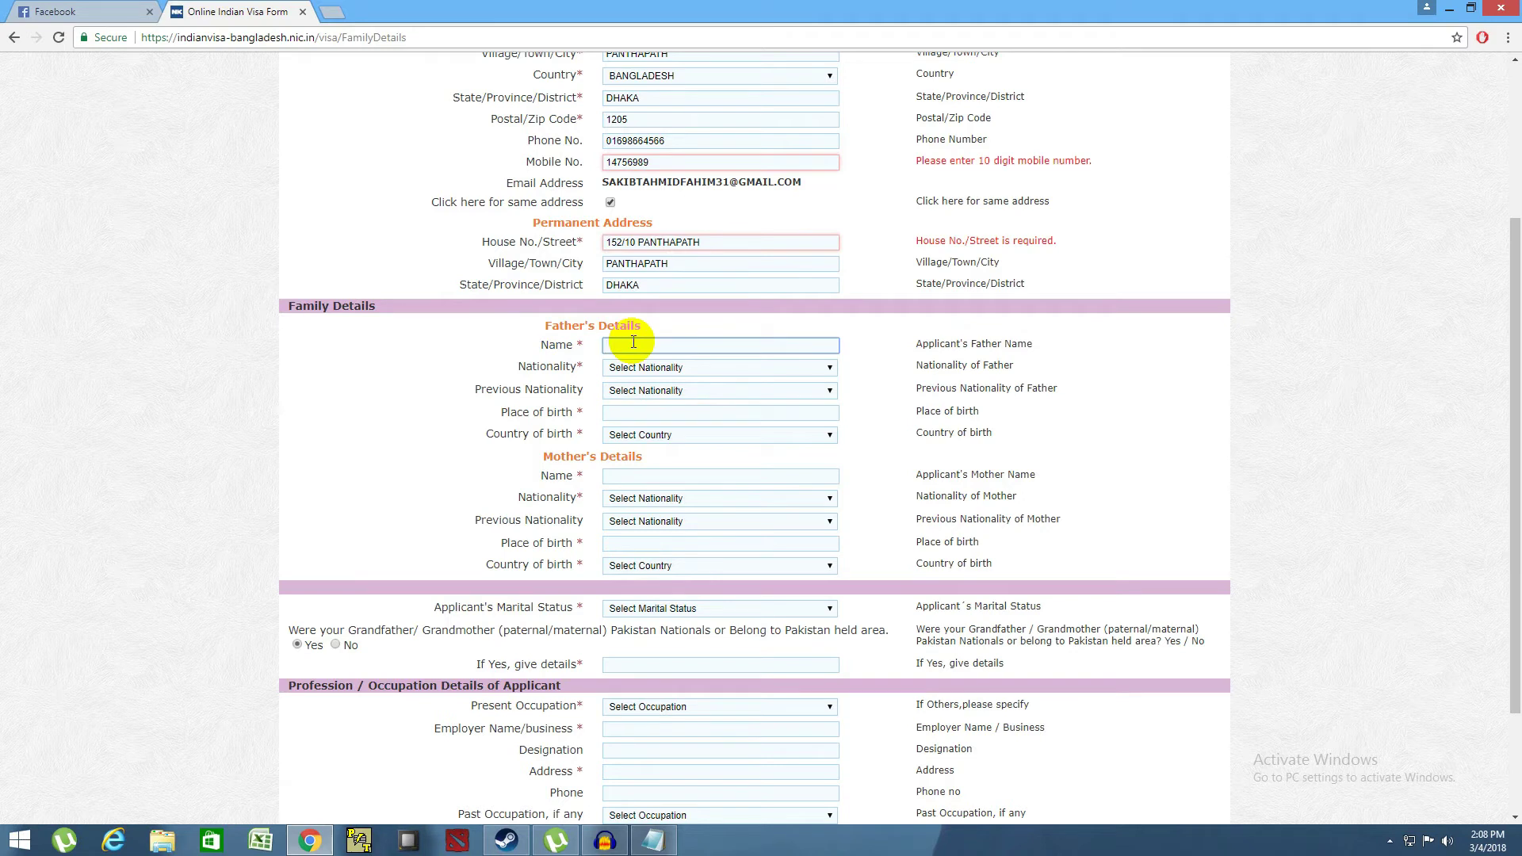
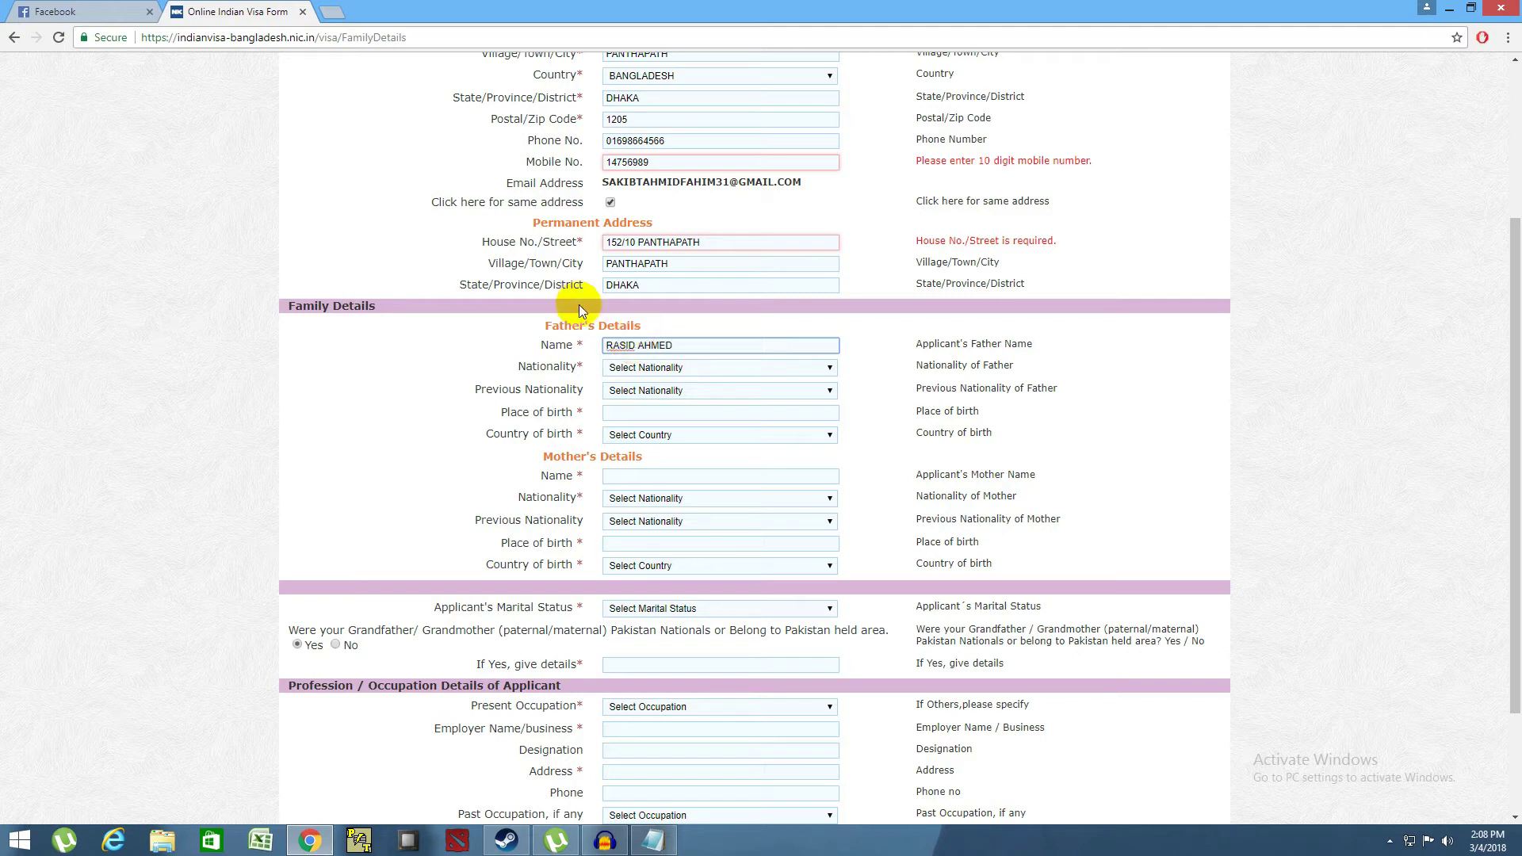
{"action": "left_click", "coordinate": [666, 369]}
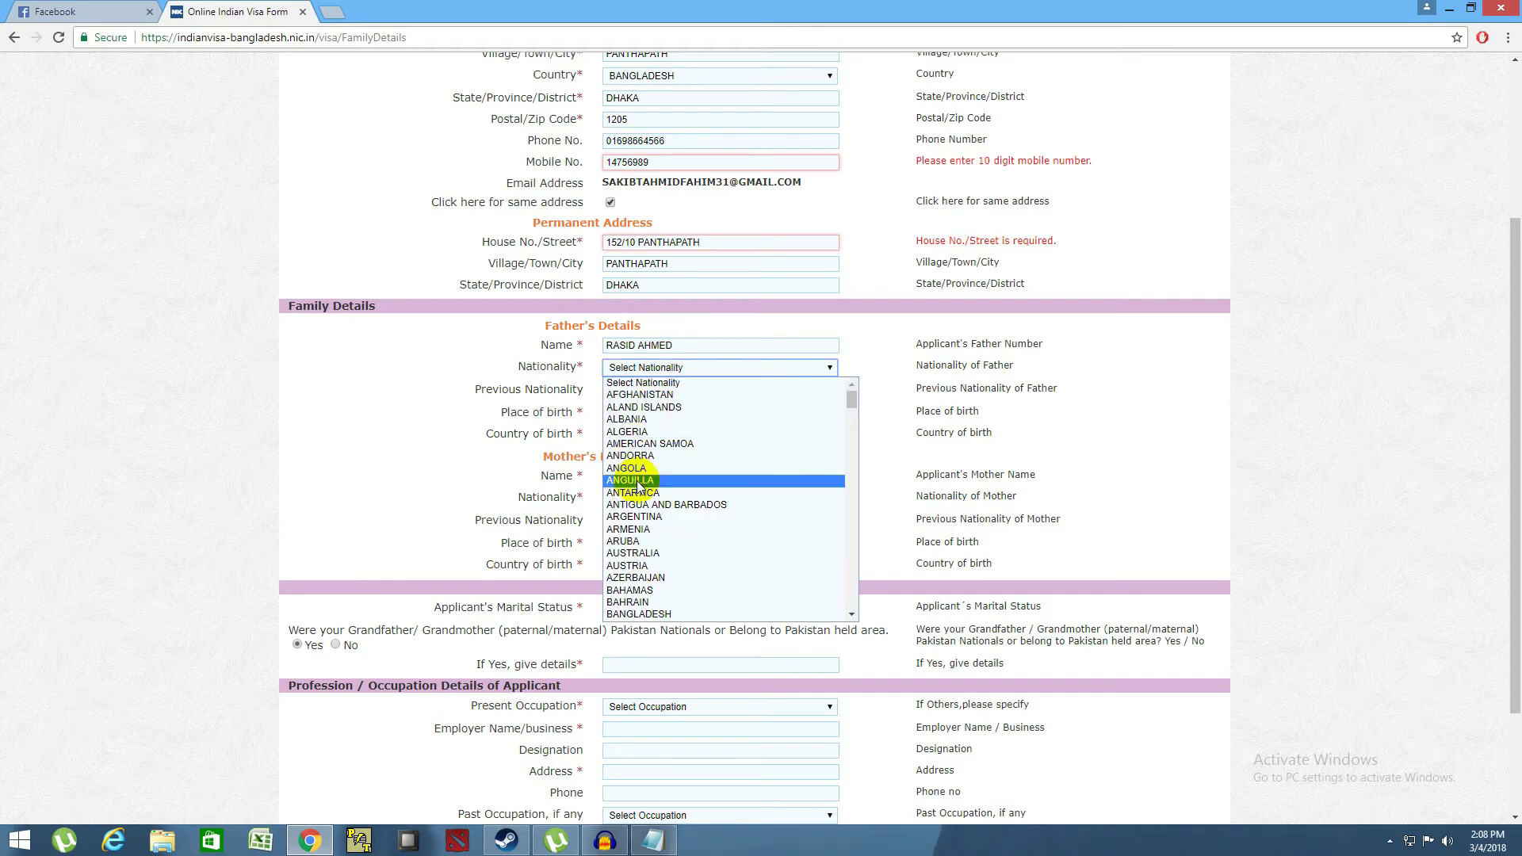
{"action": "scroll", "coordinate": [669, 507], "scroll_direction": "down", "scroll_amount": 3}
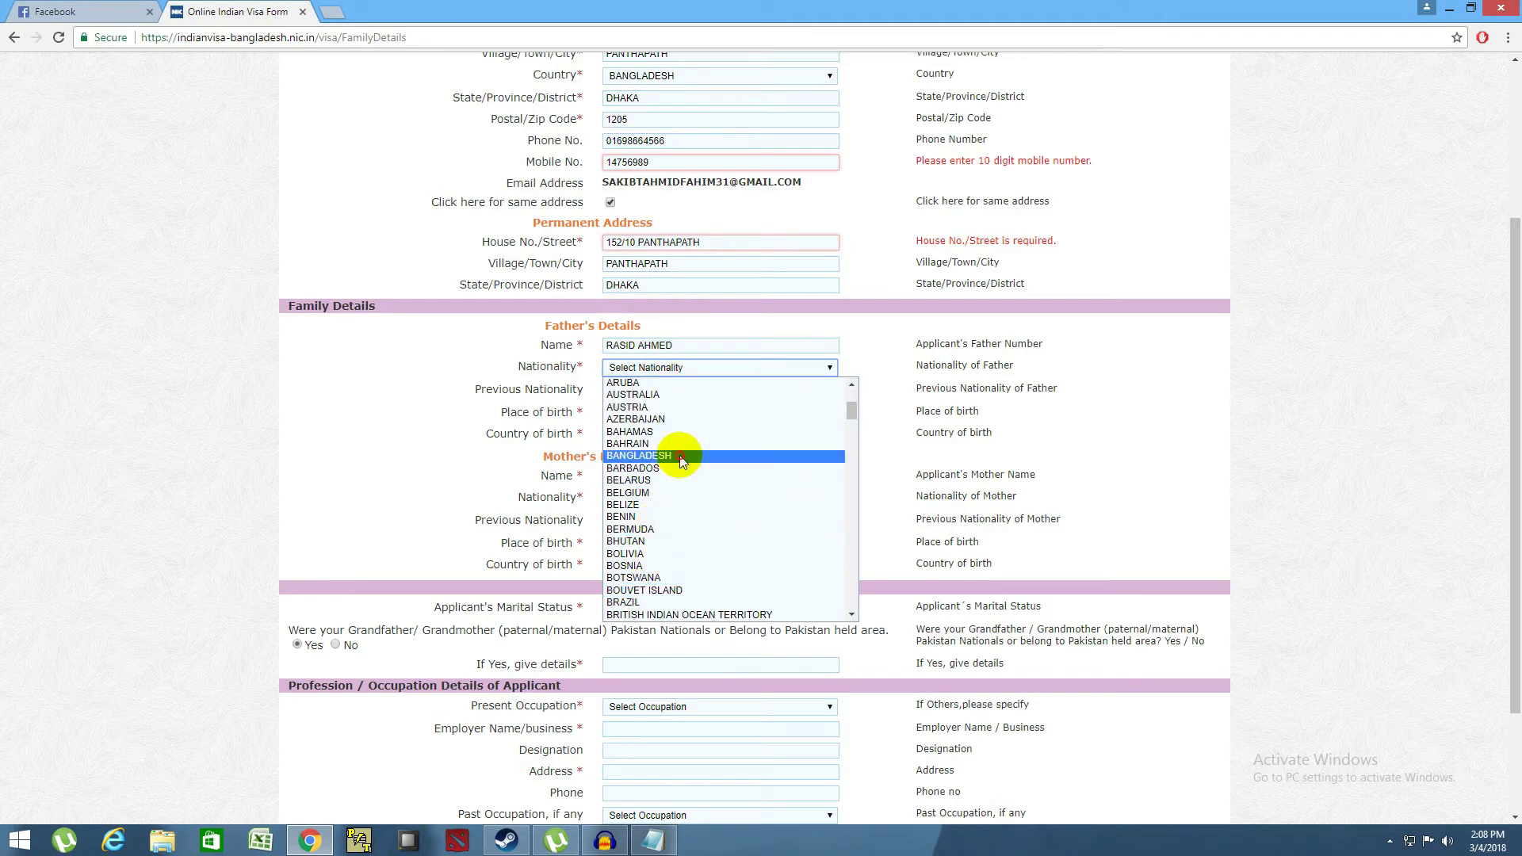
{"action": "left_click", "coordinate": [670, 456]}
{"action": "left_click", "coordinate": [650, 390]}
{"action": "scroll", "coordinate": [673, 471], "scroll_direction": "down", "scroll_amount": 3}
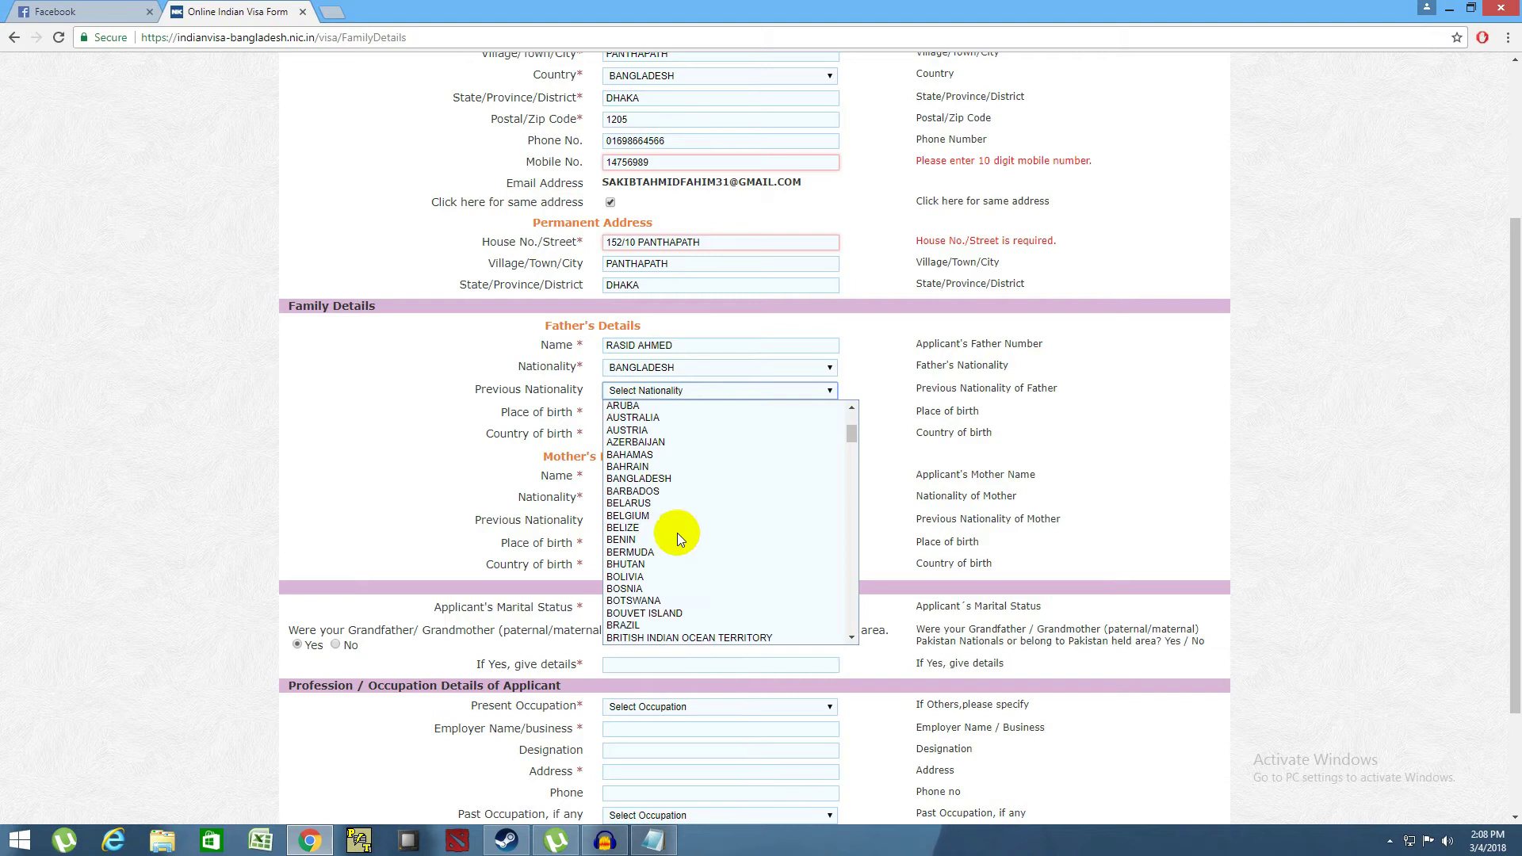
{"action": "left_click", "coordinate": [650, 486]}
- Set the father's place of birth to DHAKA and country of birth to BANGLADESH
{"action": "left_click", "coordinate": [681, 411]}
{"action": "type", "text": "DHAKA"}
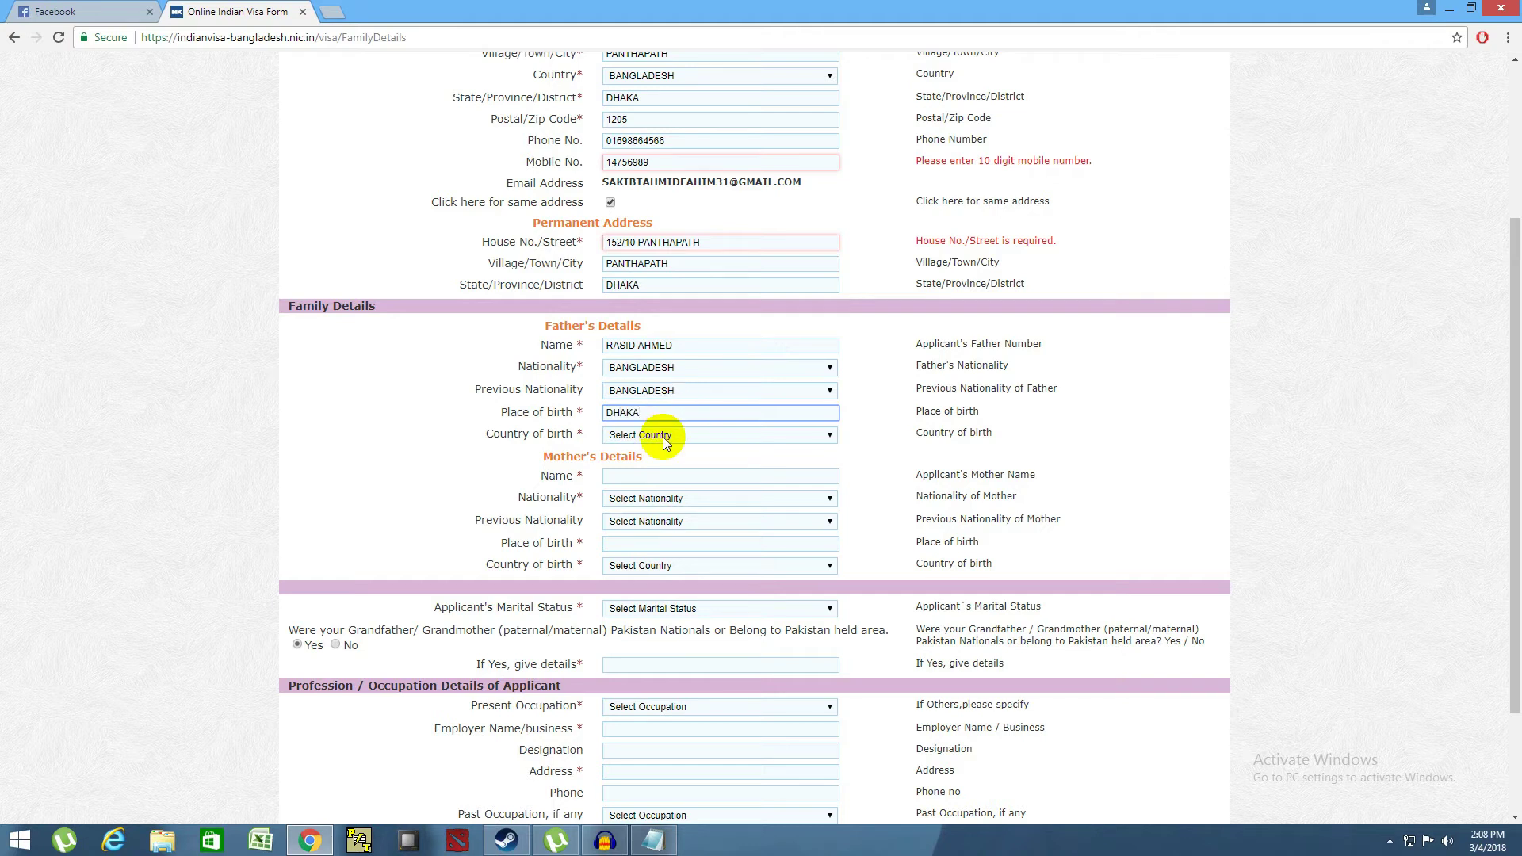
{"action": "left_click", "coordinate": [656, 434]}
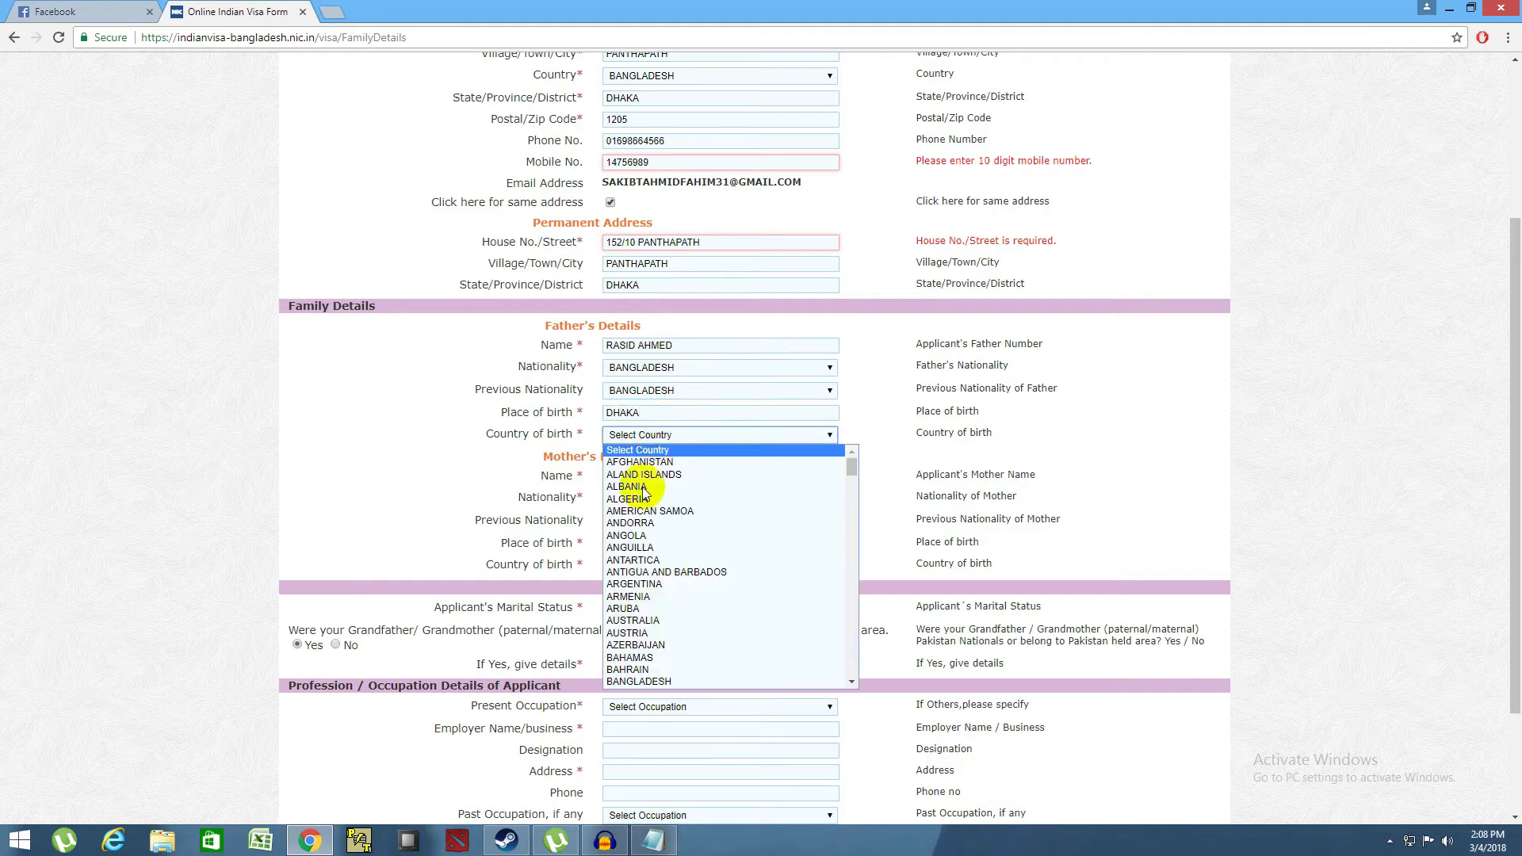
{"action": "left_click", "coordinate": [626, 681]}
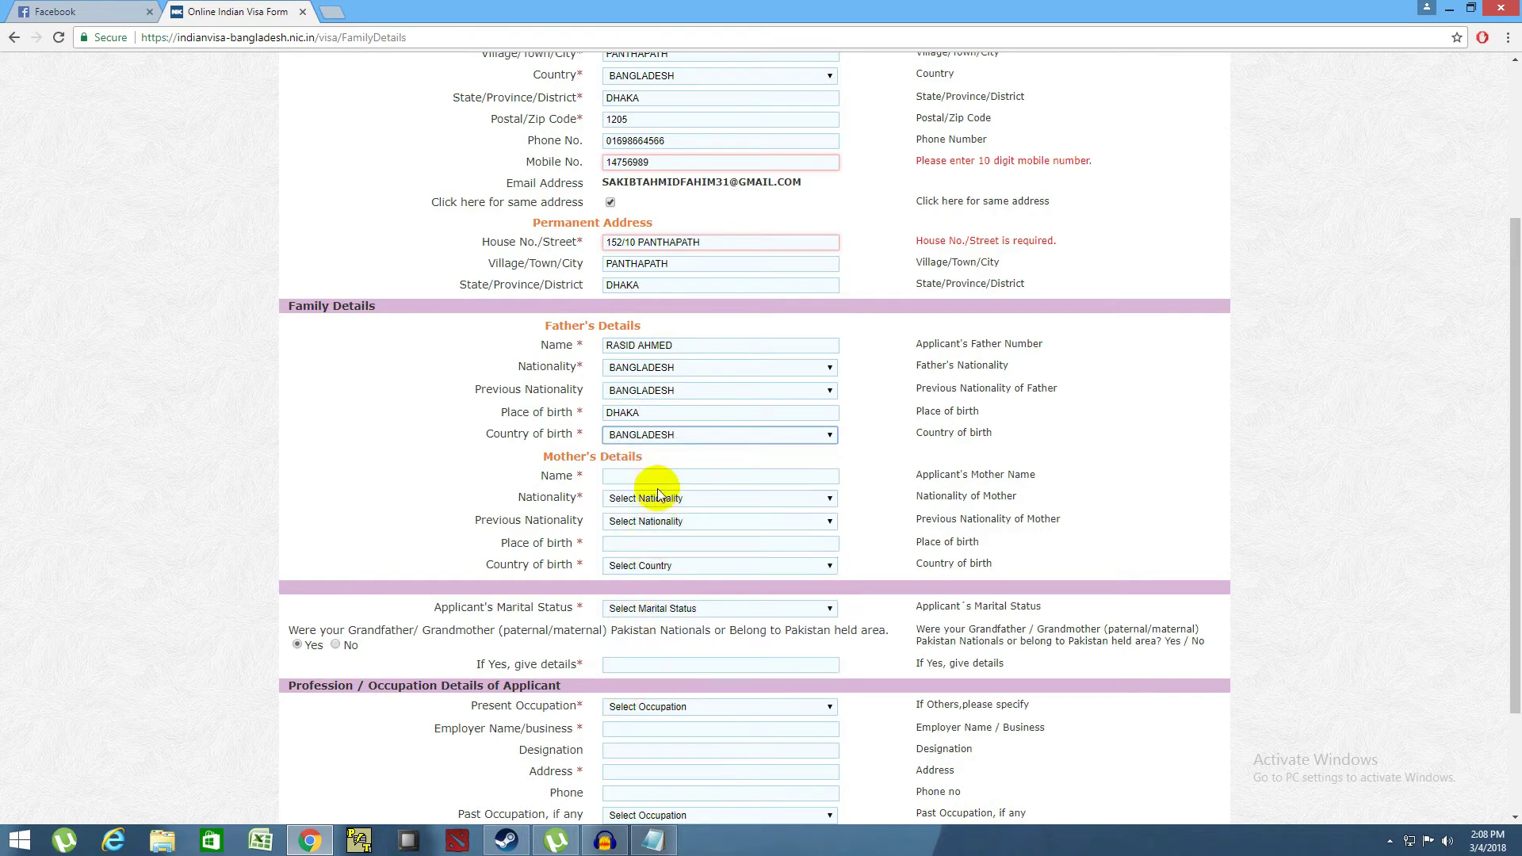
{"action": "left_click", "coordinate": [644, 477]}
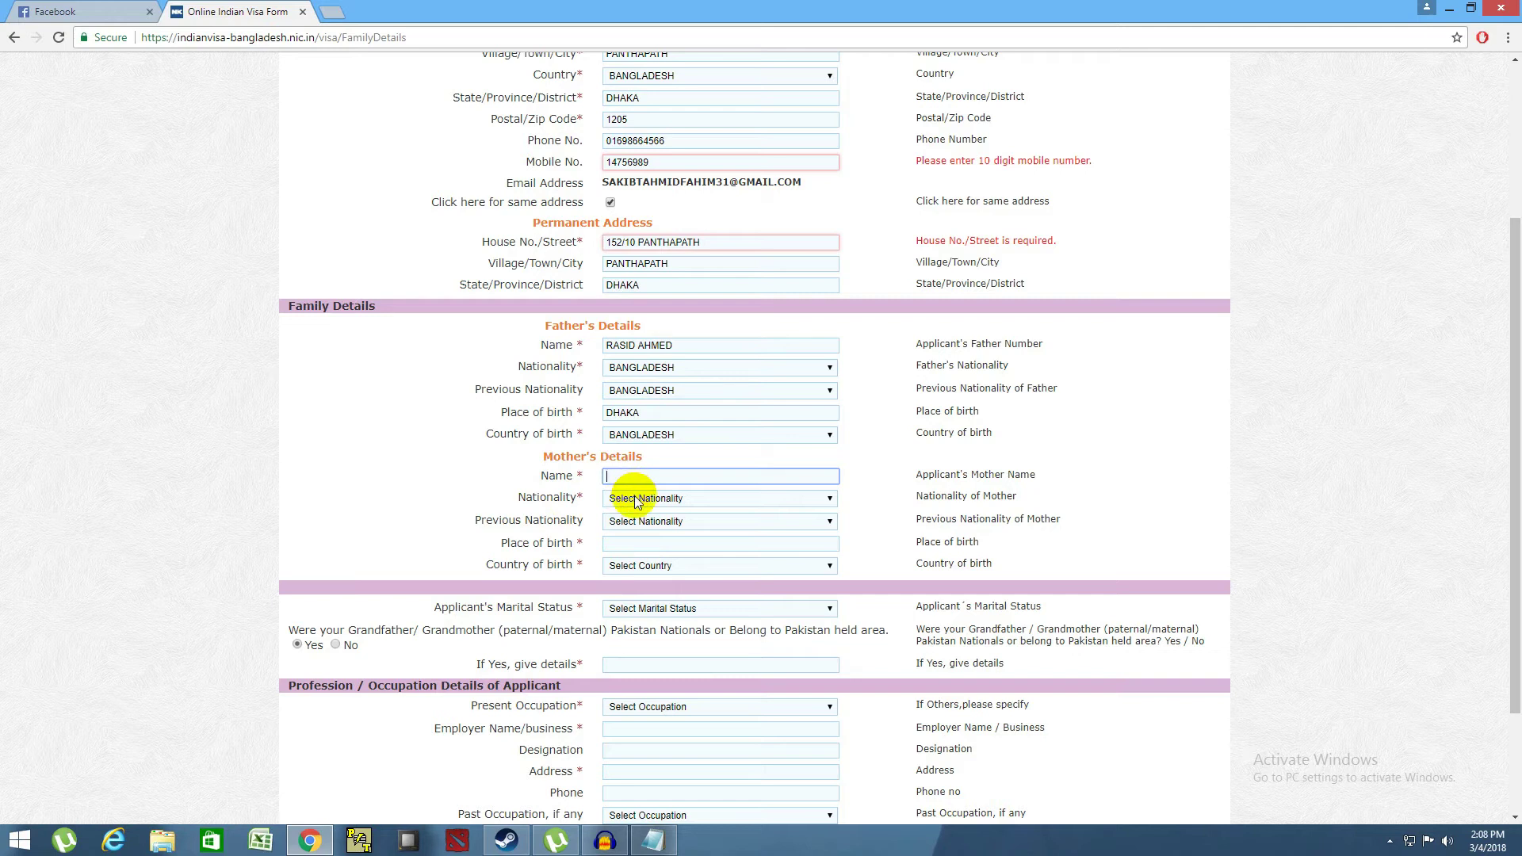
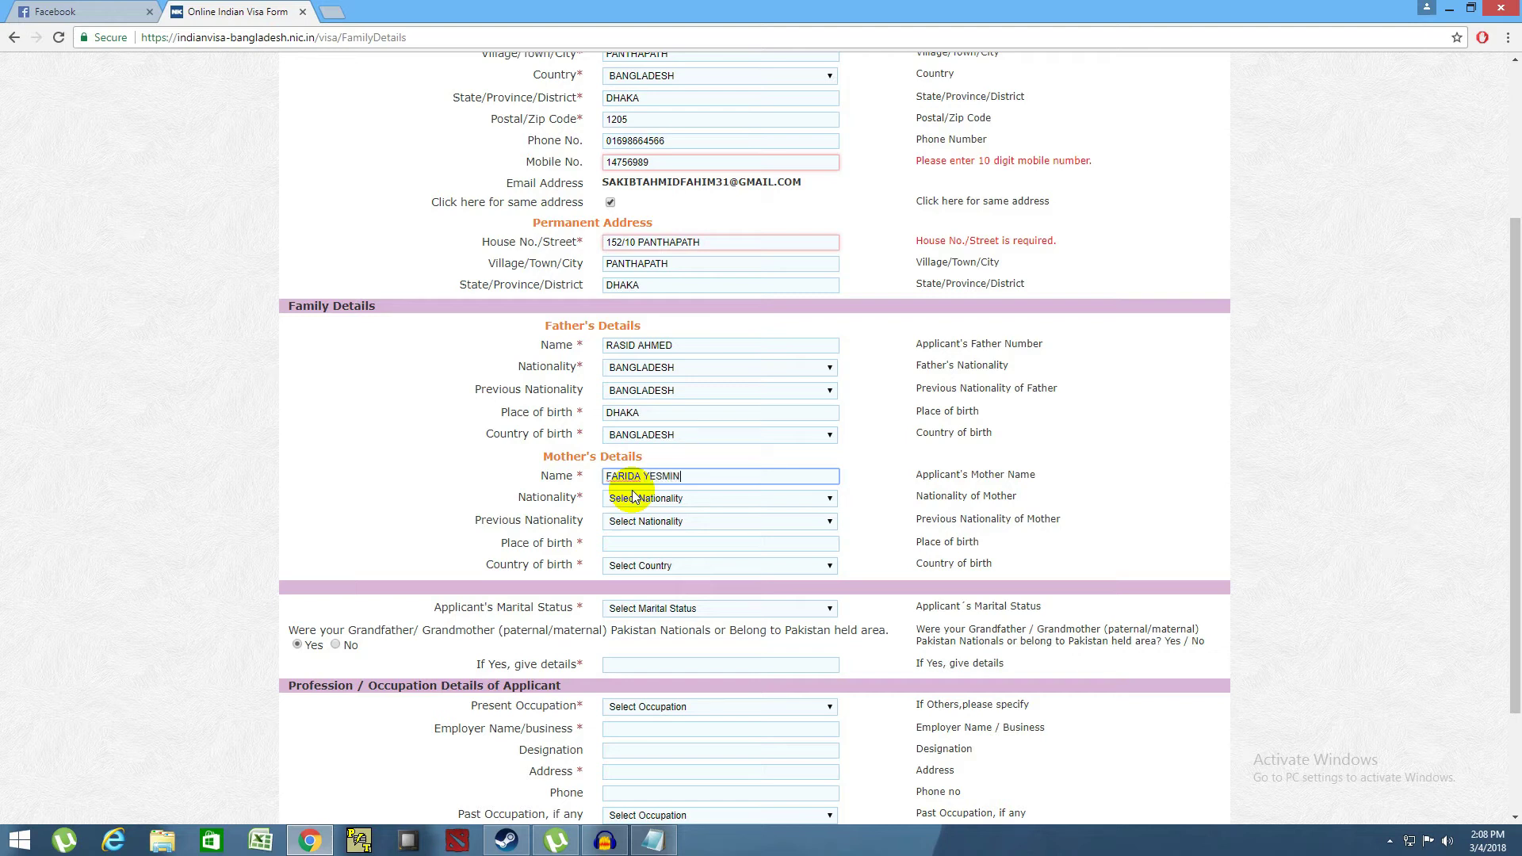
- Enter the mother's name and set her nationality and previous nationality to BANGLADESH
{"action": "left_click", "coordinate": [635, 498]}
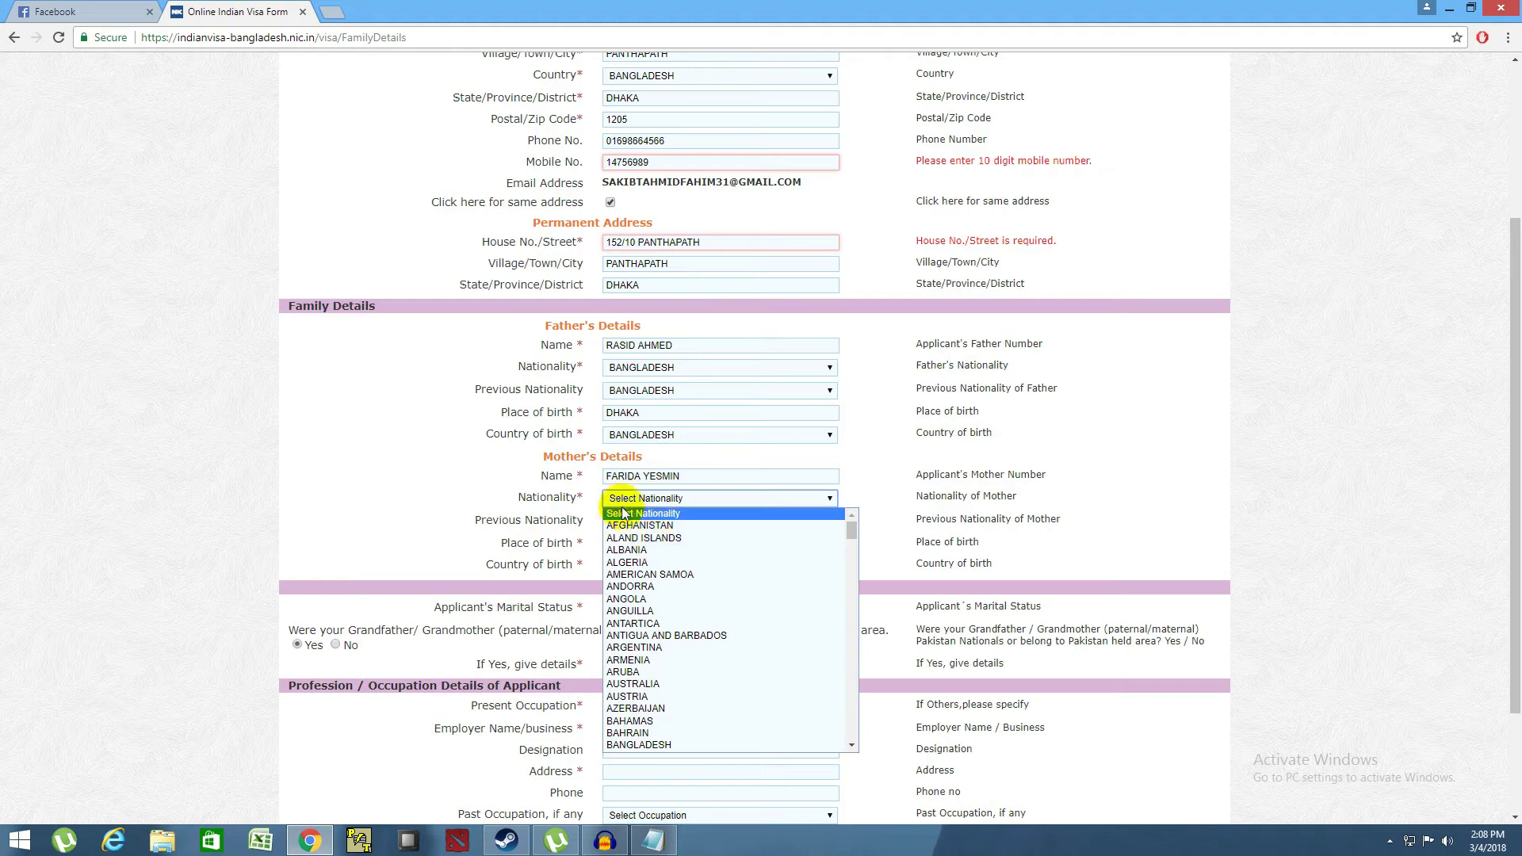
{"action": "left_click", "coordinate": [664, 740]}
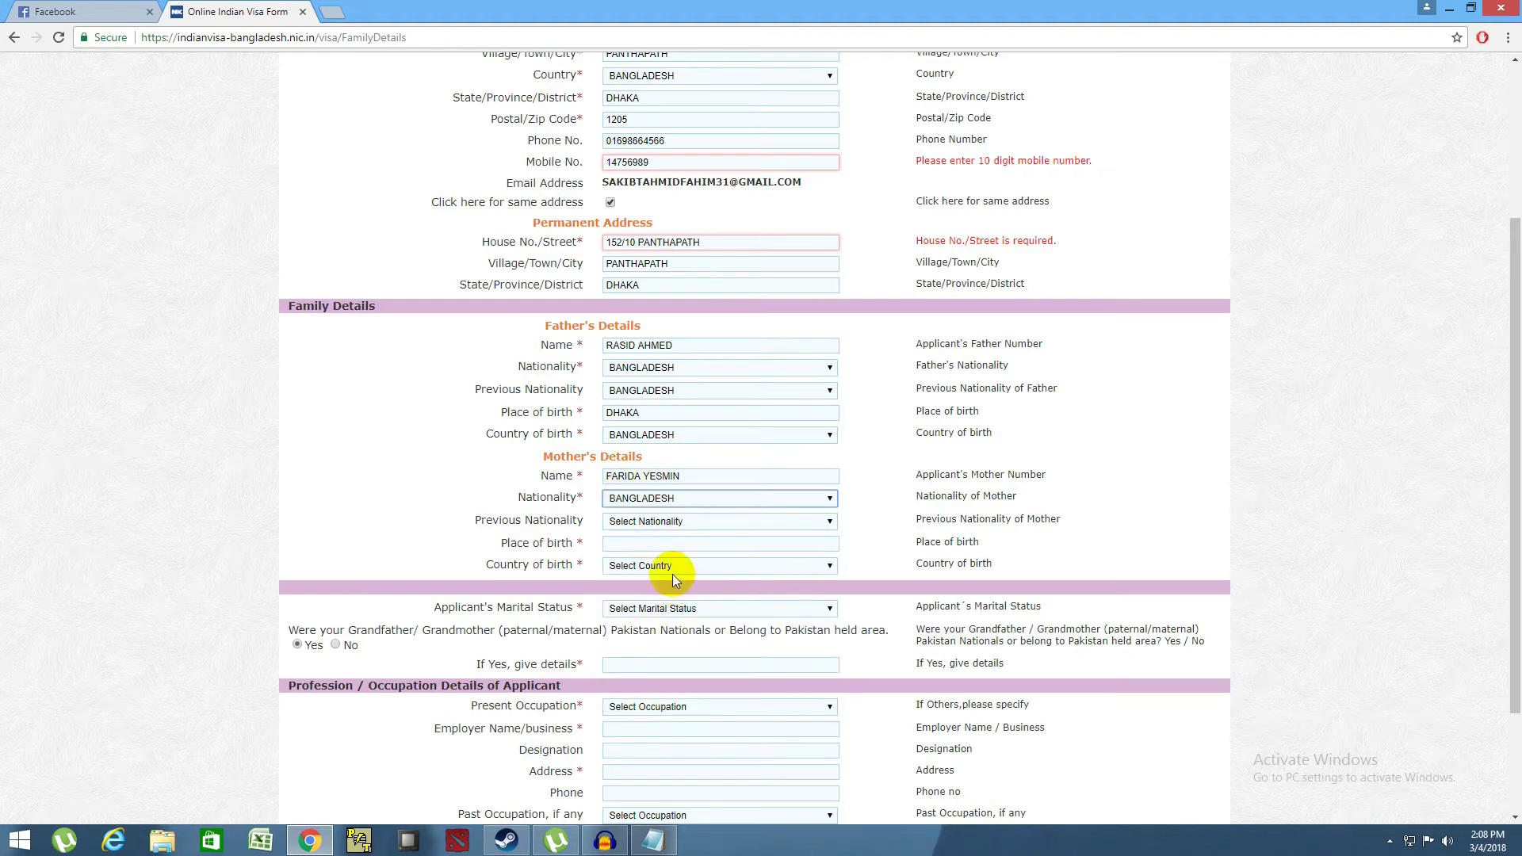
{"action": "left_click", "coordinate": [672, 523]}
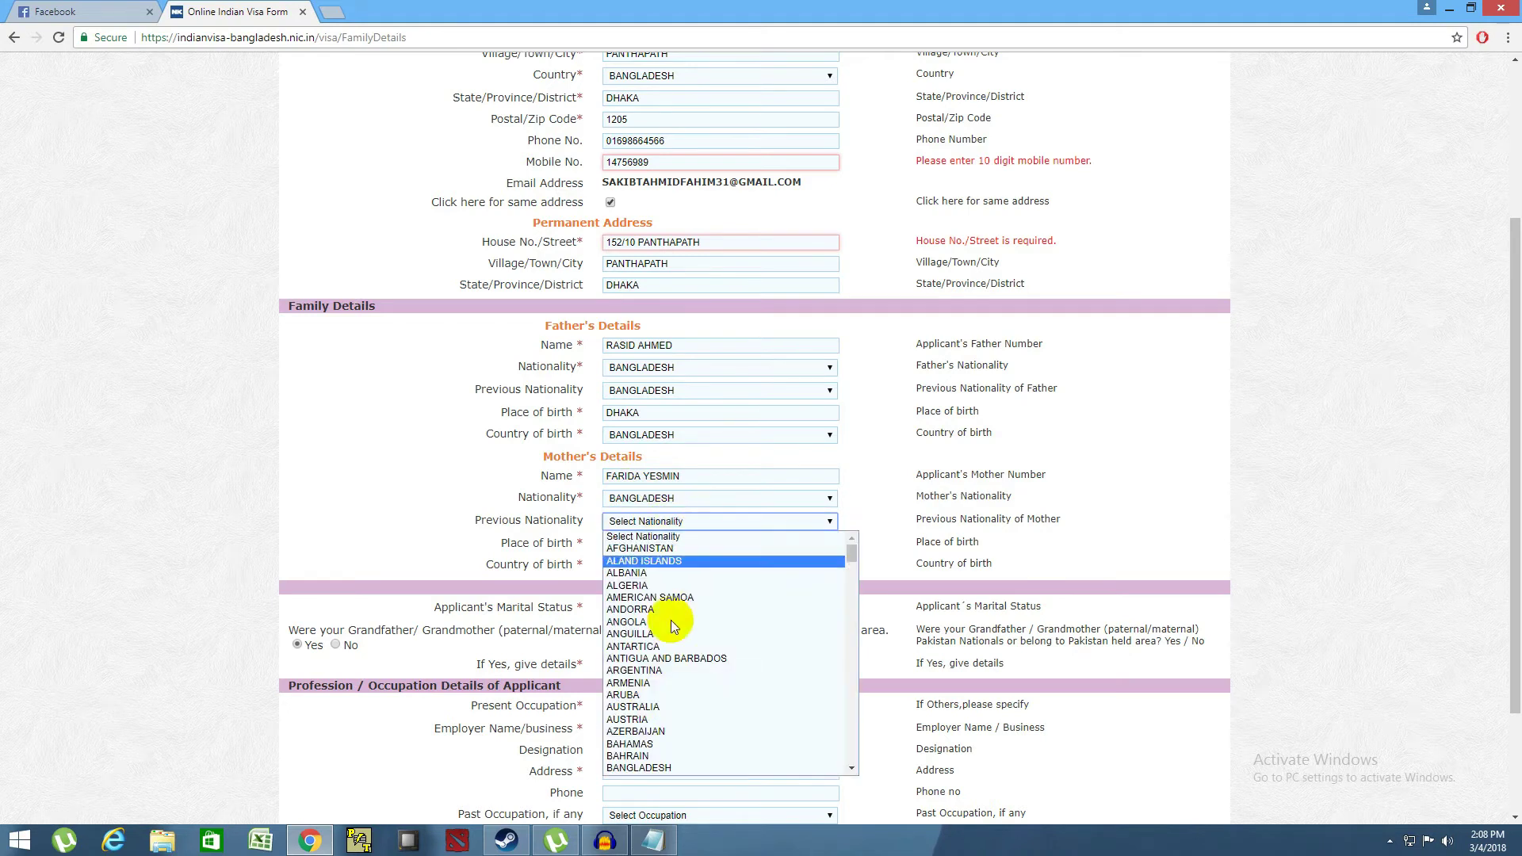
{"action": "left_click", "coordinate": [630, 764]}
- Set the mother's place of birth to DHAKA and country of birth to BANGLADESH, correcting BAHRAIN
{"action": "left_click", "coordinate": [639, 546]}
{"action": "type", "text": "DHAKA"}
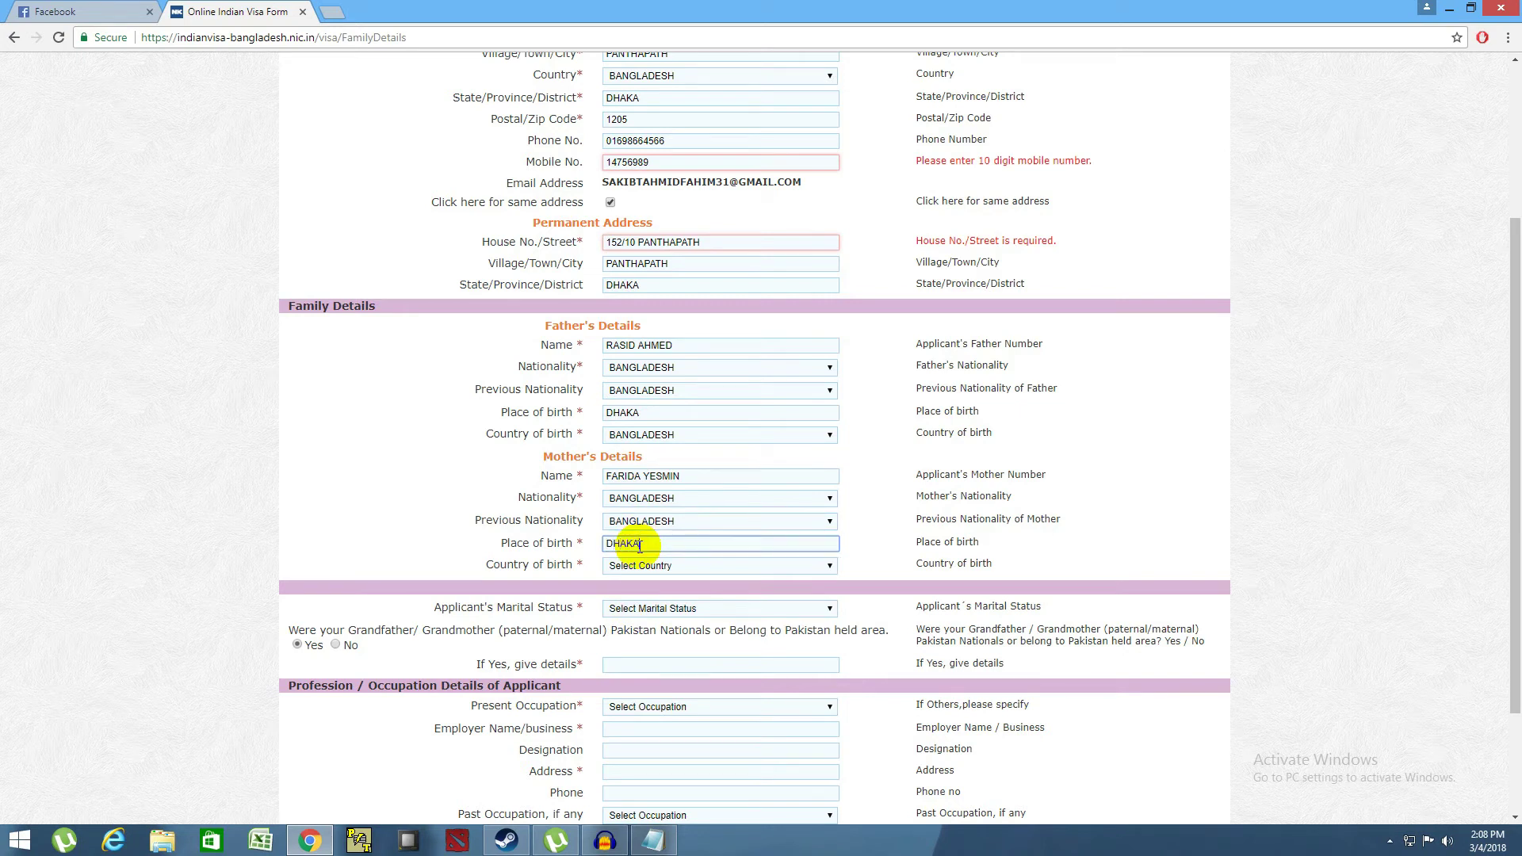
{"action": "scroll", "coordinate": [640, 523], "scroll_direction": "down", "scroll_amount": 1}
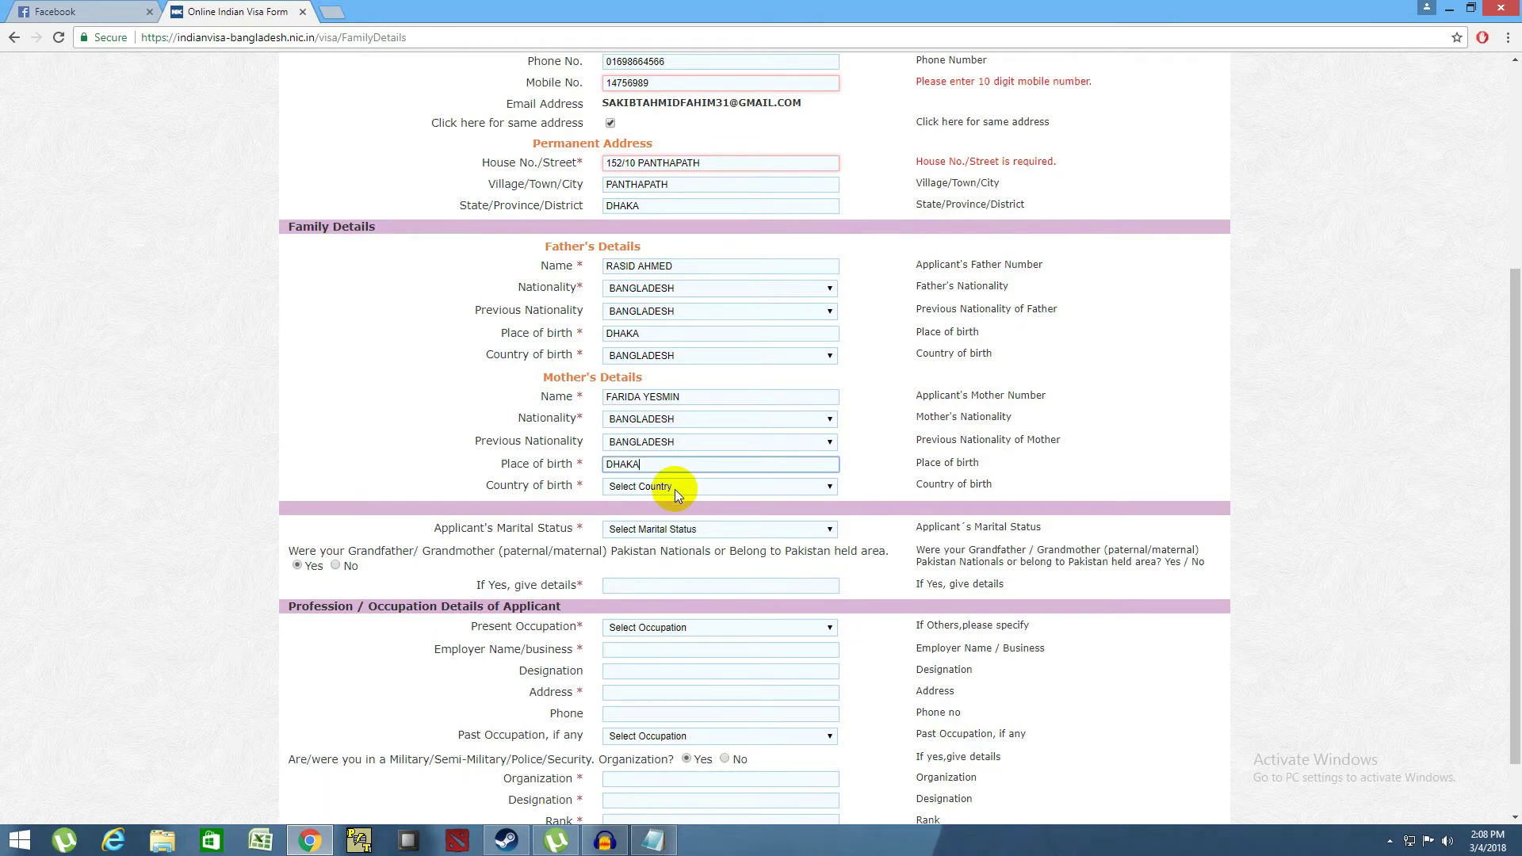
{"action": "left_click", "coordinate": [673, 488]}
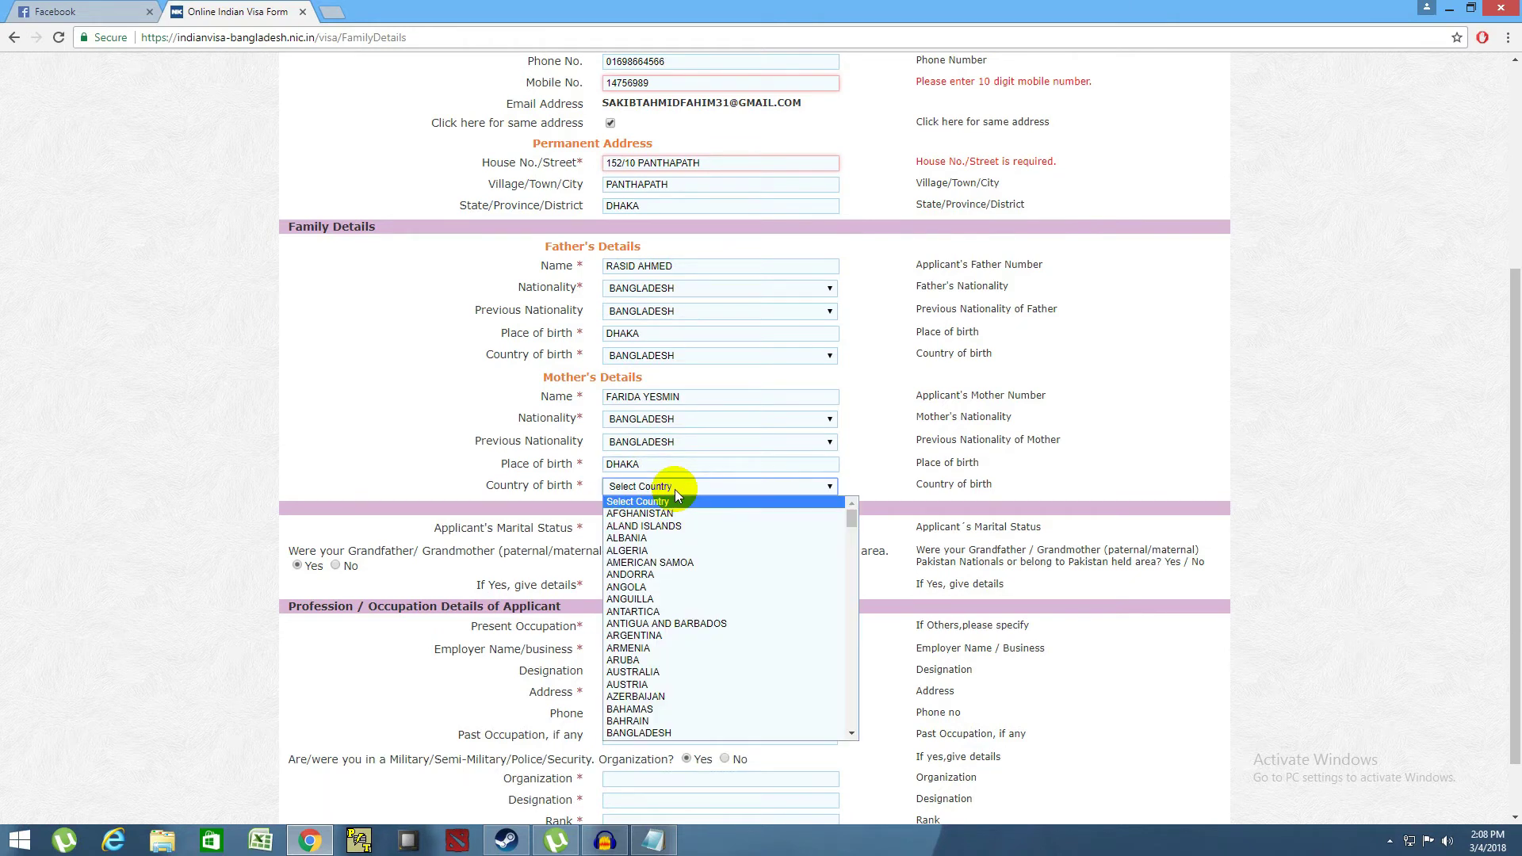
{"action": "left_click", "coordinate": [659, 721]}
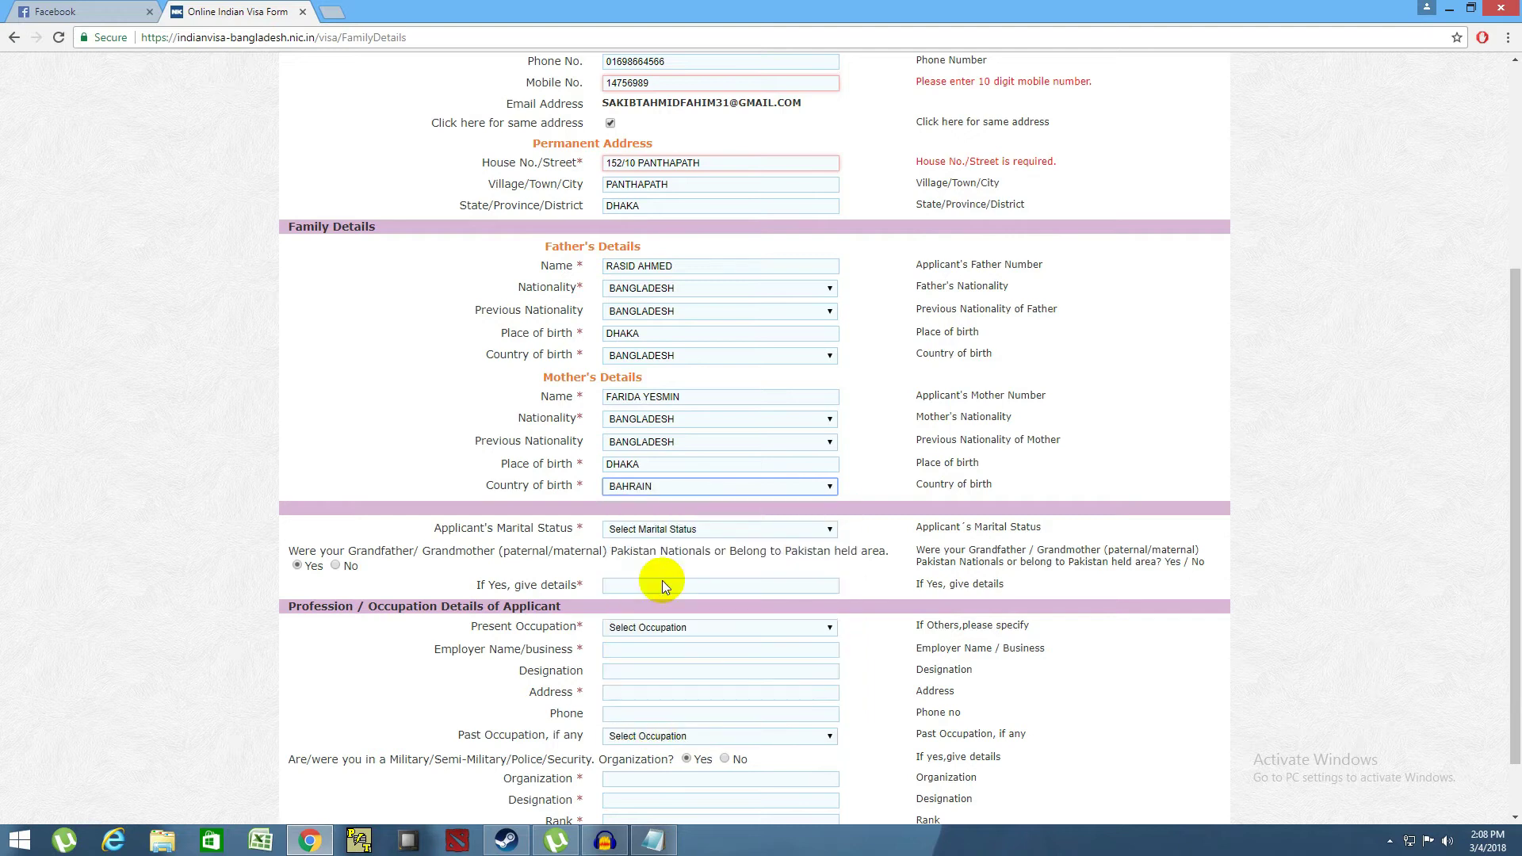
{"action": "left_click", "coordinate": [656, 487]}
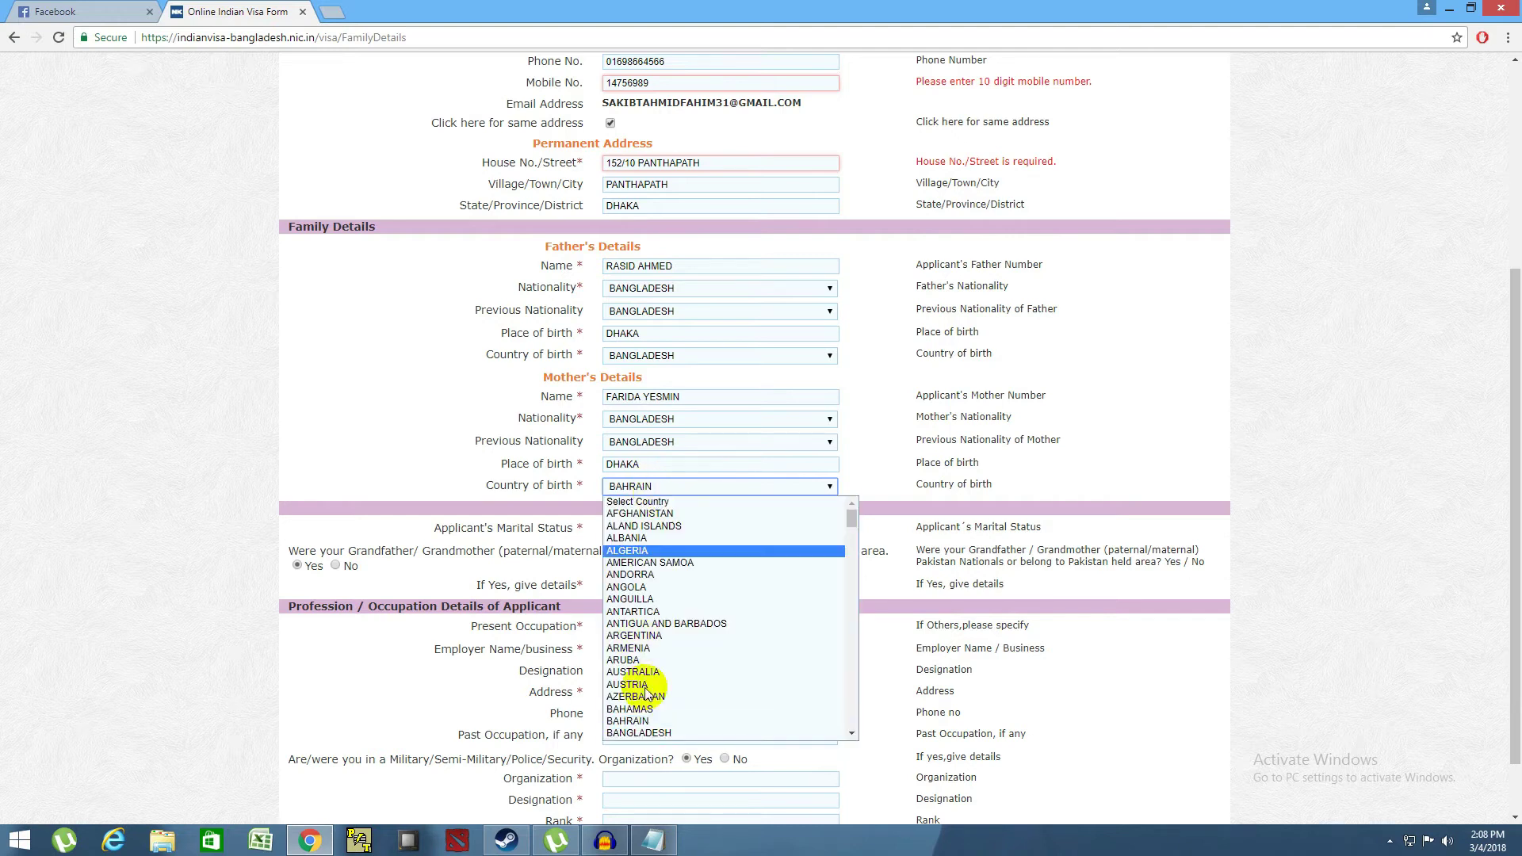
{"action": "left_click", "coordinate": [646, 734]}
{"action": "scroll", "coordinate": [649, 483], "scroll_direction": "down", "scroll_amount": 1}
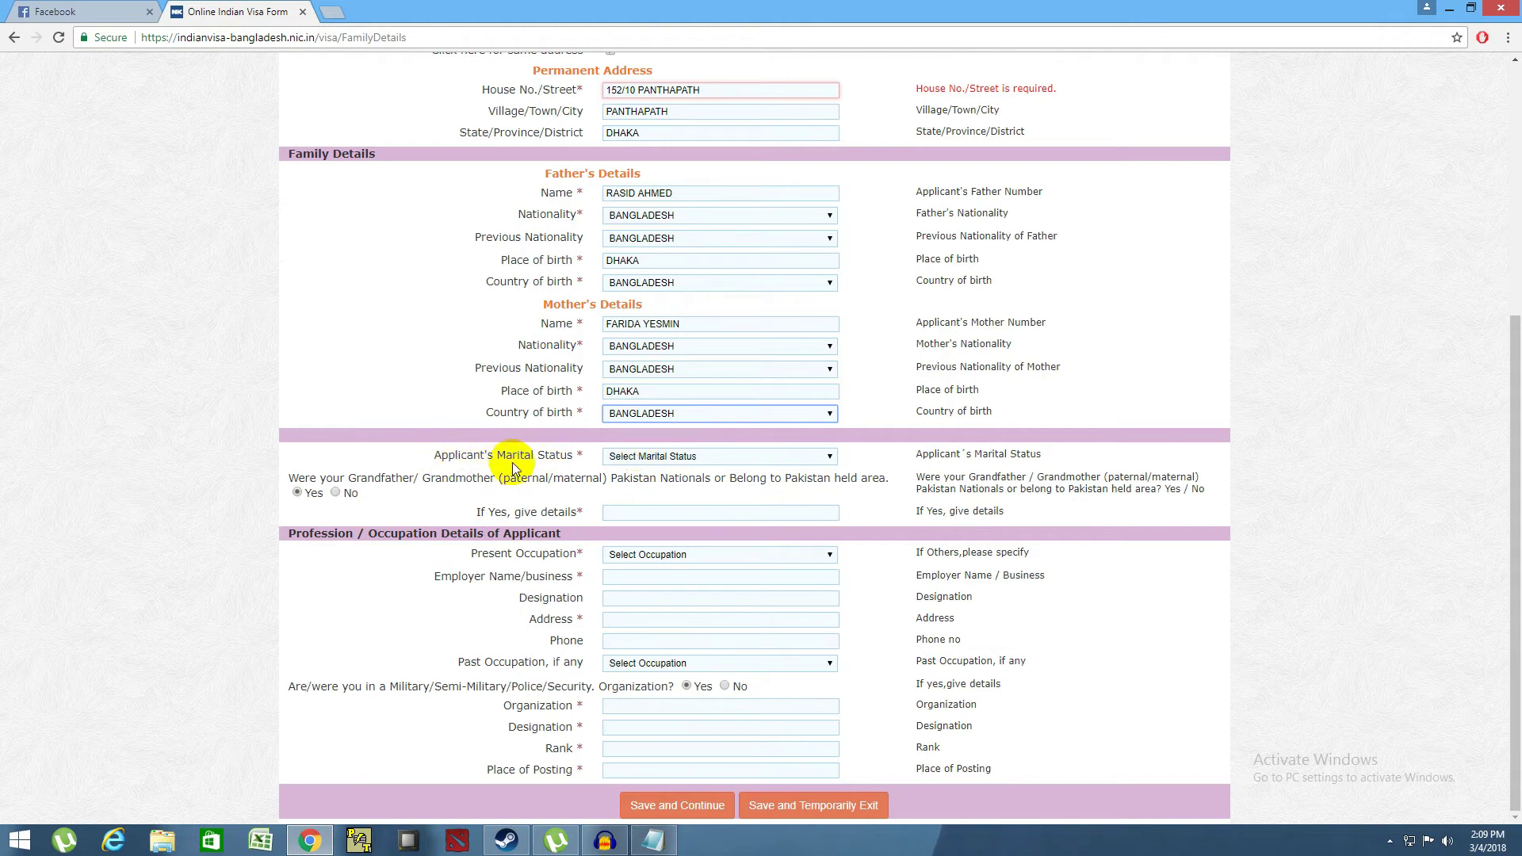
- Choose SINGLE as marital status and answer No to grandparents being Pakistan nationals
{"action": "left_click", "coordinate": [662, 458]}
{"action": "left_click", "coordinate": [626, 496]}
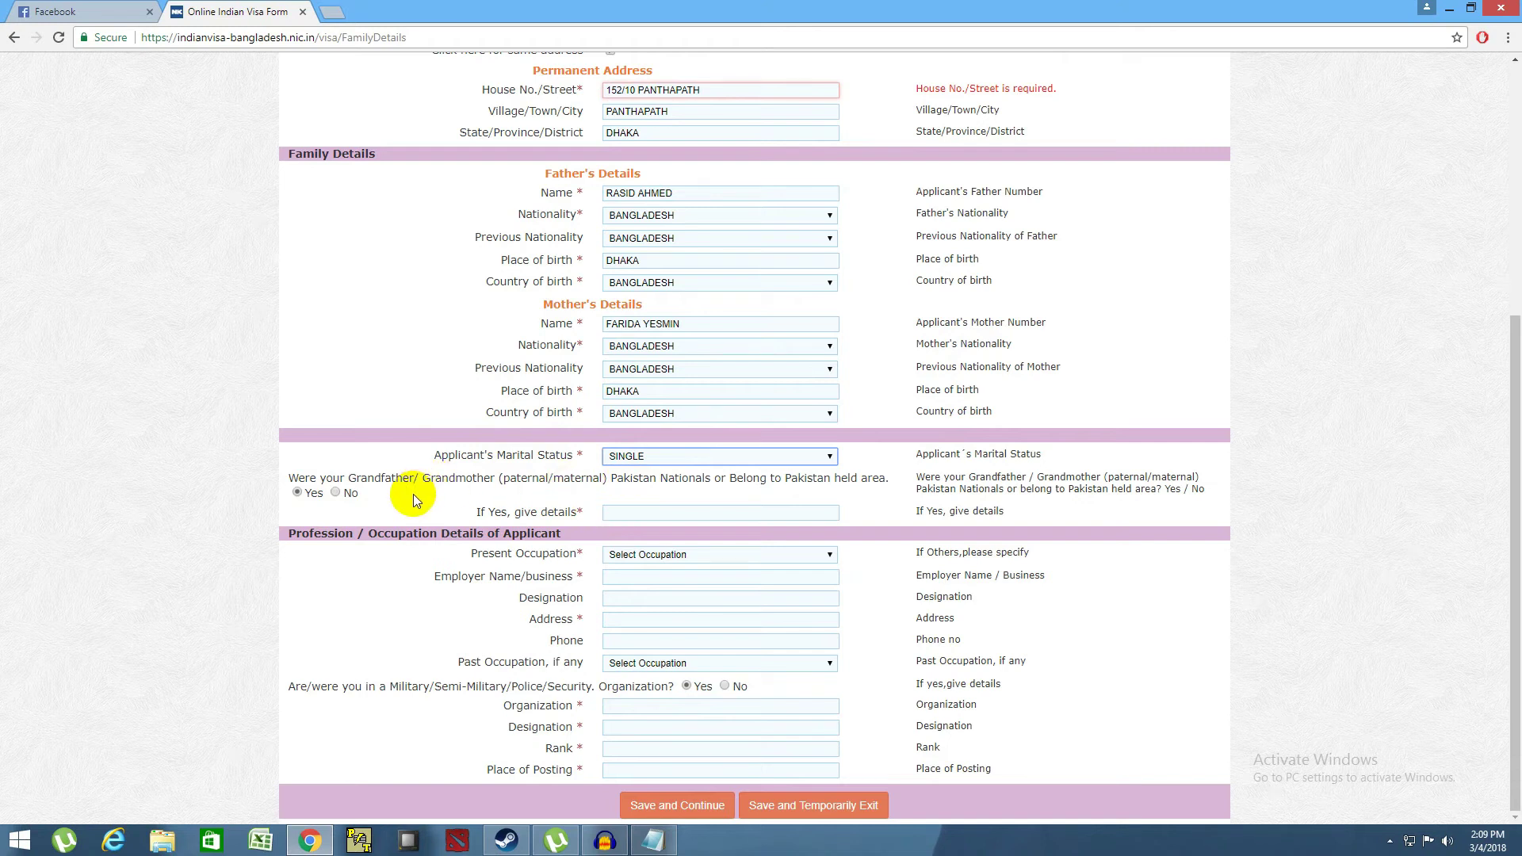
{"action": "left_click", "coordinate": [347, 493]}
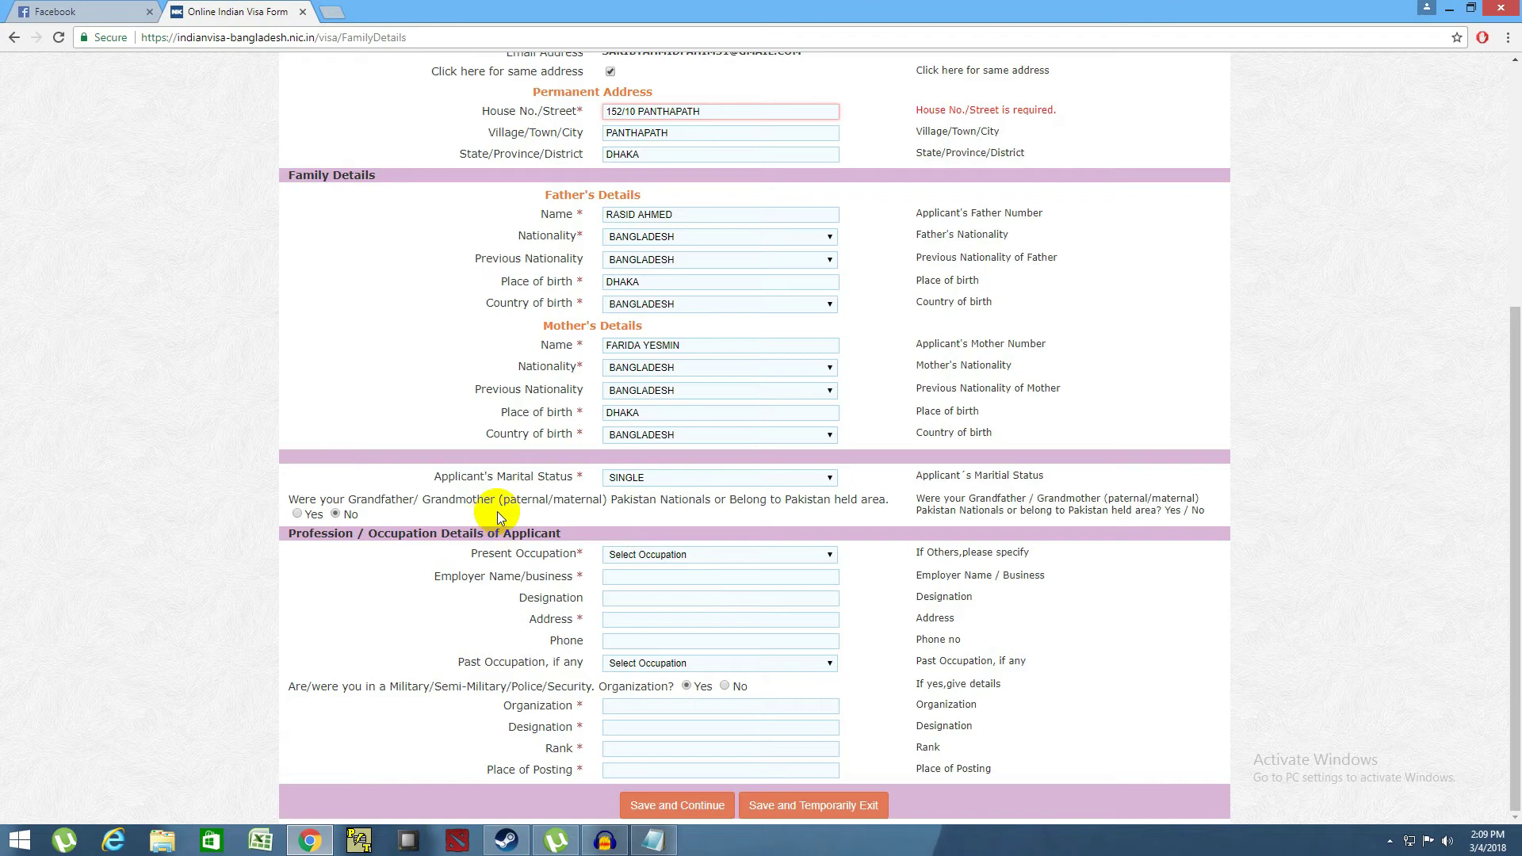
- Choose STUDENT as present occupation and Father as whose occupation details to specify
{"action": "left_click", "coordinate": [660, 559]}
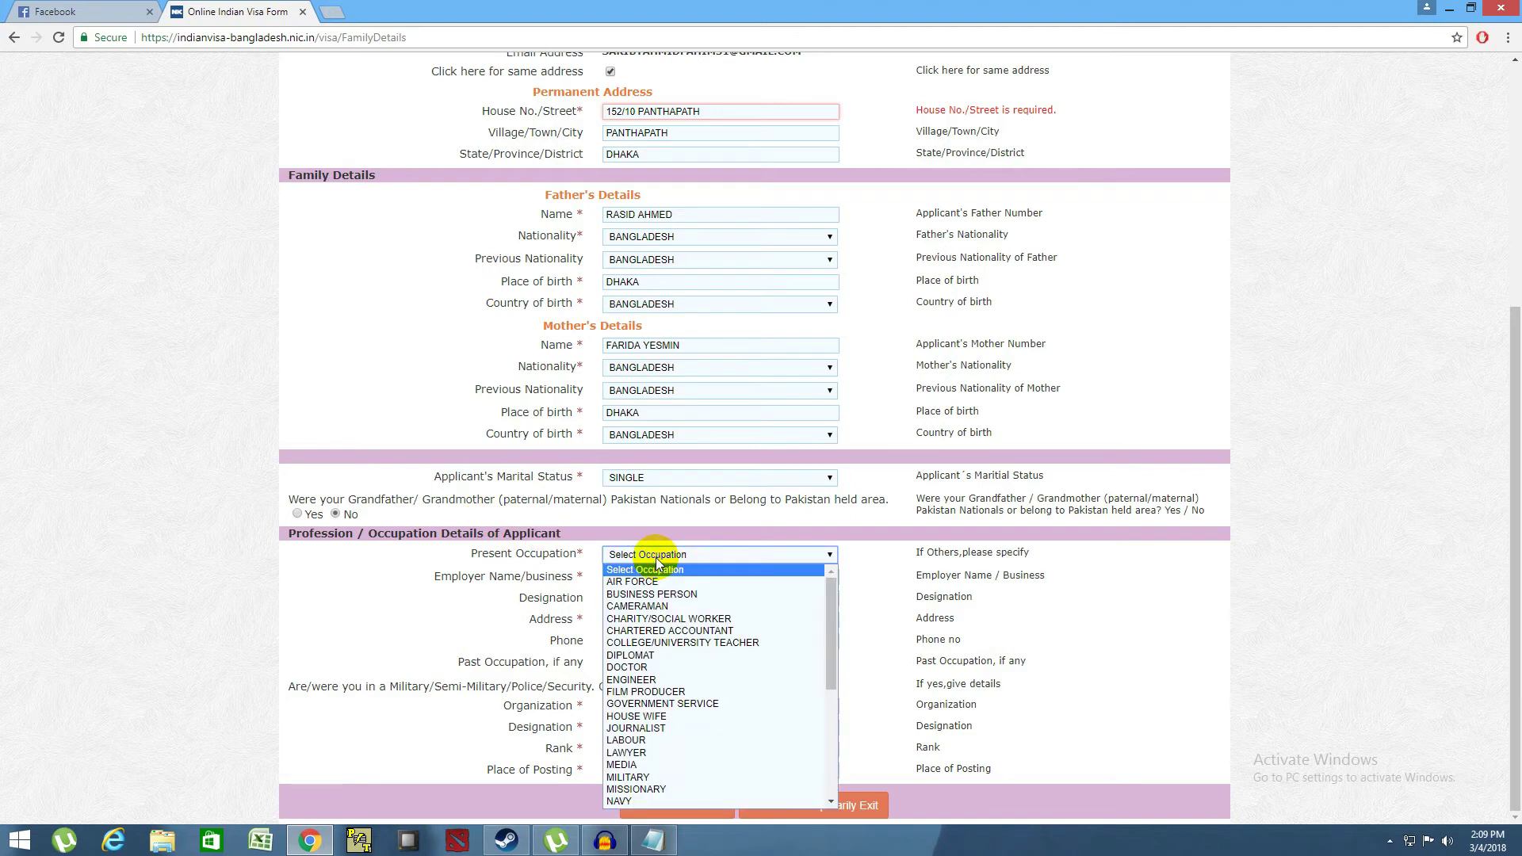
{"action": "scroll", "coordinate": [683, 739], "scroll_direction": "down", "scroll_amount": 3}
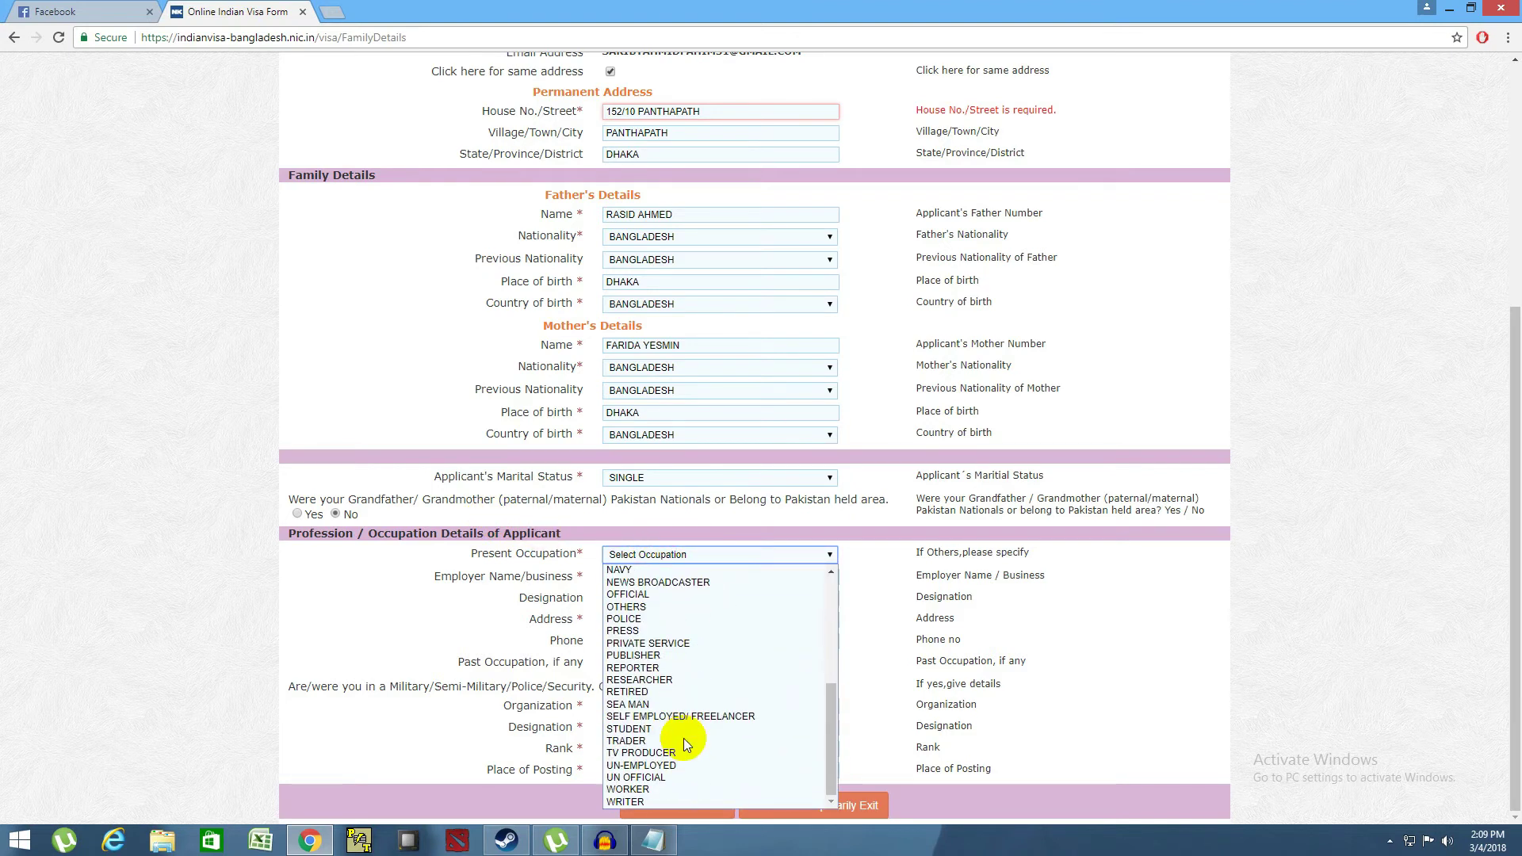
{"action": "left_click", "coordinate": [644, 728]}
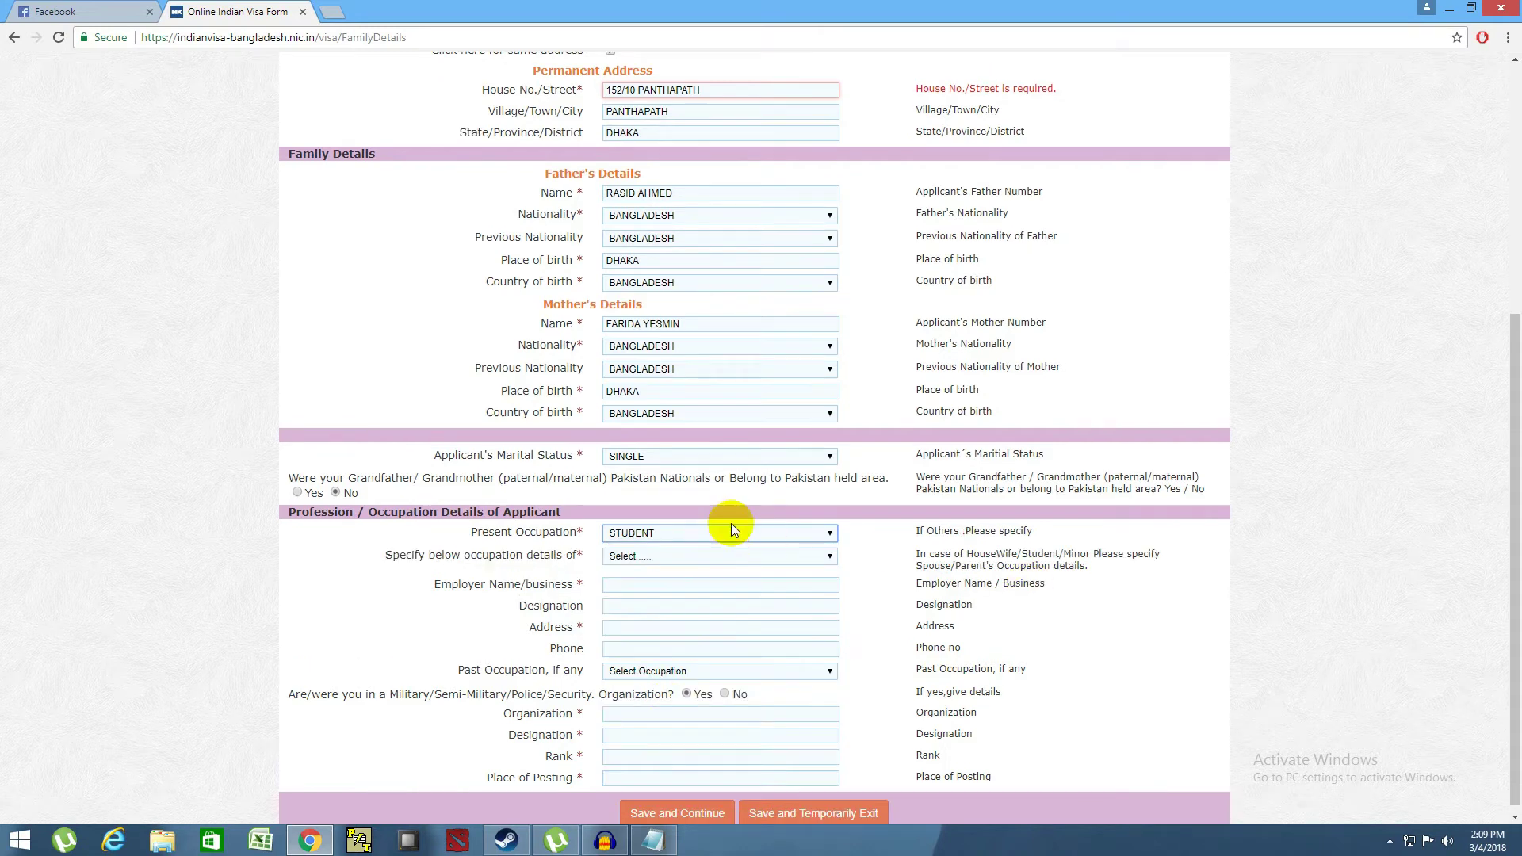
{"action": "left_click", "coordinate": [671, 558]}
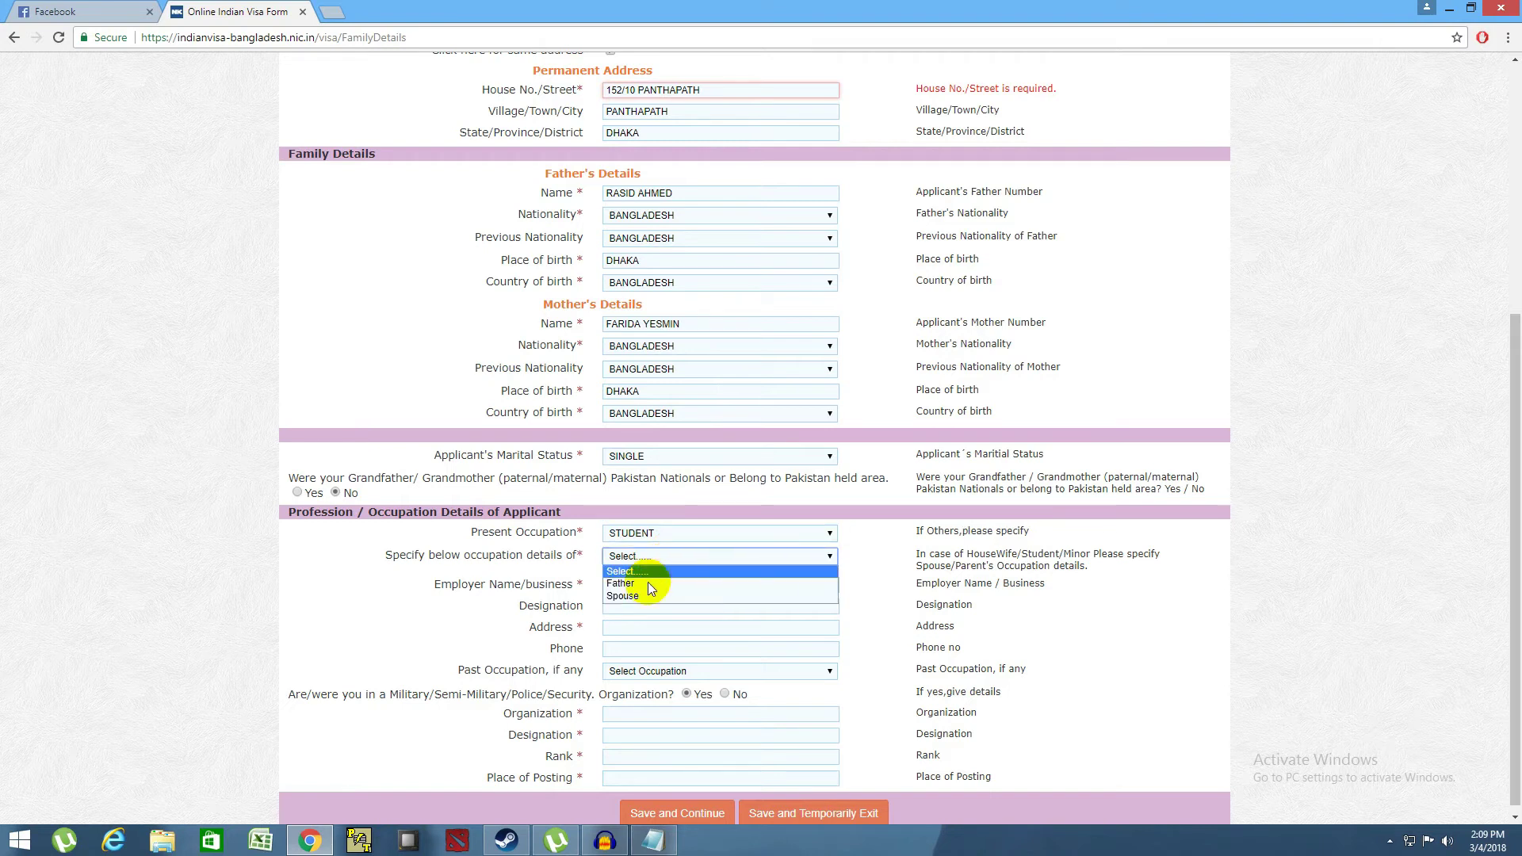
{"action": "left_click", "coordinate": [646, 583]}
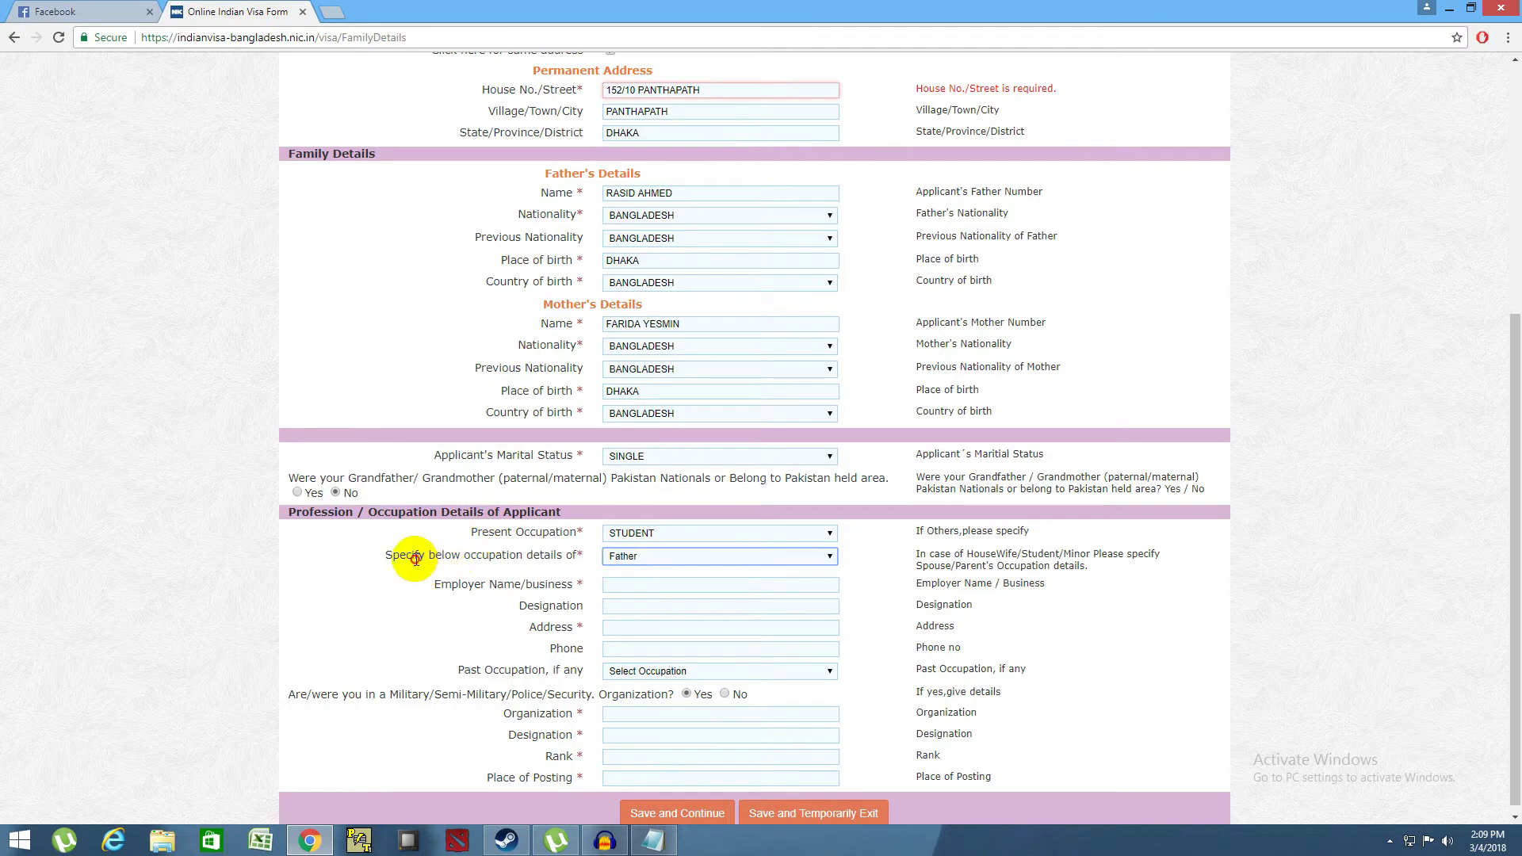
{"action": "left_click_drag", "start_coordinate": [415, 556], "coordinate": [588, 558]}
{"action": "left_click", "coordinate": [583, 559]}
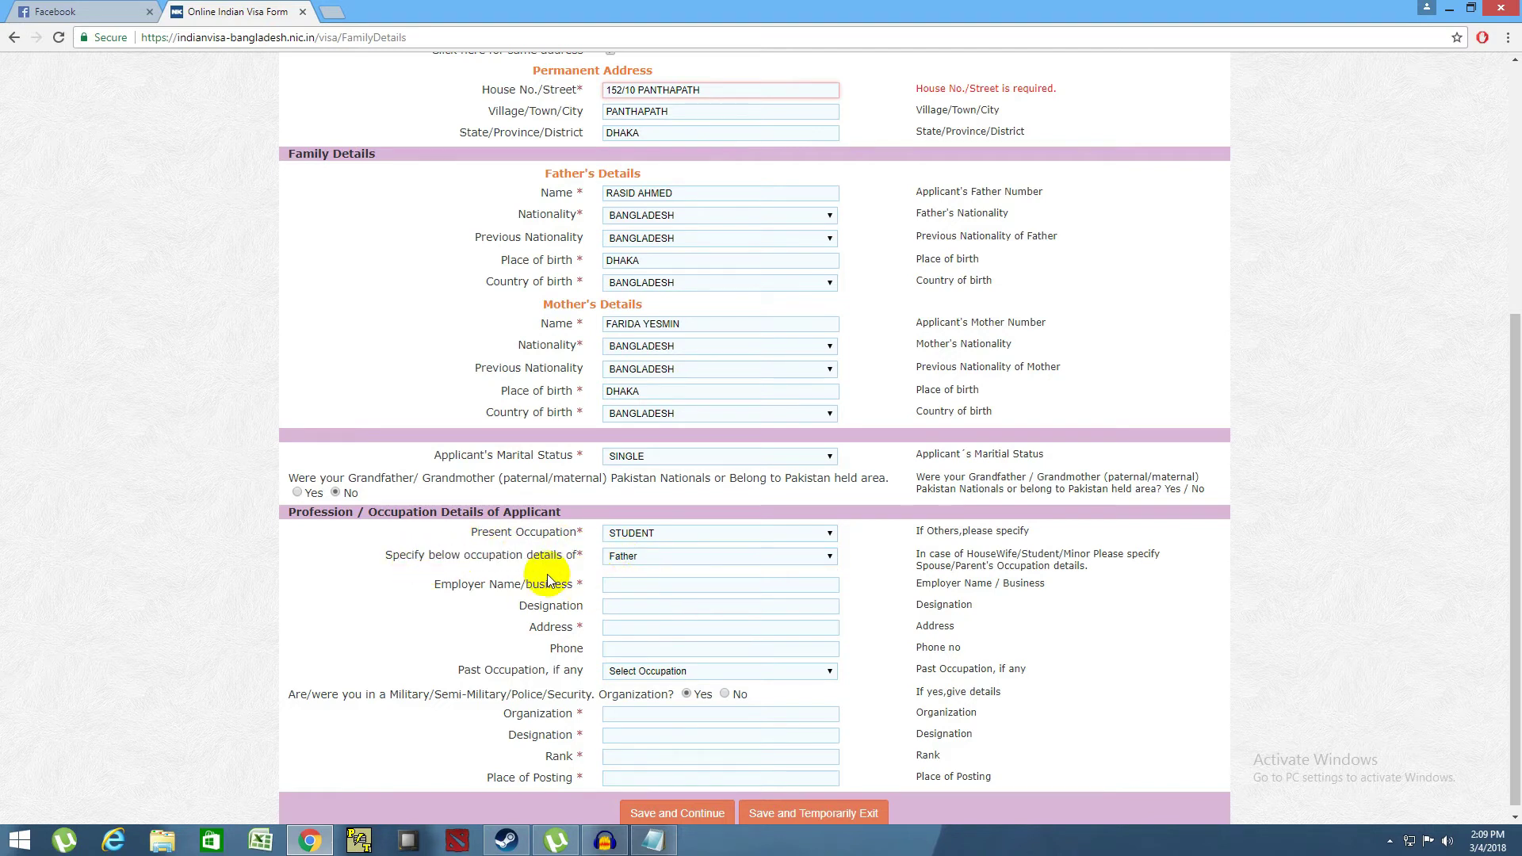
{"action": "left_click", "coordinate": [629, 583]}
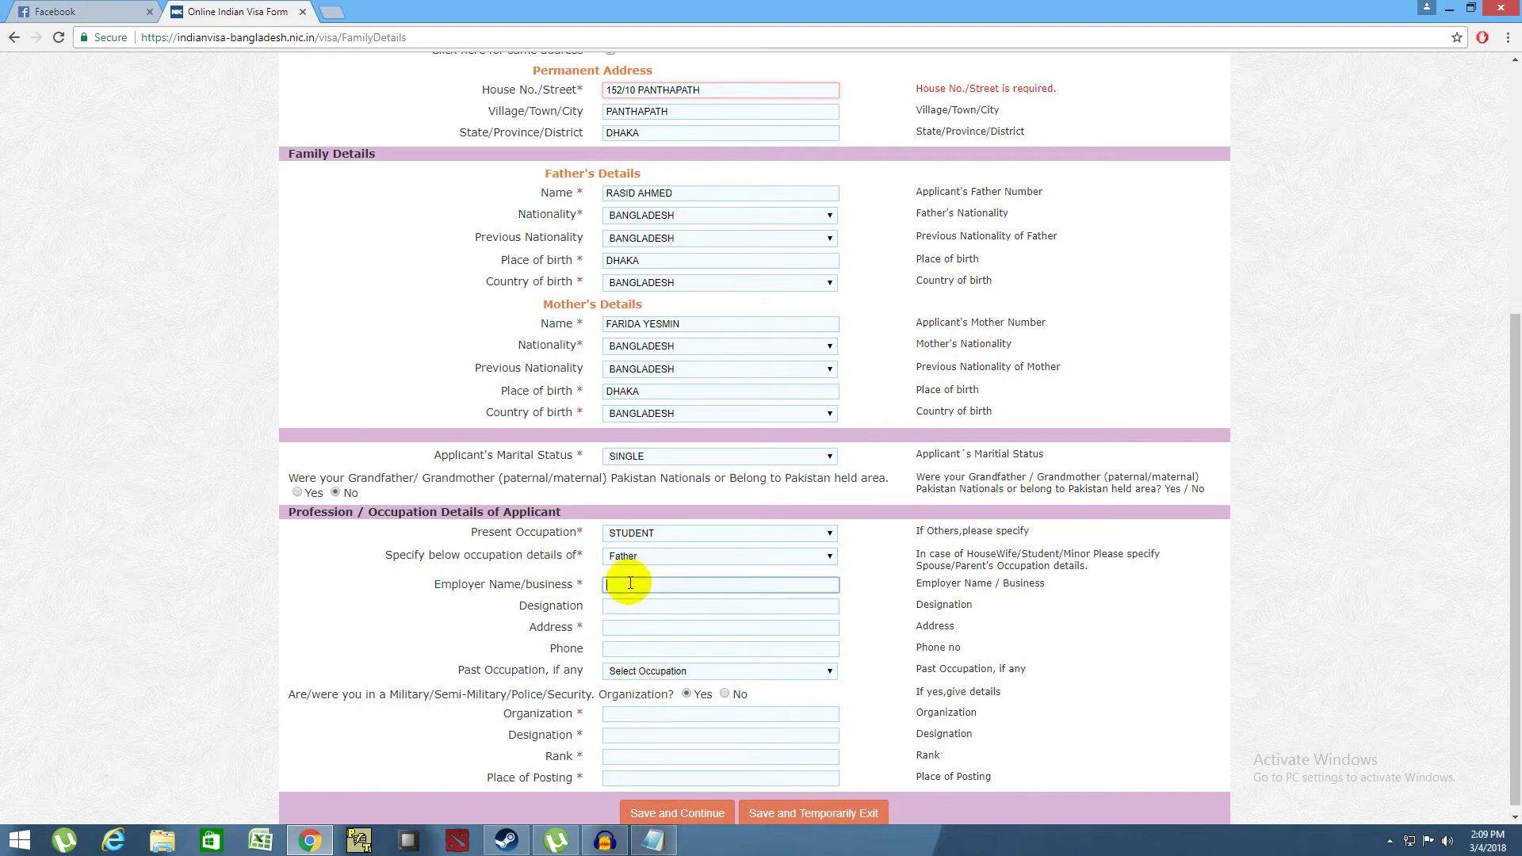
- Enter employer name BIRDEM HOSPITAL and designation MEDICAL TECHNOLOGIST
{"action": "scroll", "coordinate": [492, 577], "scroll_direction": "down", "scroll_amount": 1}
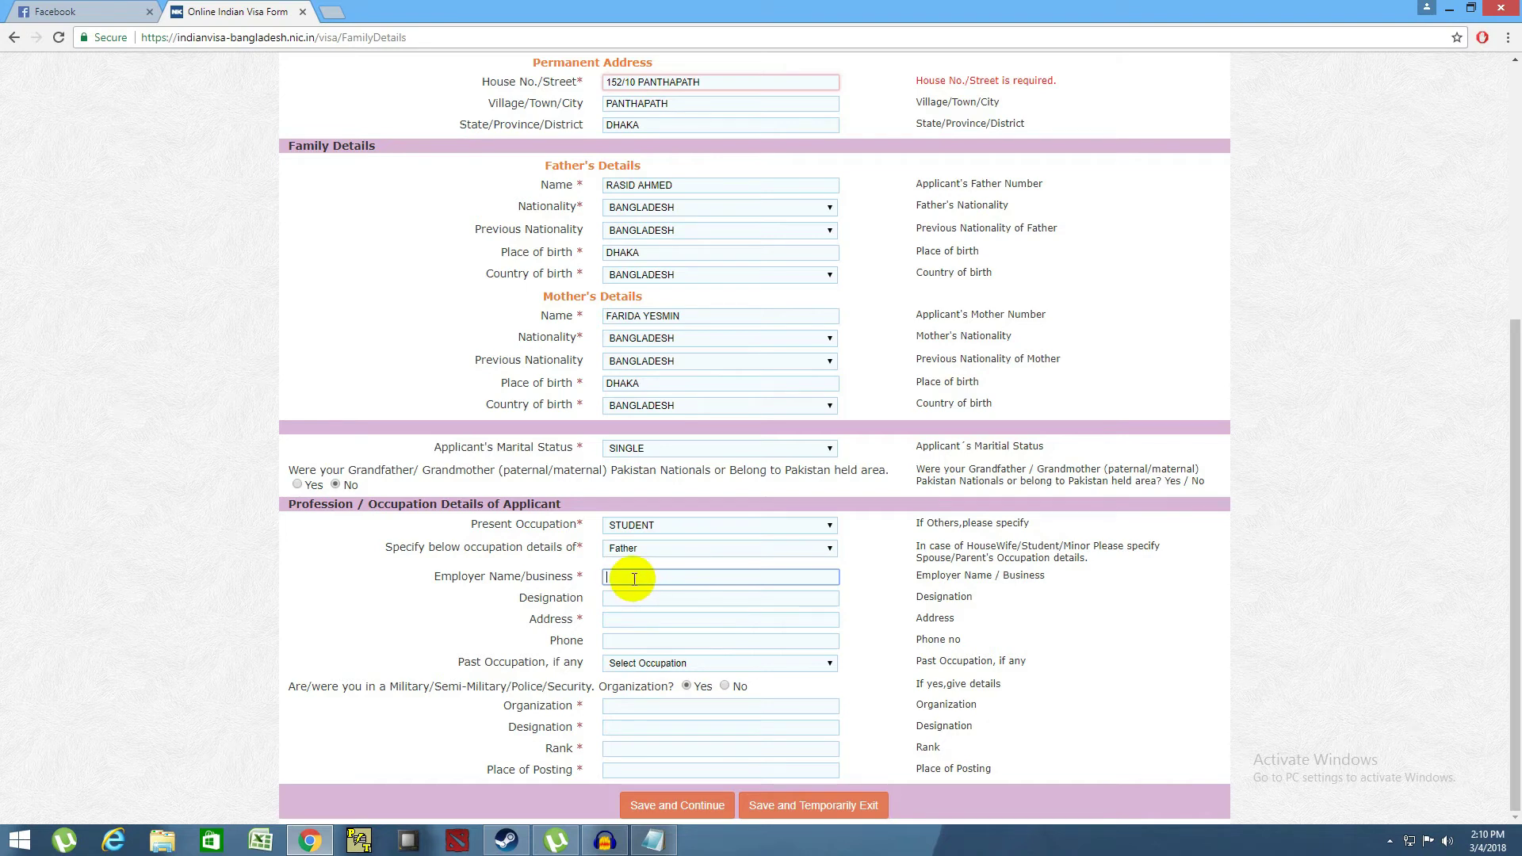
{"action": "type", "text": "BIRDEM HOSPITAL"}
{"action": "left_click", "coordinate": [617, 599]}
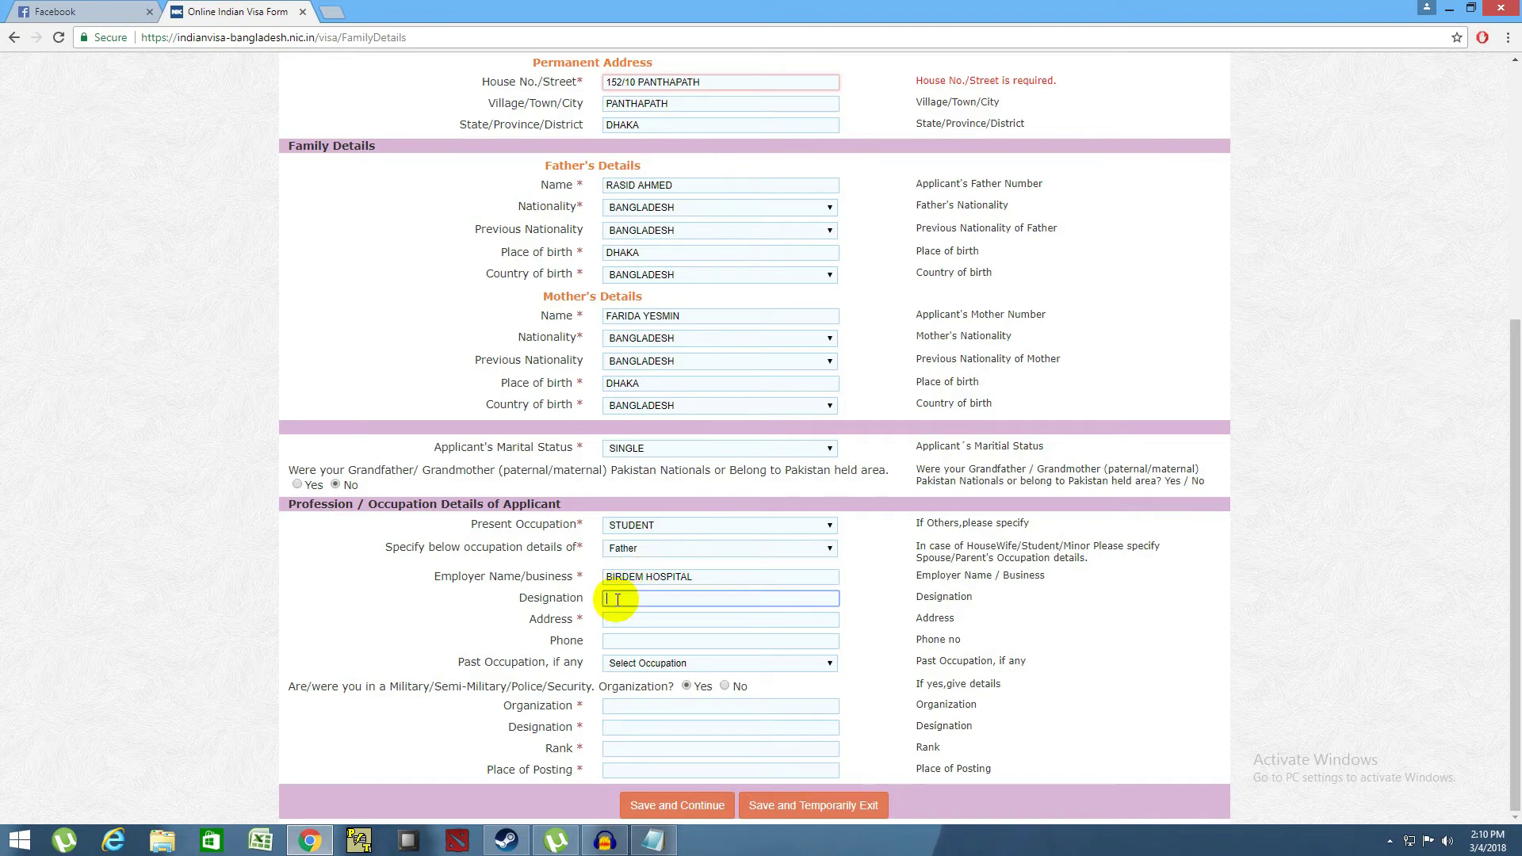
{"action": "type", "text": "MEDICAL TECHNOLOGIST"}
- Enter the employer's address and phone number
{"action": "left_click", "coordinate": [636, 619]}
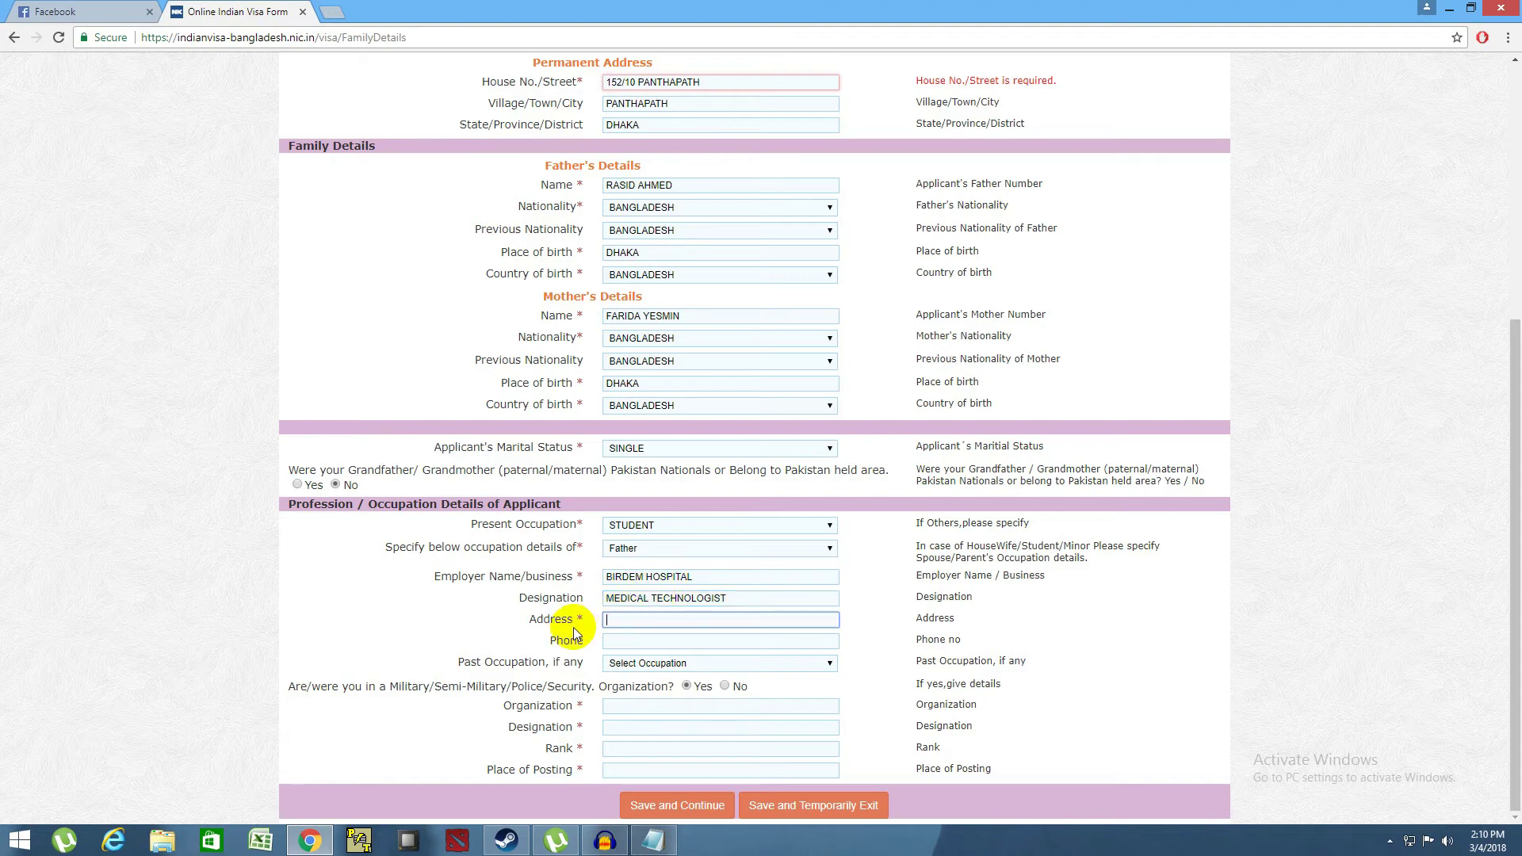
{"action": "left_click_drag", "start_coordinate": [695, 576], "coordinate": [595, 578]}
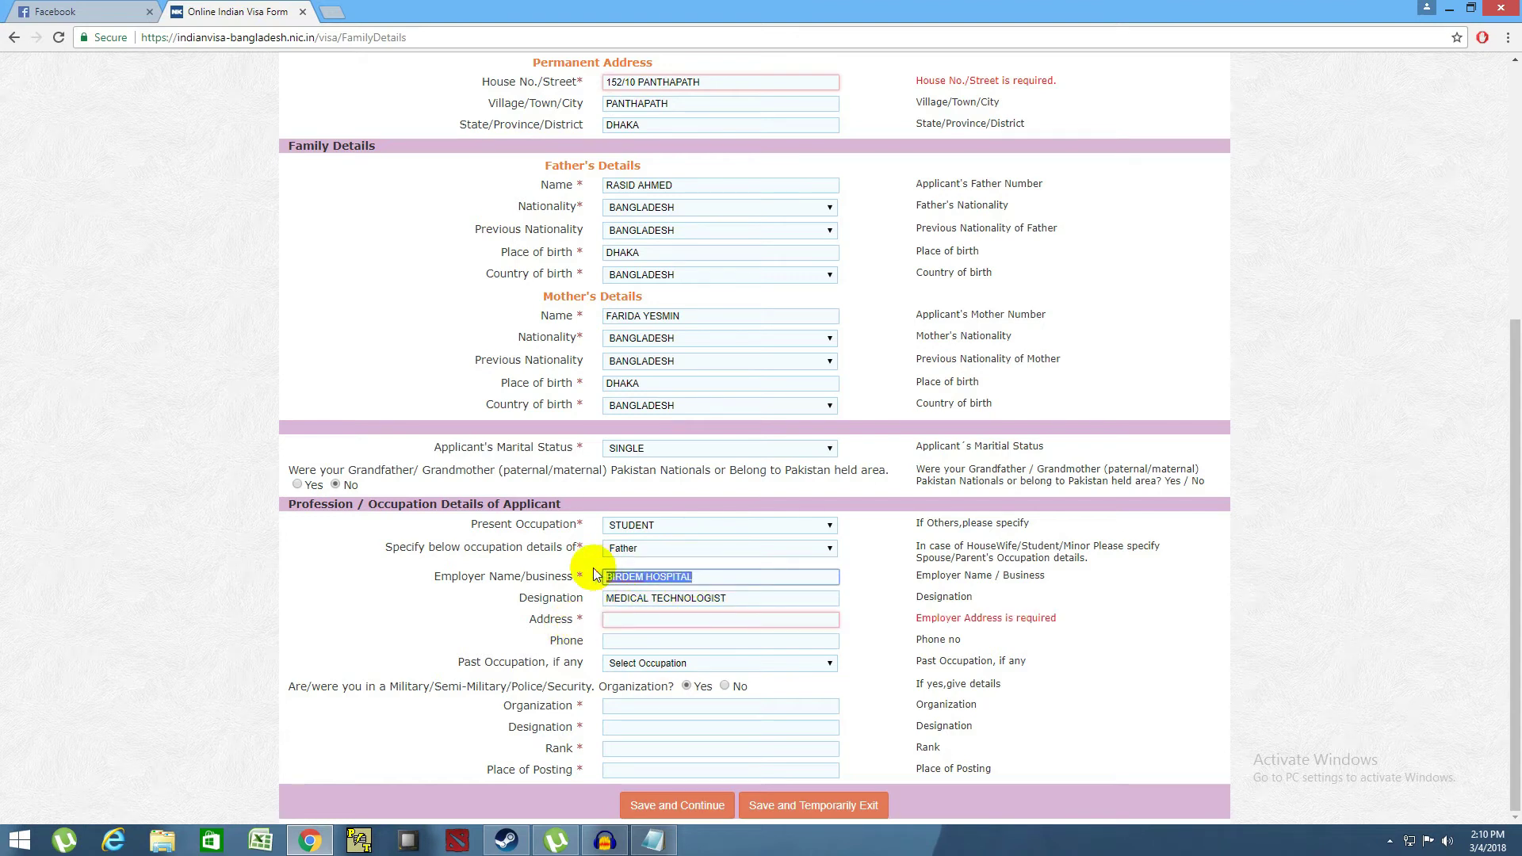
{"action": "left_click", "coordinate": [636, 621]}
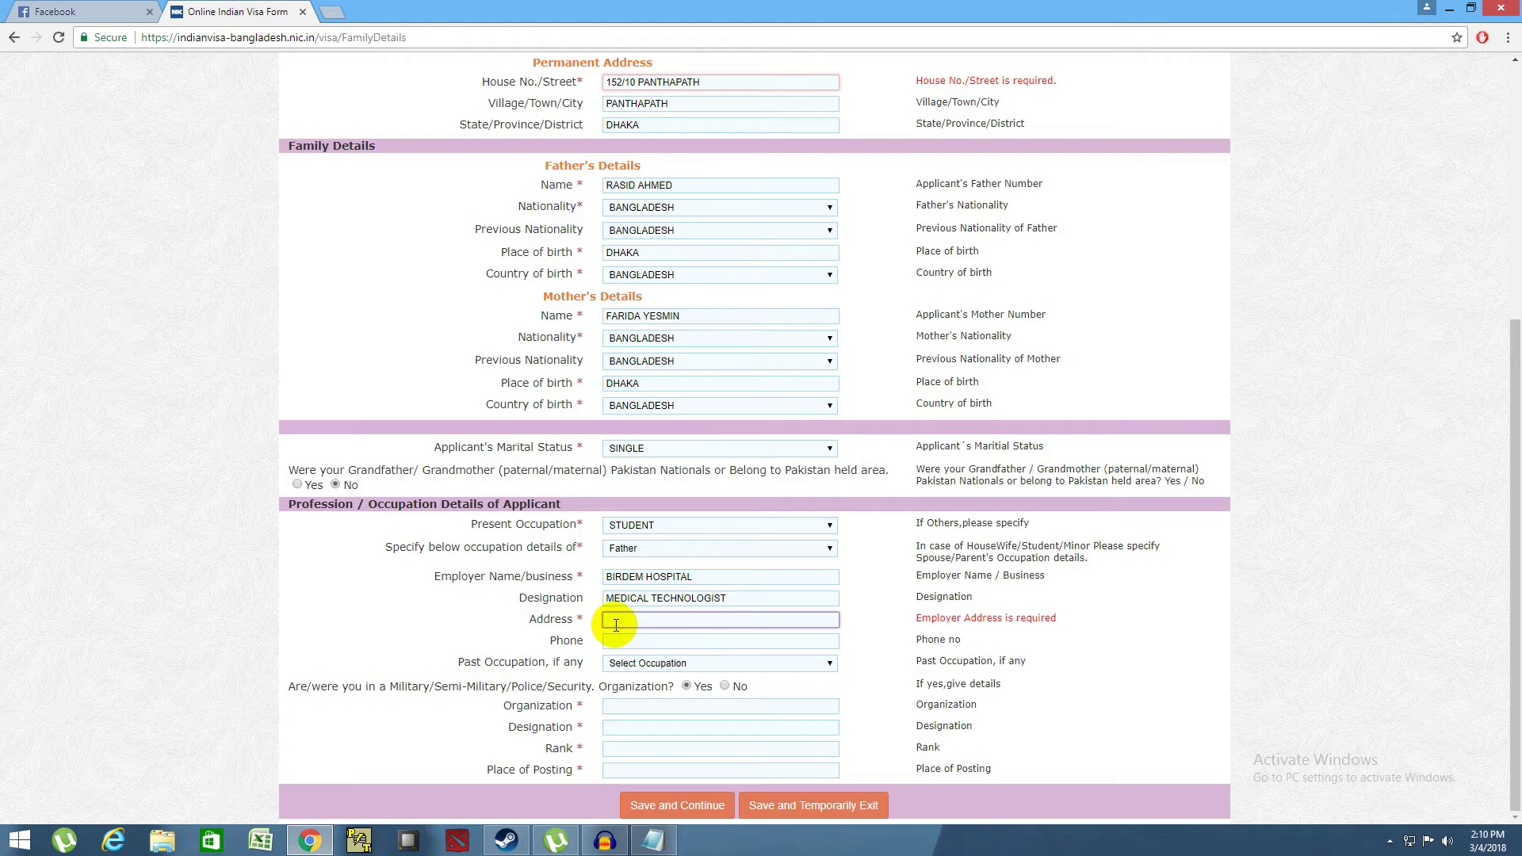
{"action": "type", "text": "122, KAZI NAZRUL ISLAM"}
{"action": "left_click", "coordinate": [698, 646]}
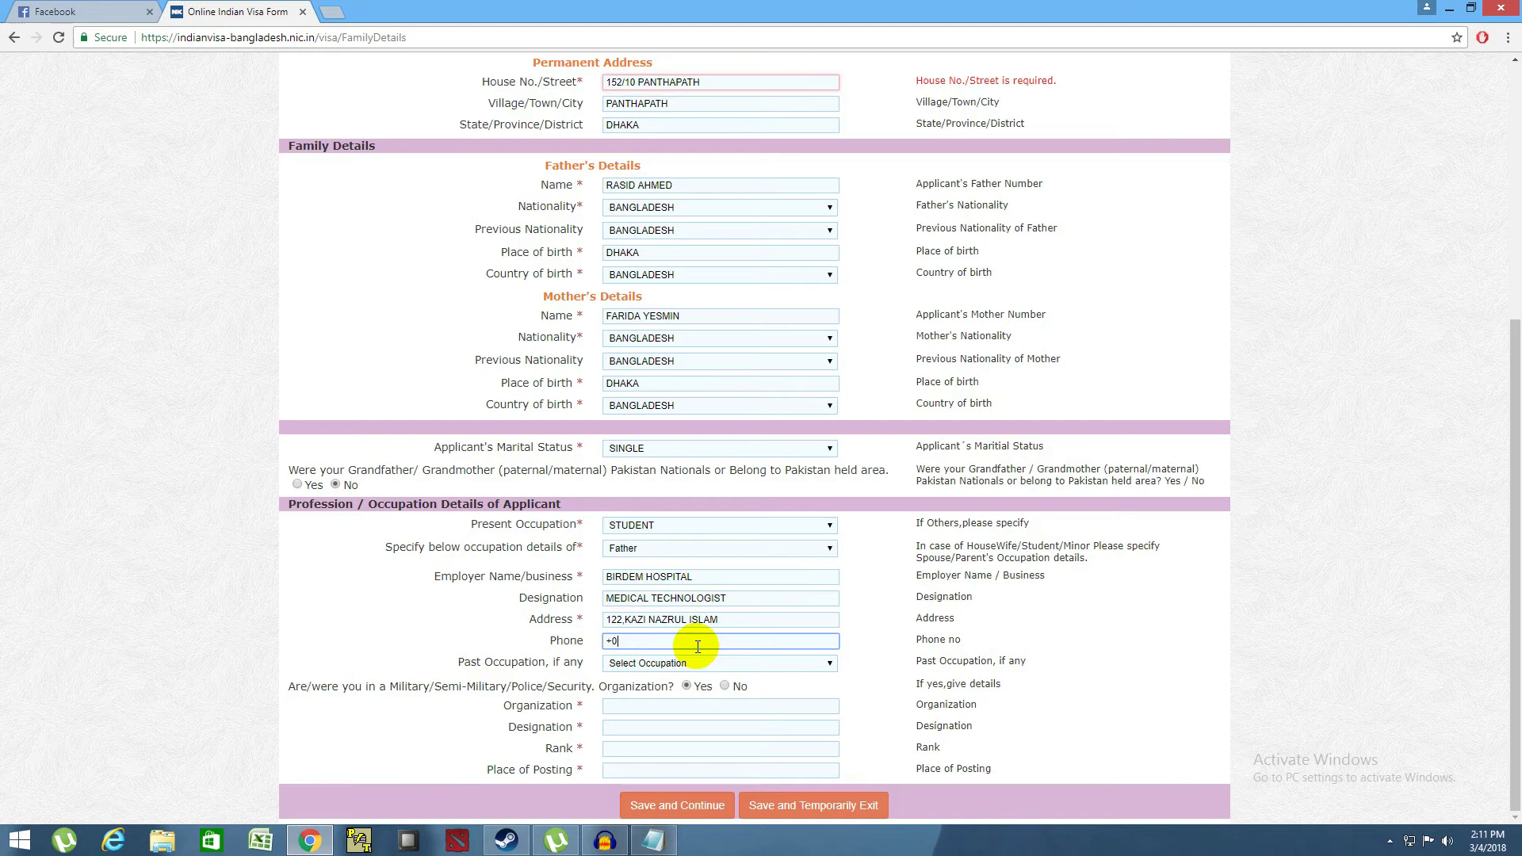
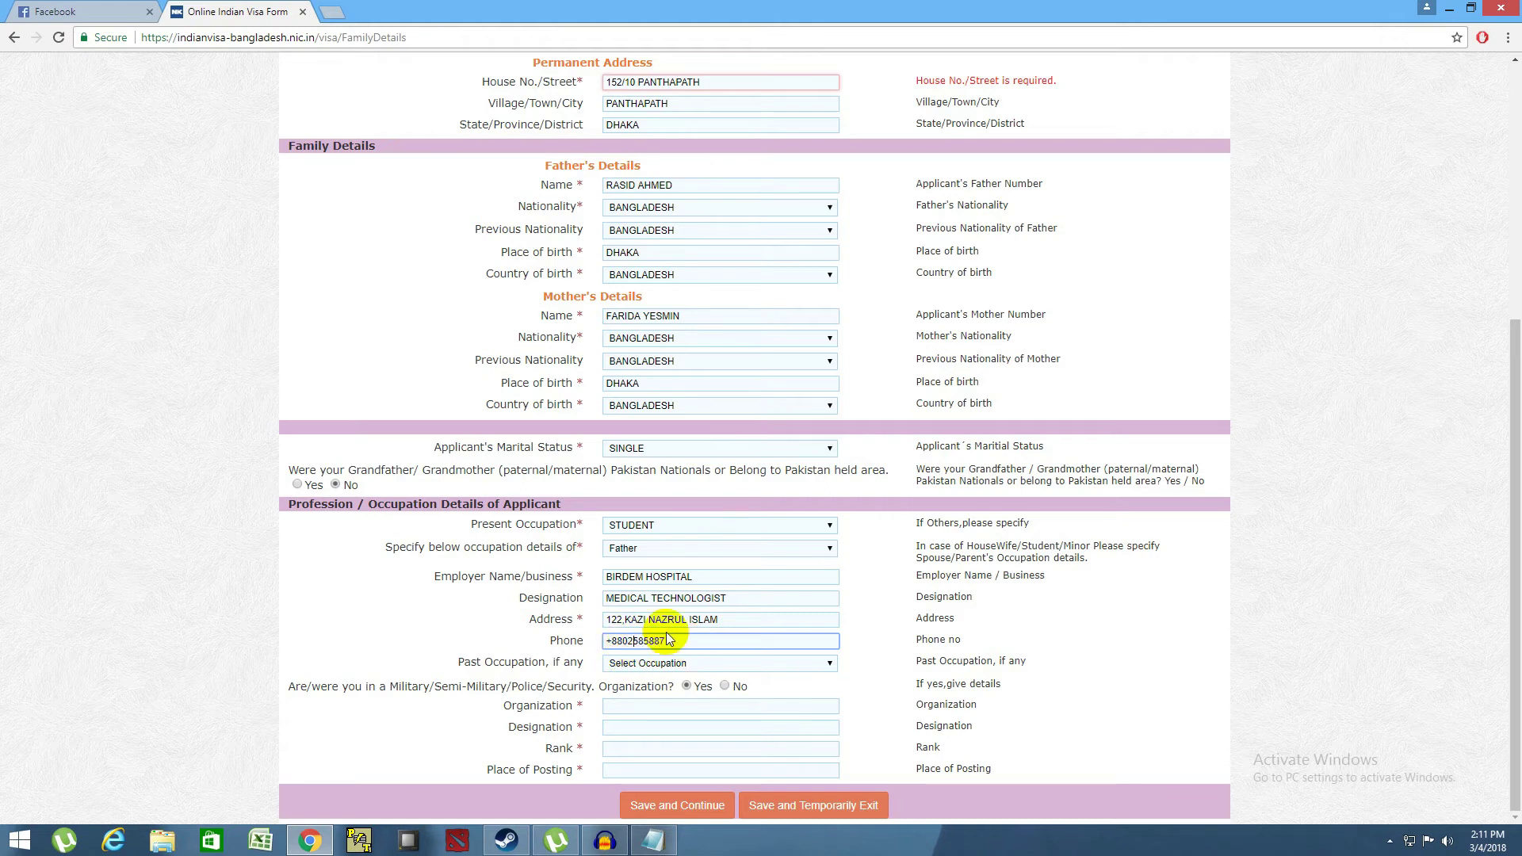
{"action": "left_click", "coordinate": [658, 670]}
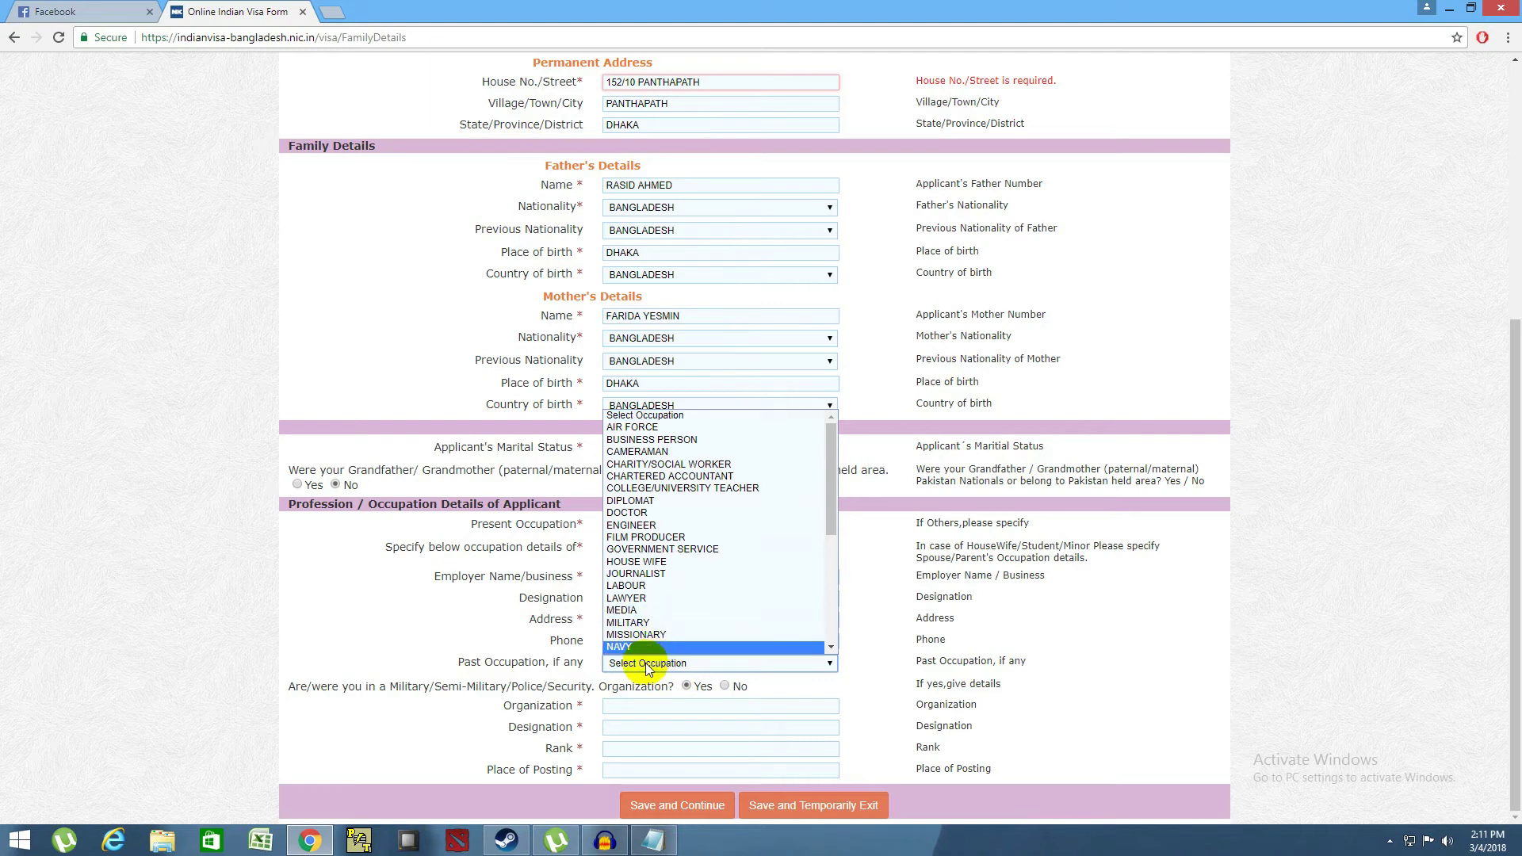
- Leave Past Occupation at Select Occupation and answer No to military, police or security service
{"action": "left_click", "coordinate": [645, 663]}
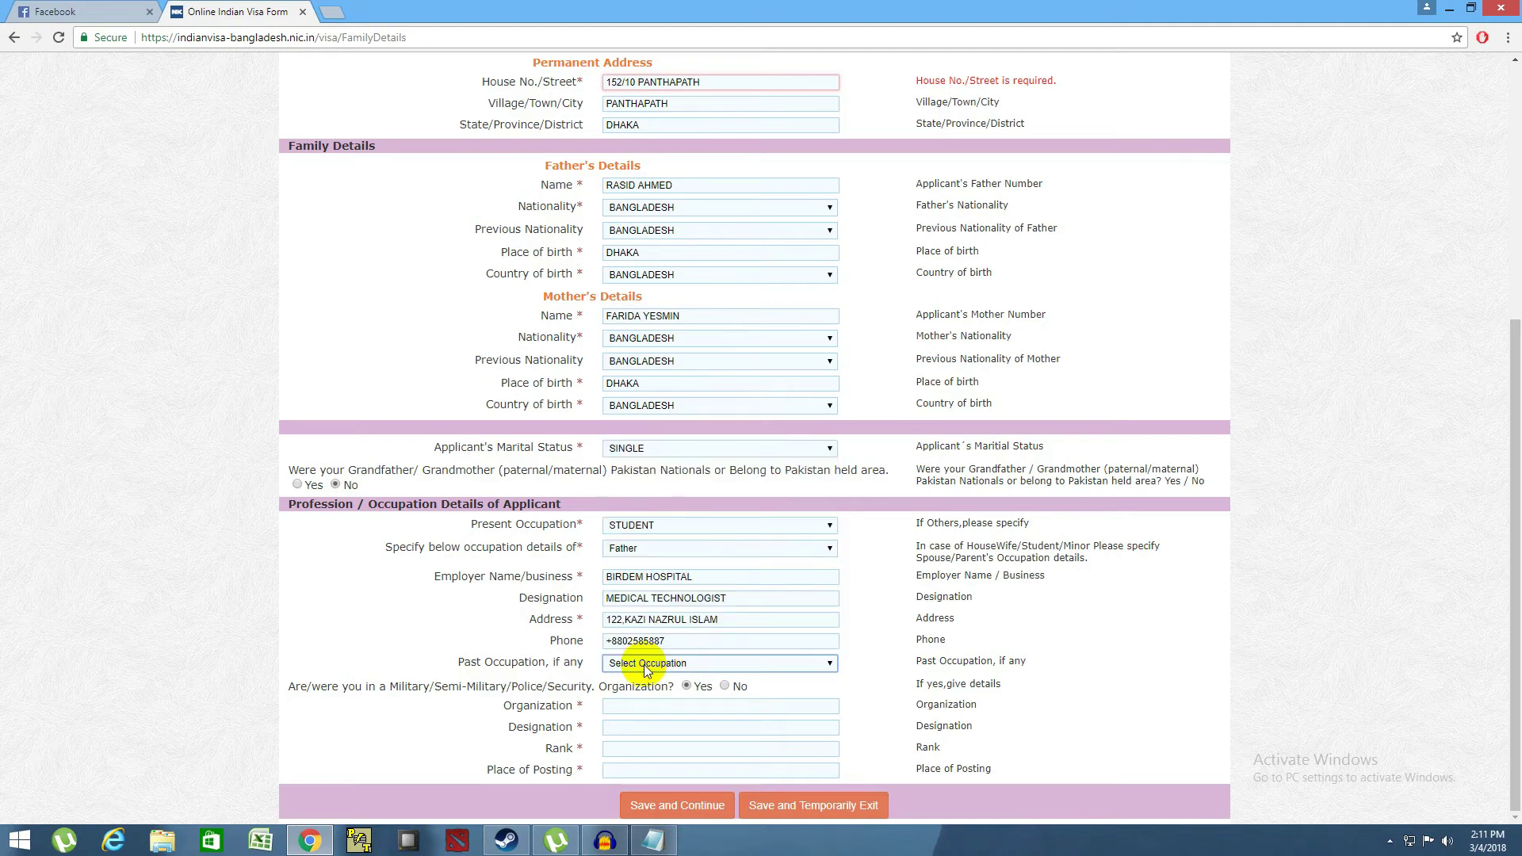
{"action": "left_click", "coordinate": [647, 665]}
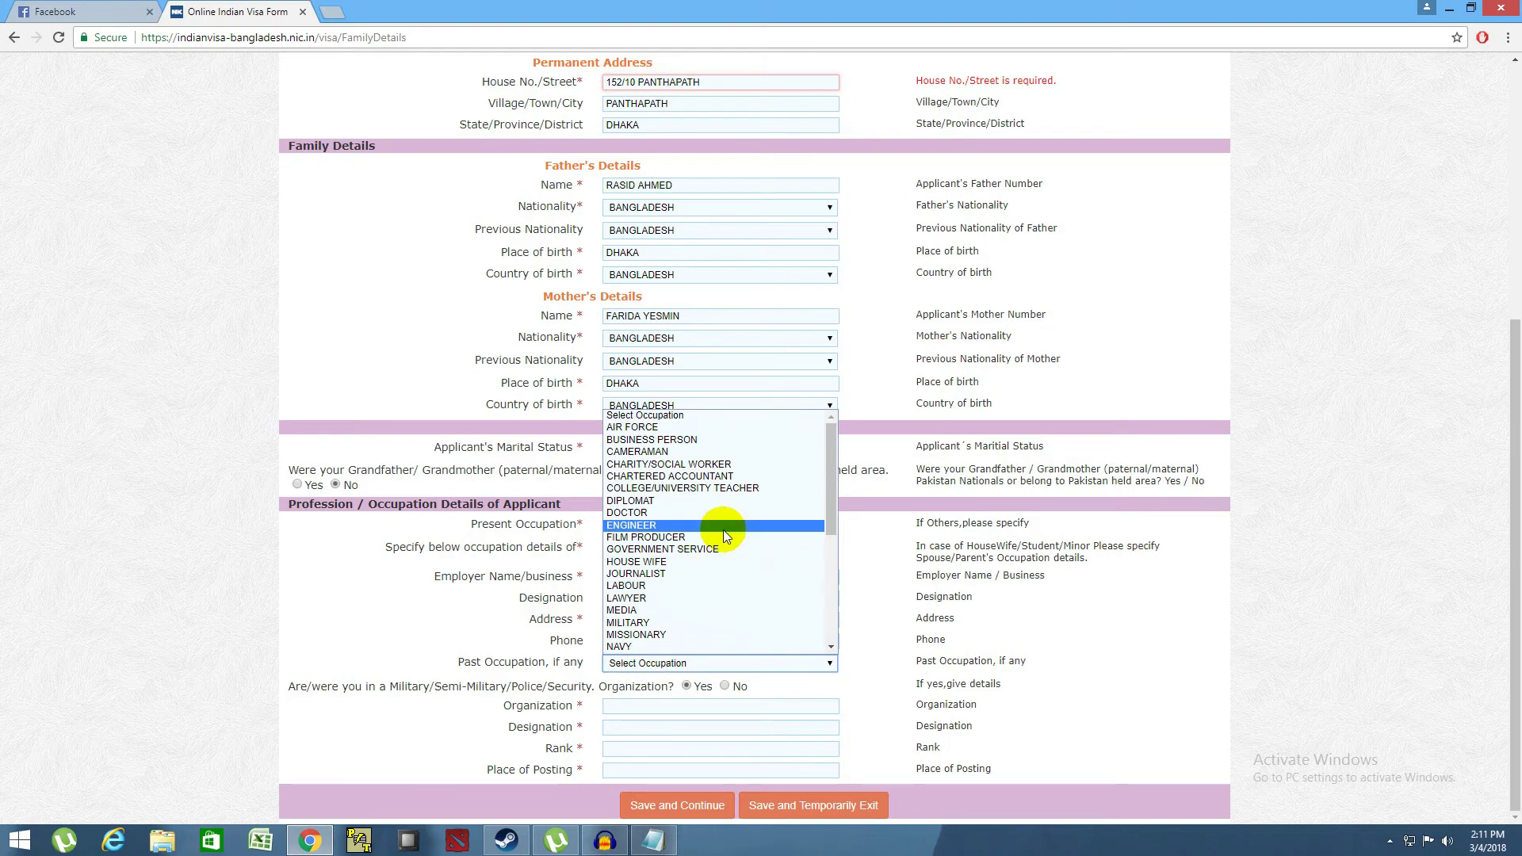
{"action": "scroll", "coordinate": [701, 601], "scroll_direction": "down", "scroll_amount": 4}
{"action": "scroll", "coordinate": [701, 601], "scroll_direction": "down", "scroll_amount": 1}
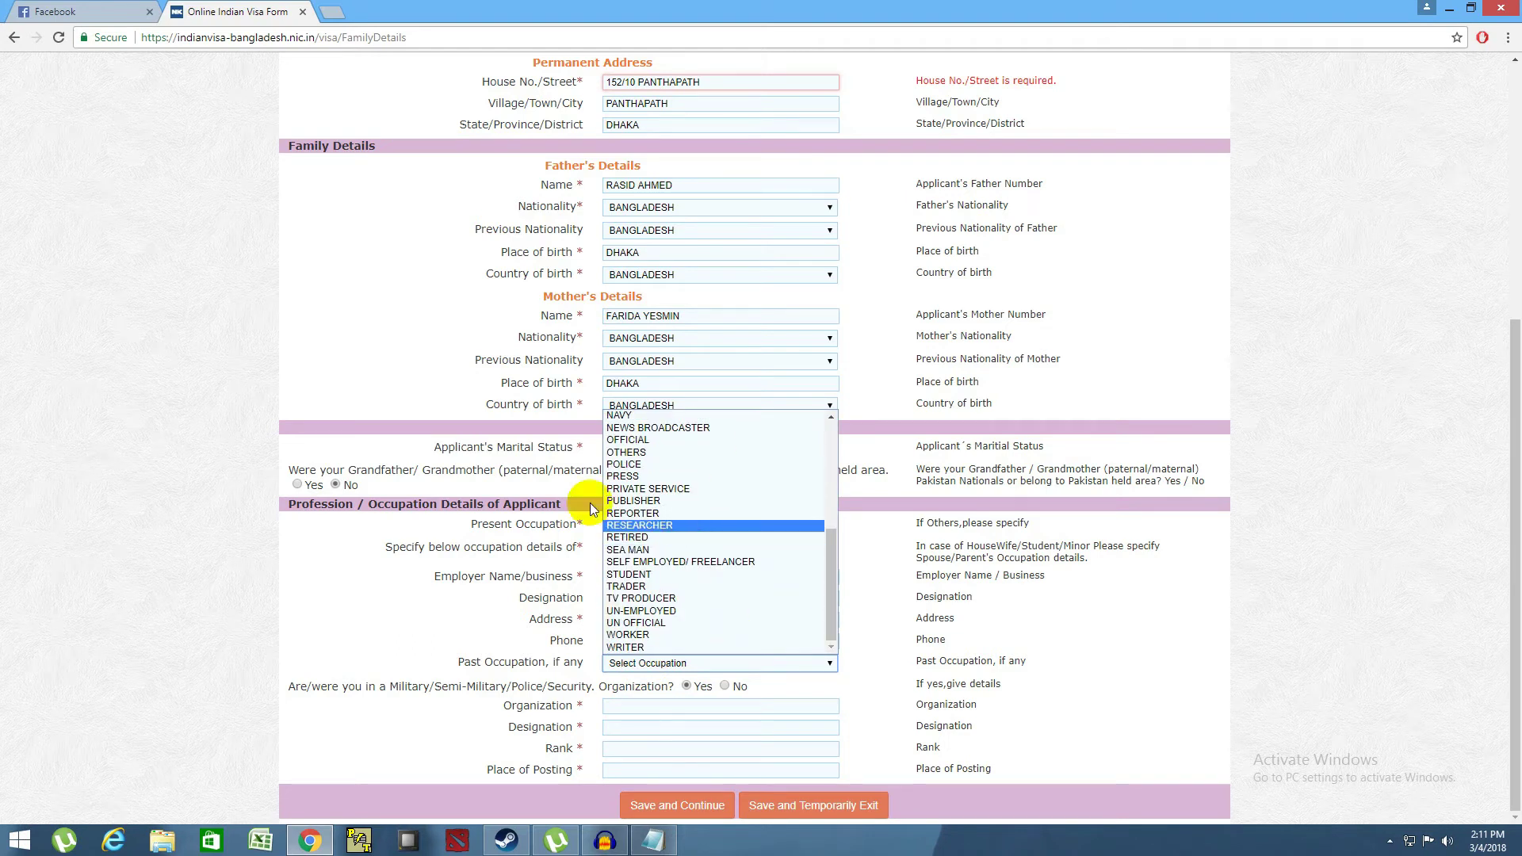
{"action": "scroll", "coordinate": [702, 460], "scroll_direction": "up", "scroll_amount": 5}
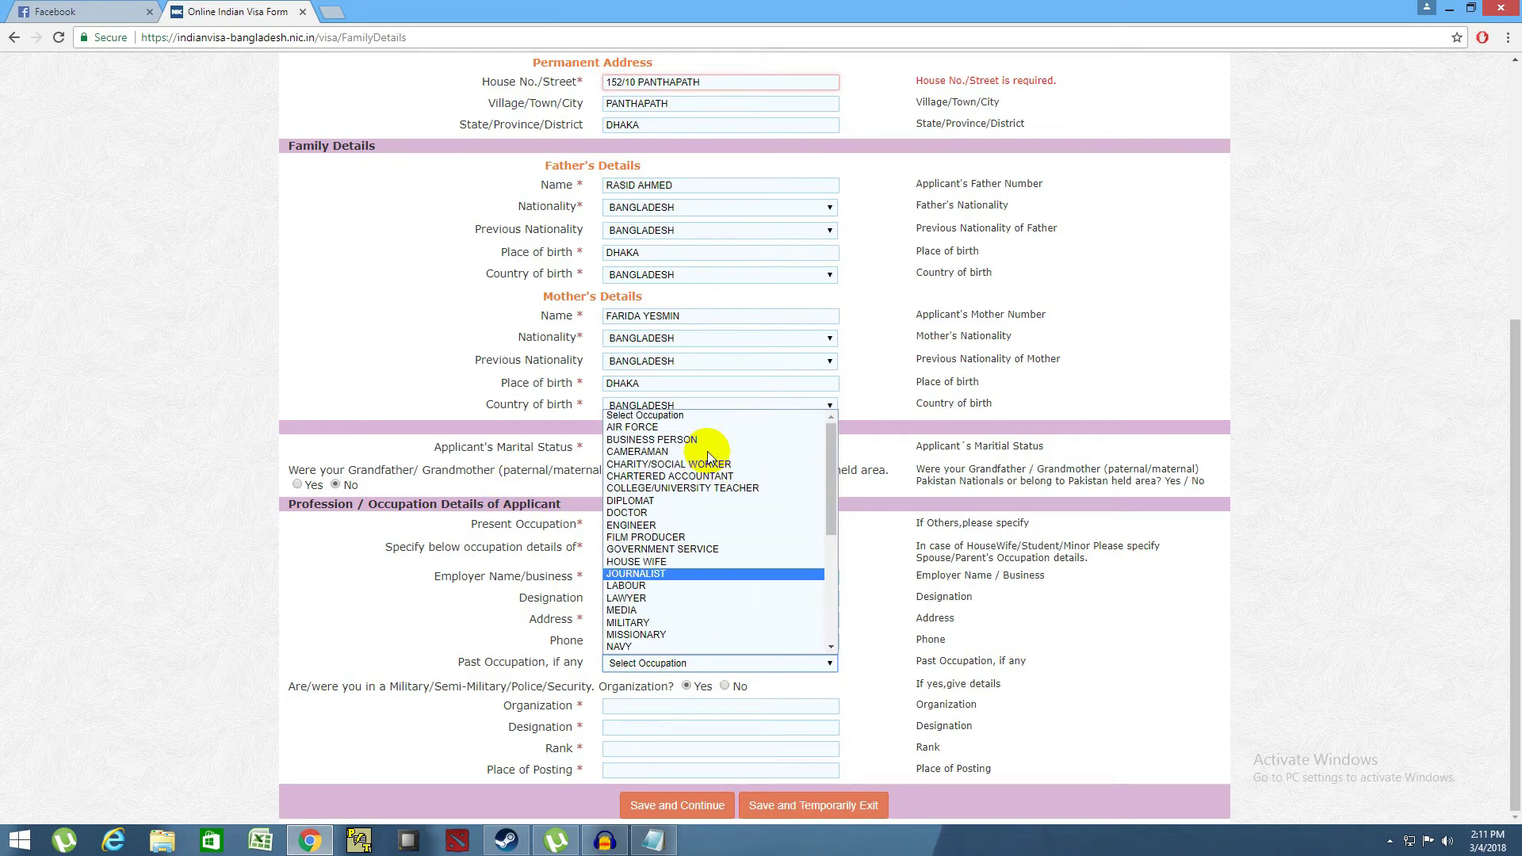
{"action": "left_click", "coordinate": [611, 428]}
{"action": "left_click", "coordinate": [883, 664]}
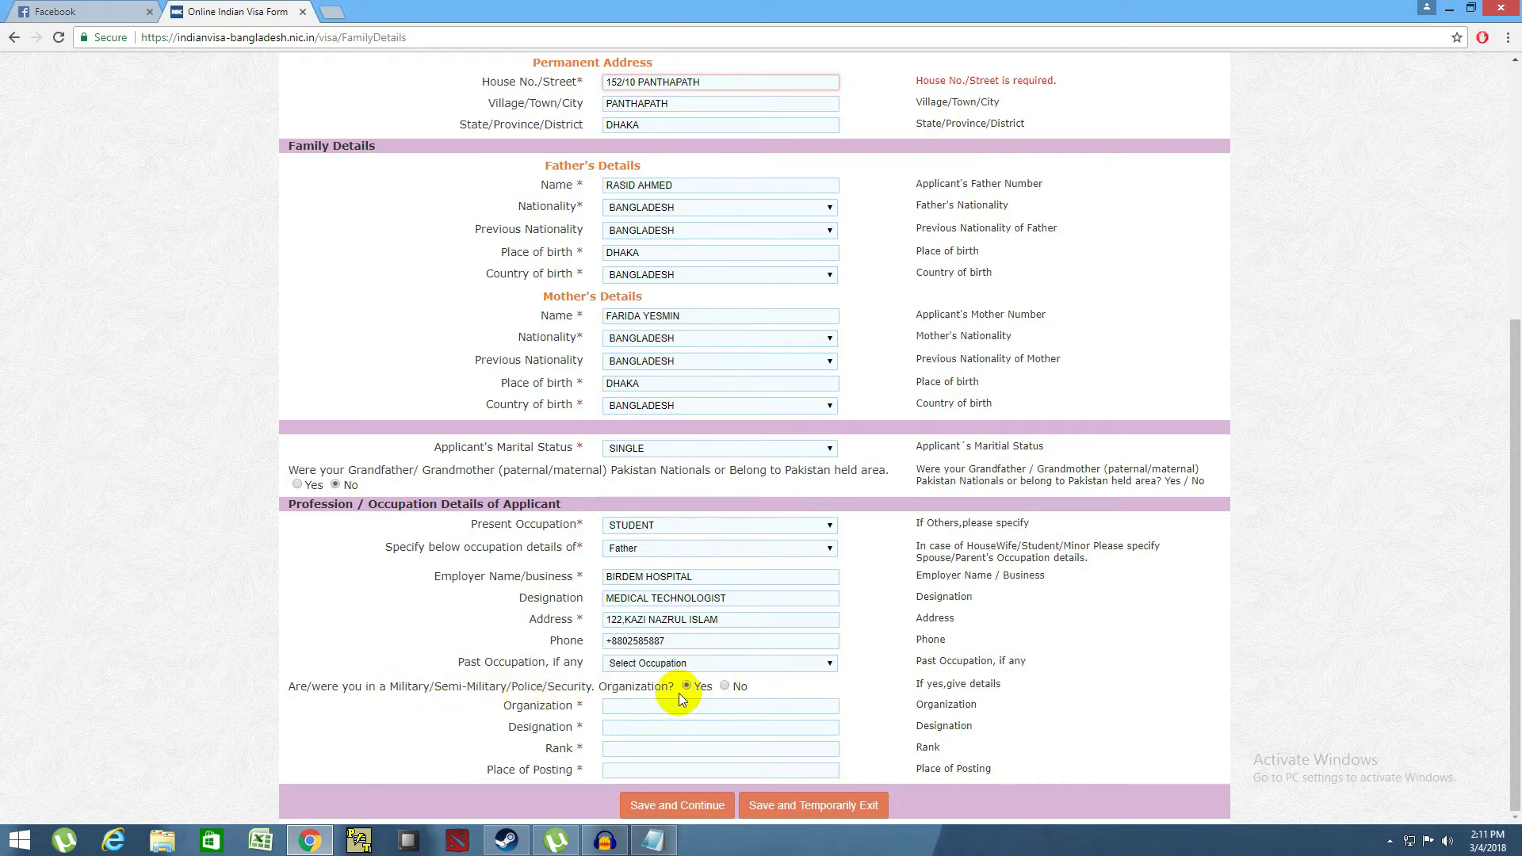
{"action": "left_click", "coordinate": [724, 687]}
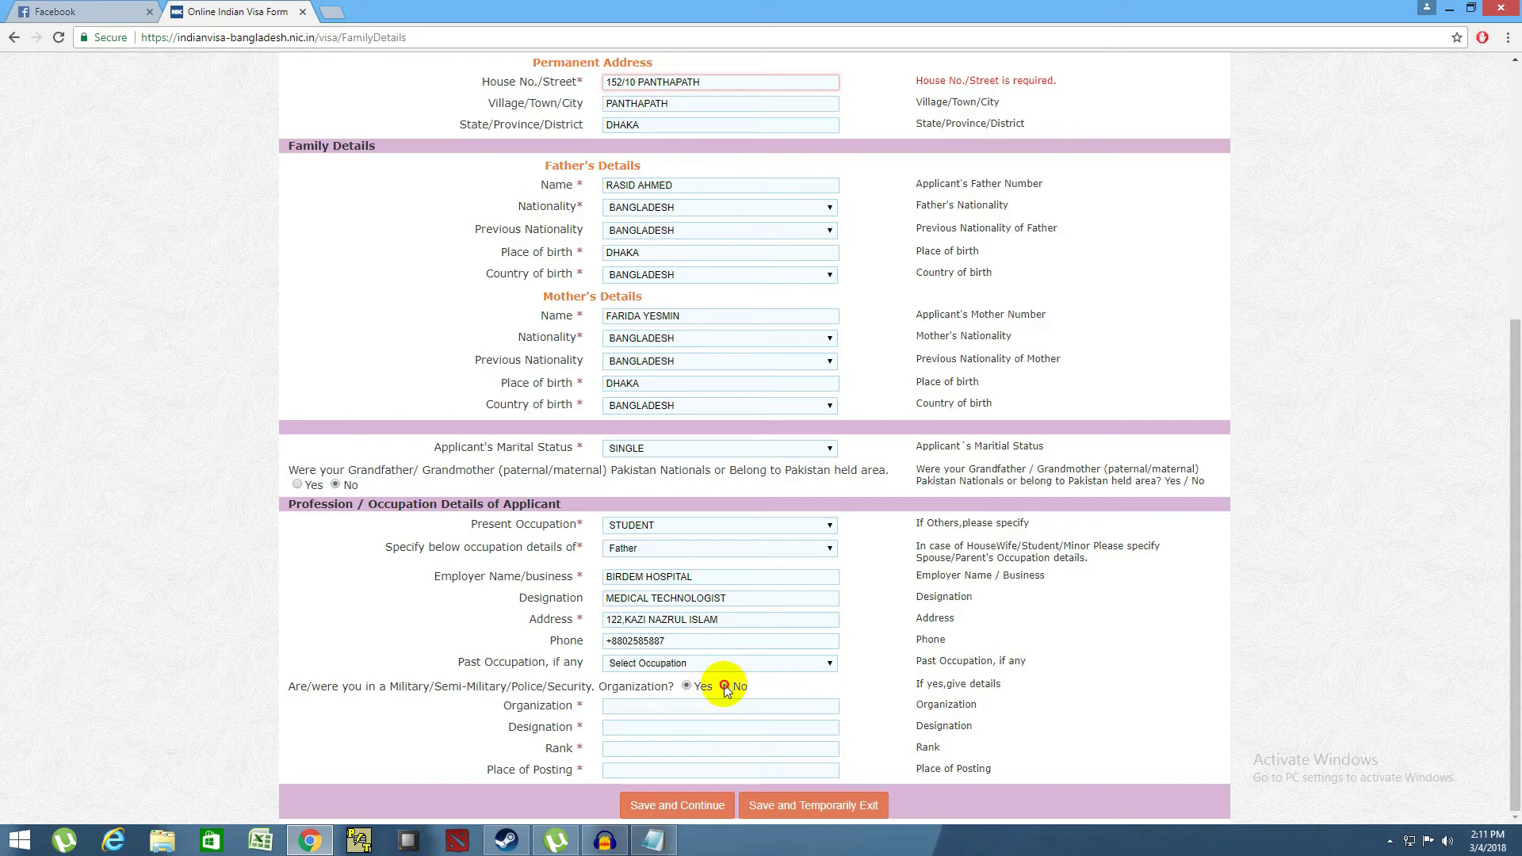
- Try saving the applicant details, then correct the rejected mobile number digits
{"action": "left_click", "coordinate": [701, 806]}
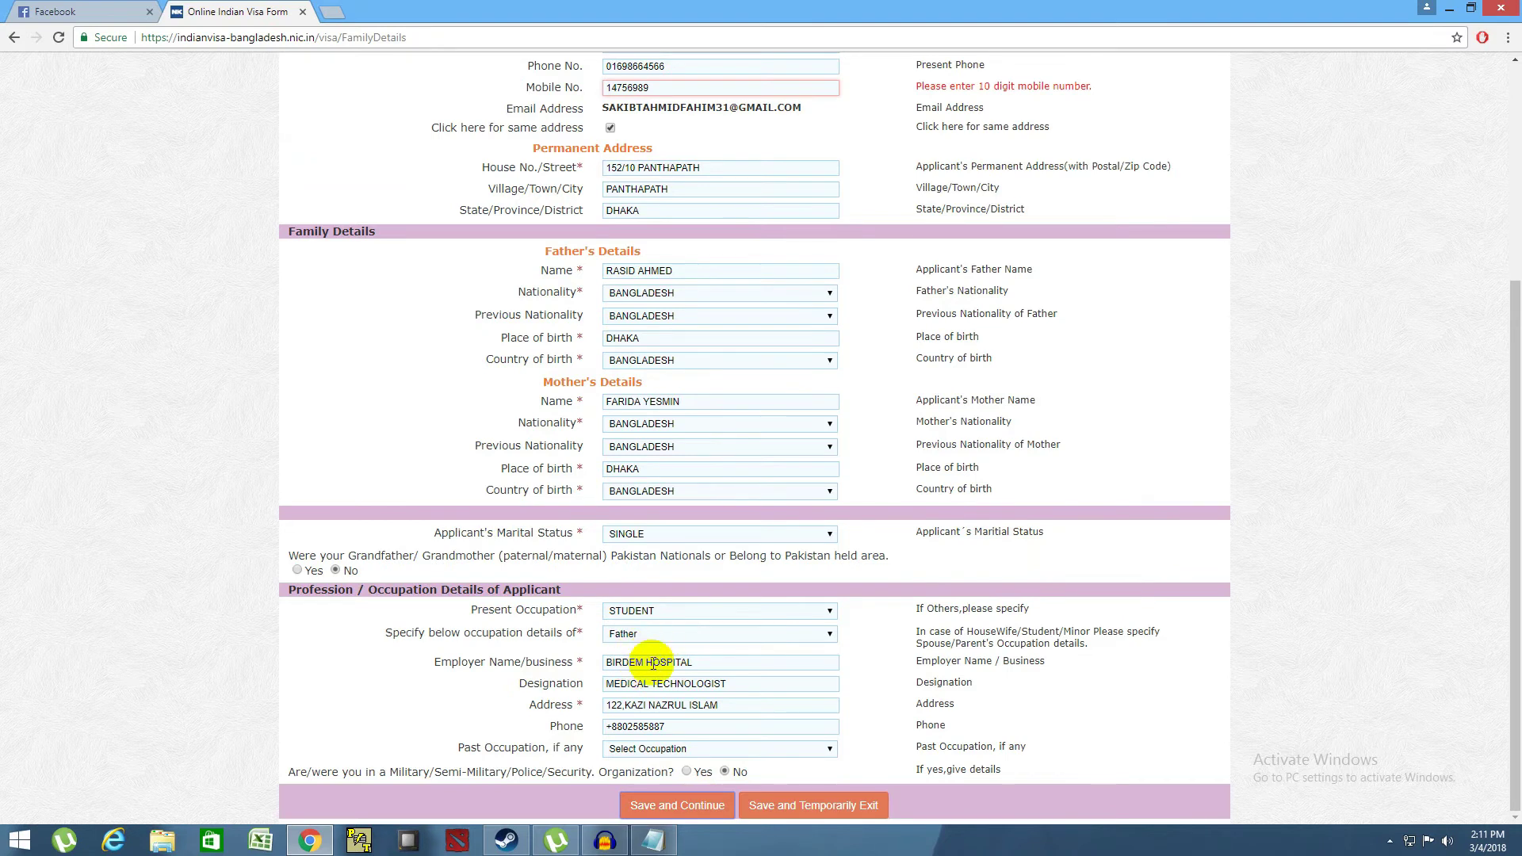
{"action": "scroll", "coordinate": [666, 658], "scroll_direction": "up", "scroll_amount": 5}
{"action": "left_click", "coordinate": [665, 401]}
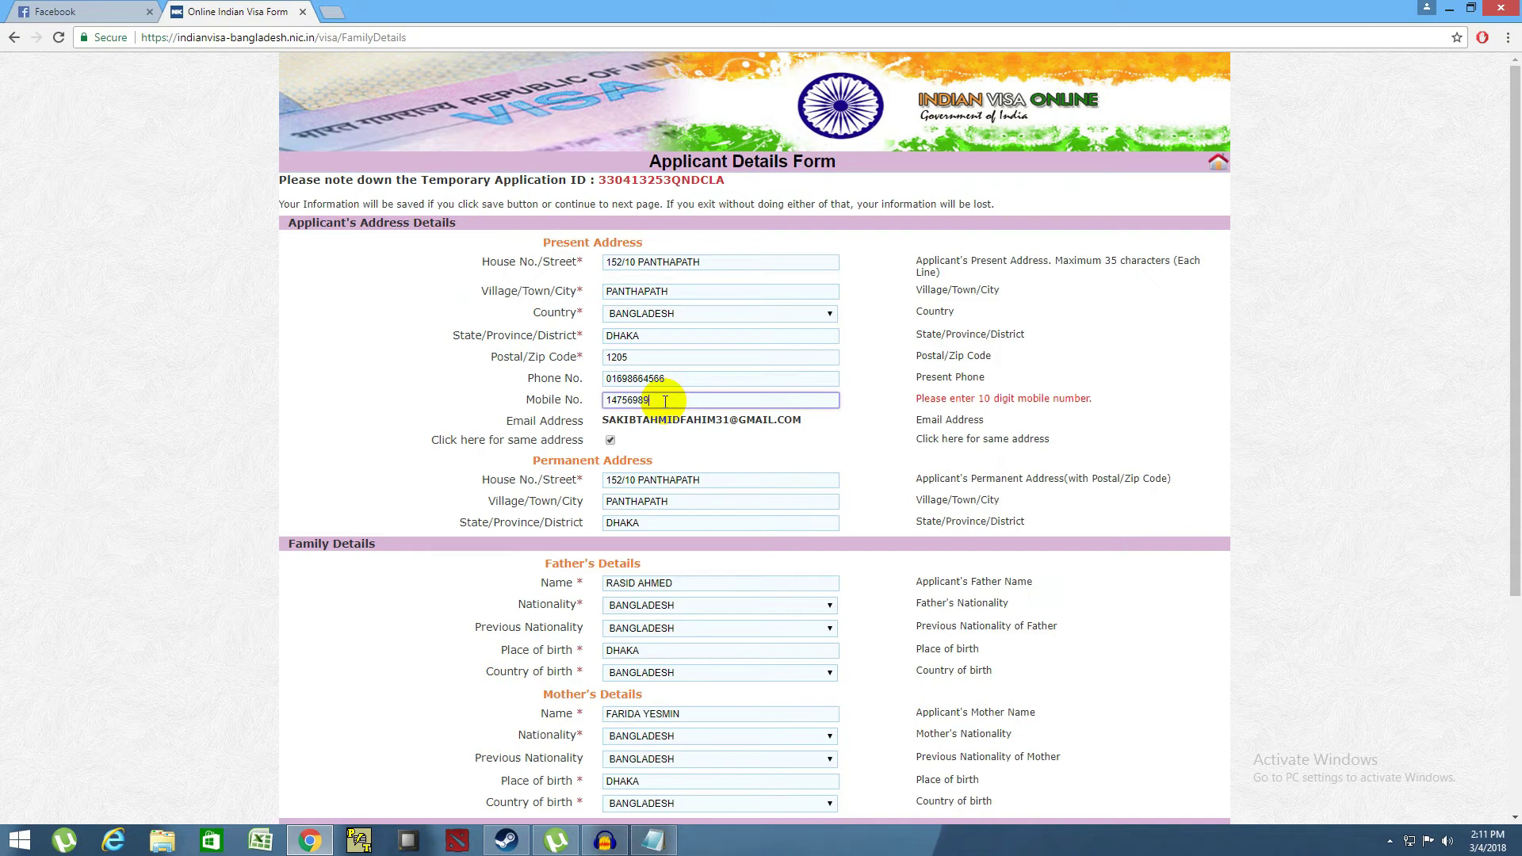
{"action": "type", "text": "87"}
{"action": "scroll", "coordinate": [635, 724], "scroll_direction": "down", "scroll_amount": 5}
{"action": "left_click", "coordinate": [675, 802]}
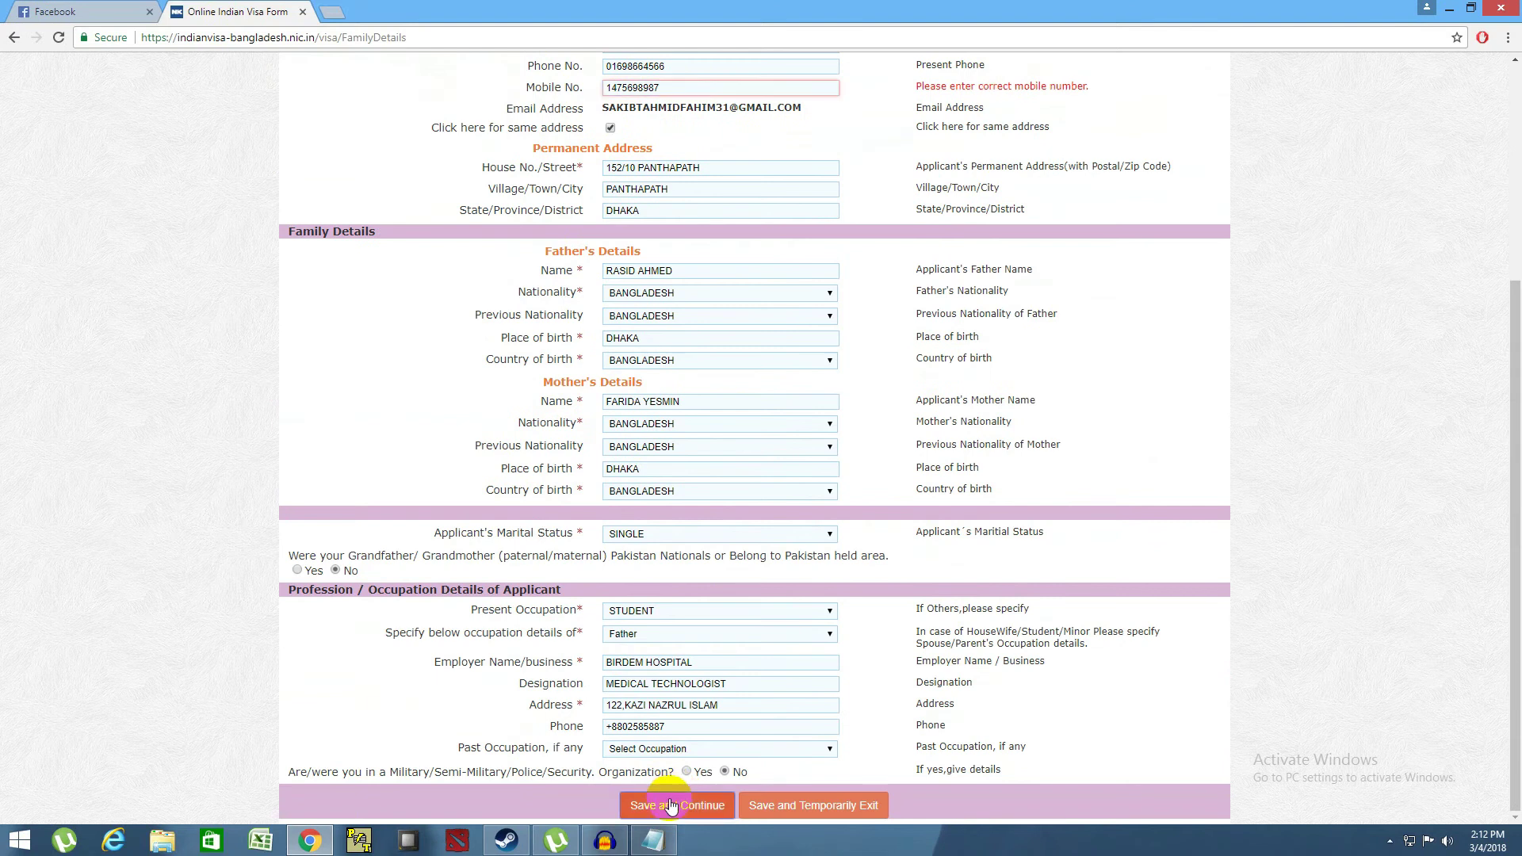
- Recheck the mobile number entry and attempt to save the applicant details again
{"action": "scroll", "coordinate": [745, 393], "scroll_direction": "up", "scroll_amount": 4}
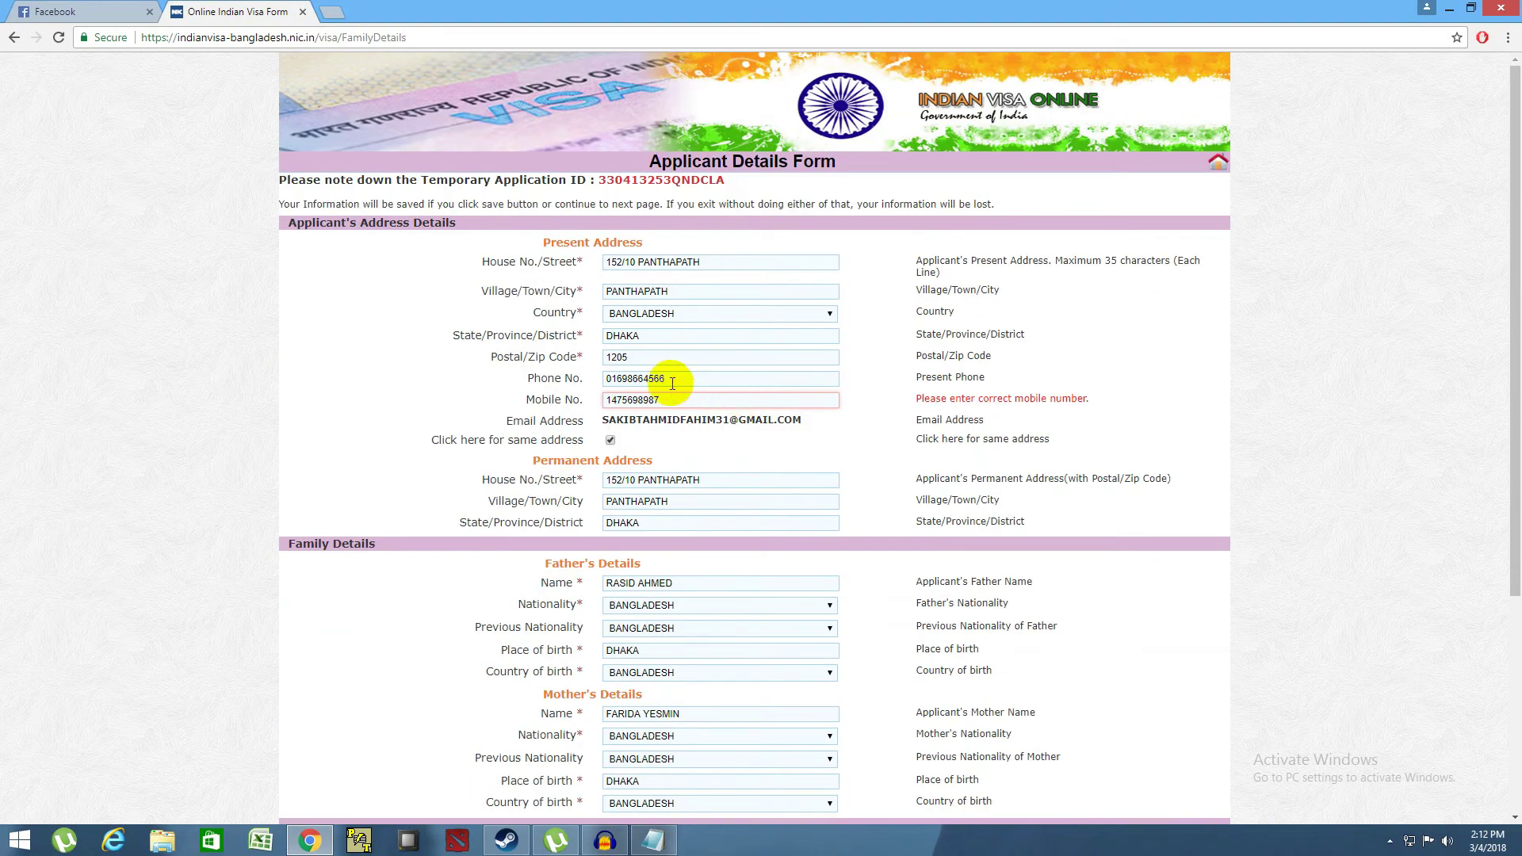
{"action": "scroll", "coordinate": [611, 449], "scroll_direction": "down", "scroll_amount": 4}
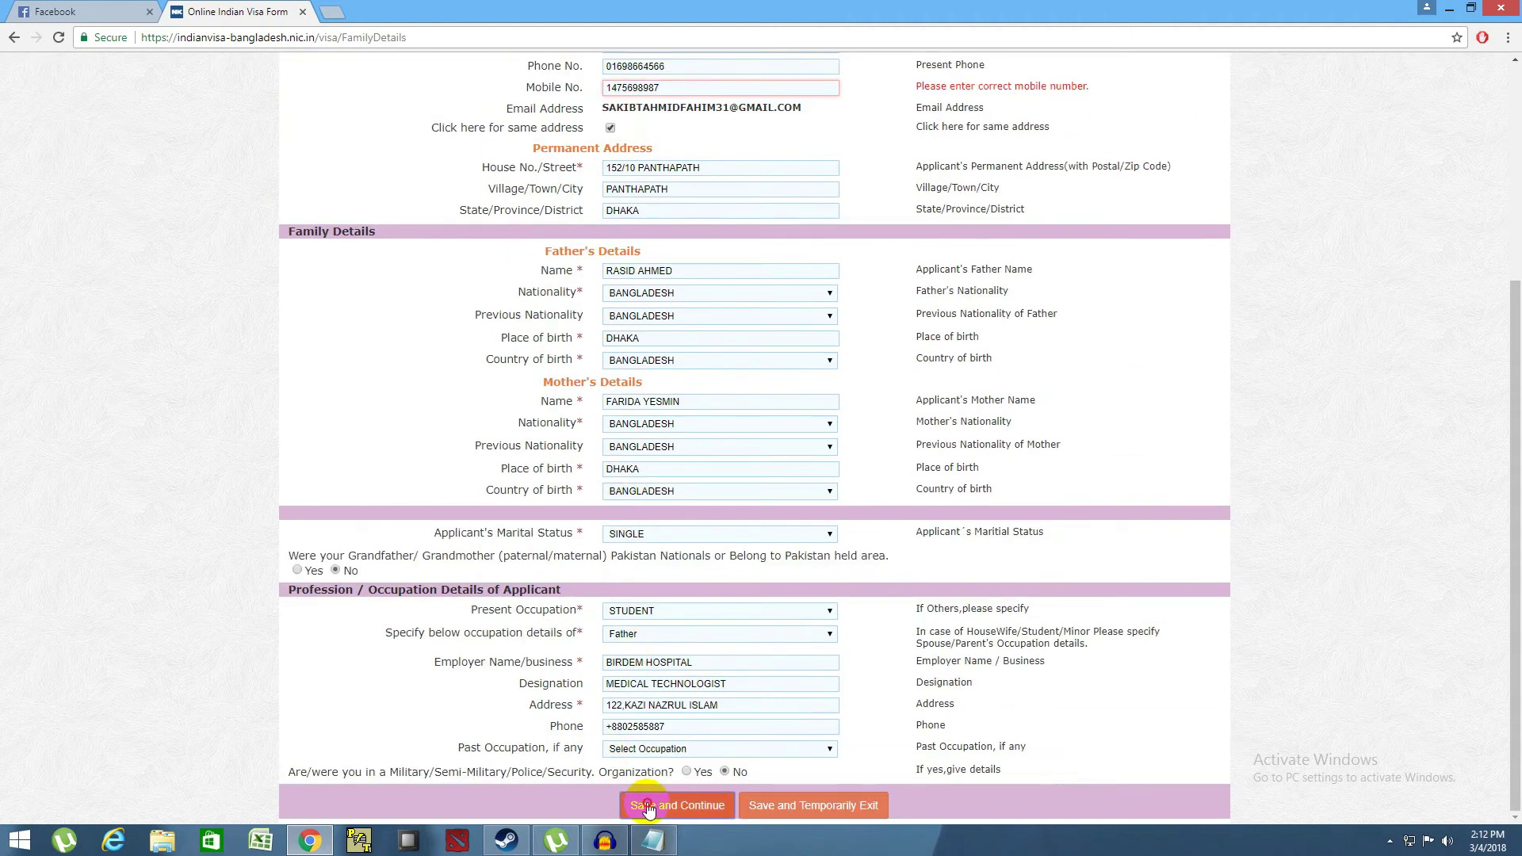
{"action": "scroll", "coordinate": [415, 428], "scroll_direction": "up", "scroll_amount": 4}
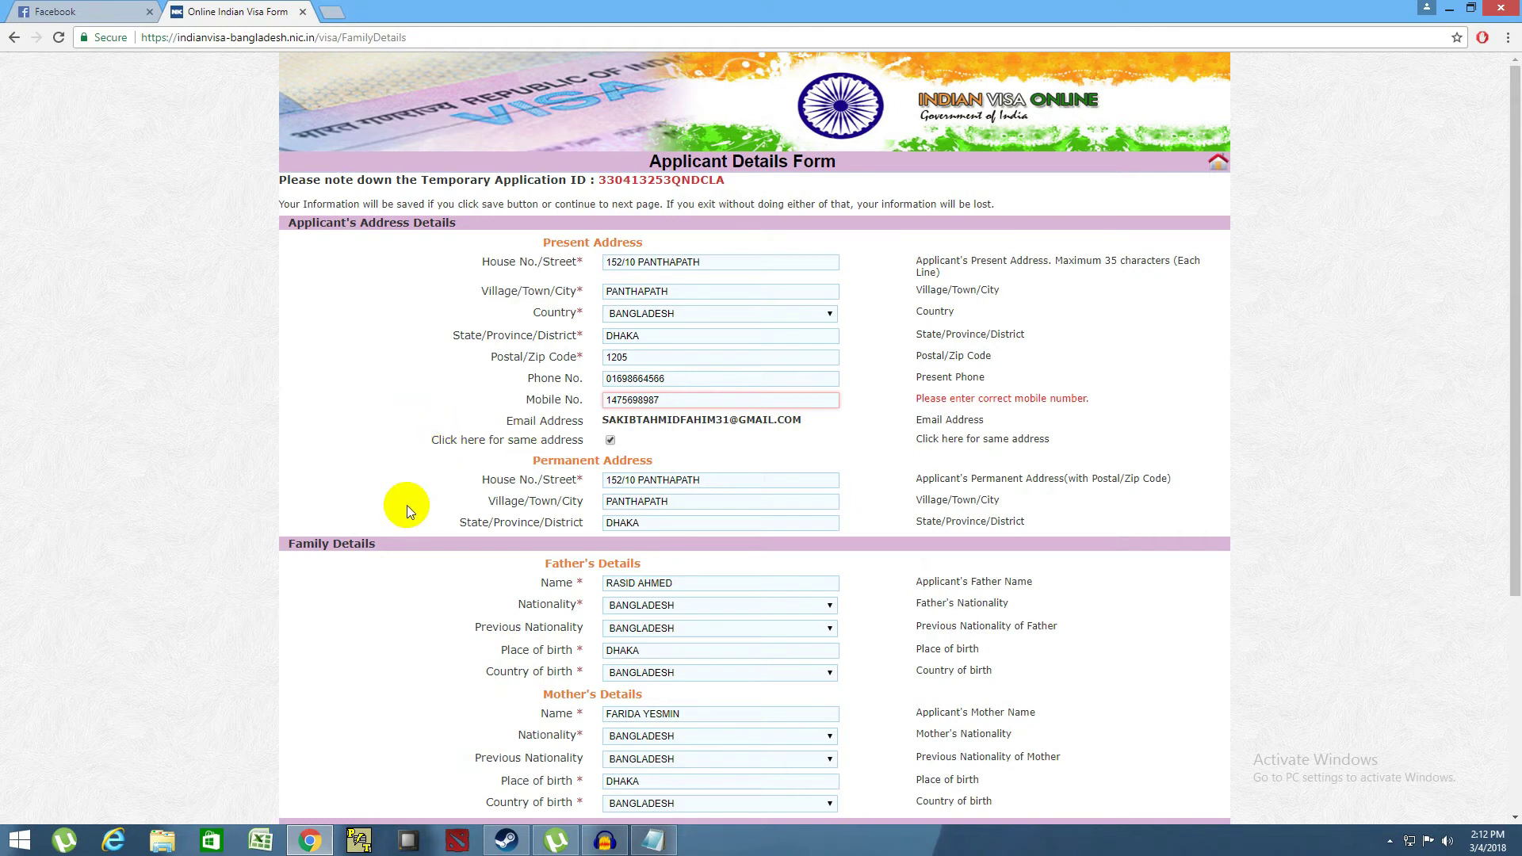
{"action": "scroll", "coordinate": [407, 506], "scroll_direction": "down", "scroll_amount": 4}
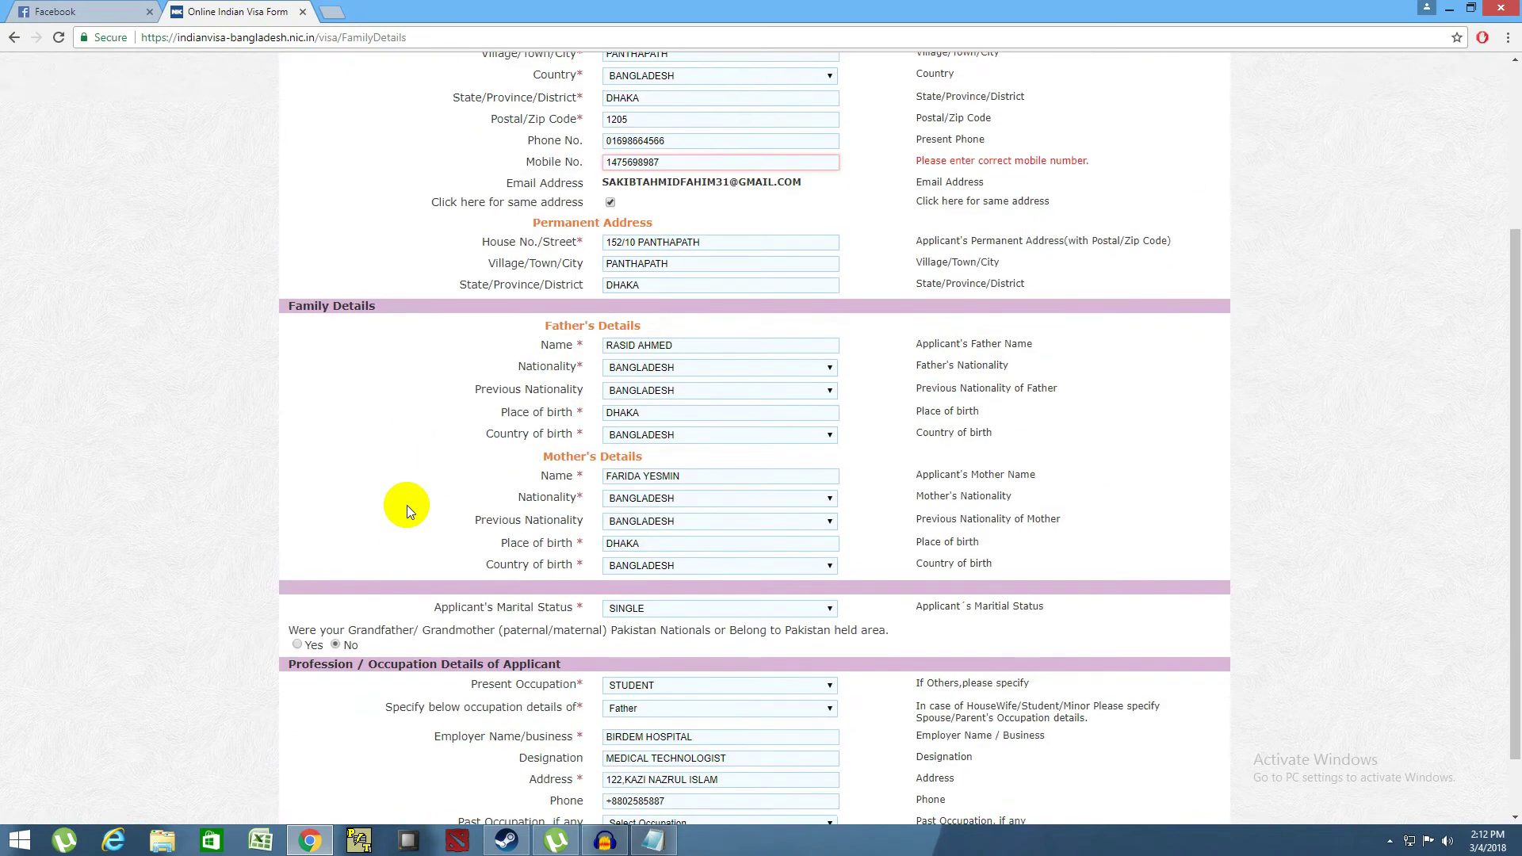
{"action": "scroll", "coordinate": [407, 506], "scroll_direction": "up", "scroll_amount": 4}
{"action": "left_click", "coordinate": [666, 398]}
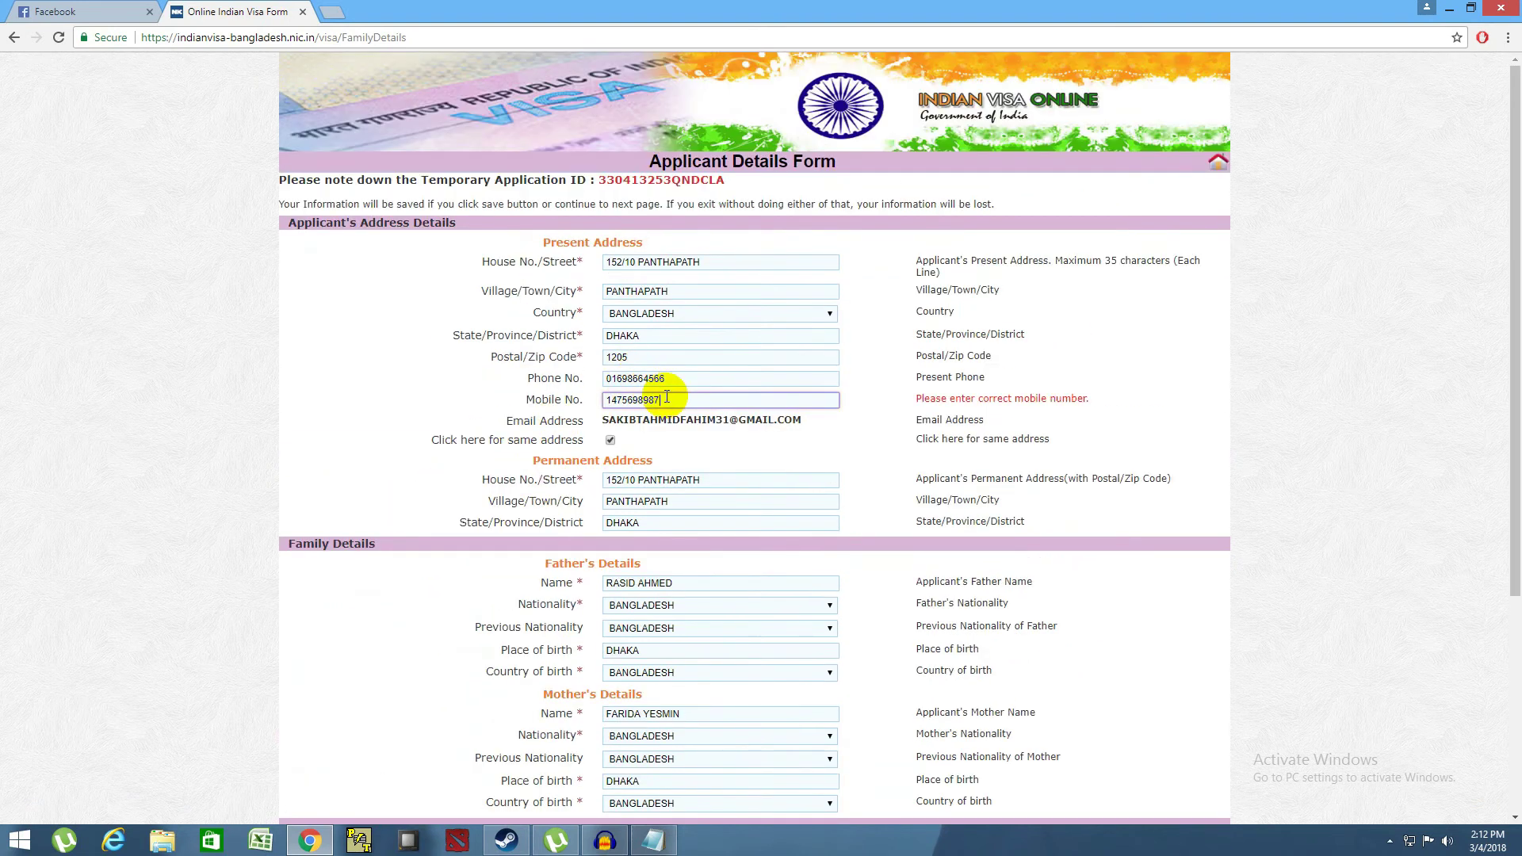
{"action": "scroll", "coordinate": [648, 408], "scroll_direction": "down", "scroll_amount": 4}
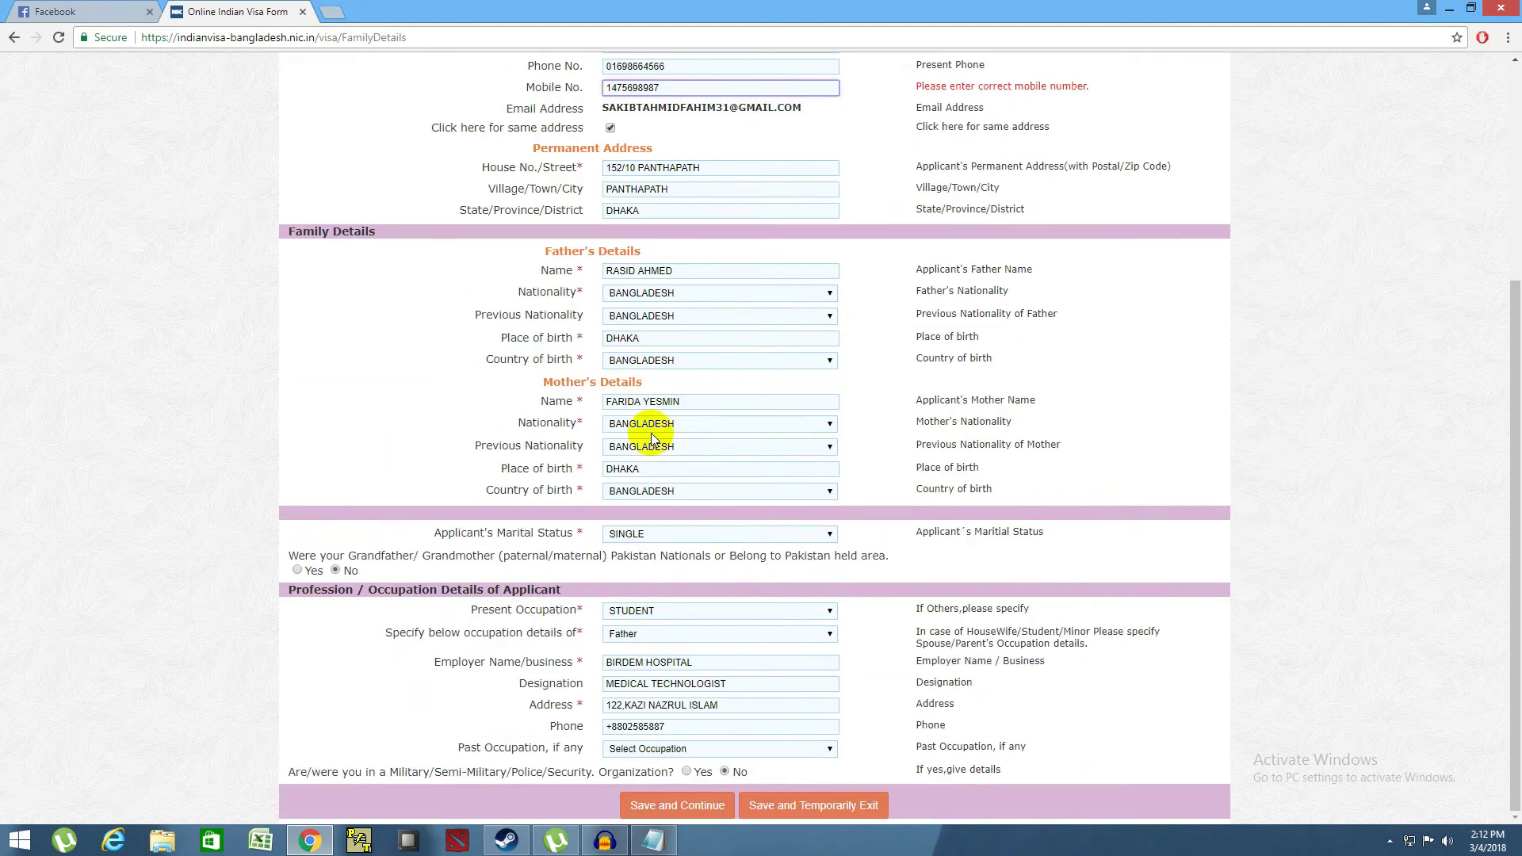
{"action": "left_click", "coordinate": [635, 817]}
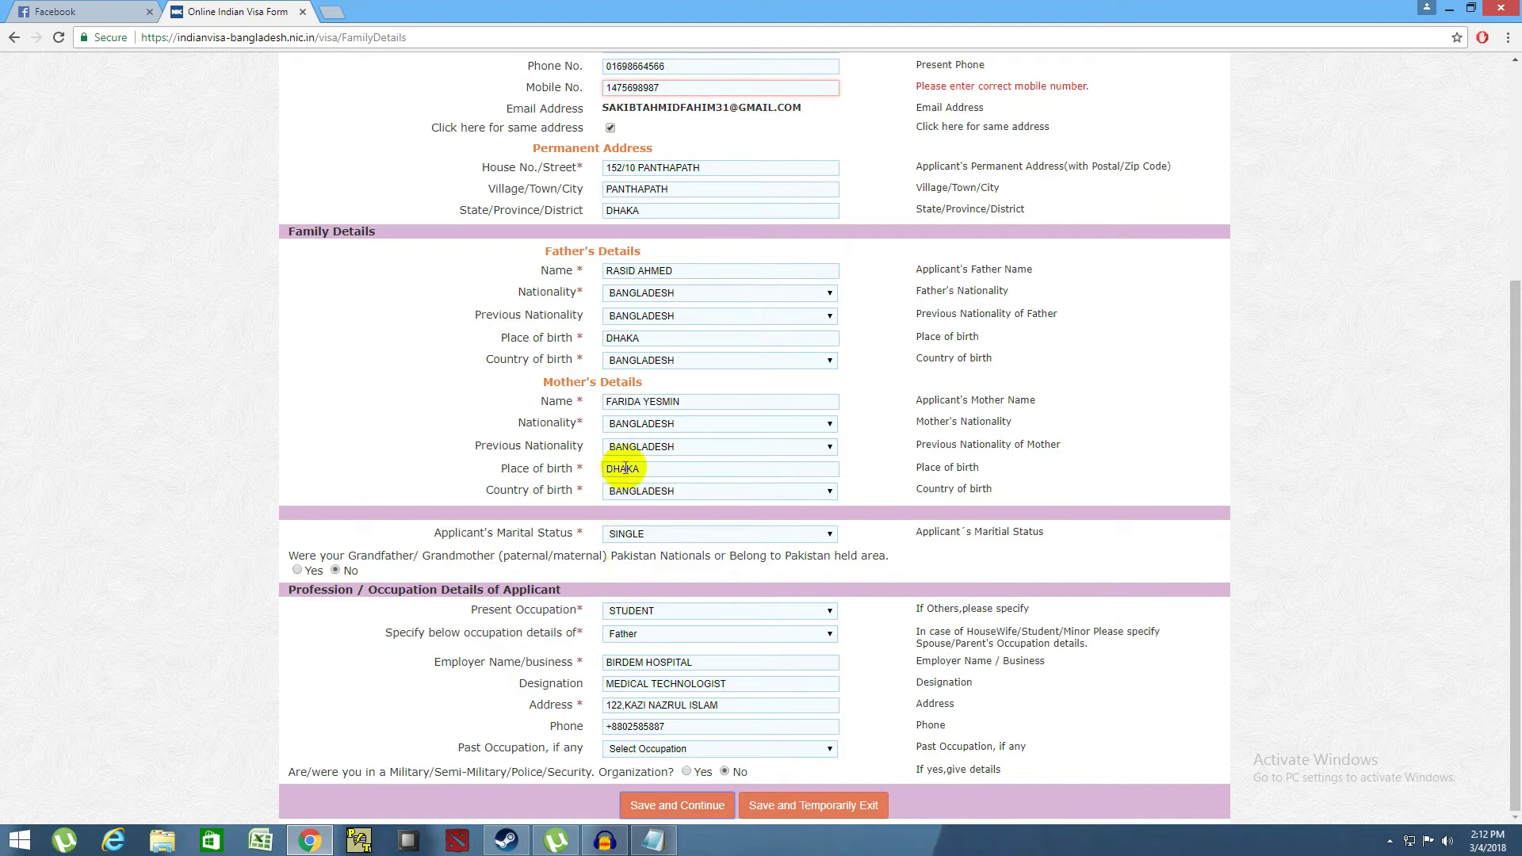
- Replace the present-address Mobile No. with the applicant's phone number and save the details
{"action": "scroll", "coordinate": [645, 170], "scroll_direction": "up", "scroll_amount": 4}
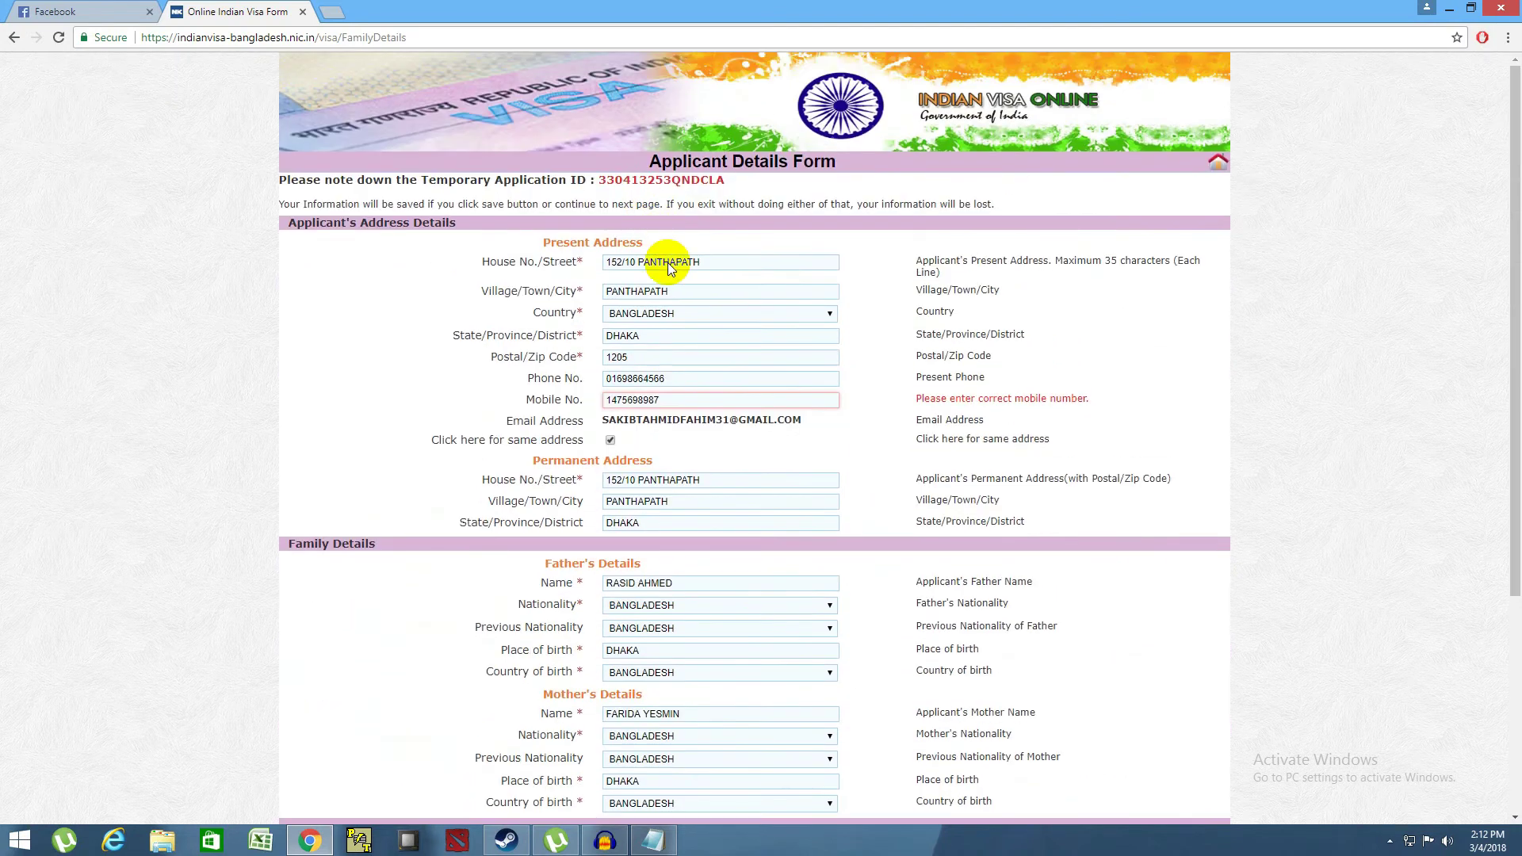
{"action": "left_click_drag", "start_coordinate": [679, 396], "coordinate": [572, 394]}
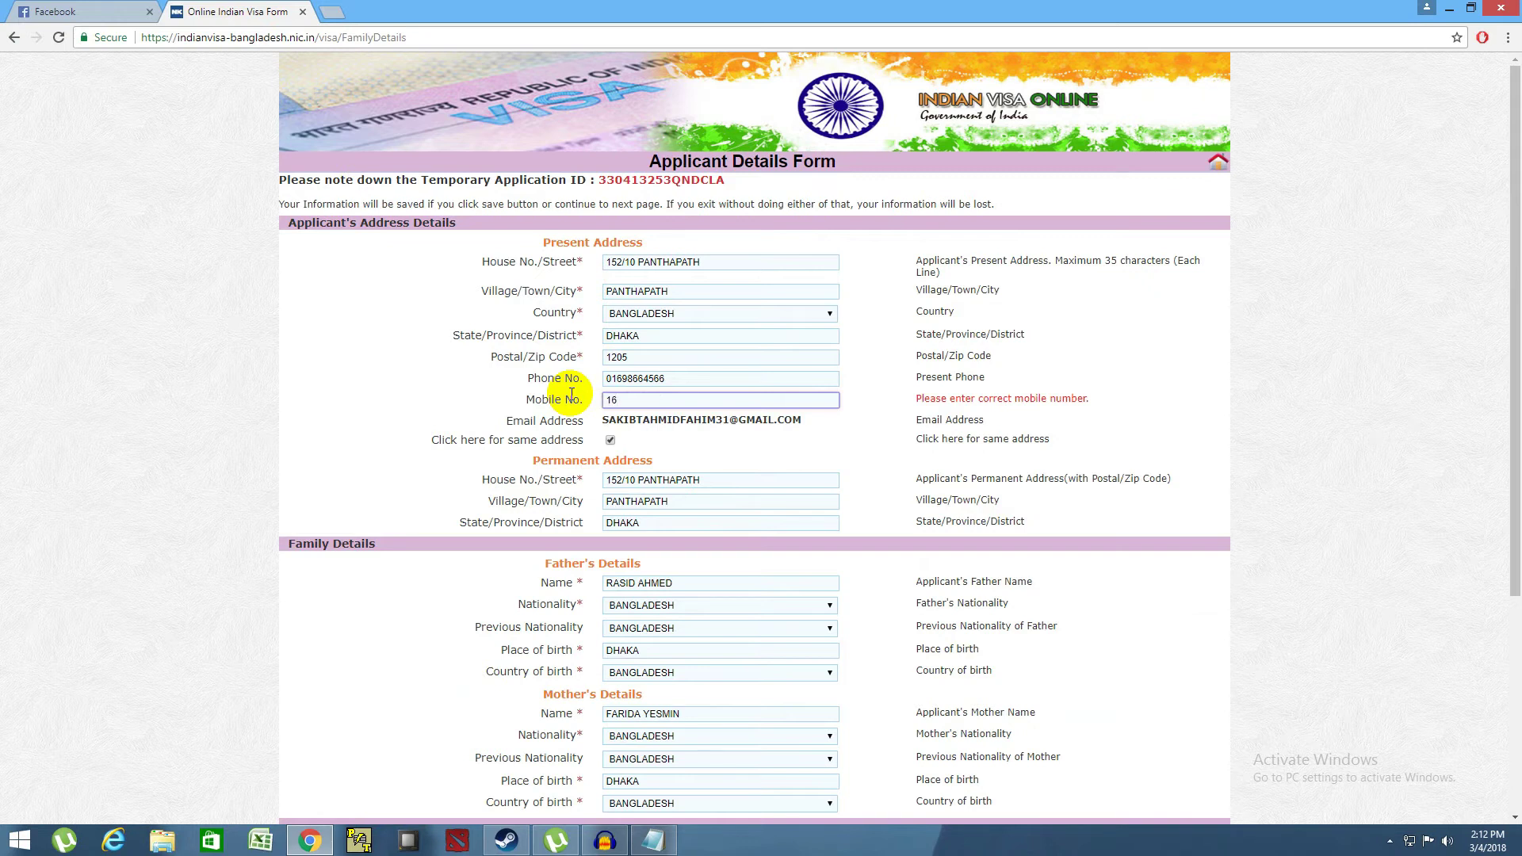
{"action": "scroll", "coordinate": [571, 394], "scroll_direction": "down", "scroll_amount": 4}
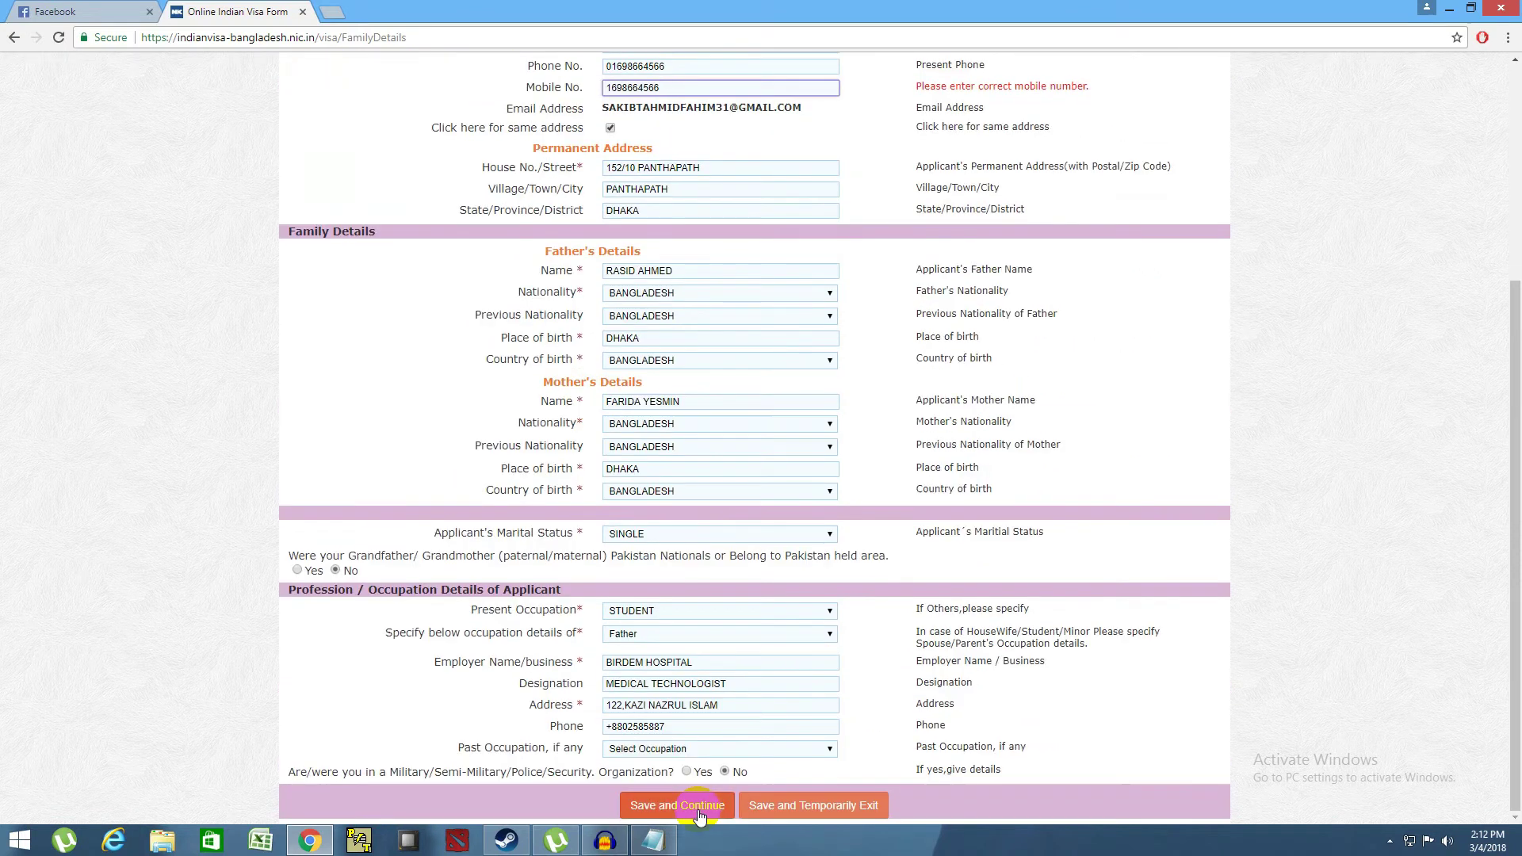
{"action": "left_click", "coordinate": [689, 812]}
- Review the TRANSIT visa type, focus Duration of Visa, and tick travel to another country before India
{"action": "scroll", "coordinate": [466, 523], "scroll_direction": "up", "scroll_amount": 4}
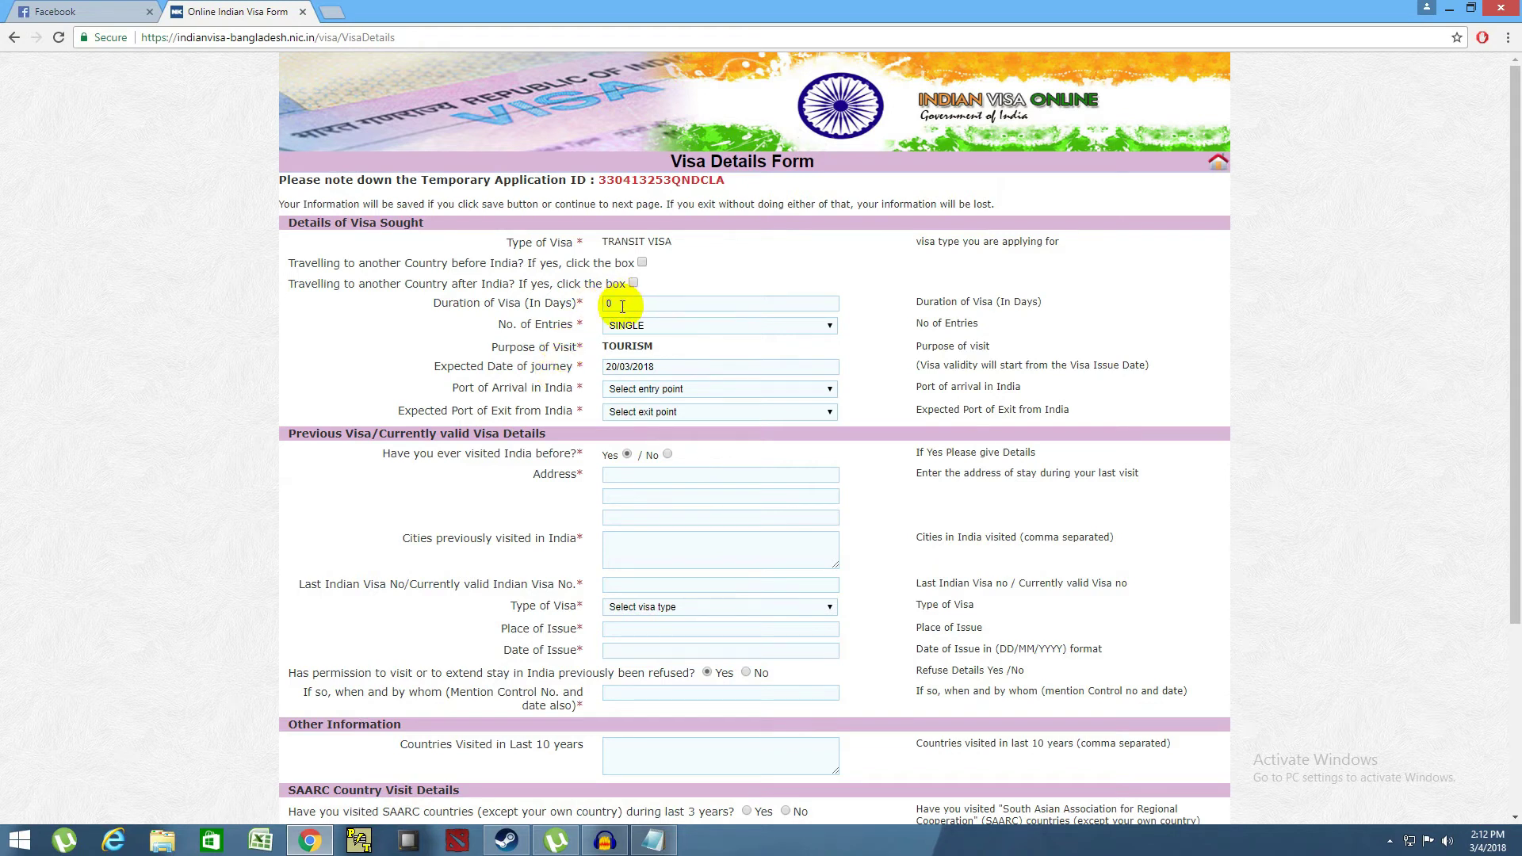
{"action": "scroll", "coordinate": [622, 307], "scroll_direction": "down", "scroll_amount": 4}
{"action": "scroll", "coordinate": [622, 306], "scroll_direction": "up", "scroll_amount": 4}
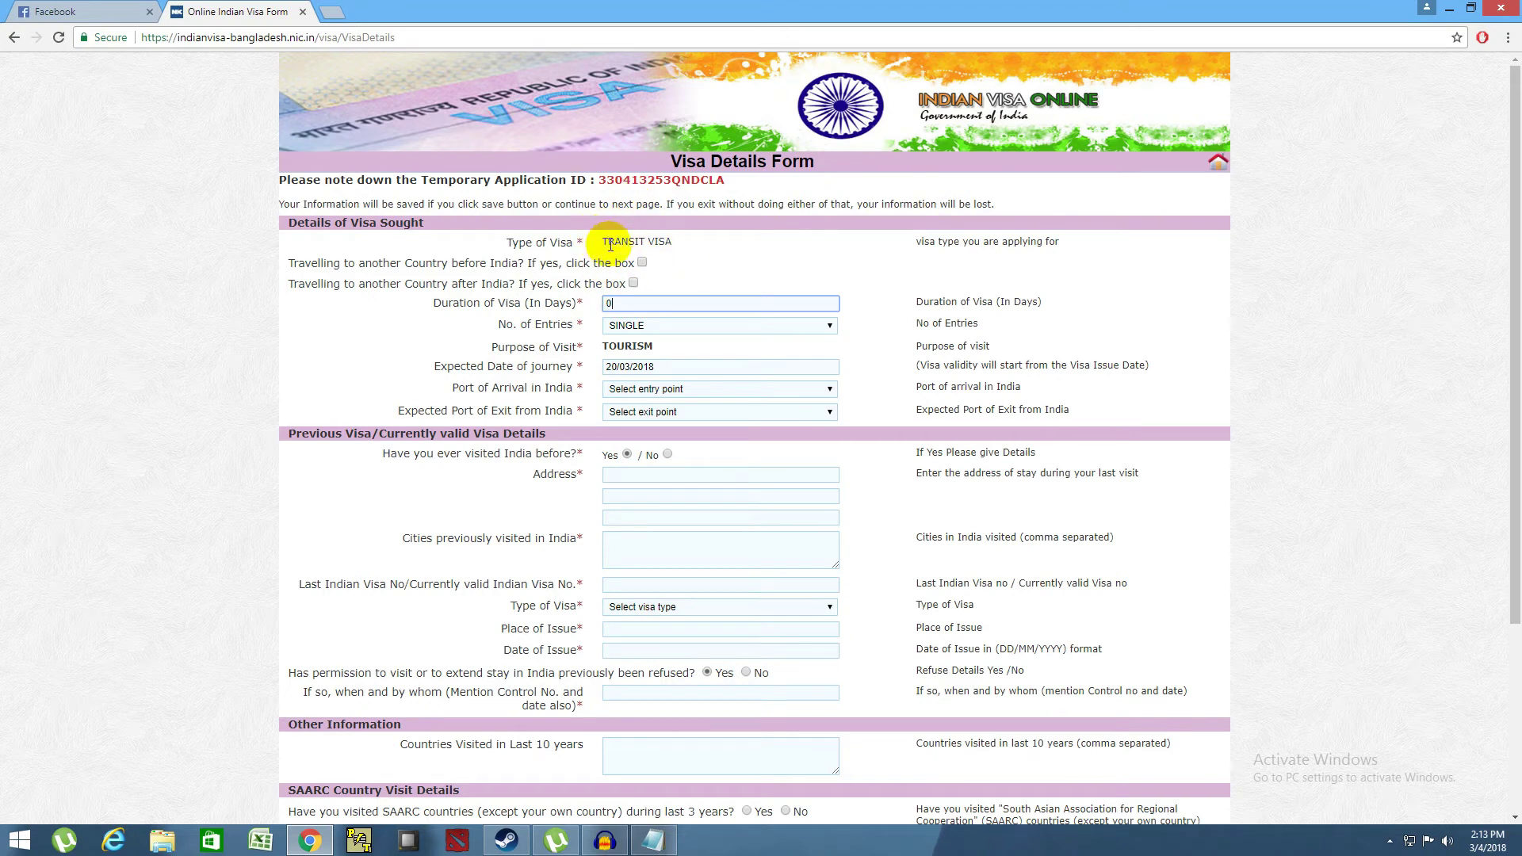
{"action": "left_click_drag", "start_coordinate": [603, 240], "coordinate": [667, 241]}
{"action": "left_click", "coordinate": [670, 241]}
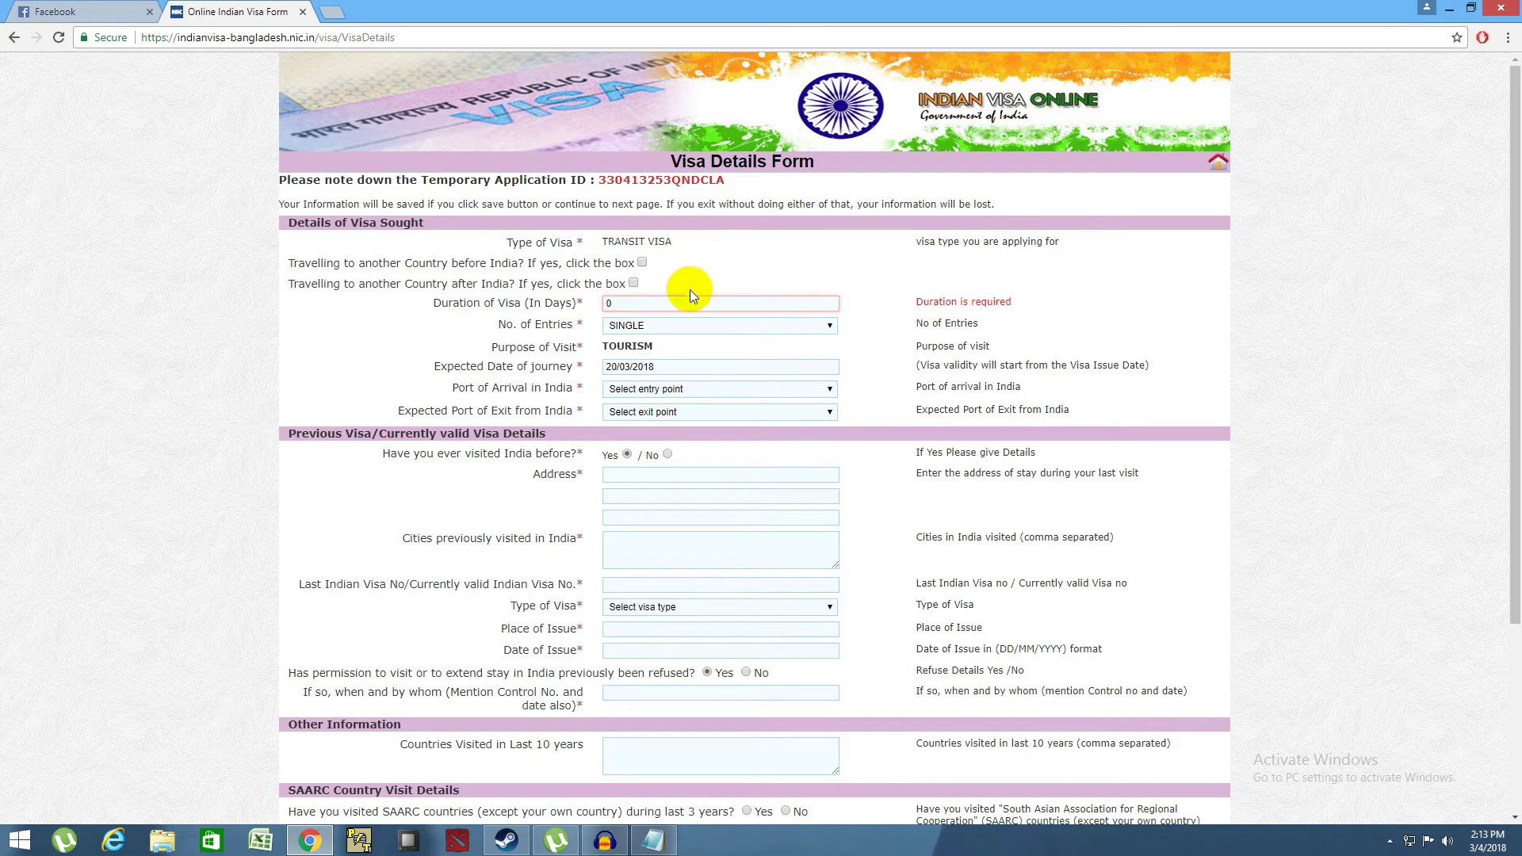
{"action": "left_click", "coordinate": [617, 304]}
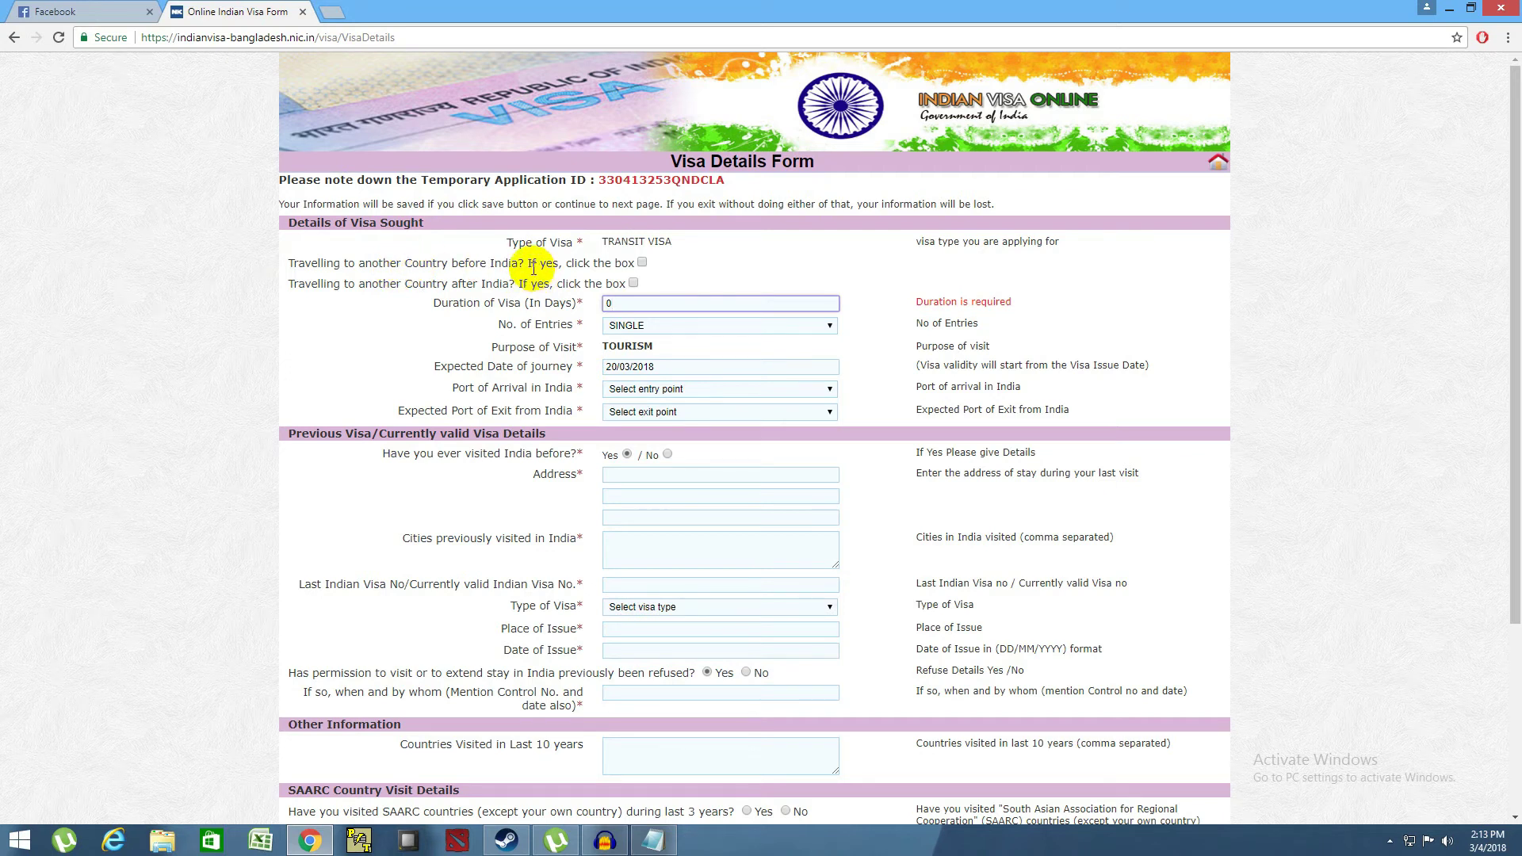
{"action": "left_click", "coordinate": [641, 263]}
- Untick travel before India, tick travel after India, and enter BHUTAN as Name of Country
{"action": "key", "text": "Tab"}
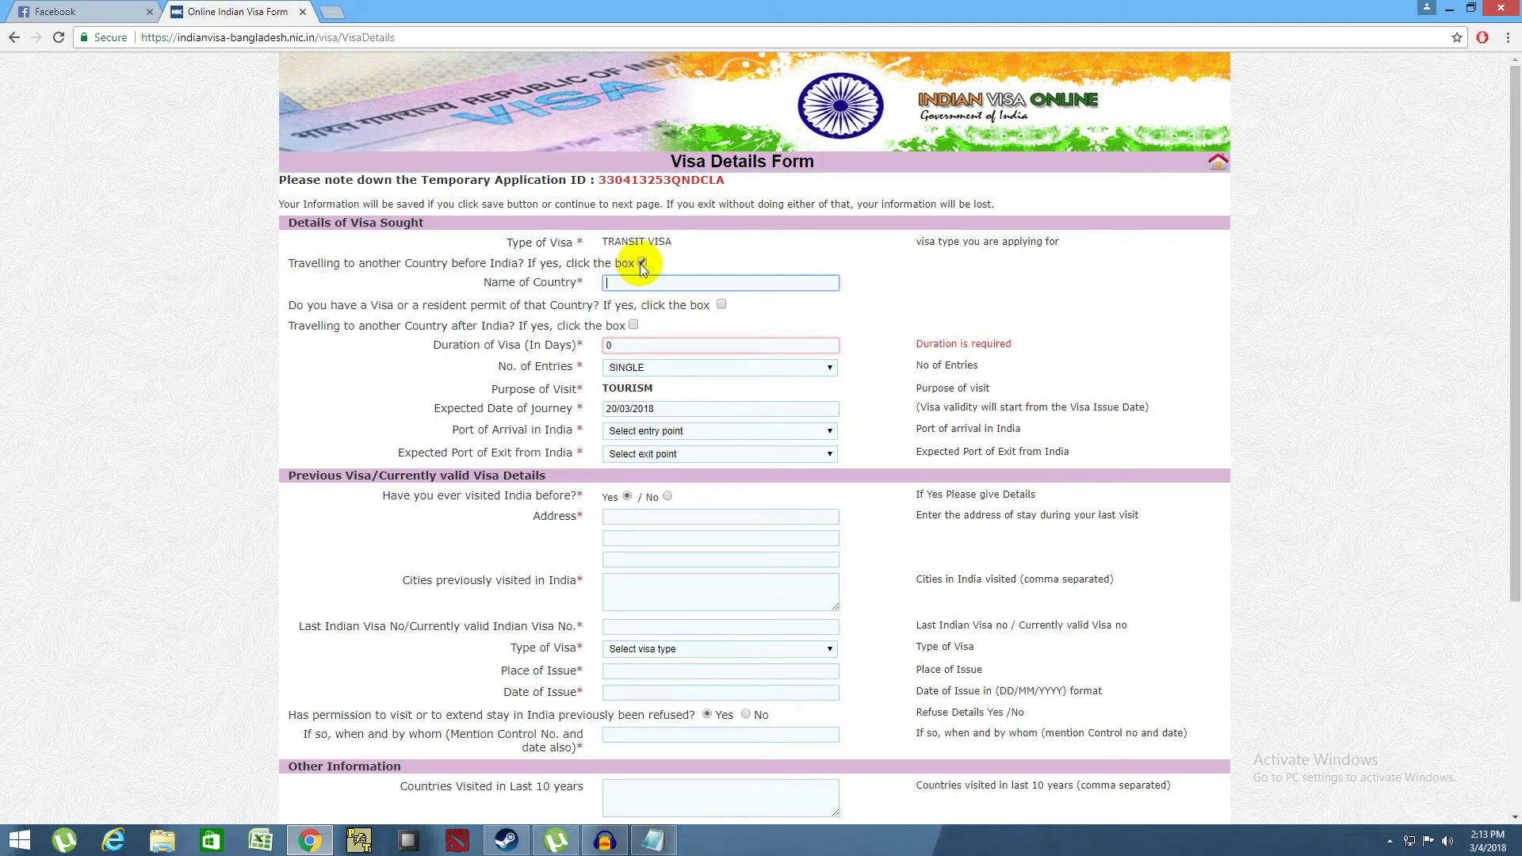
{"action": "left_click", "coordinate": [642, 263]}
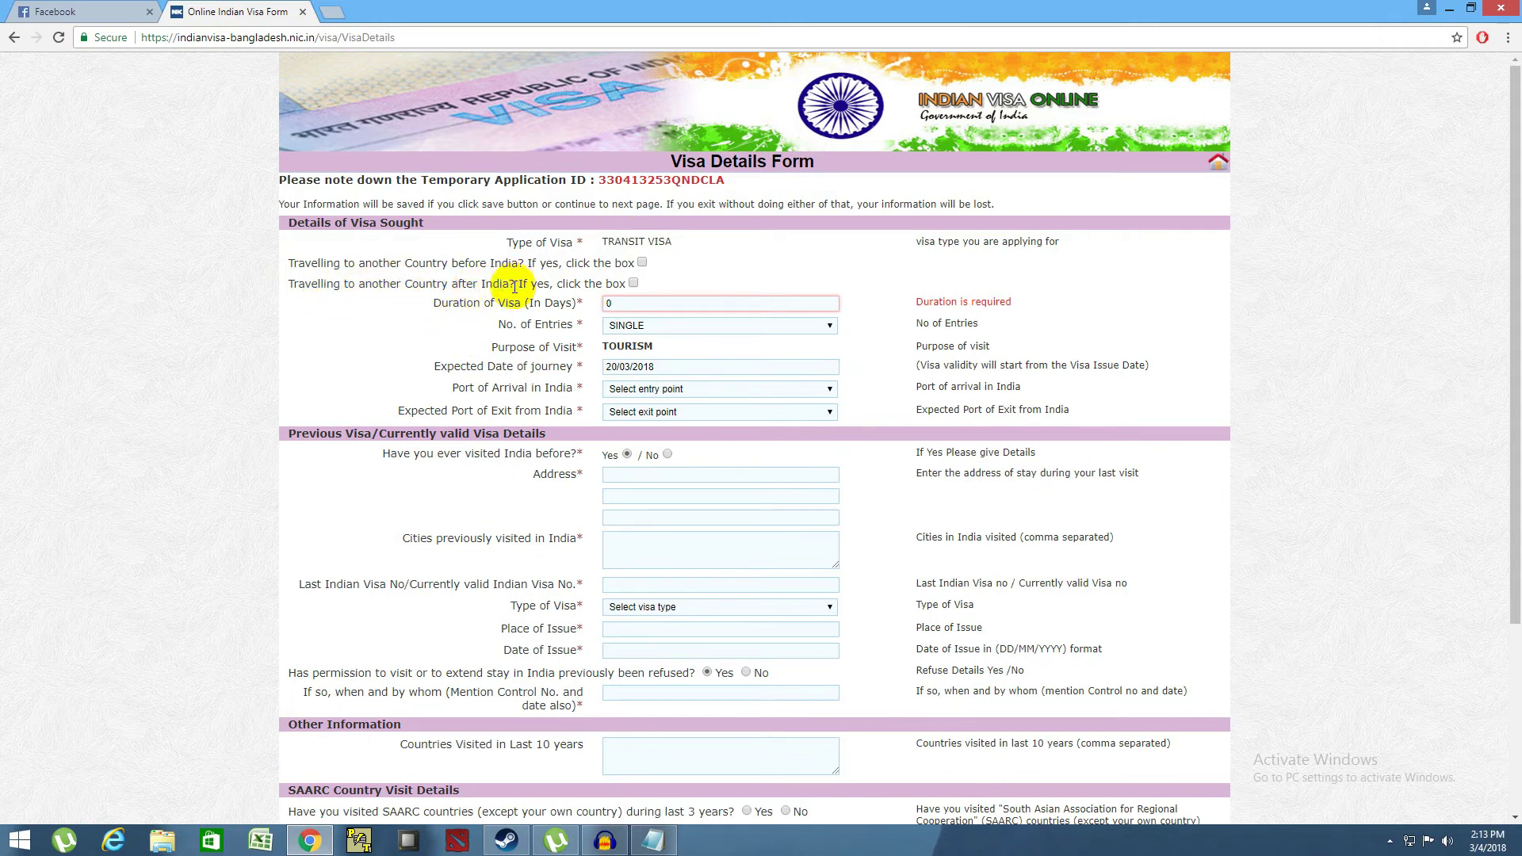
{"action": "left_click_drag", "start_coordinate": [288, 284], "coordinate": [521, 283]}
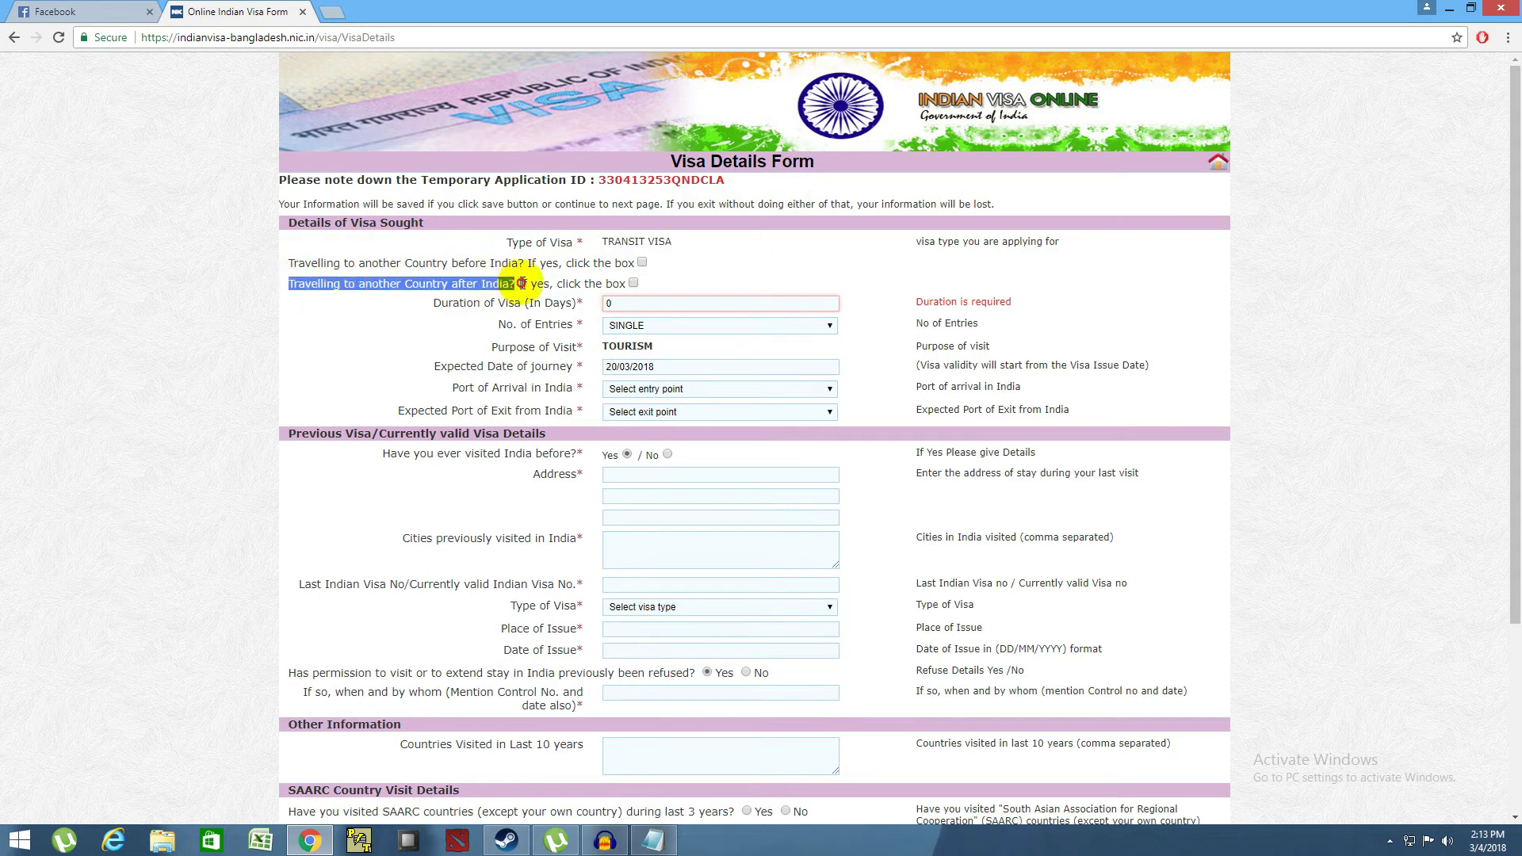
{"action": "left_click", "coordinate": [519, 279]}
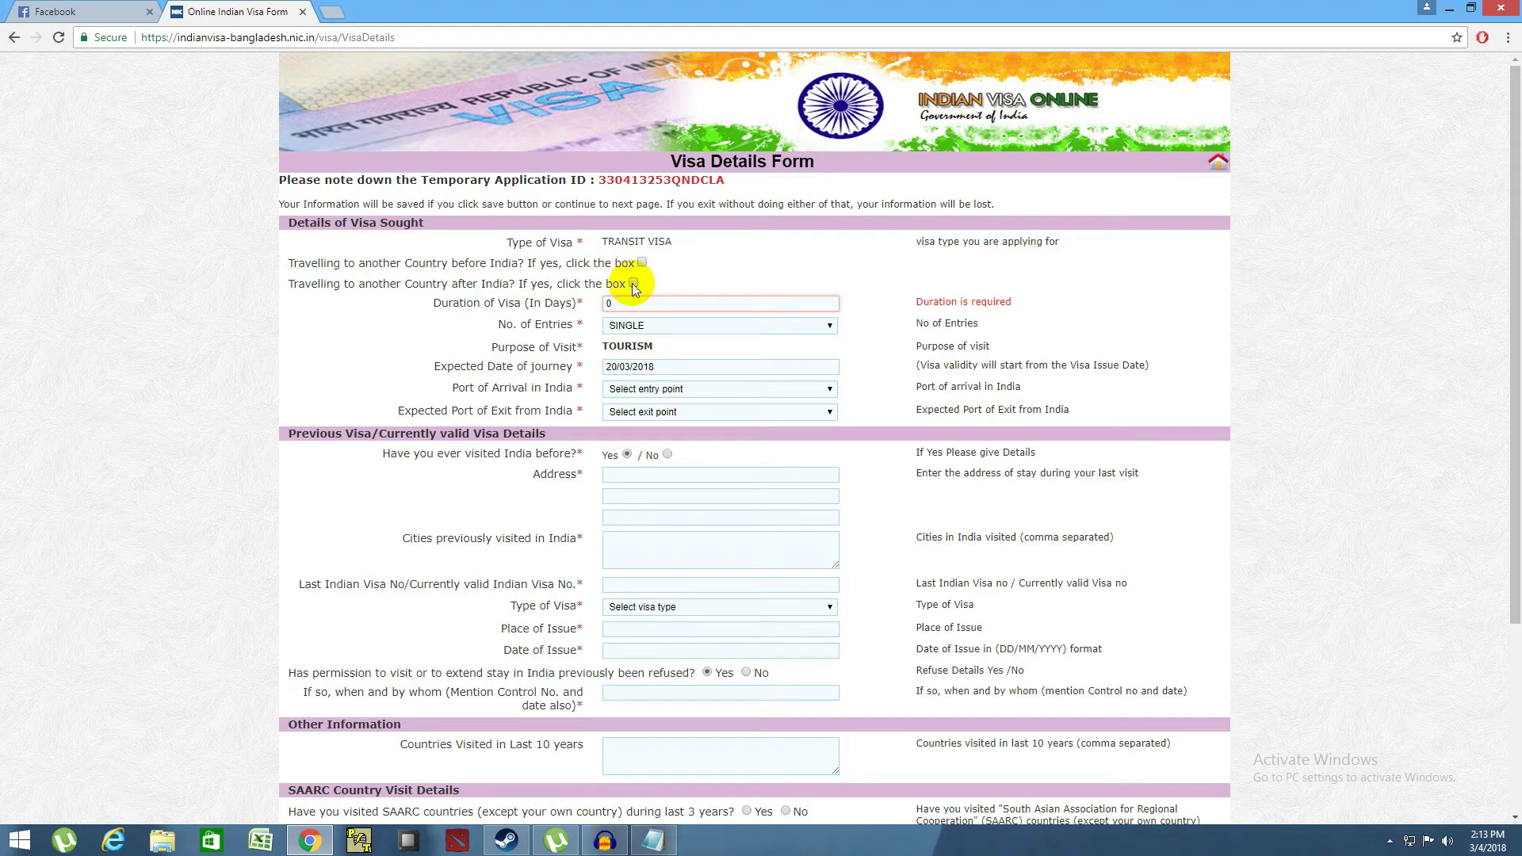
{"action": "left_click", "coordinate": [633, 283]}
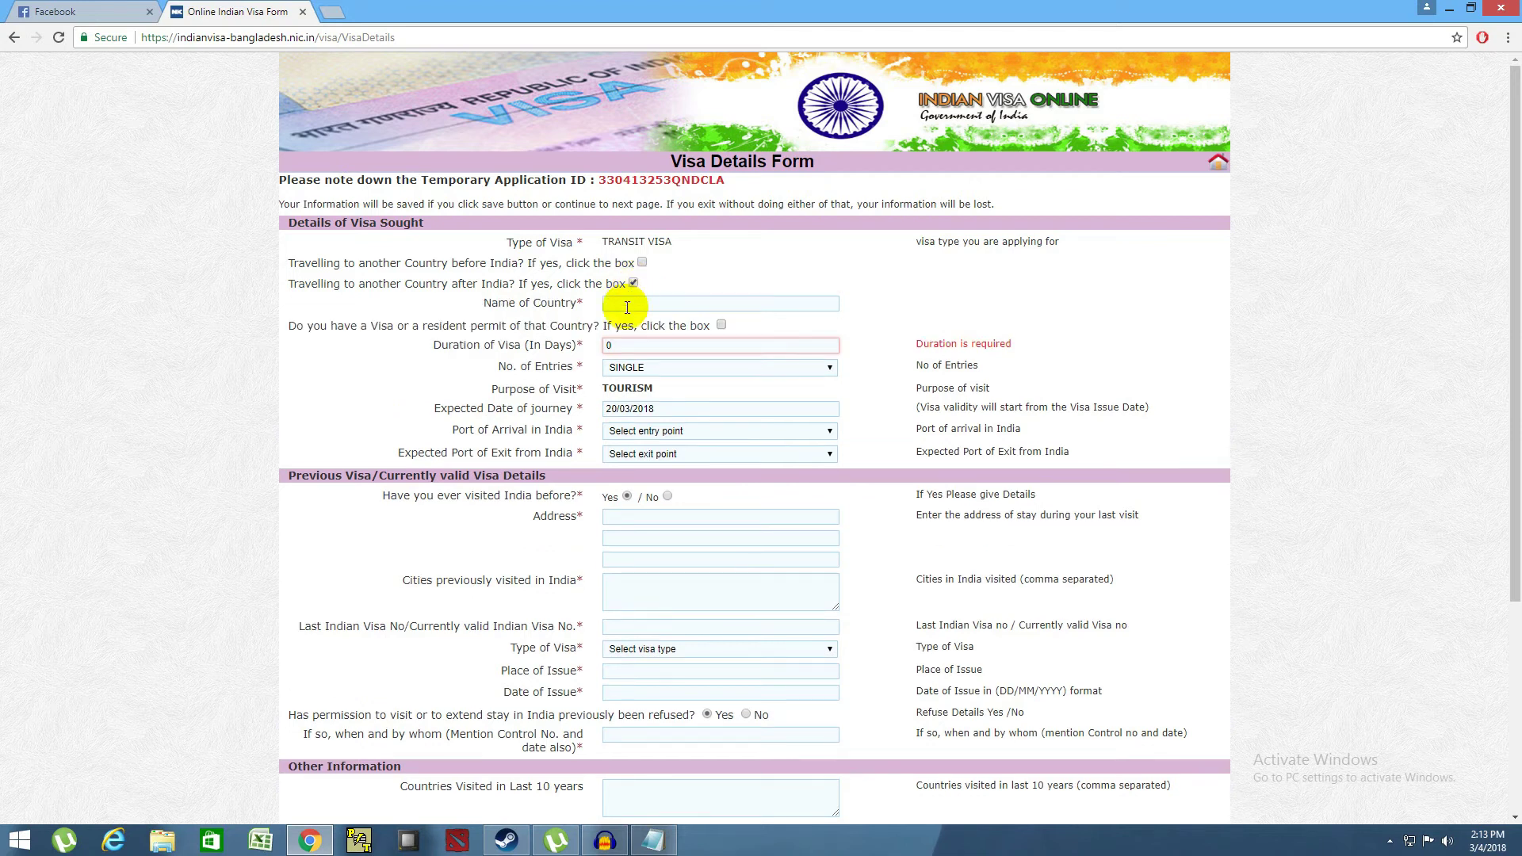
{"action": "left_click", "coordinate": [624, 306]}
{"action": "type", "text": "BHUTAN"}
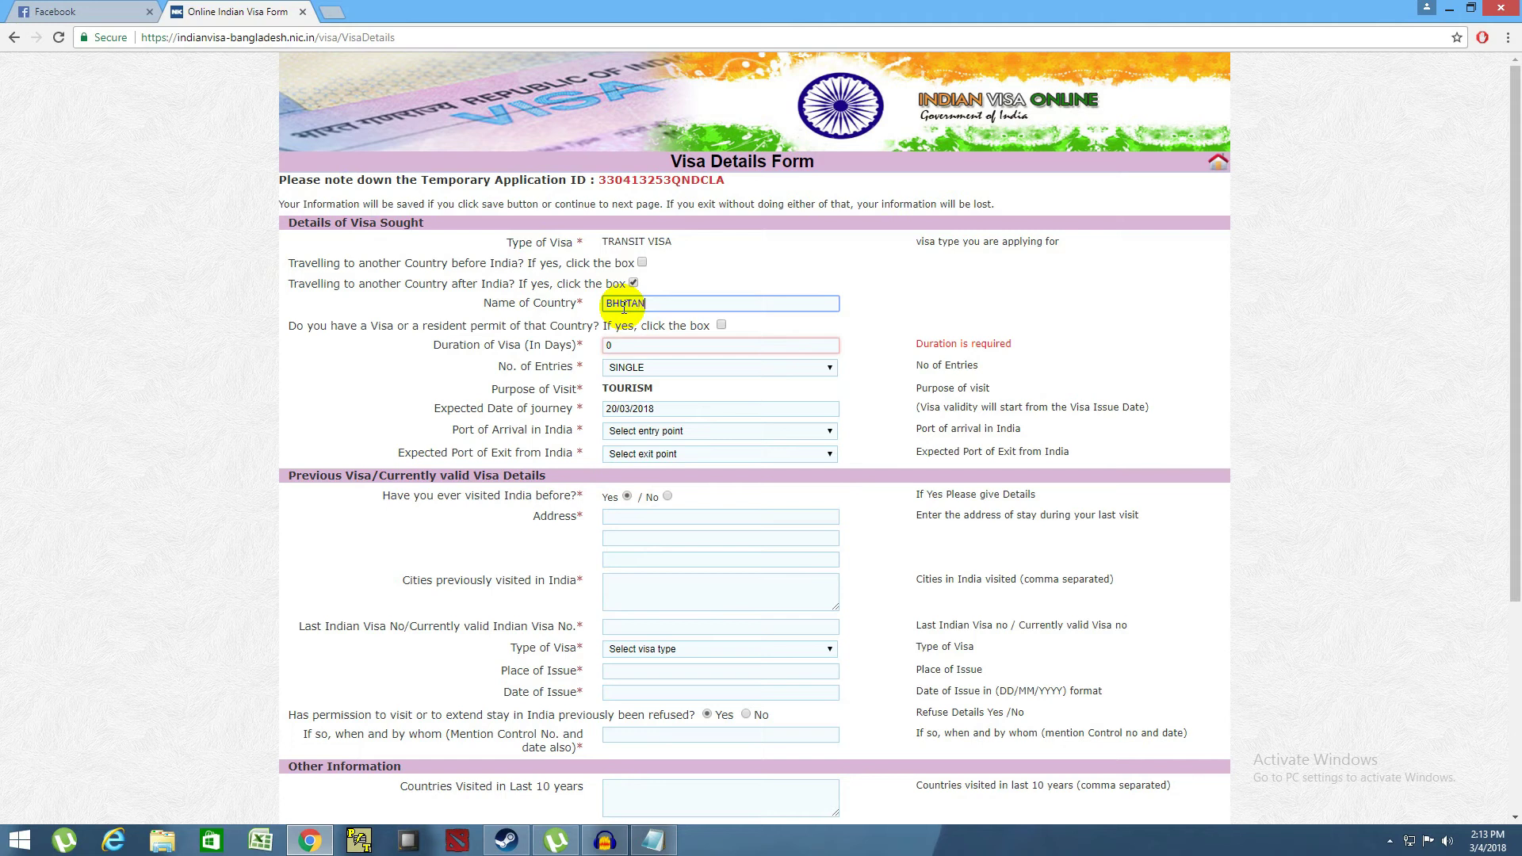
{"action": "left_click", "coordinate": [623, 330]}
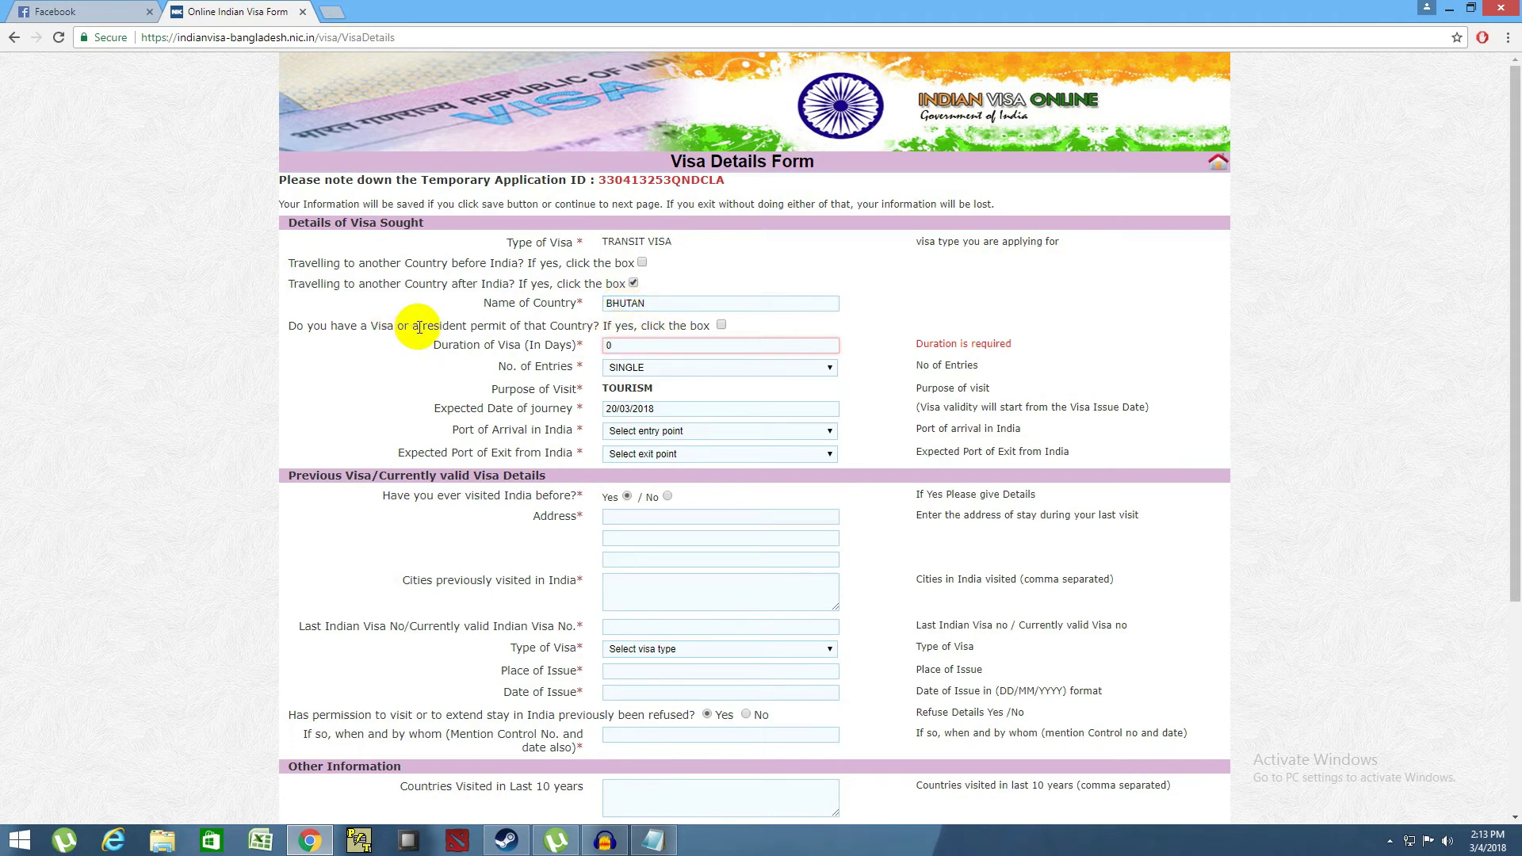
{"action": "left_click_drag", "start_coordinate": [648, 302], "coordinate": [602, 304]}
{"action": "left_click", "coordinate": [574, 325]}
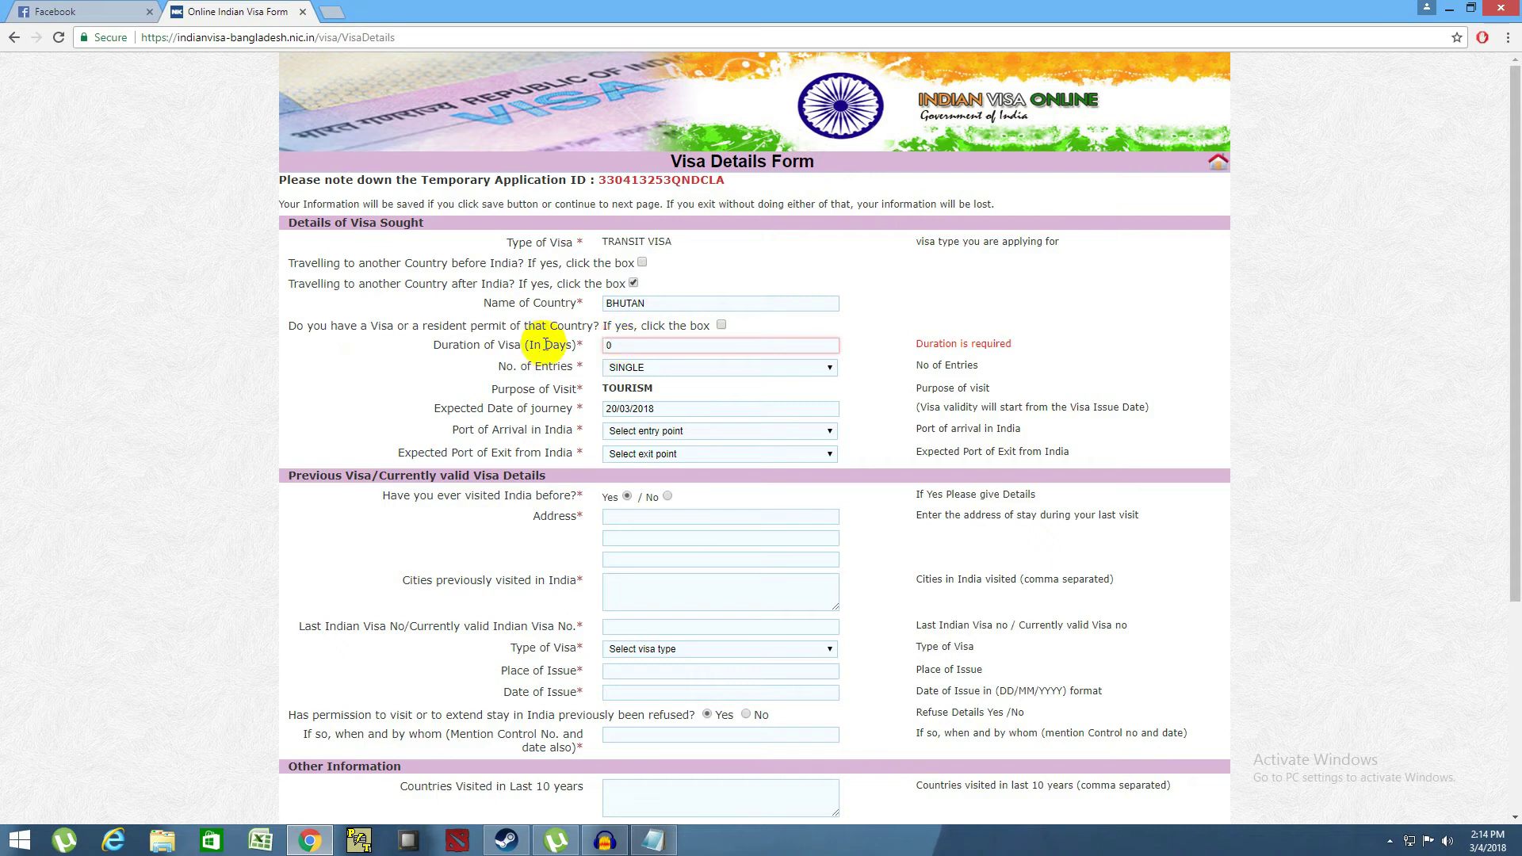
- Set Duration of Visa to 30 and No. of Entries to DOUBLE
{"action": "left_click", "coordinate": [607, 346]}
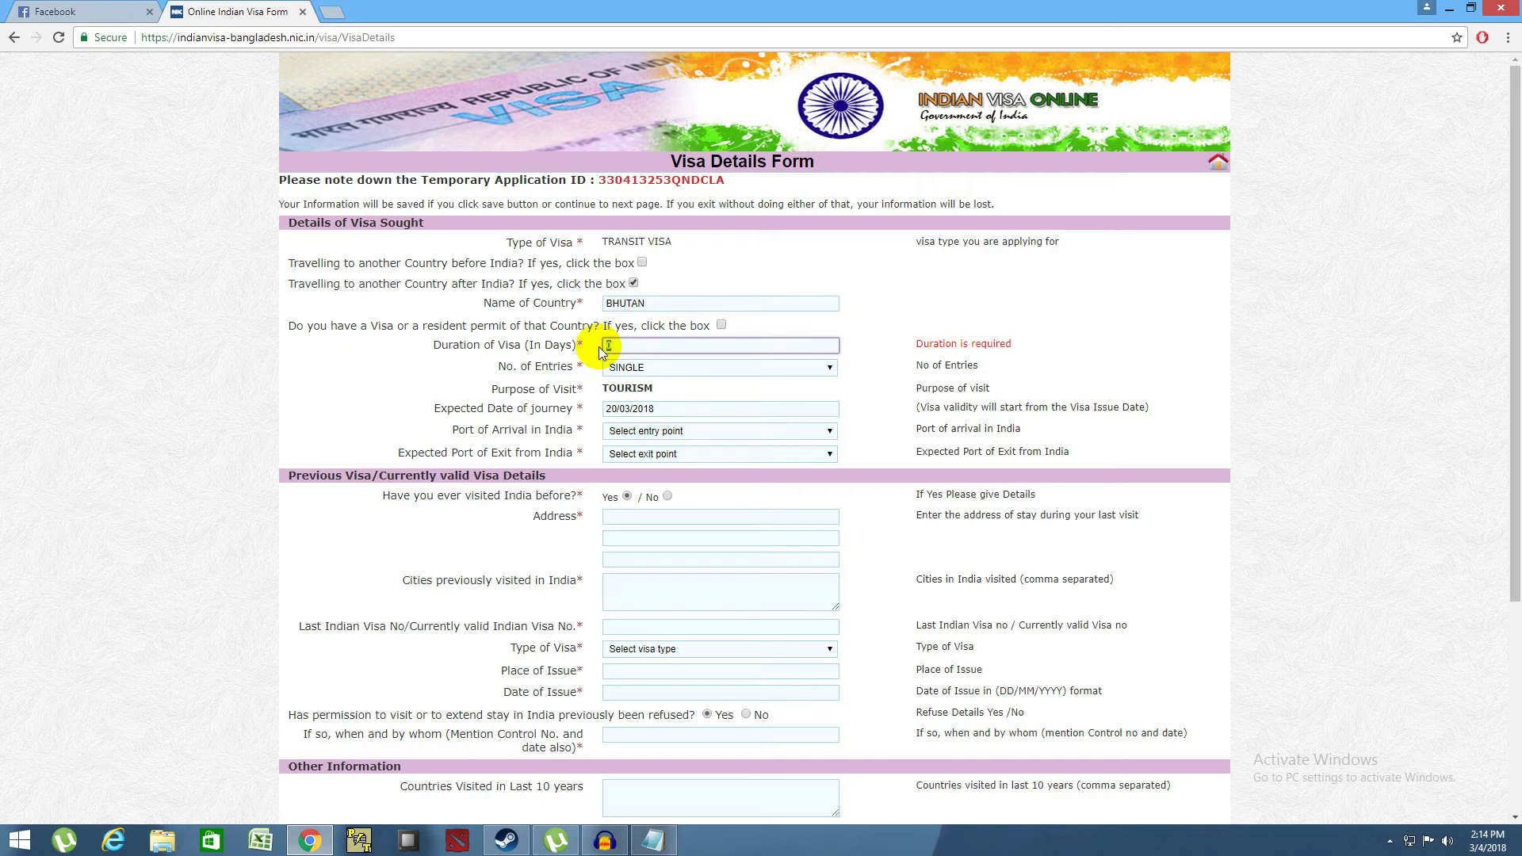
{"action": "type", "text": "30"}
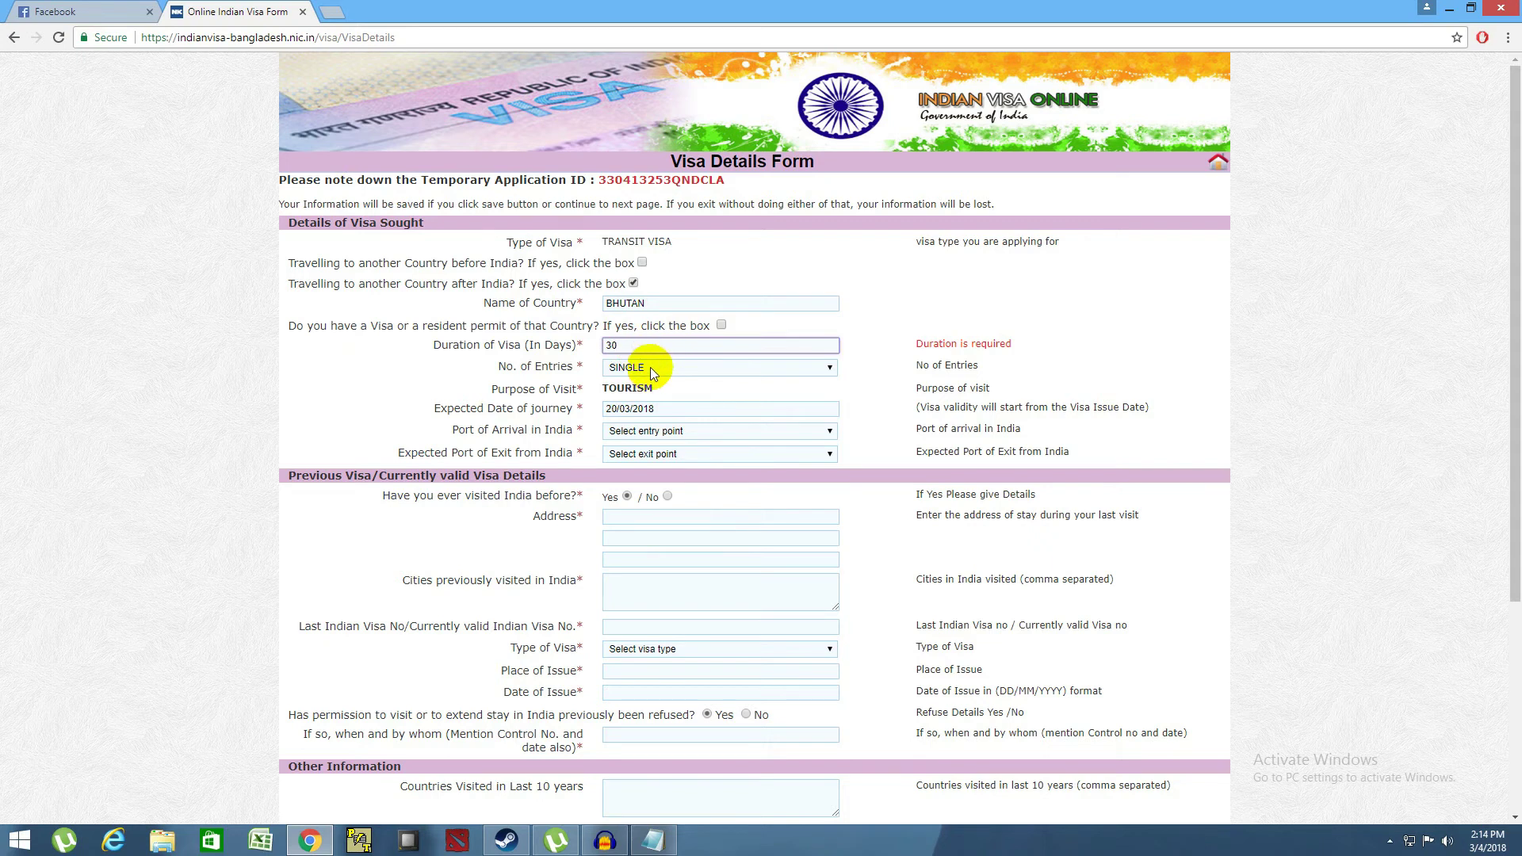
{"action": "left_click", "coordinate": [652, 371]}
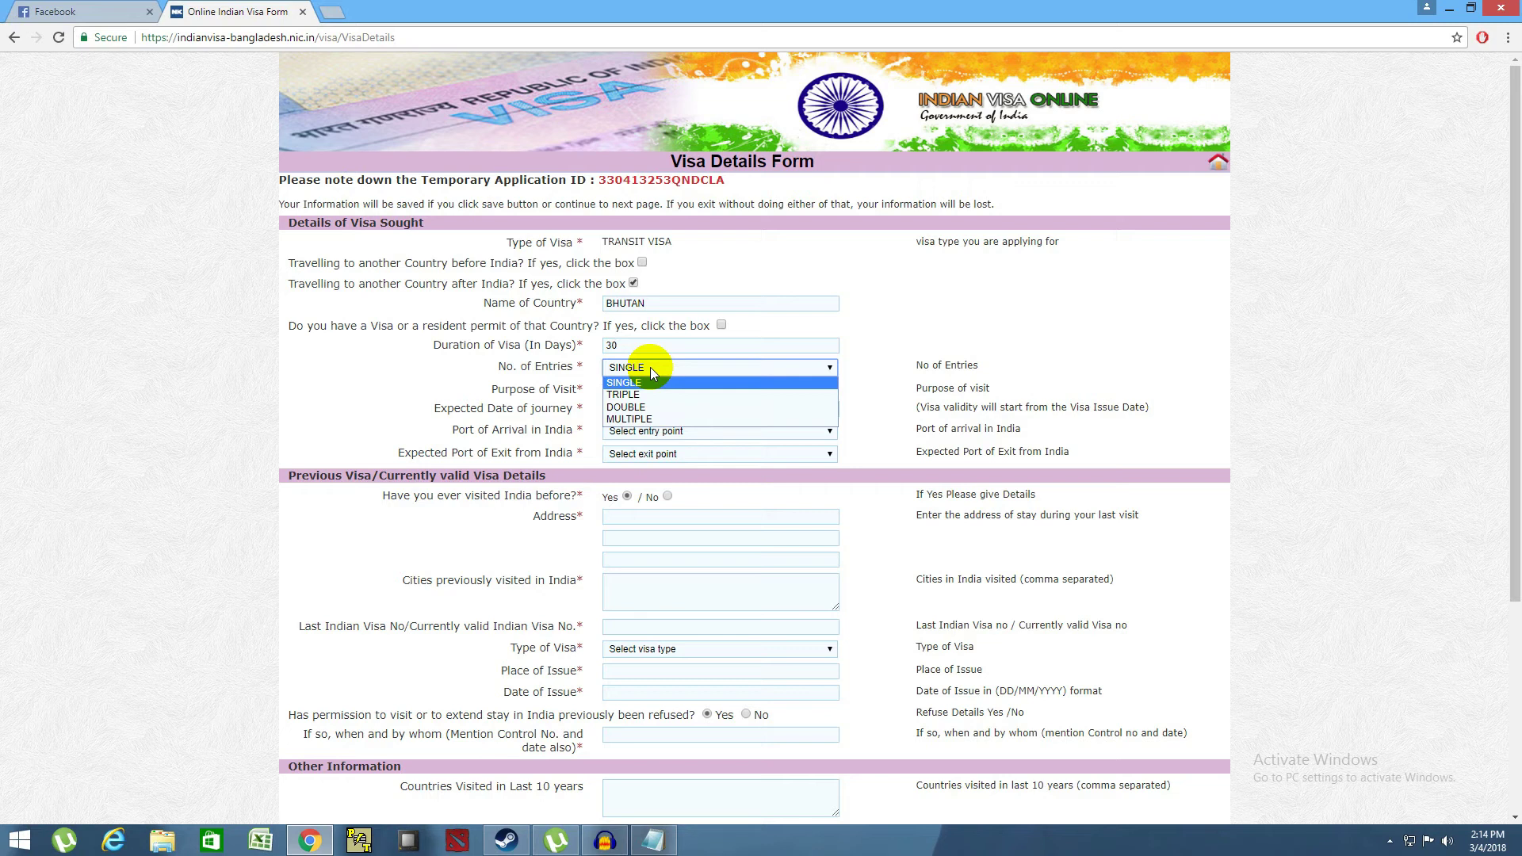
{"action": "left_click", "coordinate": [628, 408]}
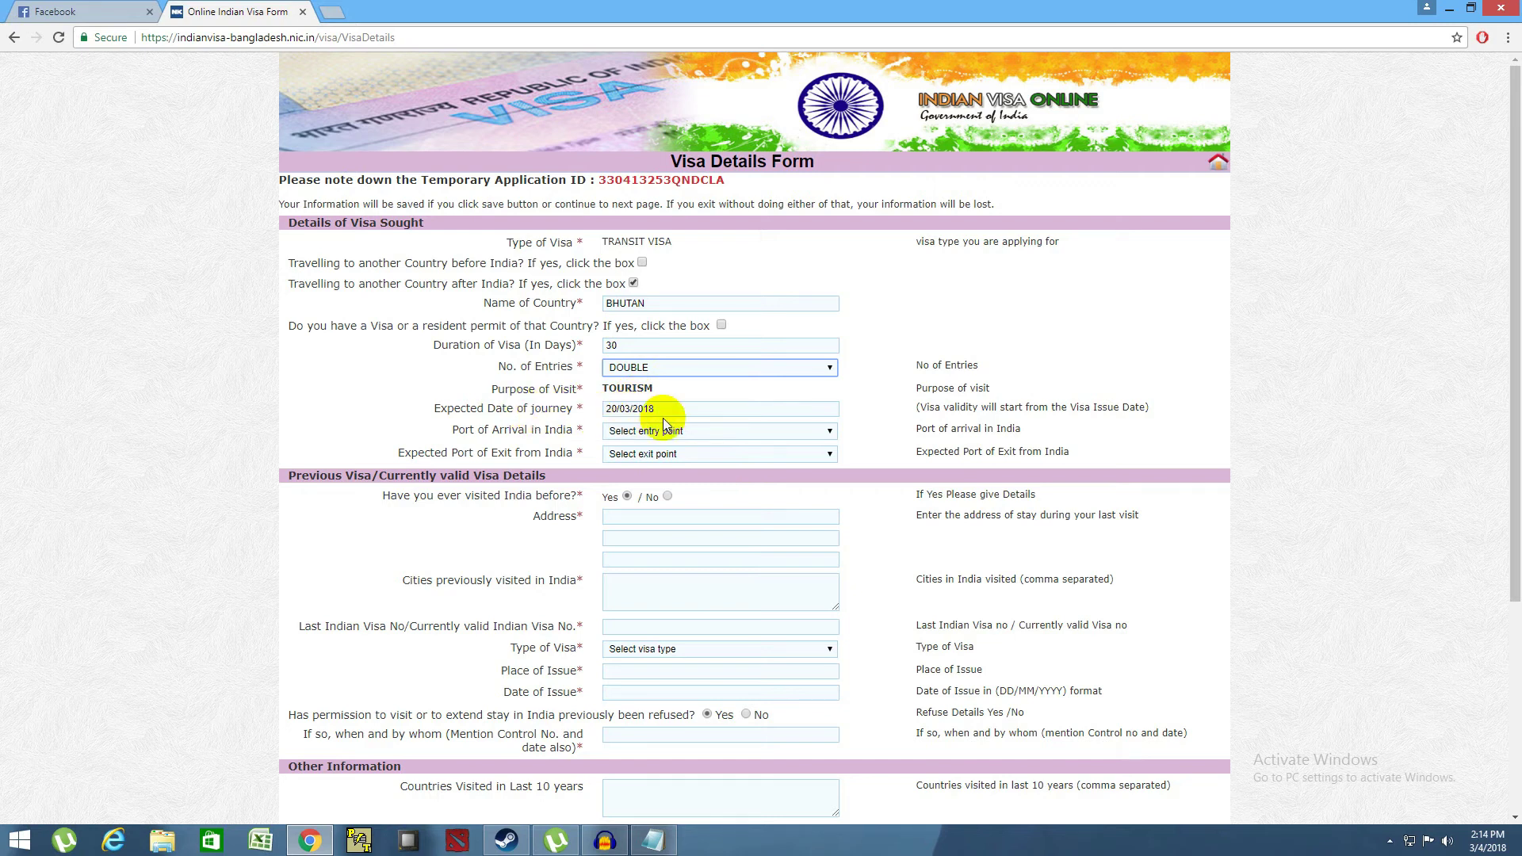
- Change the Expected Date of journey to 19/03/2018
{"action": "left_click", "coordinate": [615, 412]}
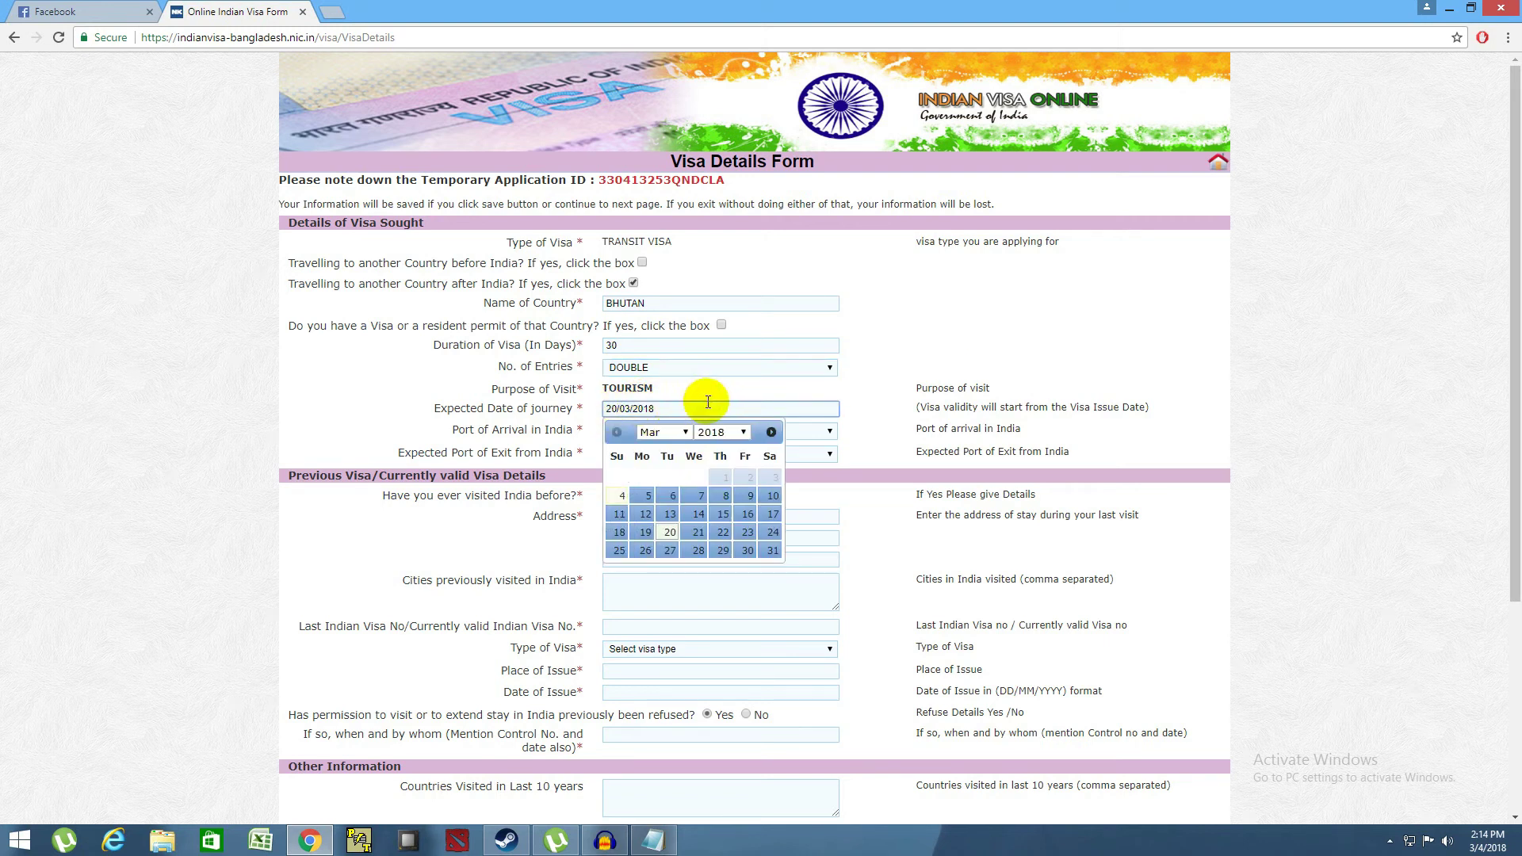
{"action": "left_click", "coordinate": [619, 408]}
{"action": "key", "text": "BackSpace"}
{"action": "key", "text": "BackSpace"}
{"action": "type", "text": "19"}
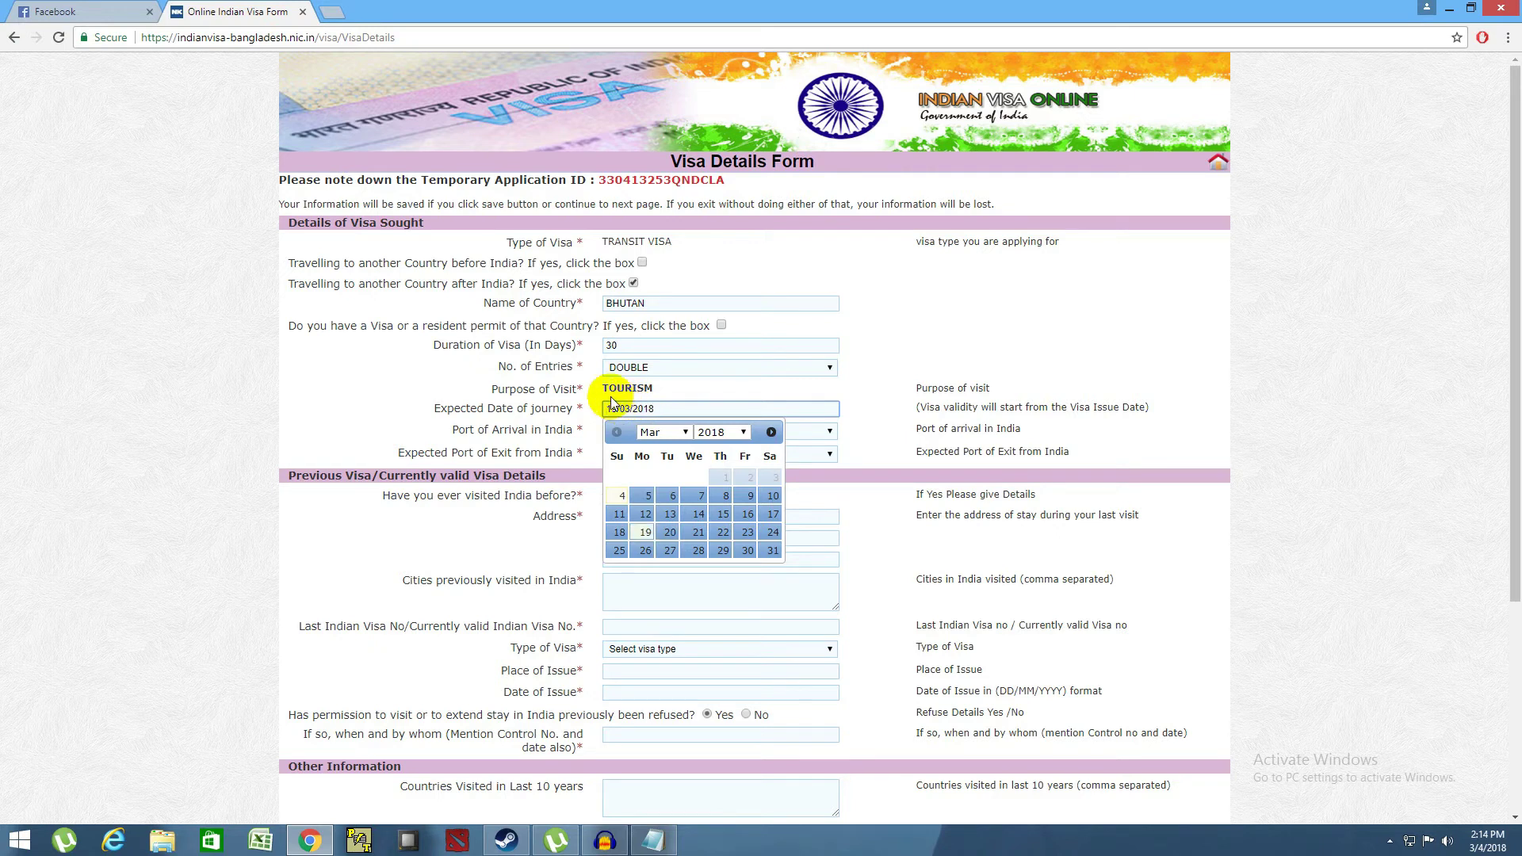
{"action": "left_click", "coordinate": [643, 531]}
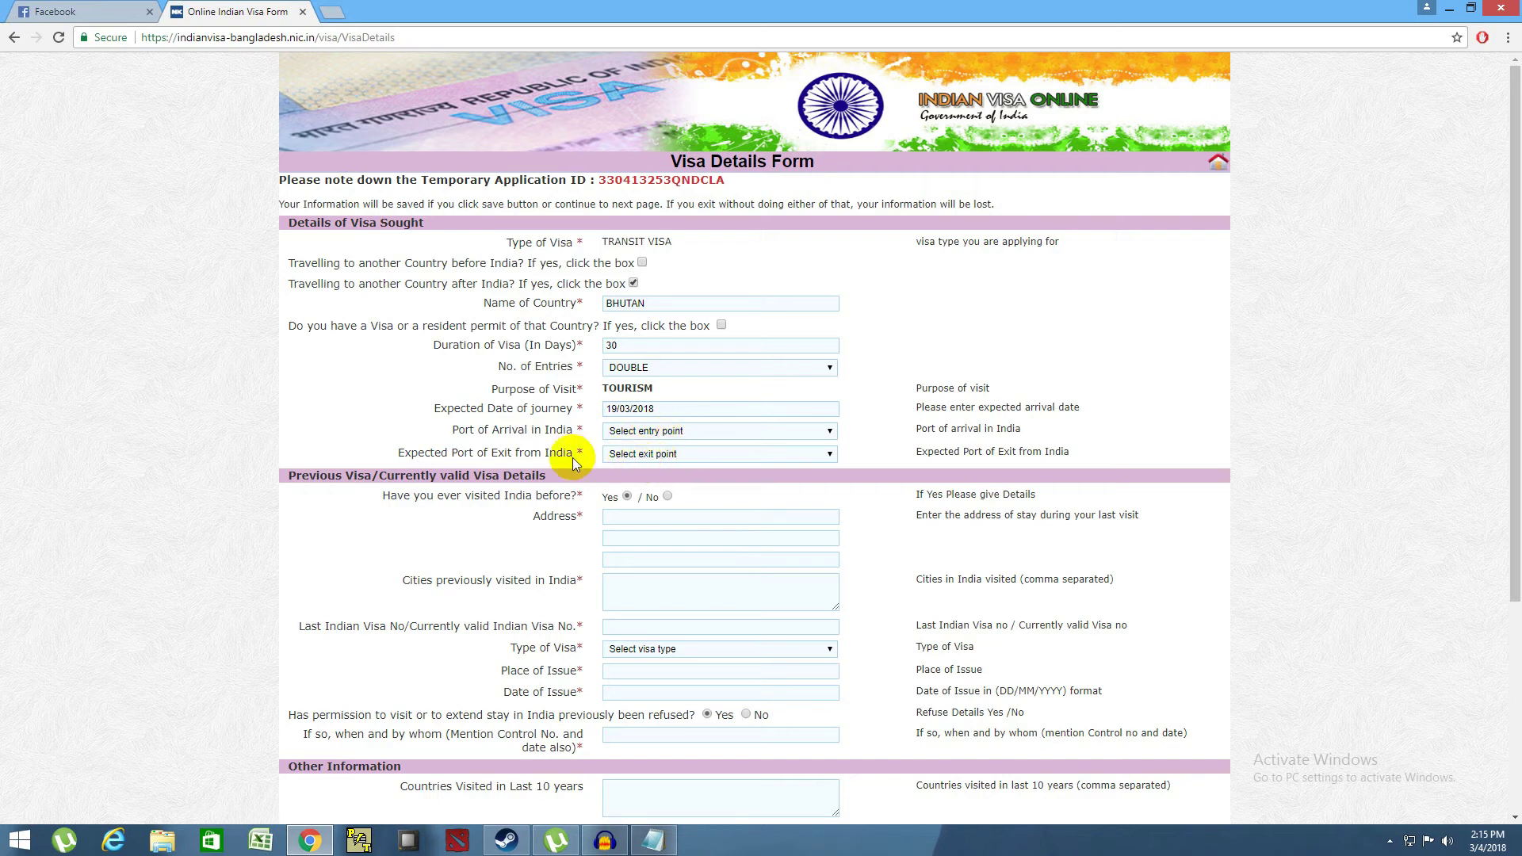
- Choose BY ROAD CHANGRABANDHA/JAYGAON as both Port of Arrival and Expected Port of Exit
{"action": "left_click", "coordinate": [621, 433]}
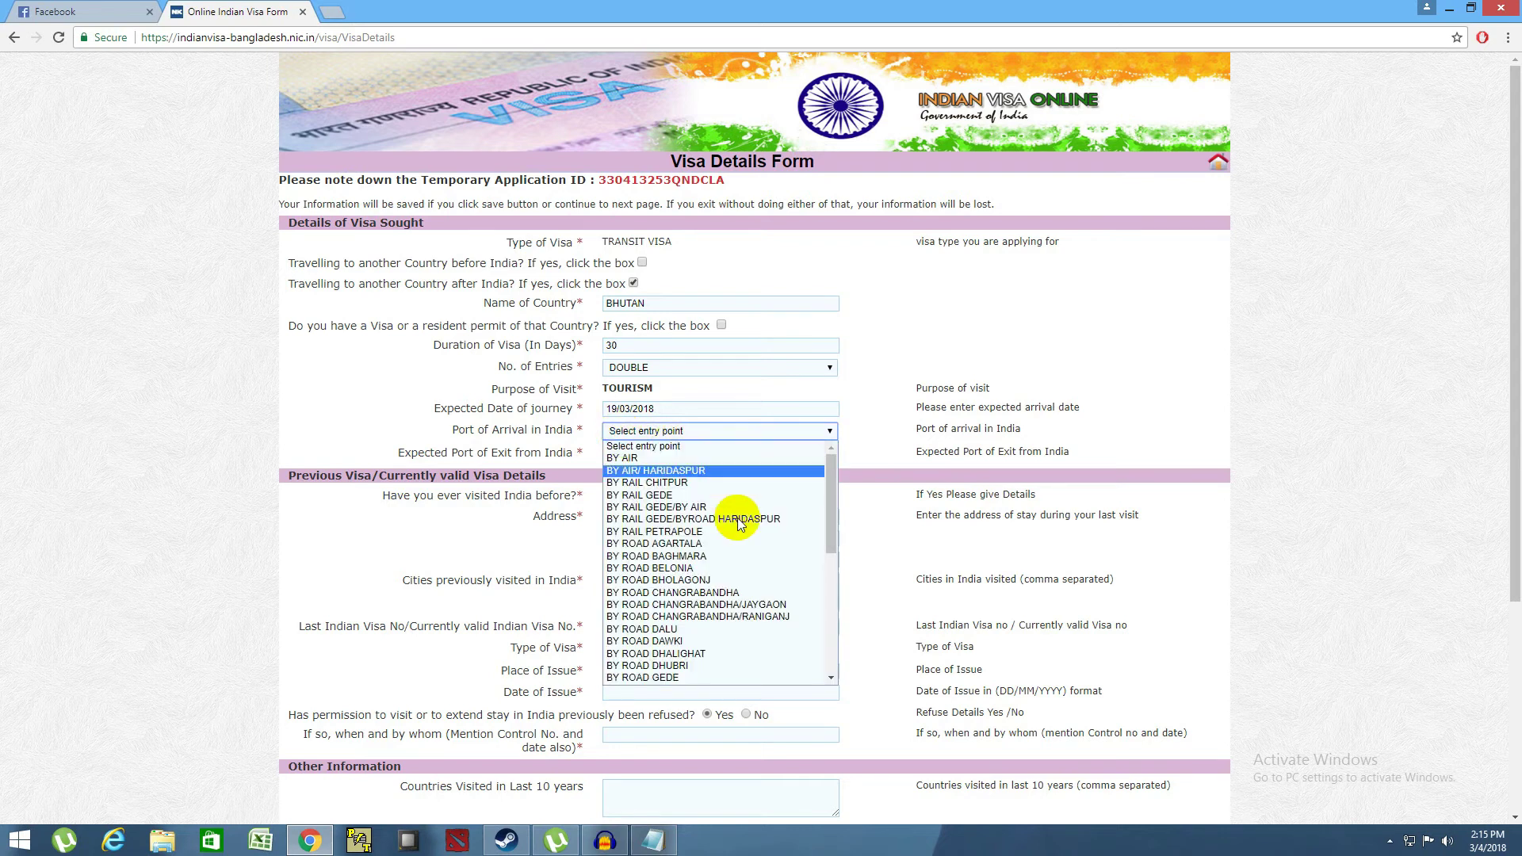
{"action": "left_click", "coordinate": [730, 606]}
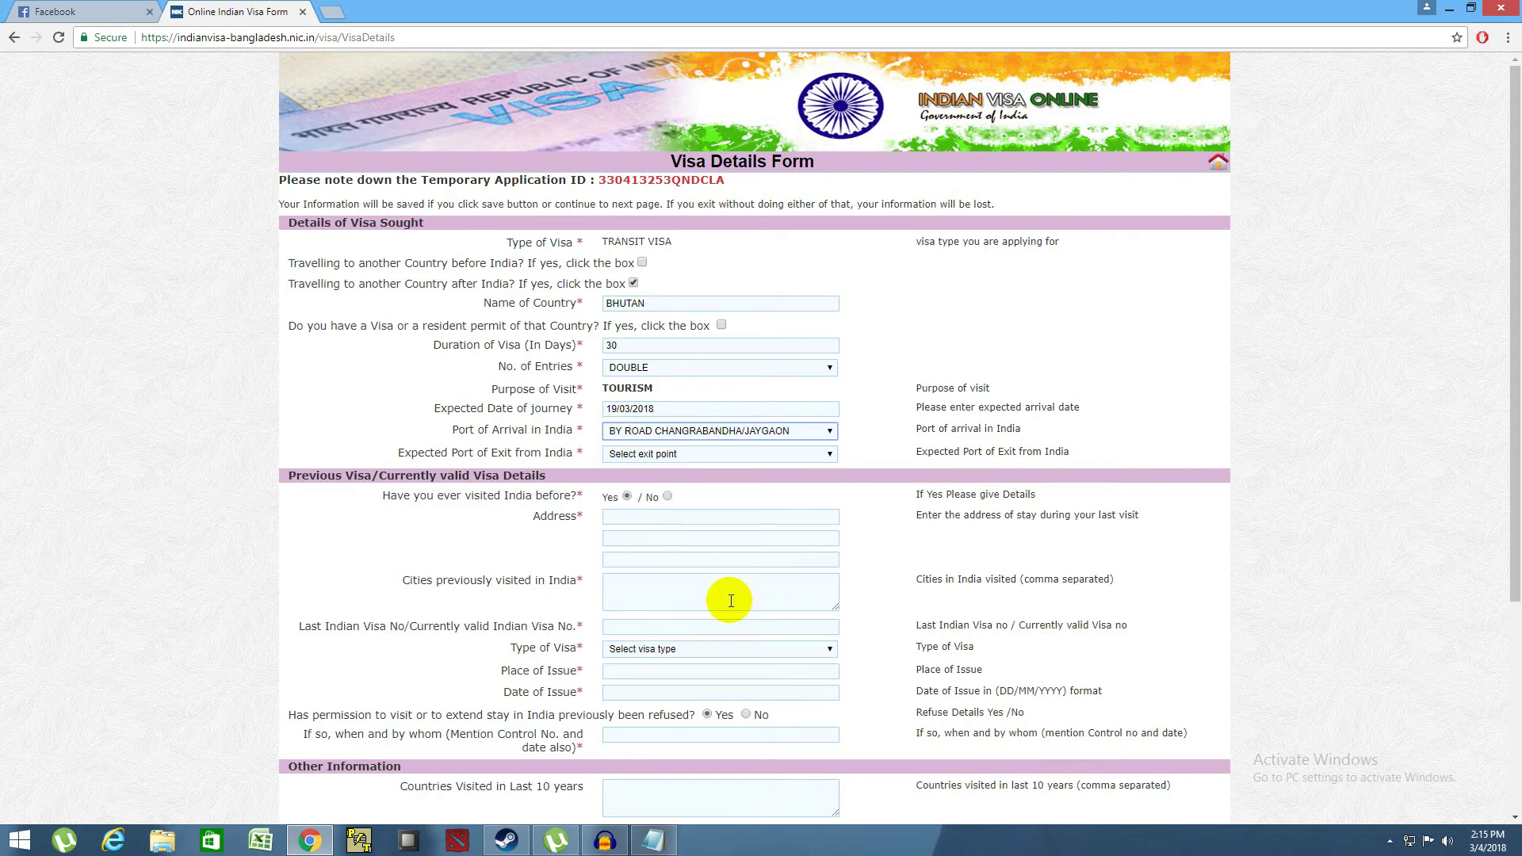
{"action": "left_click", "coordinate": [796, 438]}
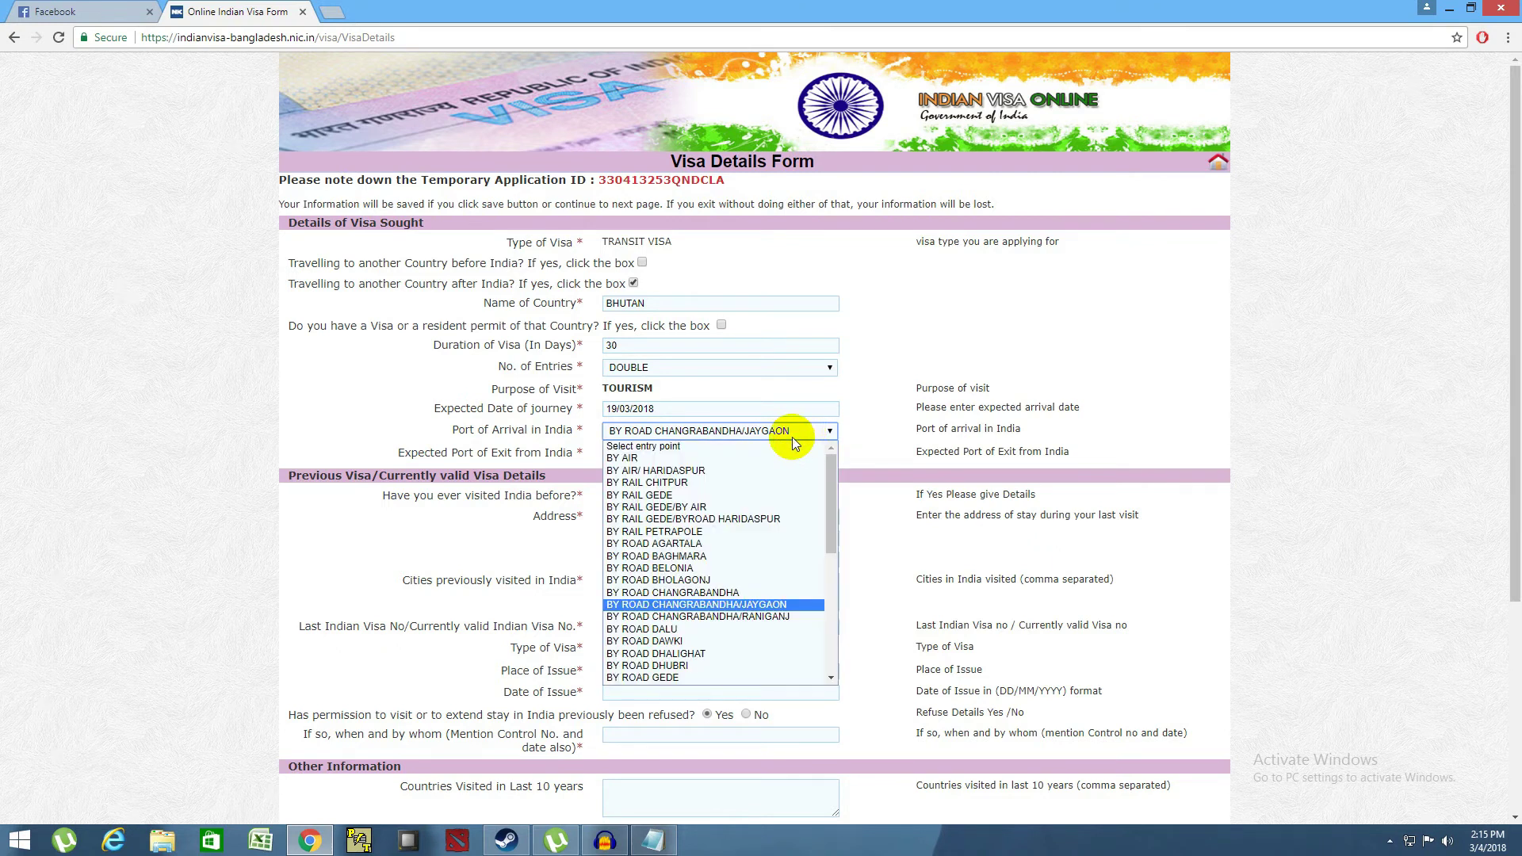
{"action": "left_click", "coordinate": [793, 437]}
{"action": "left_click", "coordinate": [678, 454]}
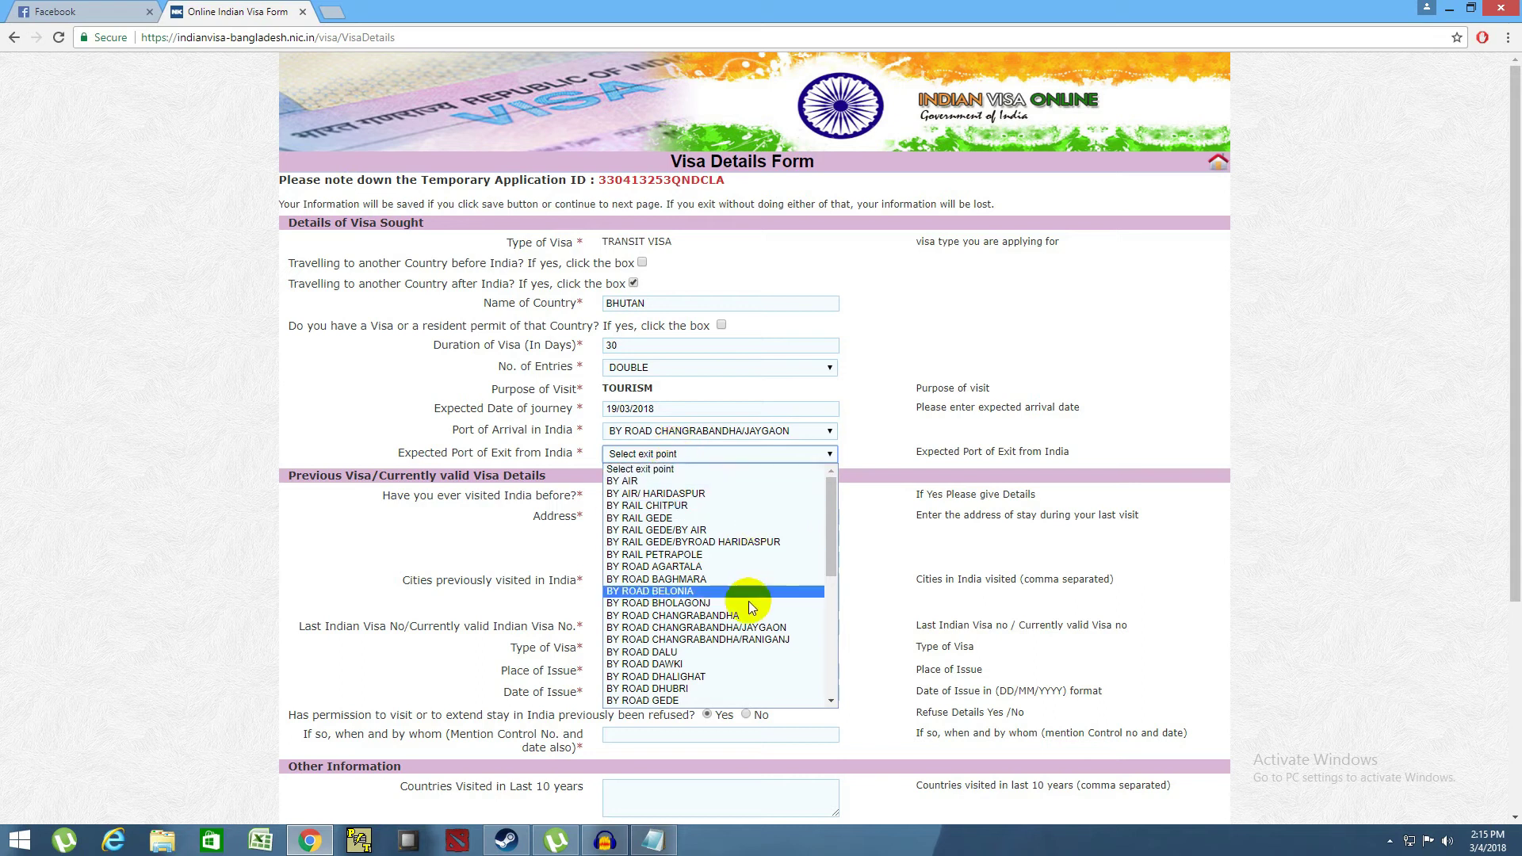
{"action": "left_click", "coordinate": [739, 627]}
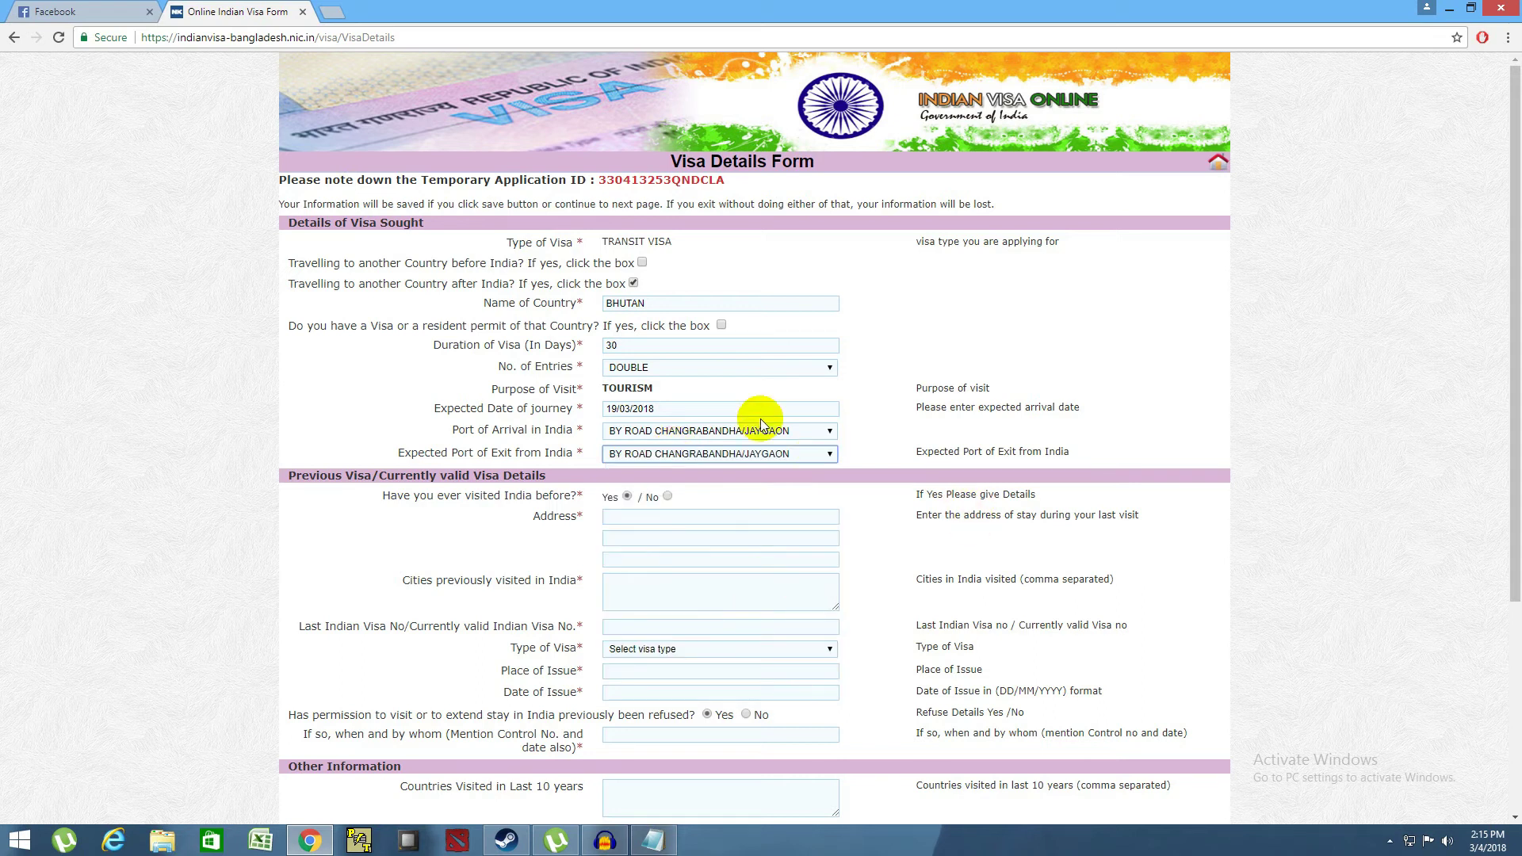
{"action": "scroll", "coordinate": [515, 444], "scroll_direction": "down", "scroll_amount": 2}
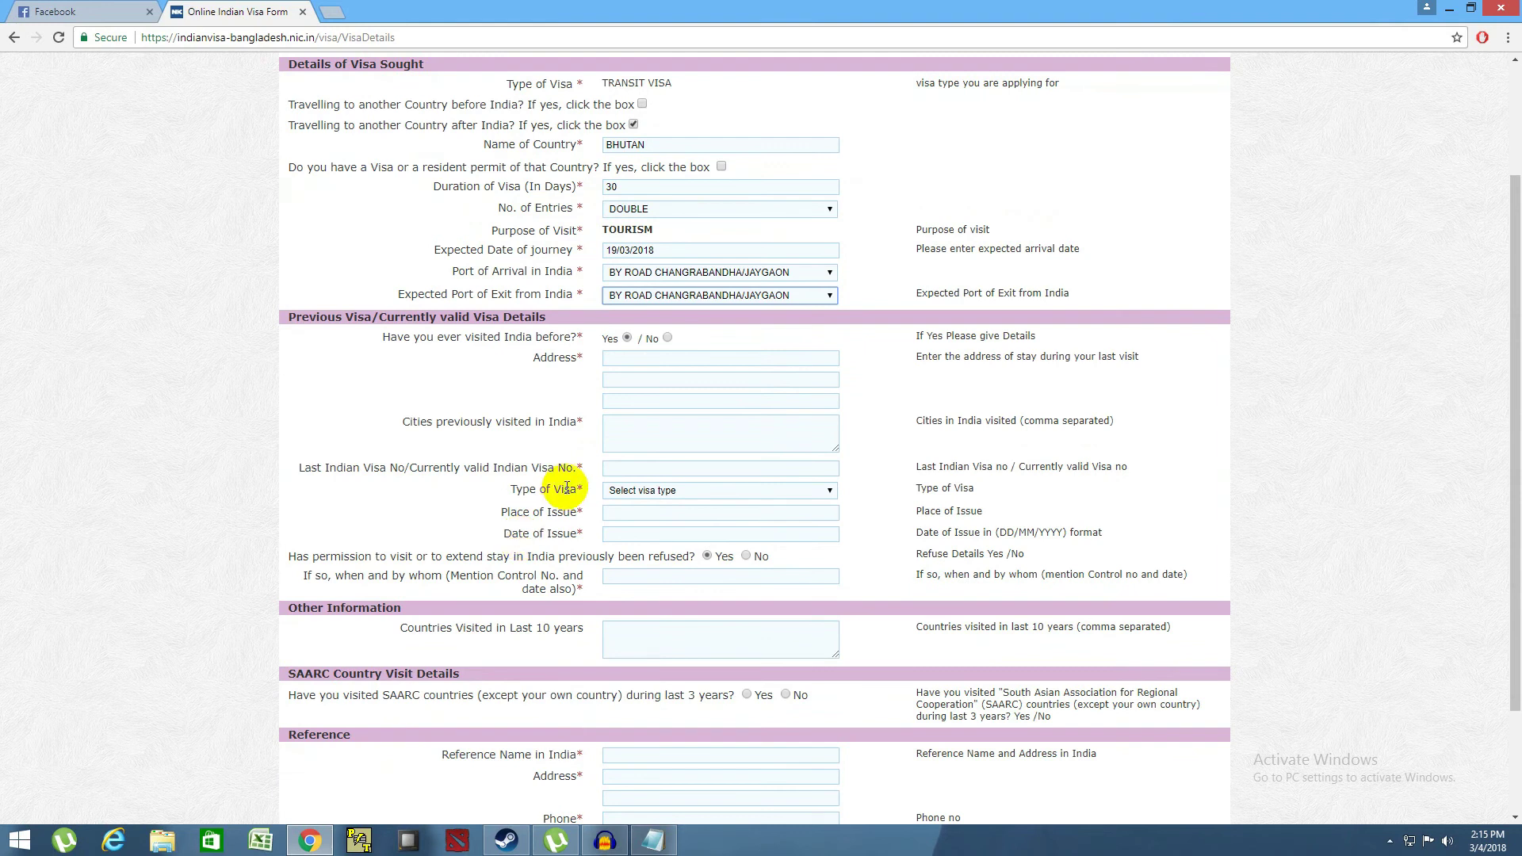
{"action": "left_click_drag", "start_coordinate": [359, 343], "coordinate": [592, 344]}
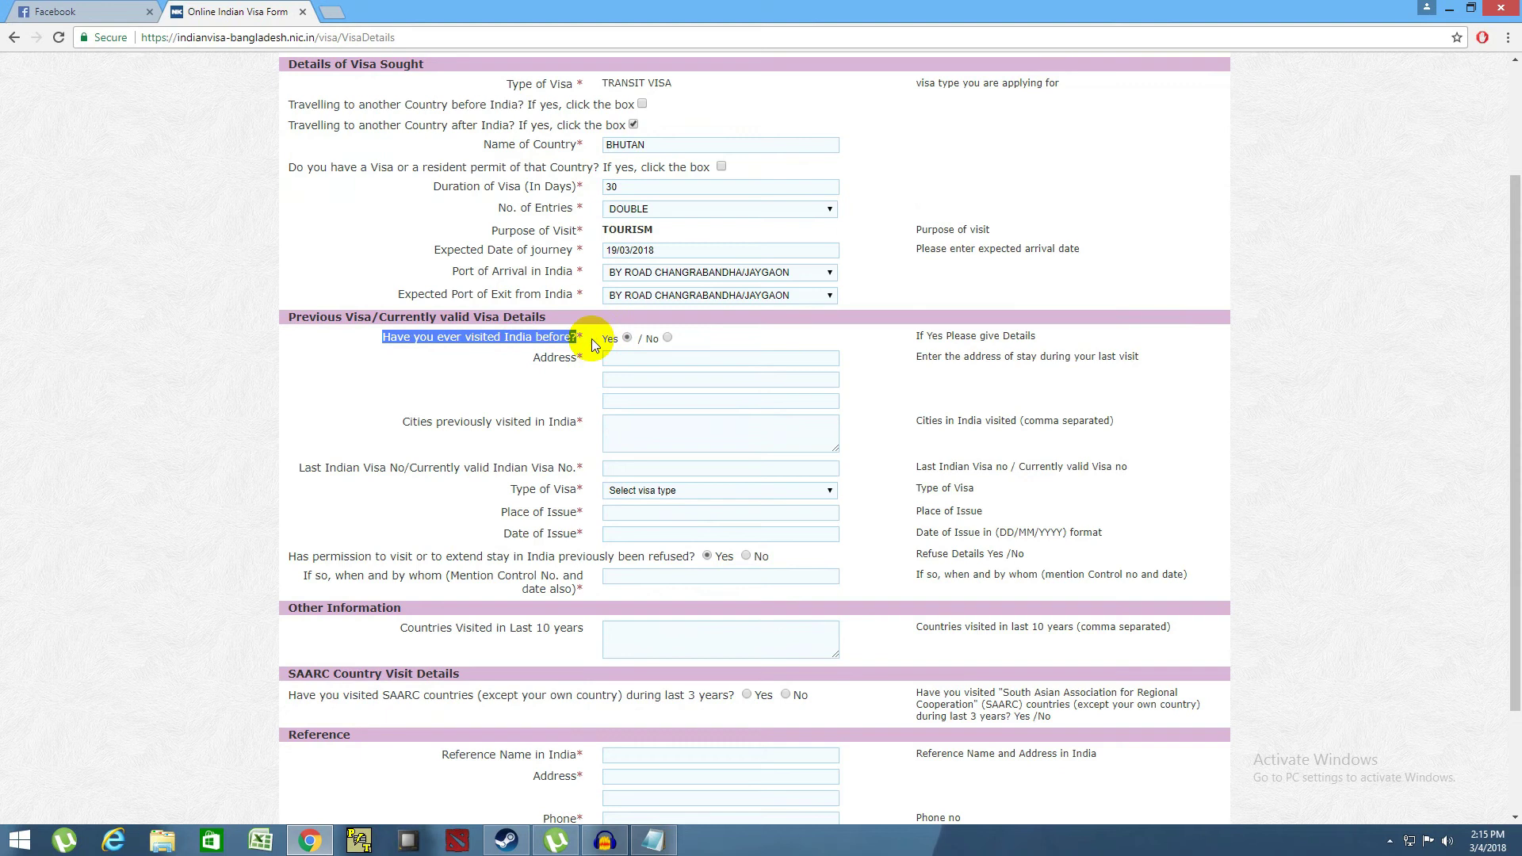
- Answer No to 'Have you ever visited India before?' and focus the countries-visited box
{"action": "left_click", "coordinate": [636, 357]}
{"action": "left_click_drag", "start_coordinate": [540, 358], "coordinate": [690, 590]}
{"action": "left_click", "coordinate": [545, 436]}
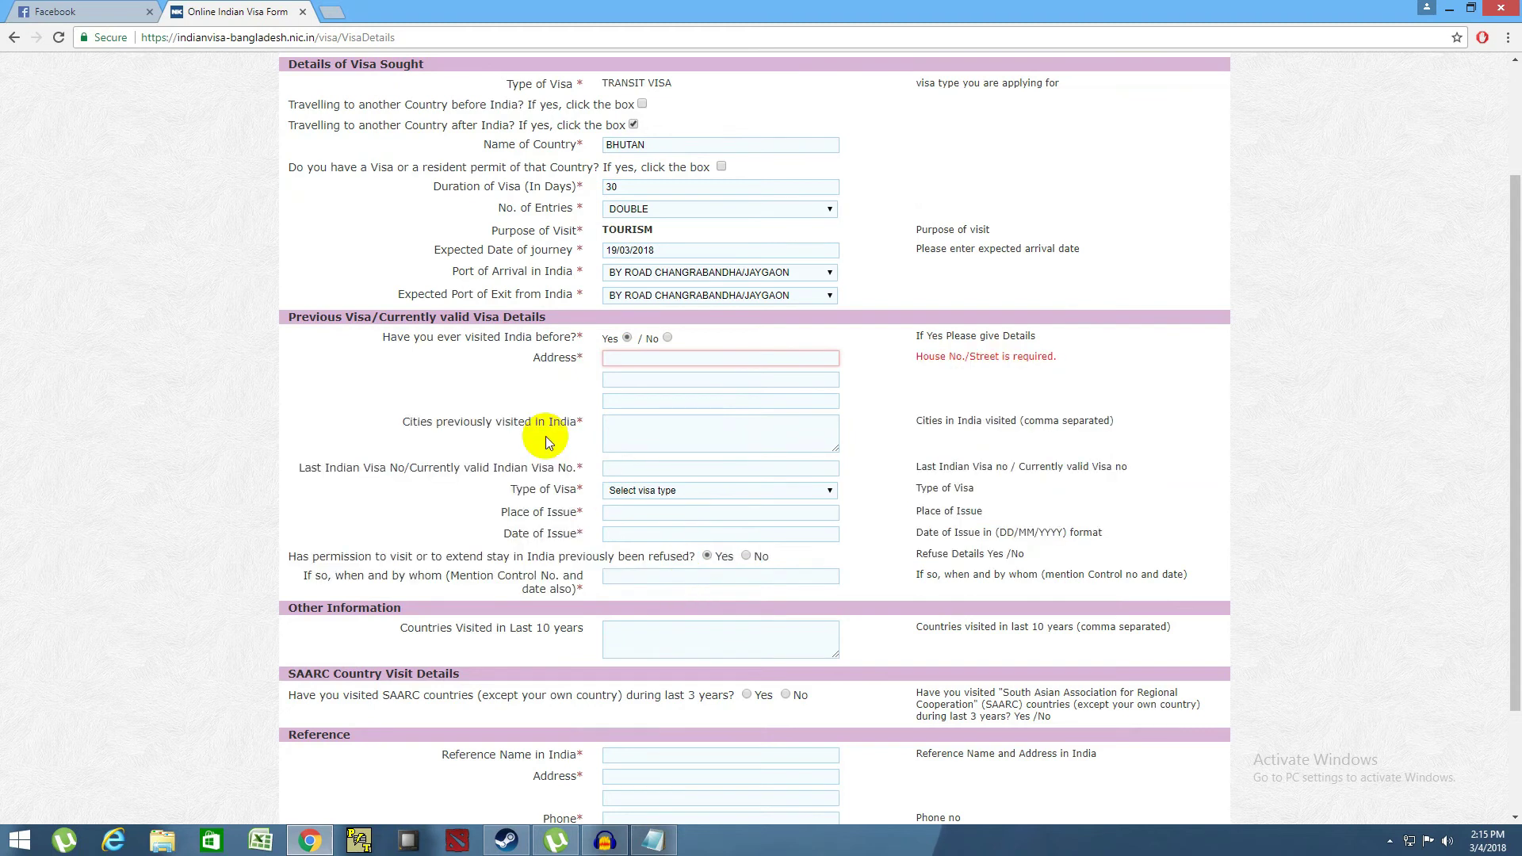
{"action": "left_click", "coordinate": [666, 338]}
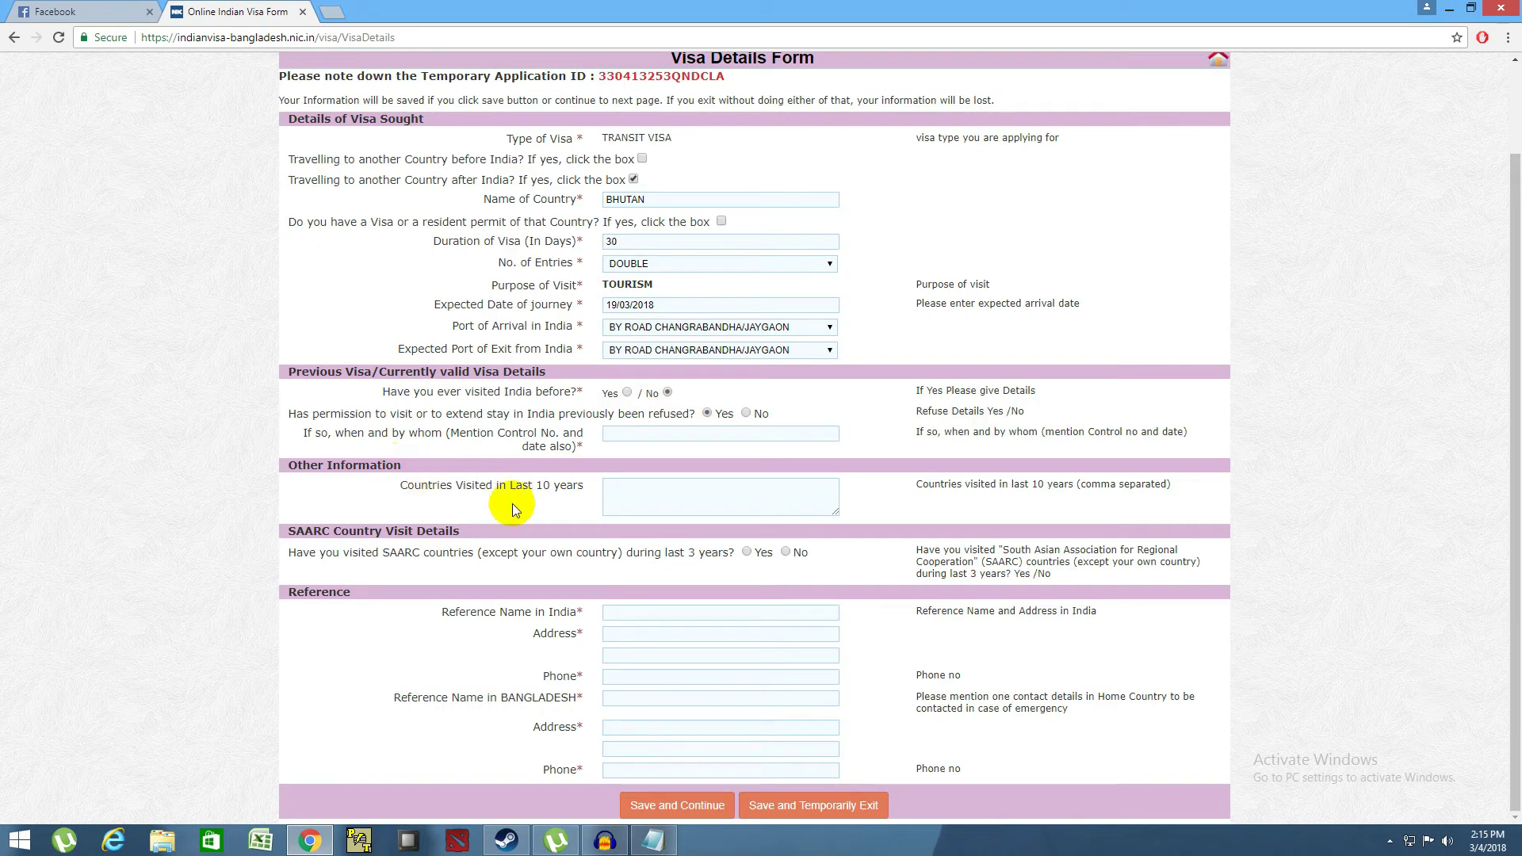
{"action": "left_click", "coordinate": [610, 493]}
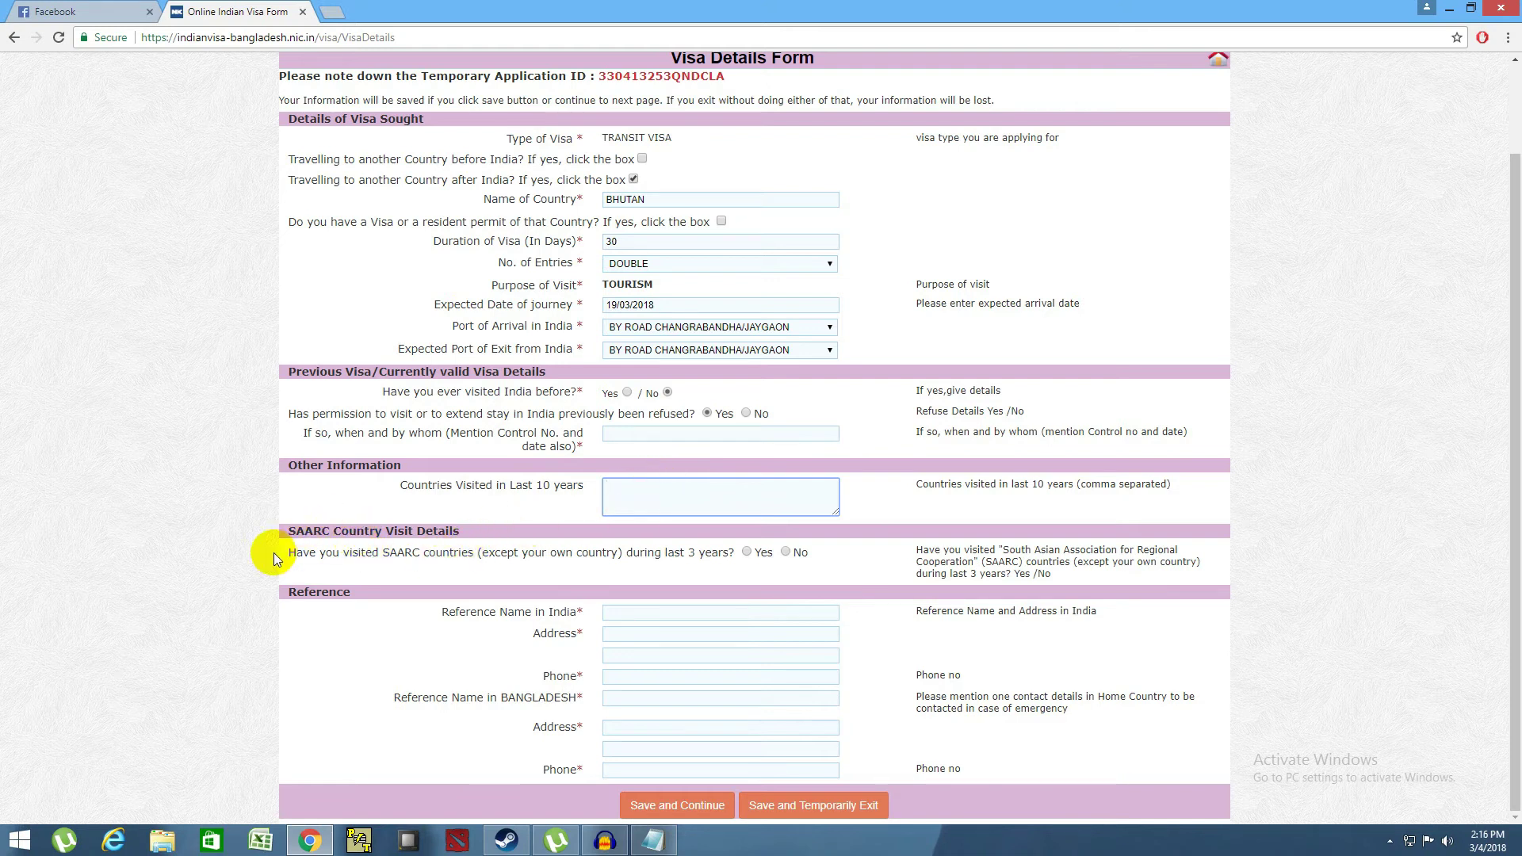
{"action": "left_click_drag", "start_coordinate": [282, 534], "coordinate": [588, 564]}
{"action": "left_click", "coordinate": [588, 563]}
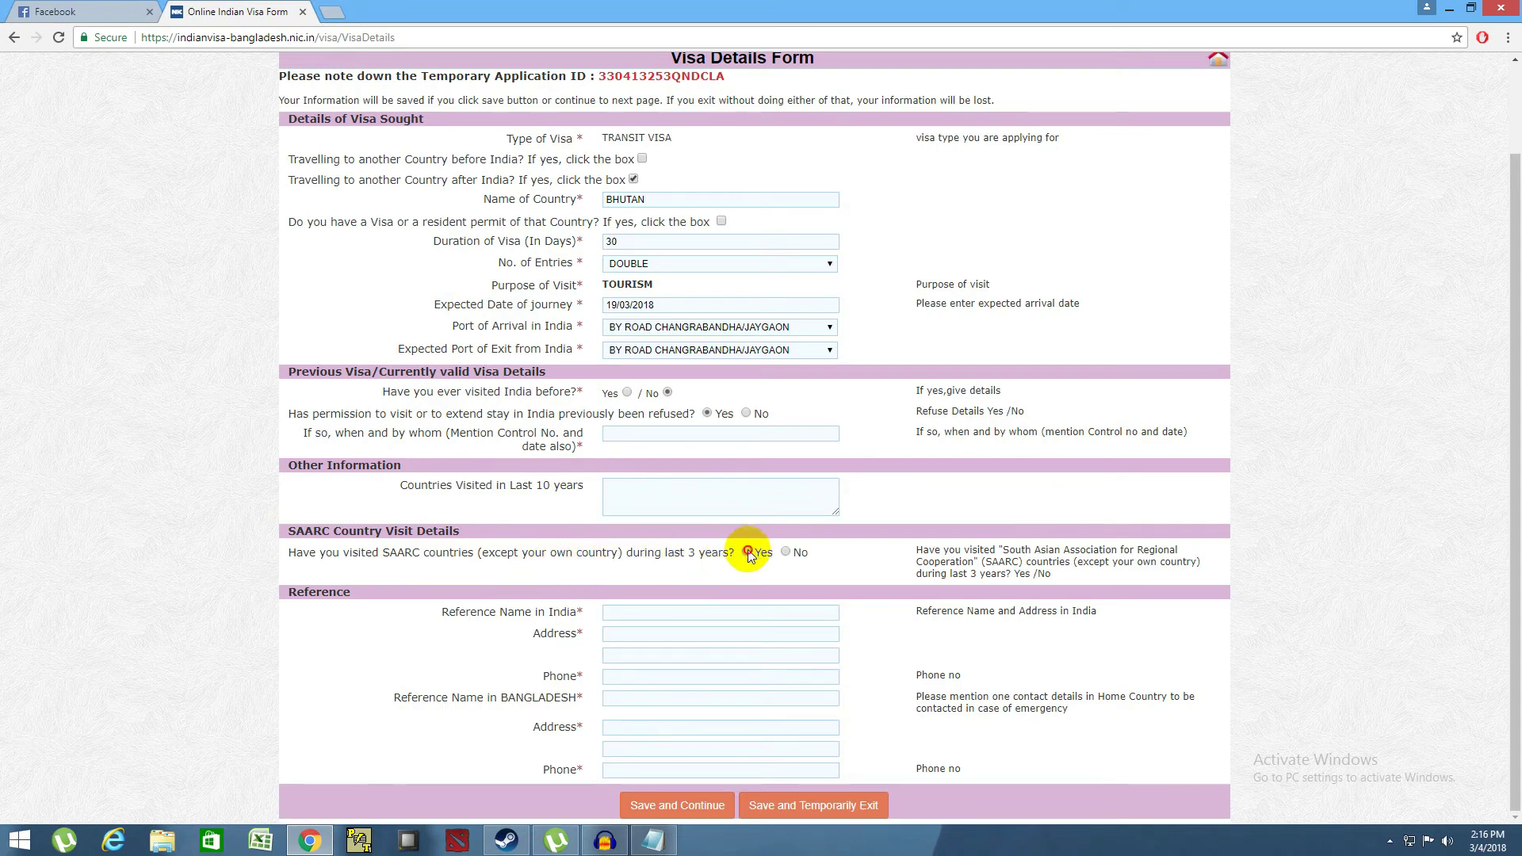
- Try Yes for SAARC visits in the last 3 years with its dropdowns, then switch back to No
{"action": "left_click", "coordinate": [748, 551]}
{"action": "left_click", "coordinate": [523, 570]}
{"action": "left_click", "coordinate": [463, 570]}
{"action": "left_click", "coordinate": [391, 570]}
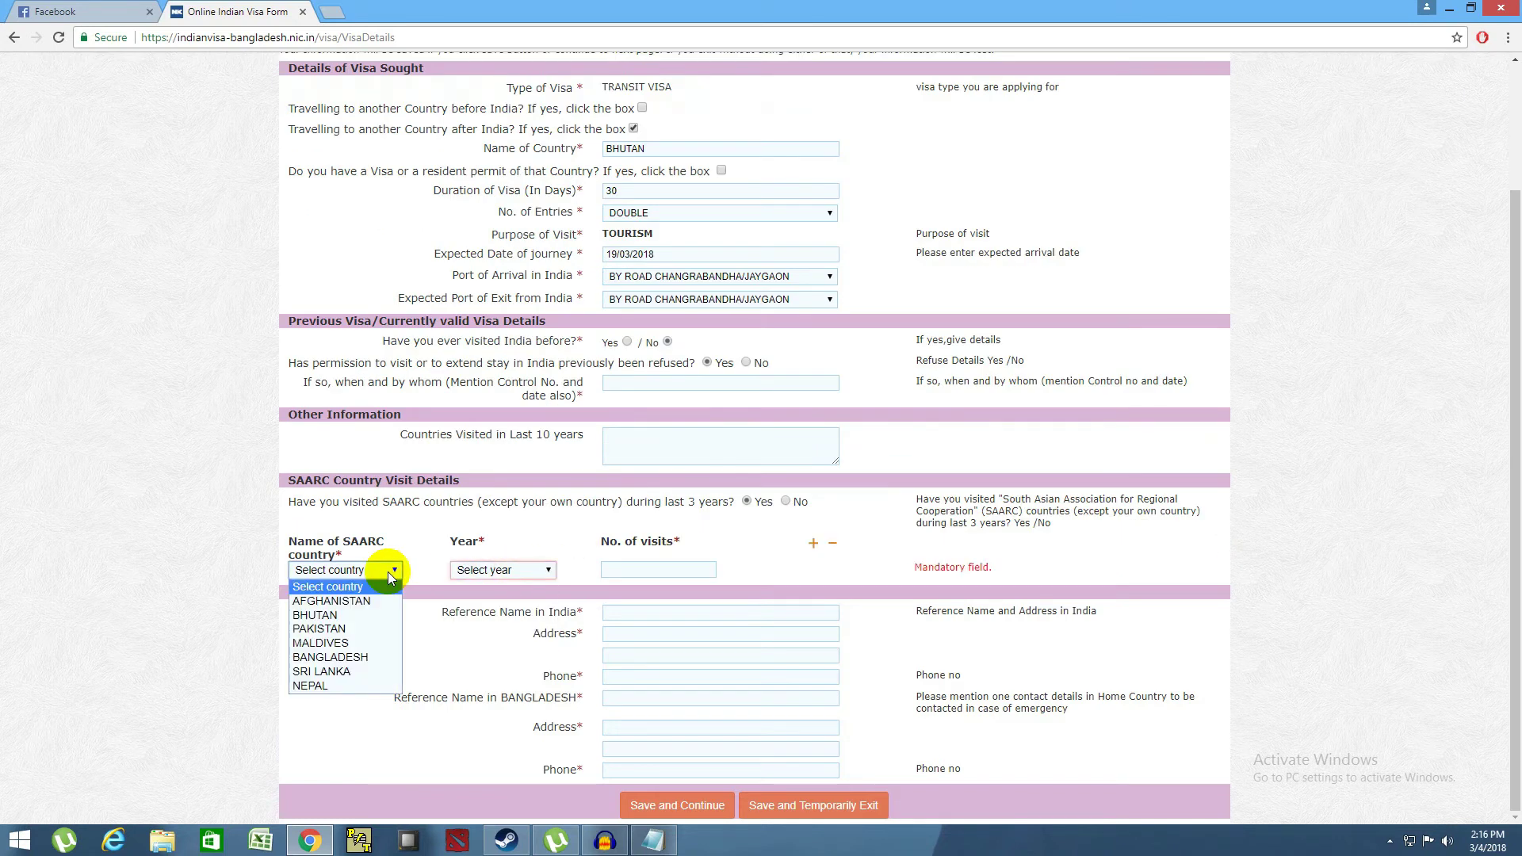
{"action": "left_click", "coordinate": [392, 571]}
{"action": "left_click", "coordinate": [620, 571]}
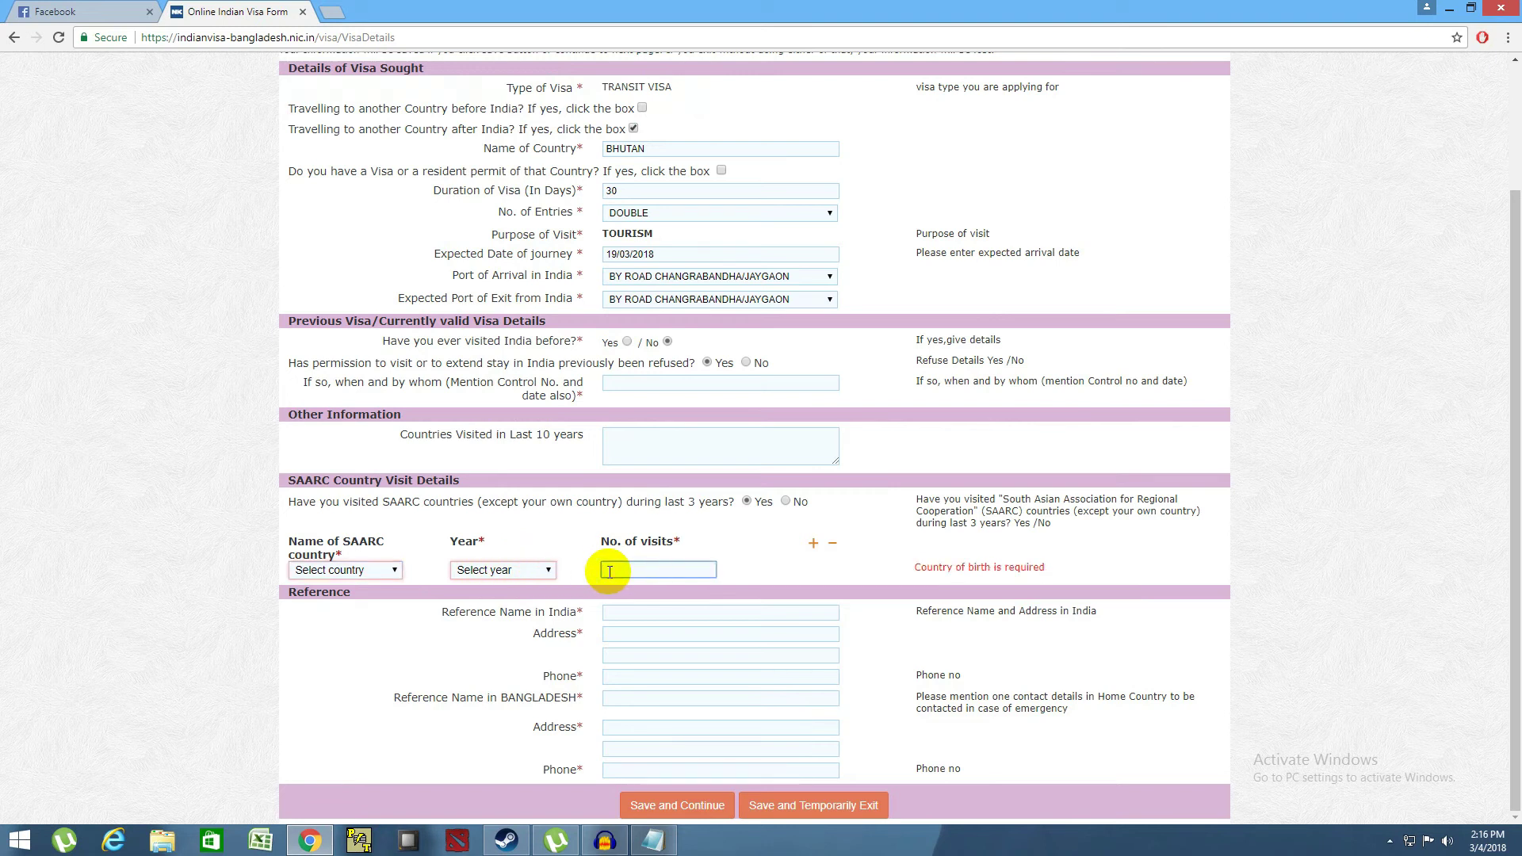
{"action": "left_click", "coordinate": [777, 503]}
{"action": "left_click", "coordinate": [785, 502]}
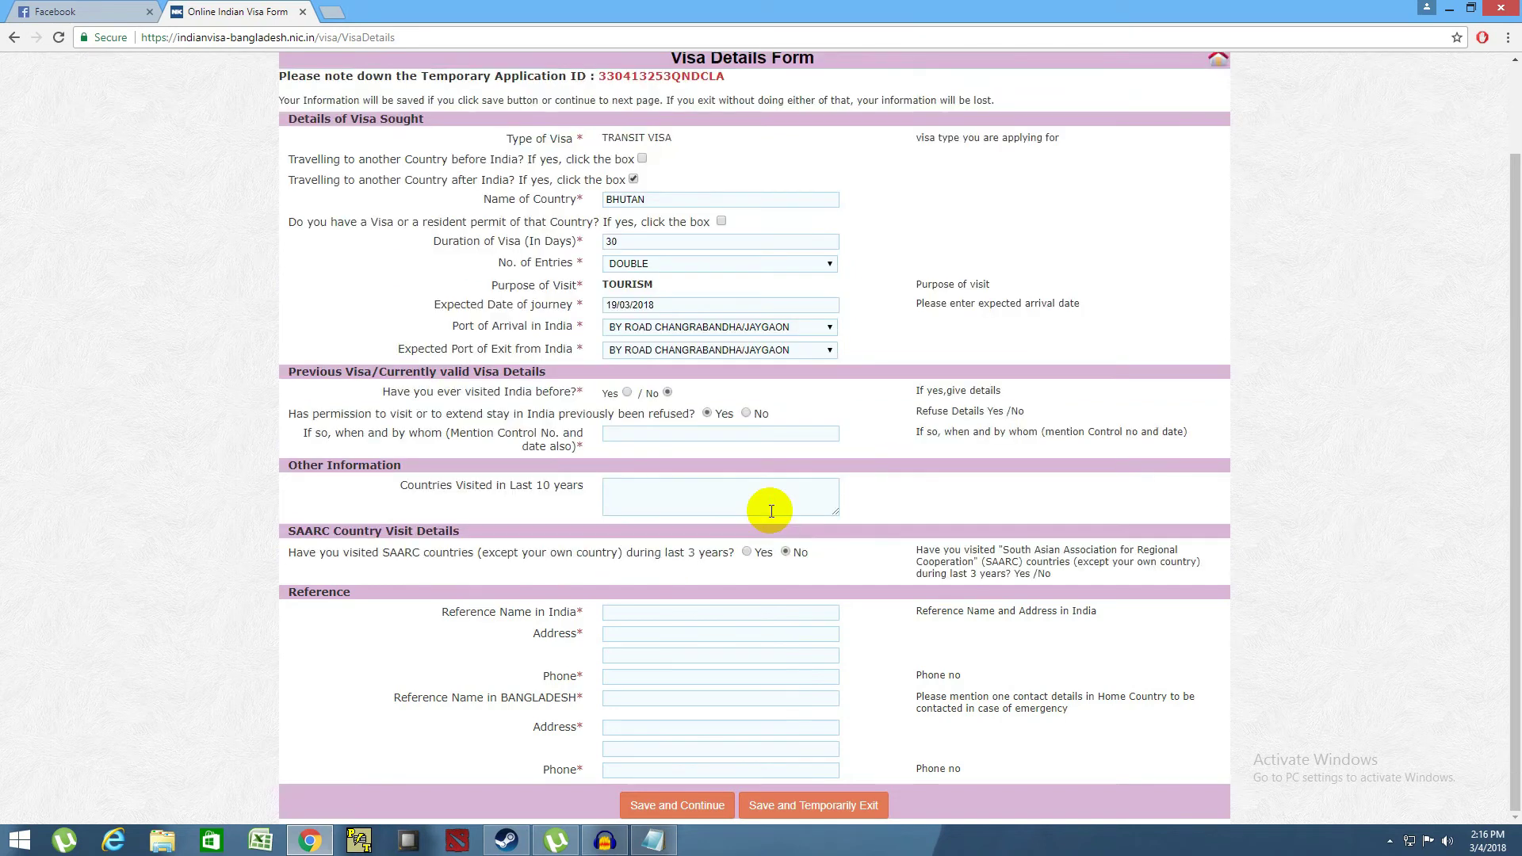
- Focus Reference Name in India and open a new blank browser tab
{"action": "left_click", "coordinate": [629, 613]}
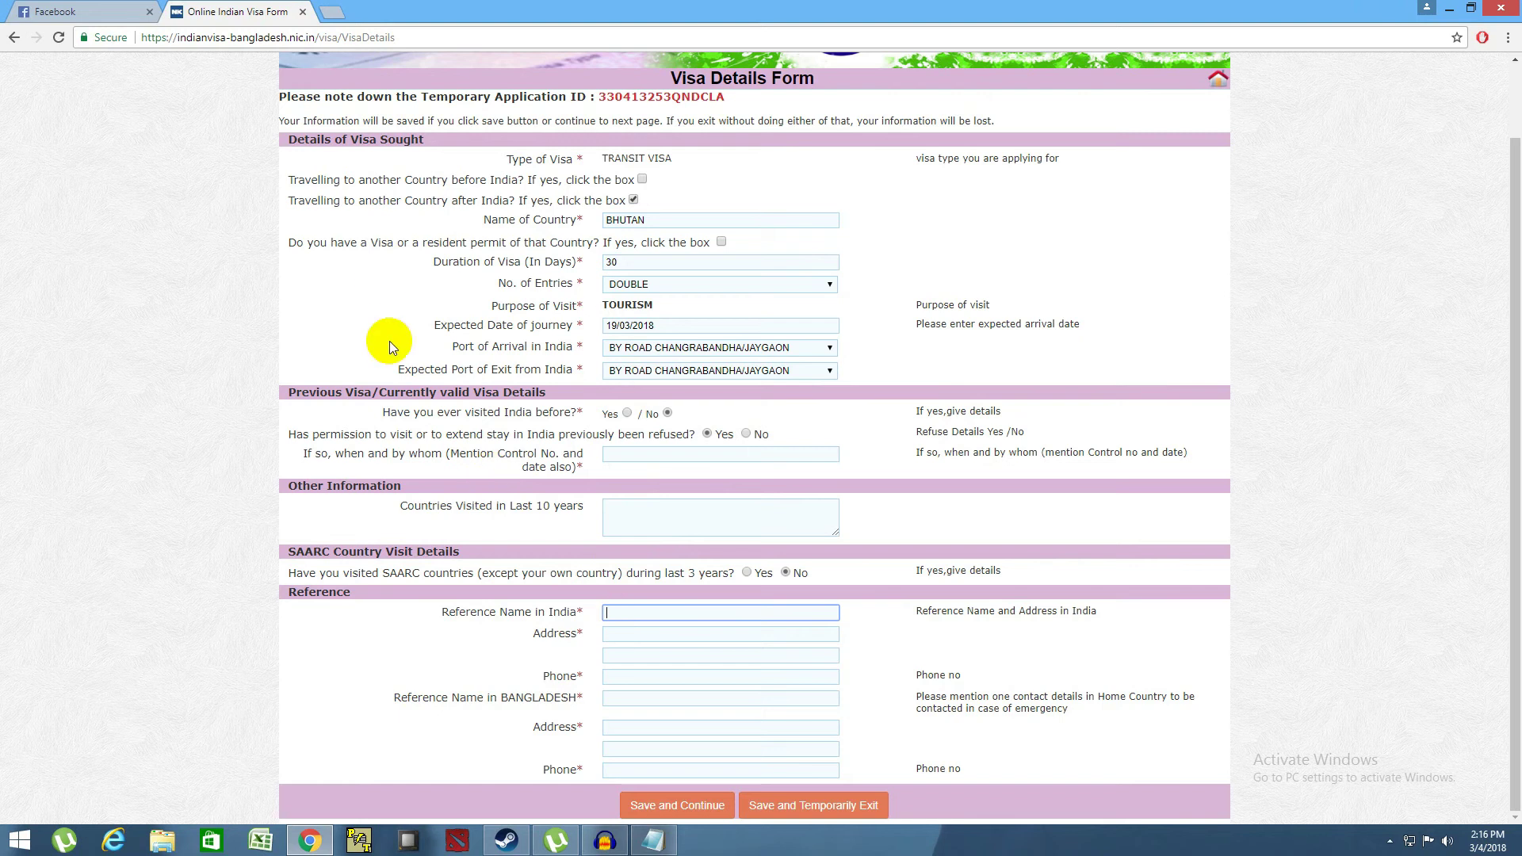
{"action": "left_click", "coordinate": [331, 15]}
{"action": "left_click", "coordinate": [265, 11]}
{"action": "left_click", "coordinate": [429, 13]}
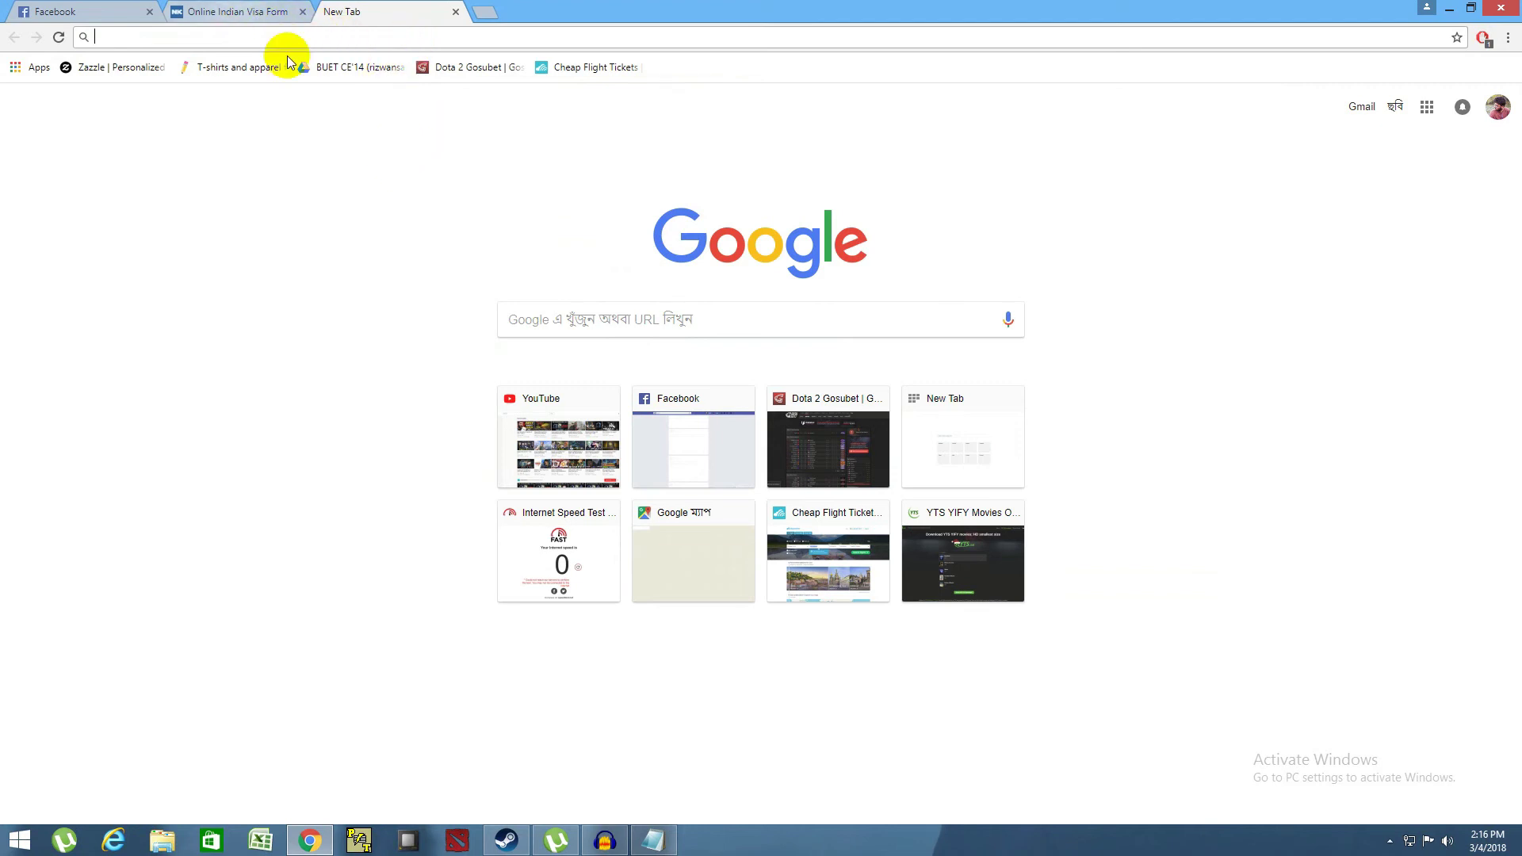
- Search Google for 'hotel central plaza siliguri' and go back from the redirected result page
{"action": "type", "text": "SHI"}
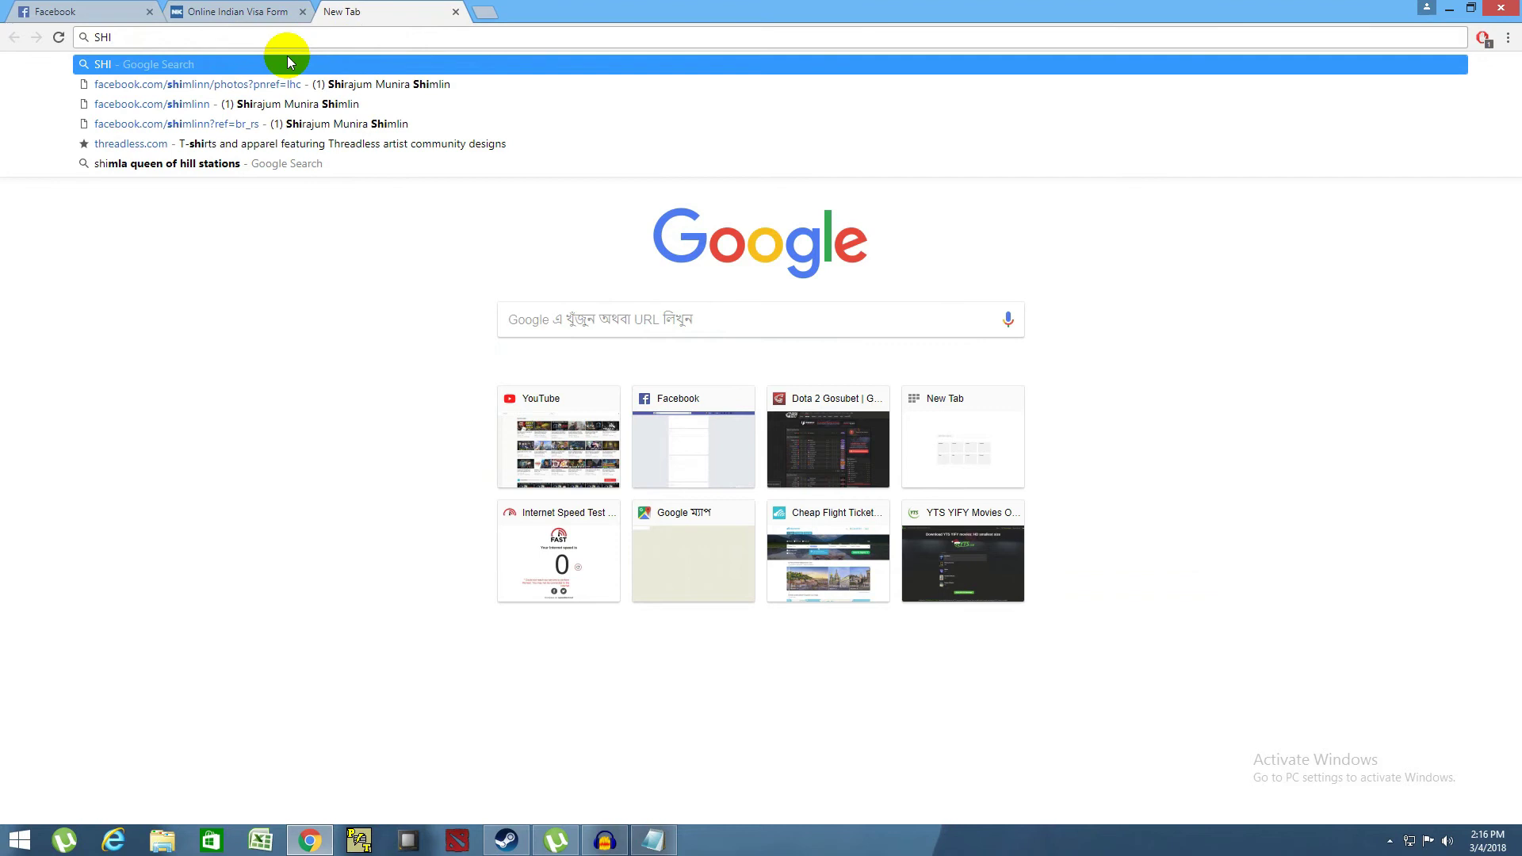
{"action": "key", "text": "BackSpace"}
{"action": "key", "text": "BackSpace"}
{"action": "type", "text": "HOT"}
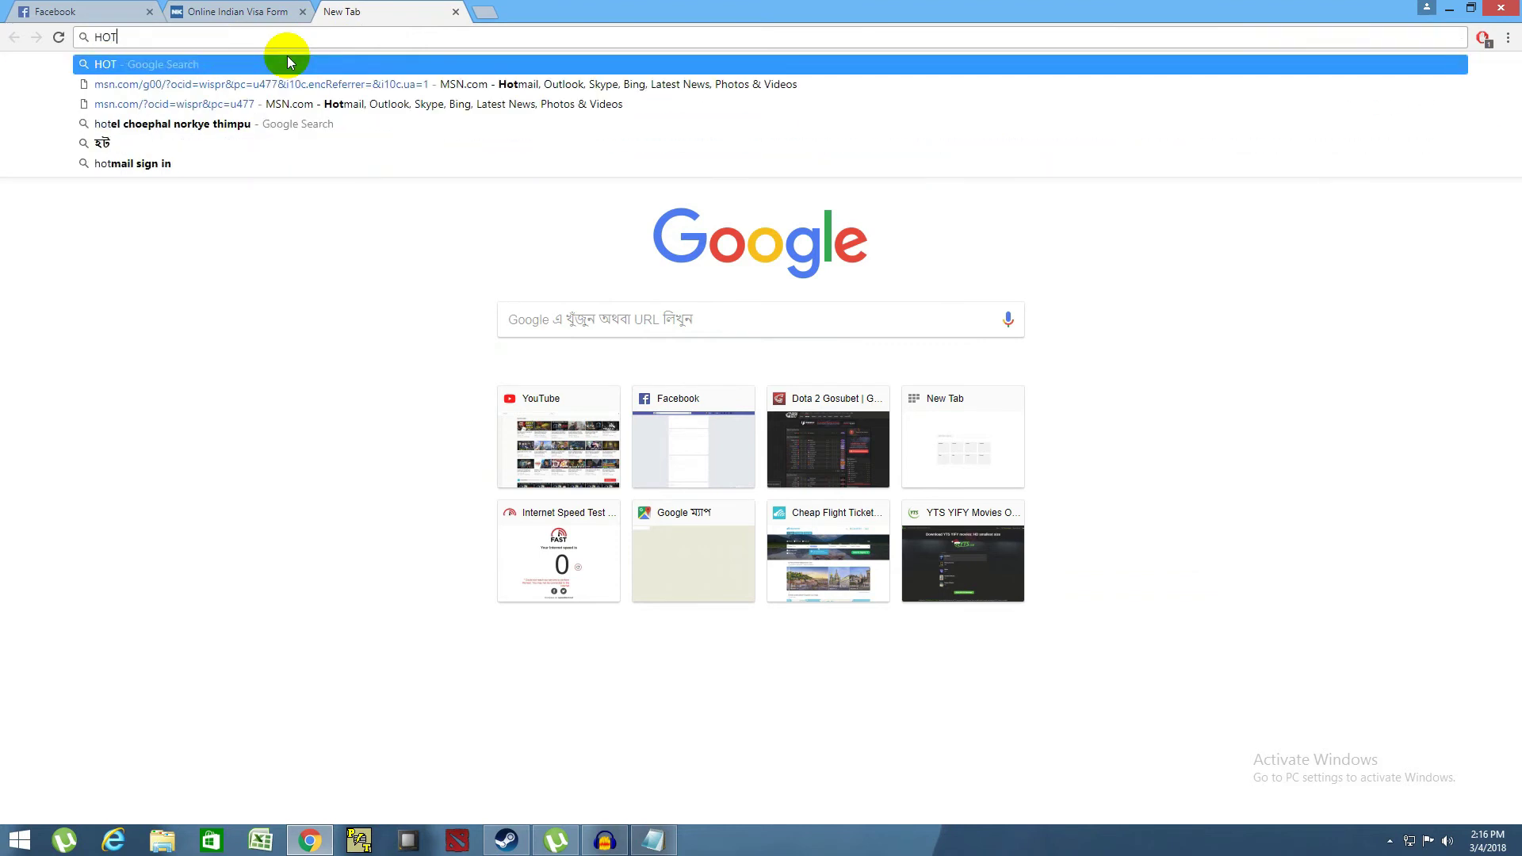
{"action": "type", "text": "EL CENTR"}
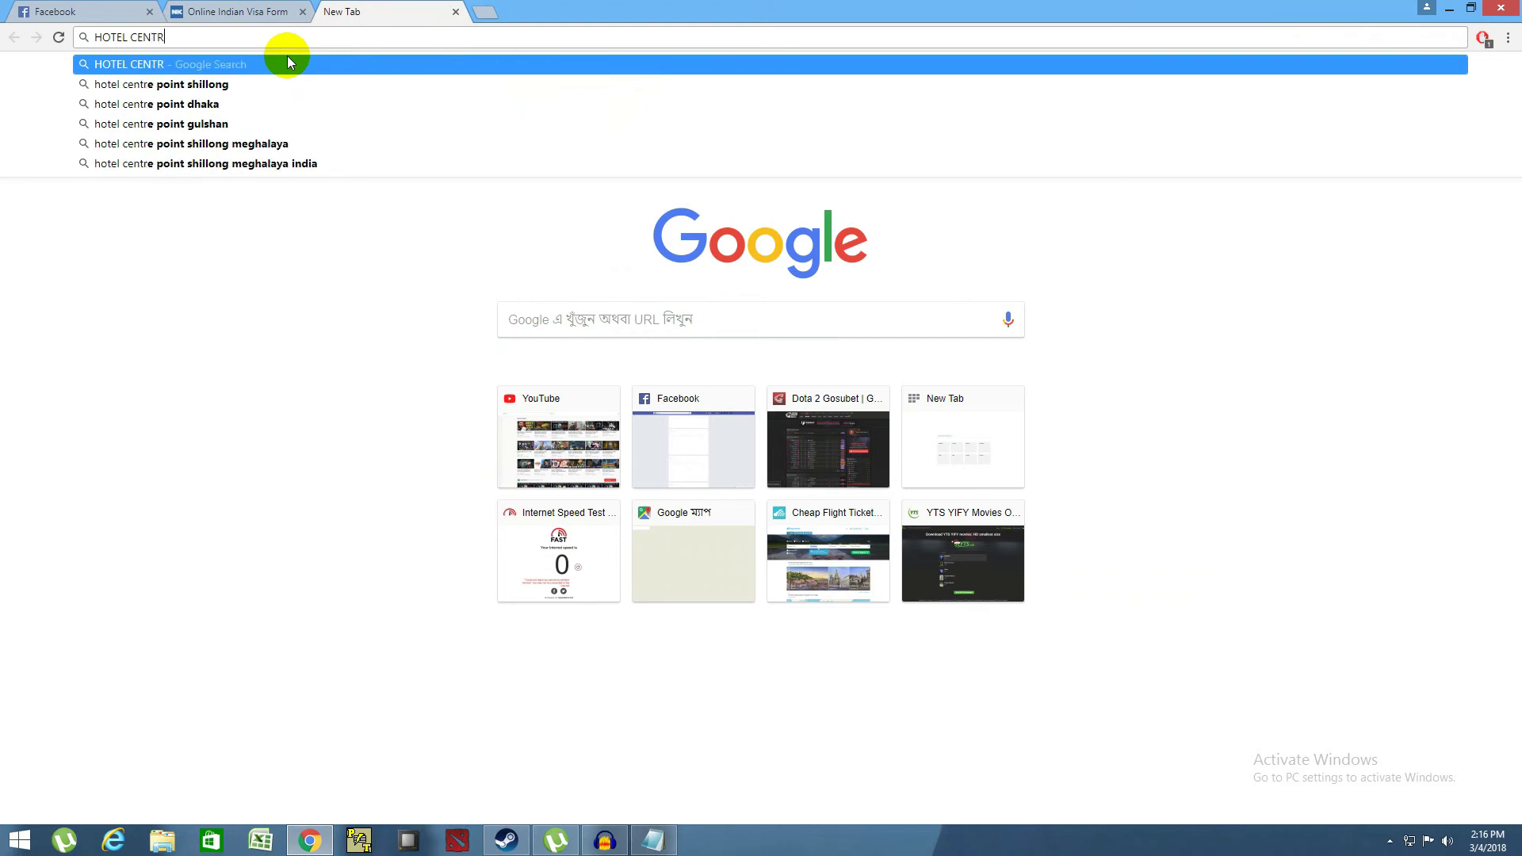
{"action": "type", "text": "AL PL"}
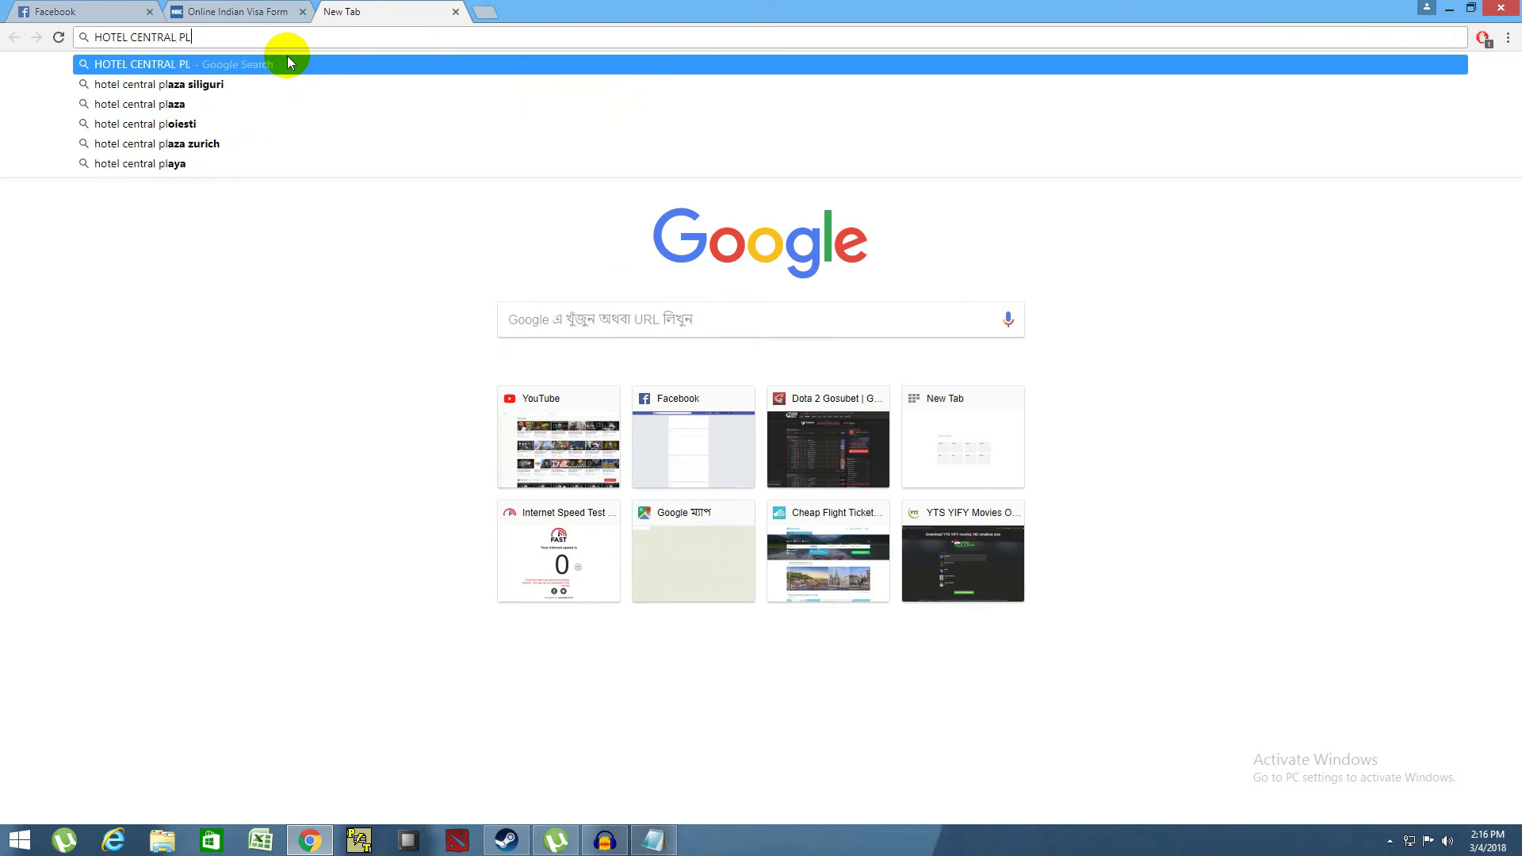
{"action": "key", "text": "Down"}
{"action": "key", "text": "Return"}
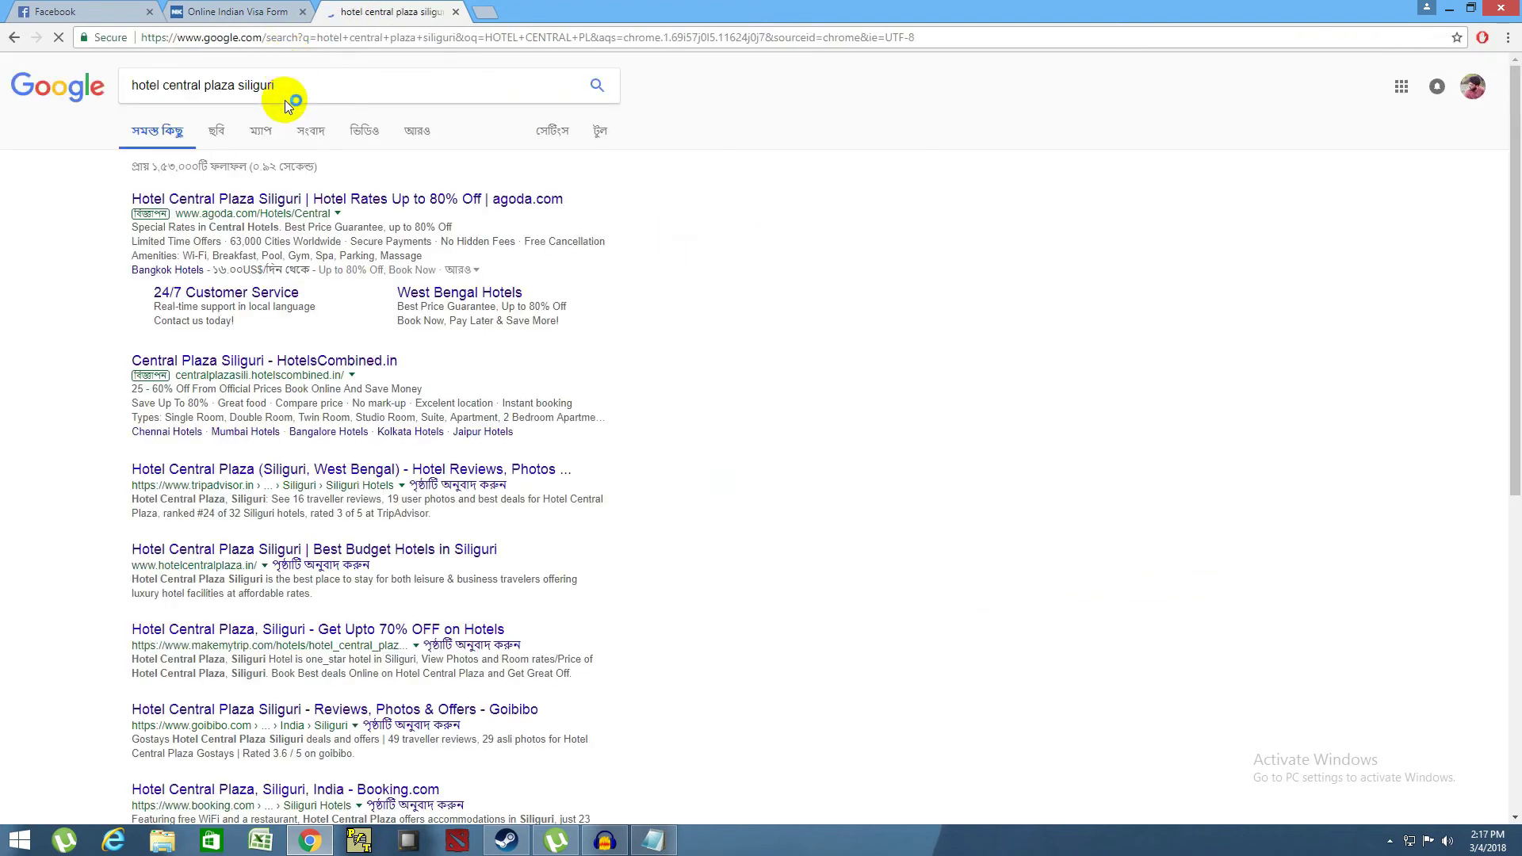
{"action": "left_click", "coordinate": [298, 198]}
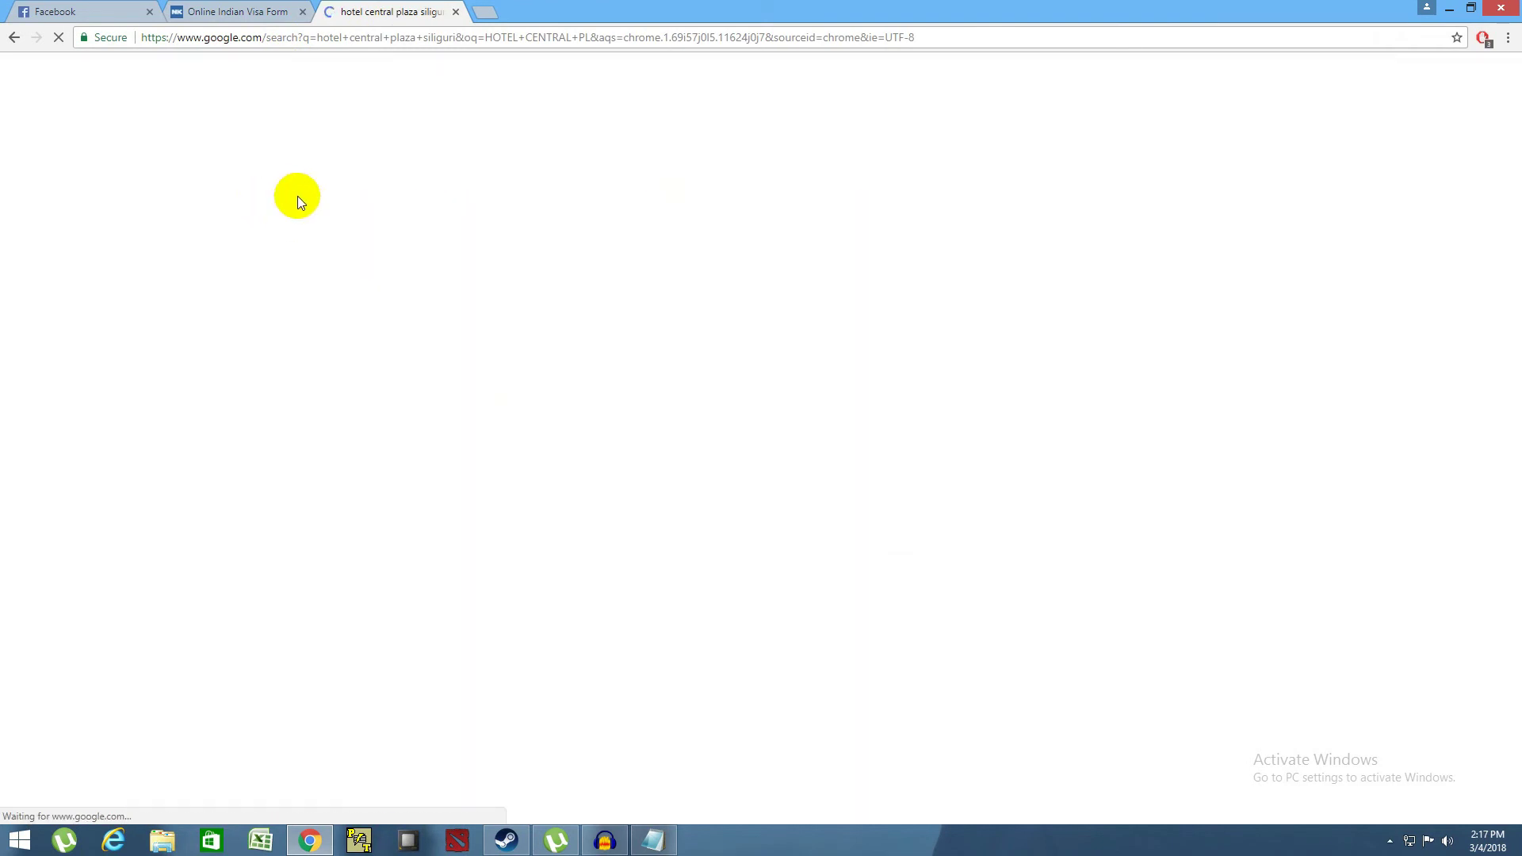
{"action": "right_click", "coordinate": [15, 45]}
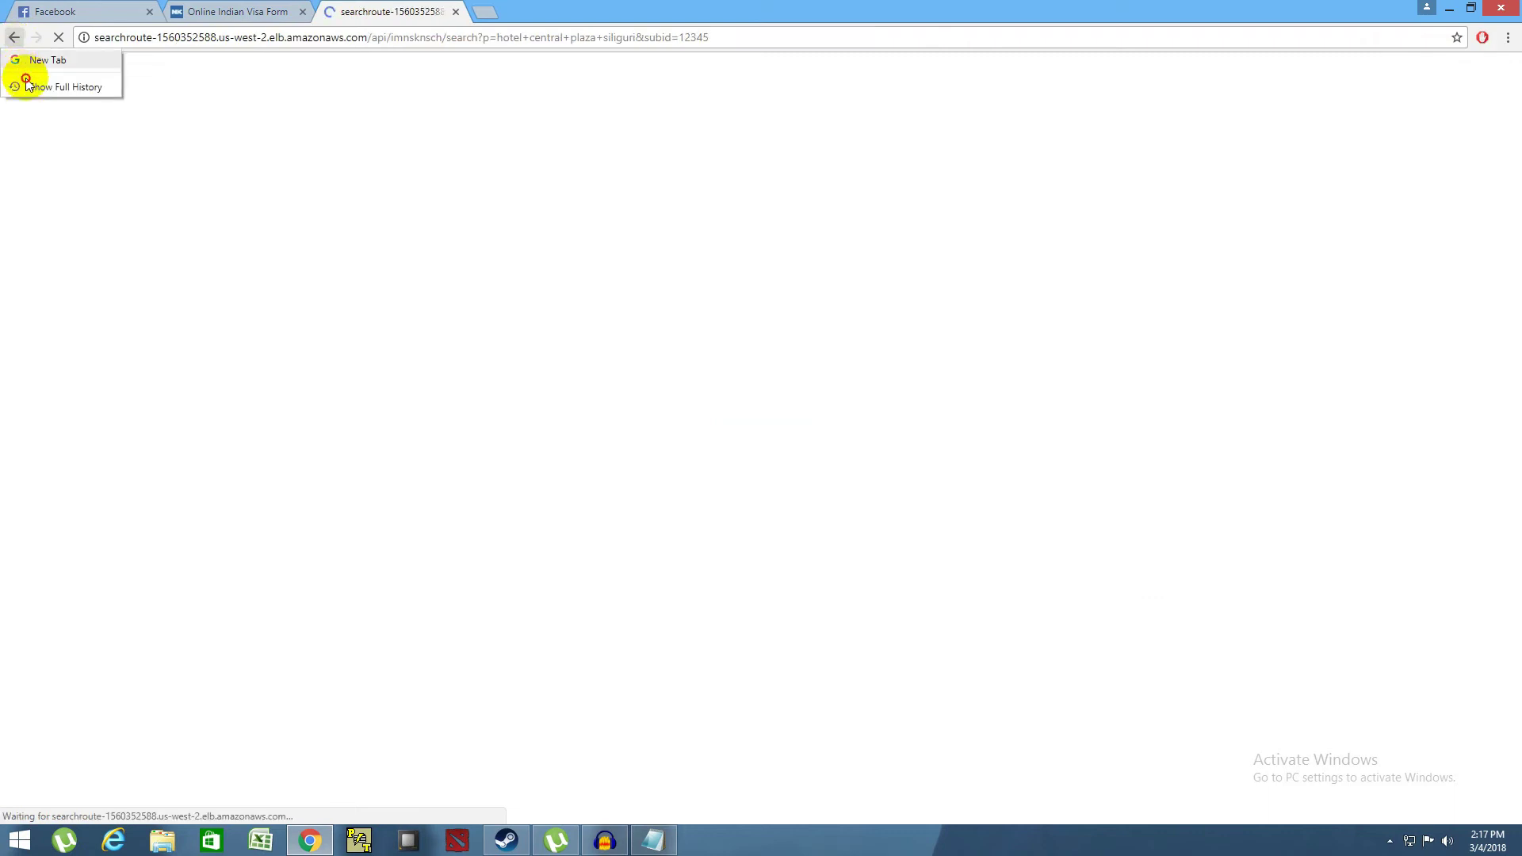
{"action": "right_click", "coordinate": [16, 39]}
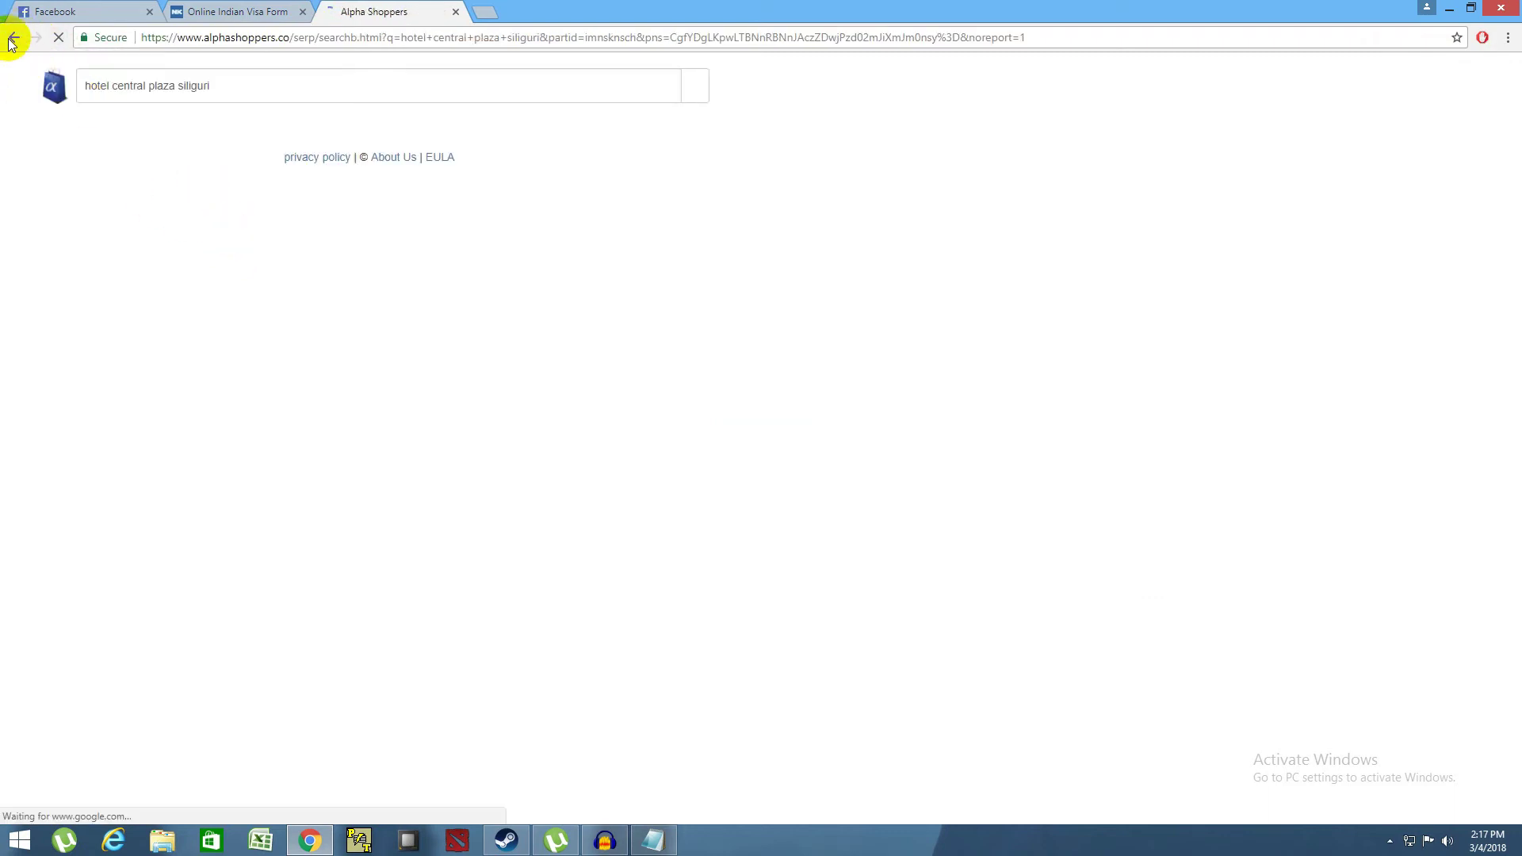
{"action": "left_click", "coordinate": [11, 41]}
- Reload the hotel central plaza siliguri results and select 'Hotel Central Plaza' for copying
{"action": "type", "text": "HOT"}
{"action": "key", "text": "Down"}
{"action": "key", "text": "Return"}
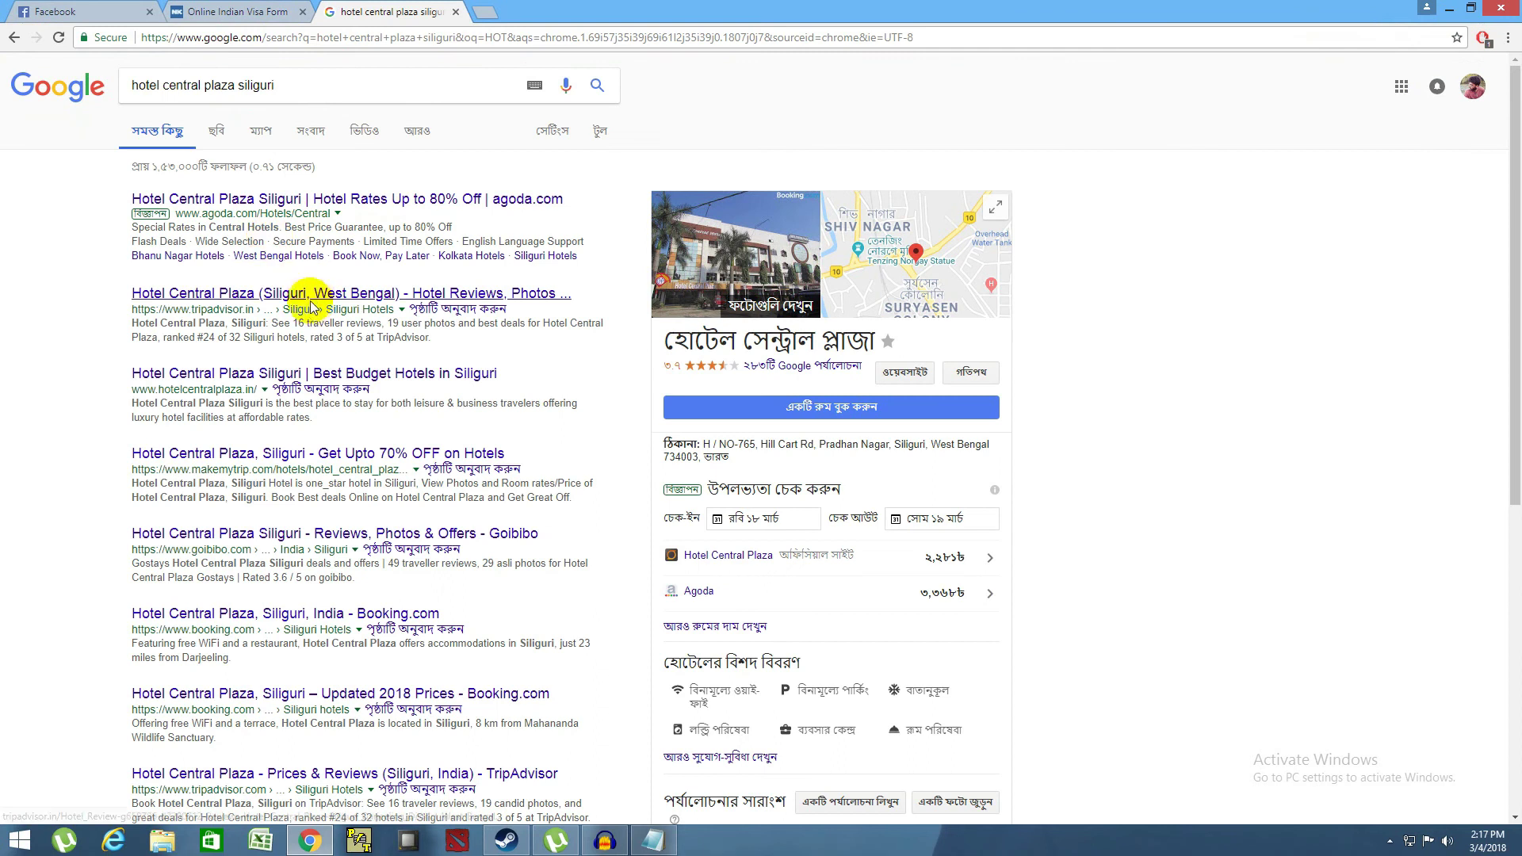
{"action": "scroll", "coordinate": [763, 409], "scroll_direction": "down", "scroll_amount": 3}
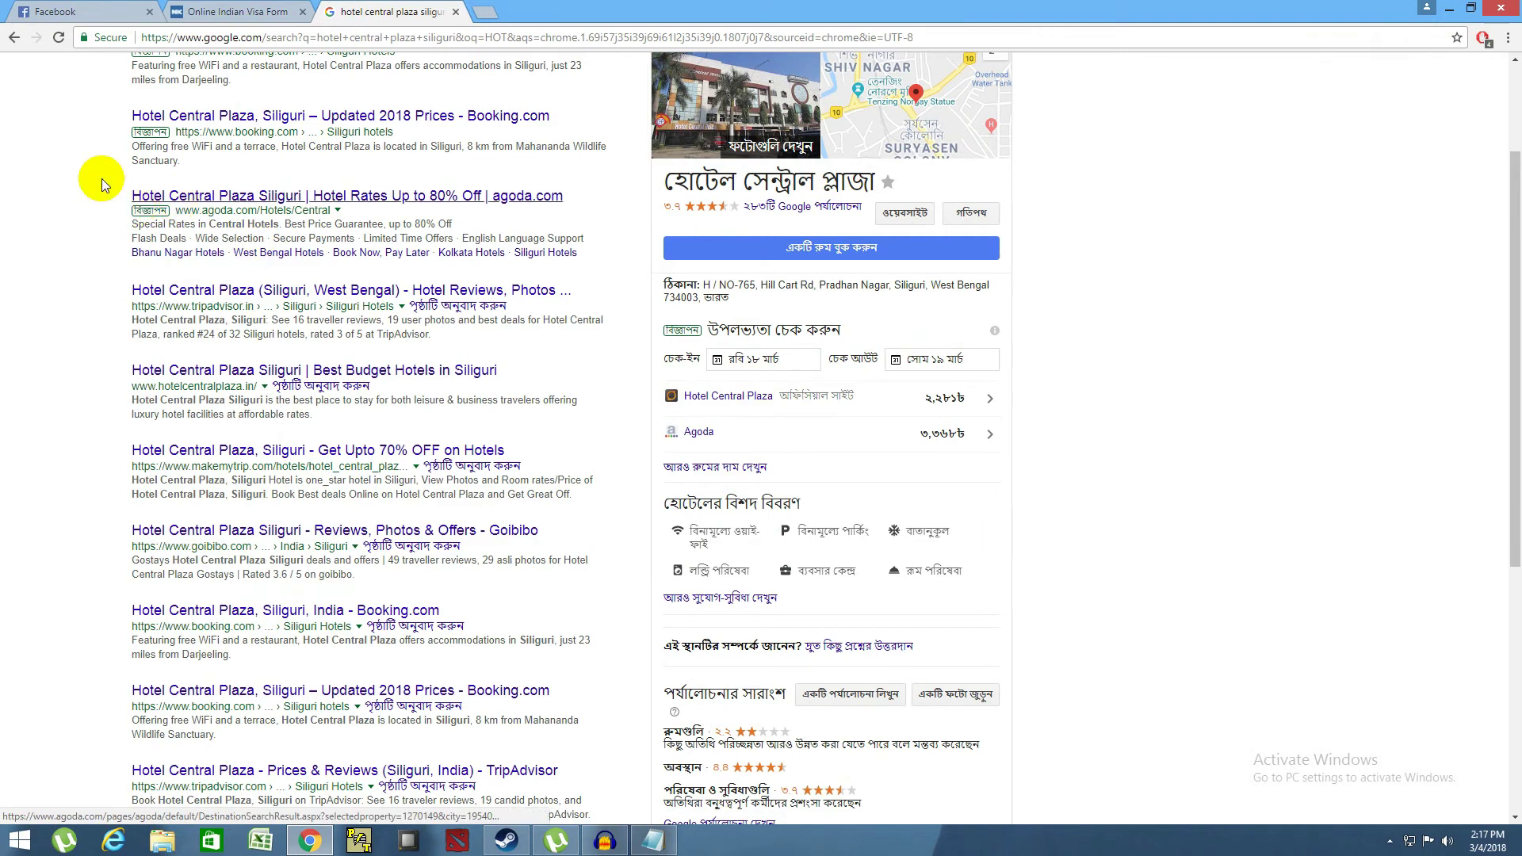
{"action": "left_click_drag", "start_coordinate": [127, 118], "coordinate": [254, 119]}
{"action": "right_click", "coordinate": [253, 119]}
- Copy 'Hotel Central Plaza' and paste it into Reference Name in India
{"action": "left_click", "coordinate": [270, 124]}
{"action": "left_click", "coordinate": [238, 11]}
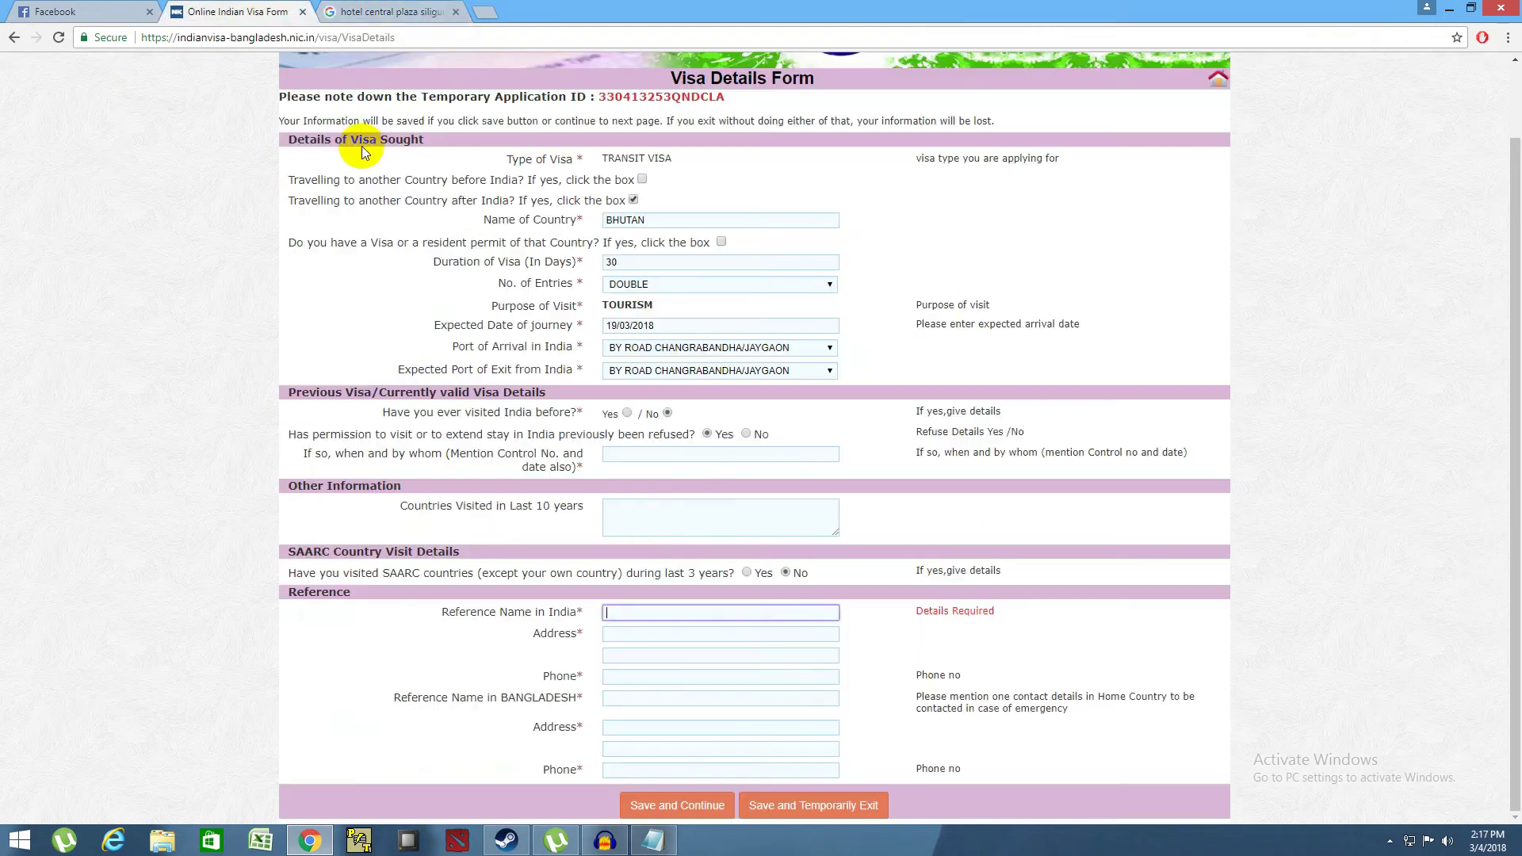
{"action": "right_click", "coordinate": [629, 612]}
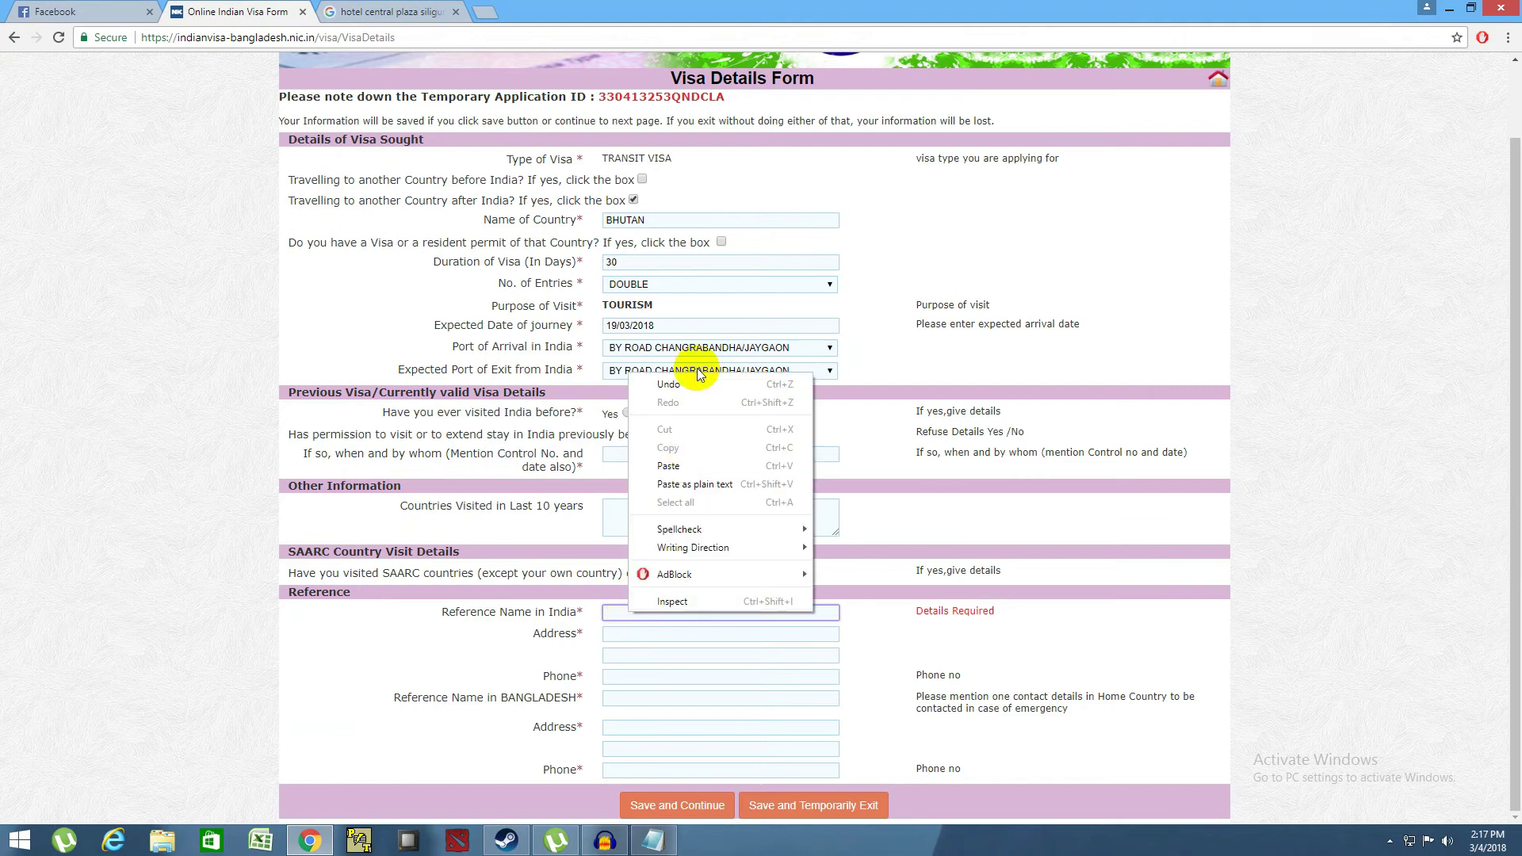
{"action": "left_click", "coordinate": [666, 462]}
{"action": "left_click", "coordinate": [617, 635]}
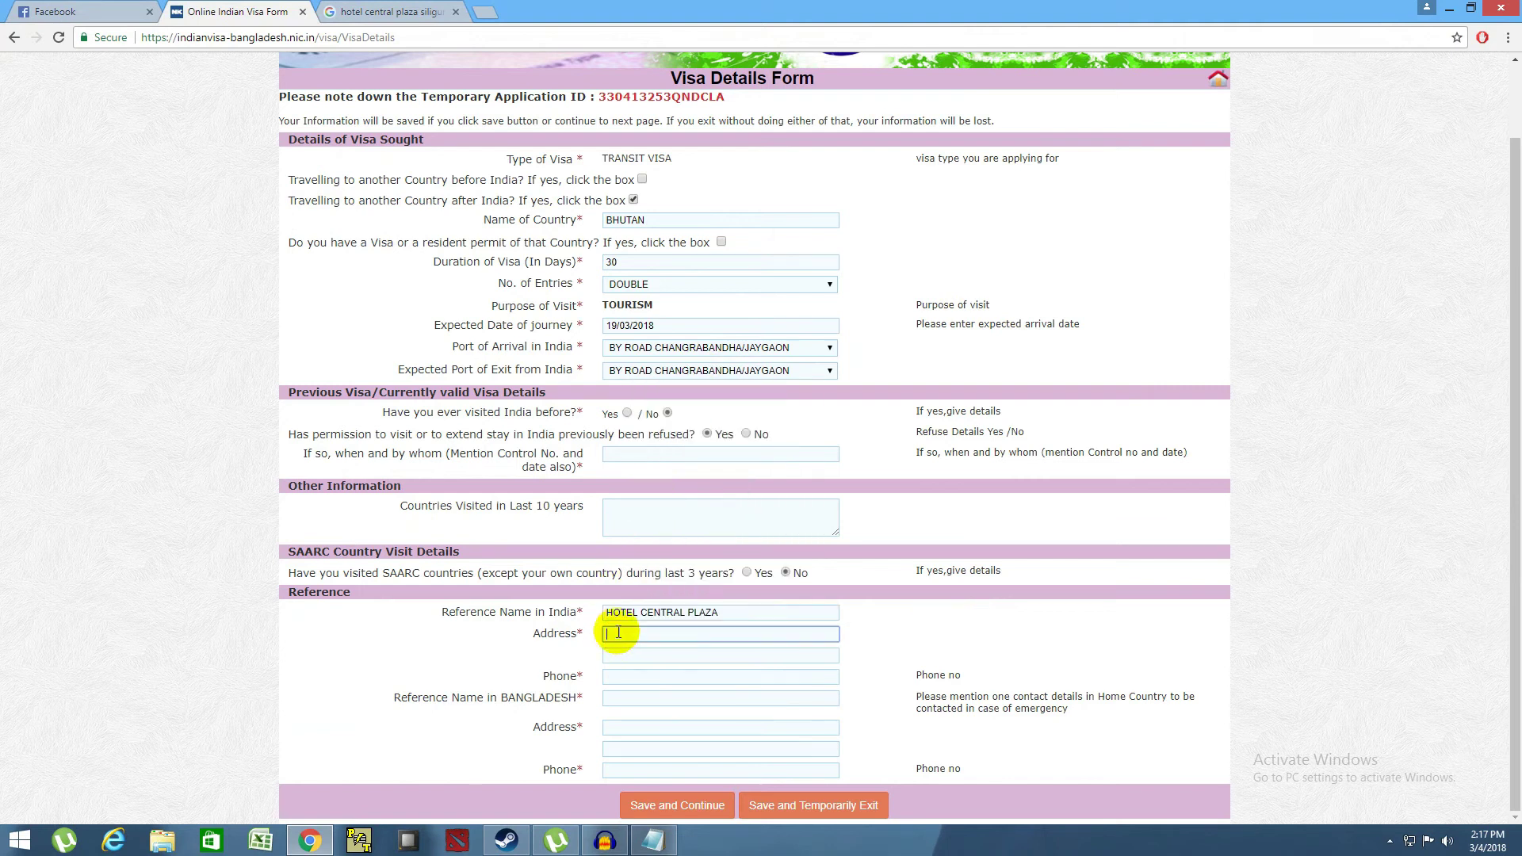
- Copy the hotel's street address from Google's info panel into the reference address field
{"action": "left_click", "coordinate": [389, 11]}
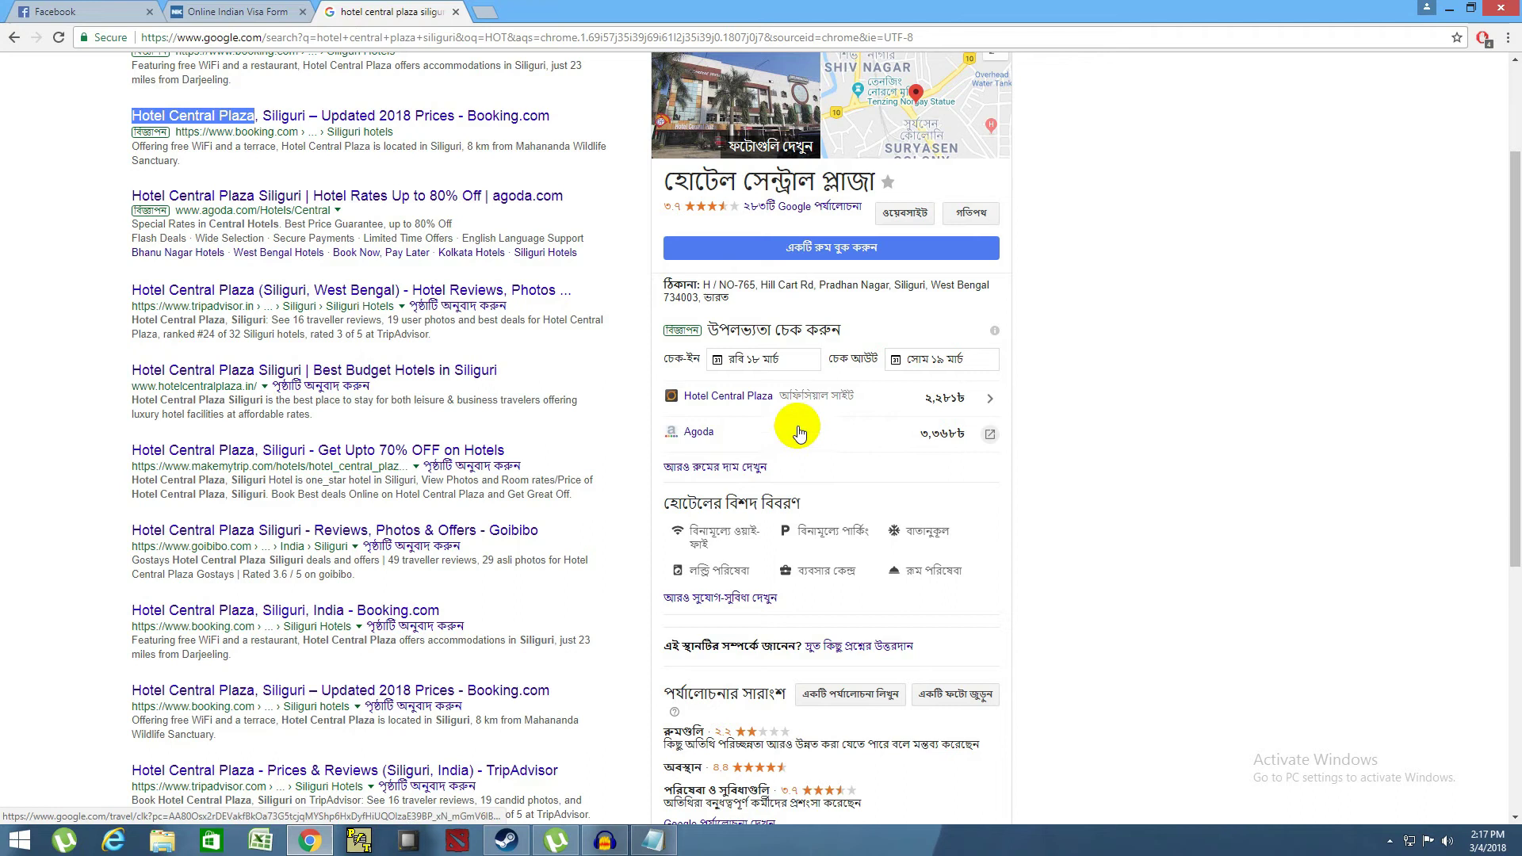
{"action": "scroll", "coordinate": [733, 402], "scroll_direction": "down", "scroll_amount": 1}
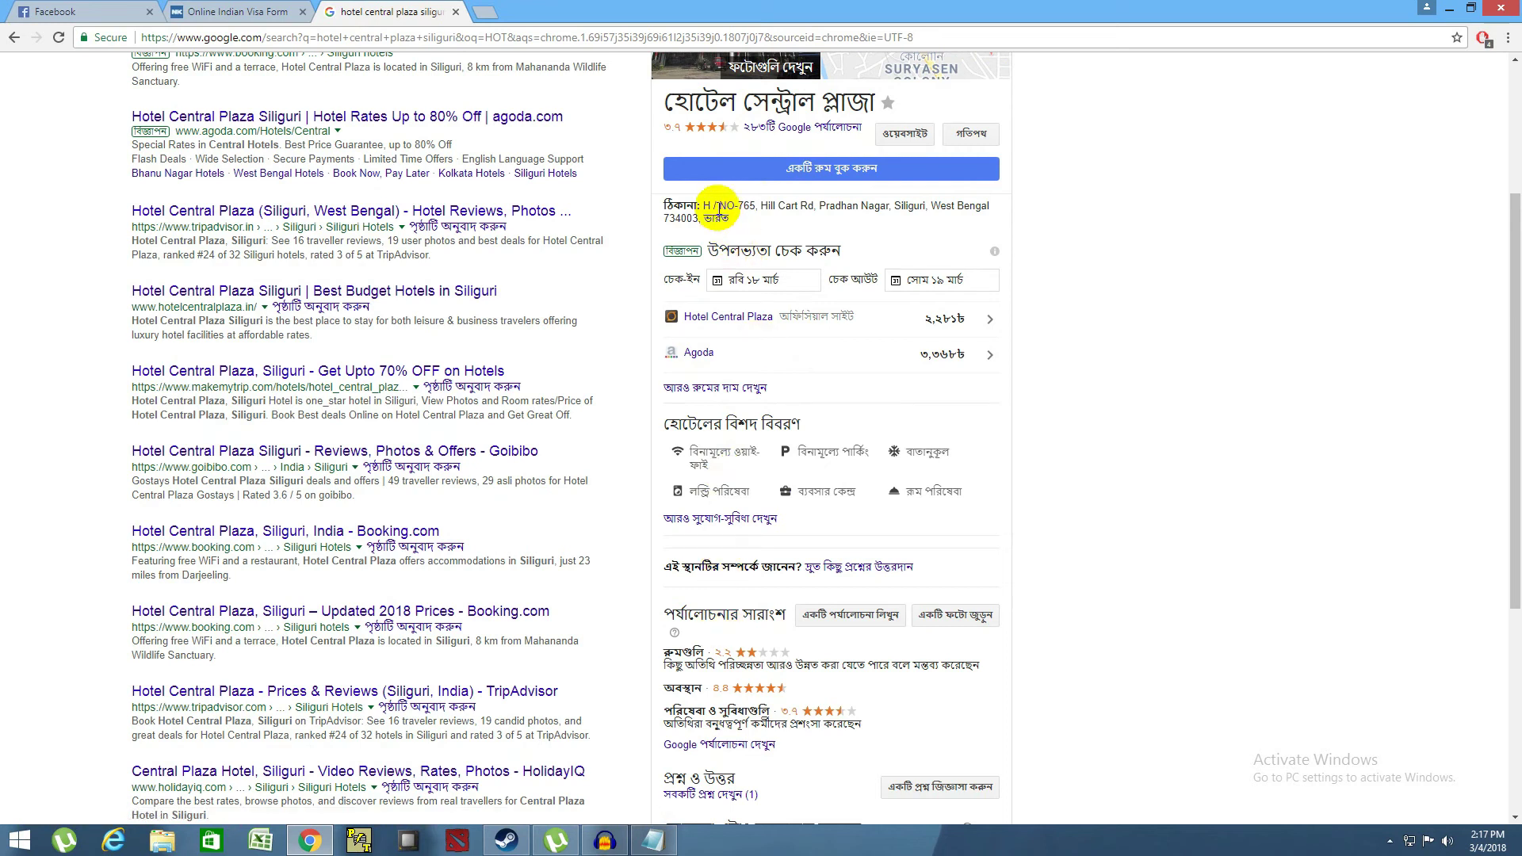
{"action": "left_click_drag", "start_coordinate": [702, 206], "coordinate": [990, 210]}
{"action": "right_click", "coordinate": [990, 211]}
{"action": "left_click", "coordinate": [1023, 211]}
{"action": "left_click", "coordinate": [238, 12]}
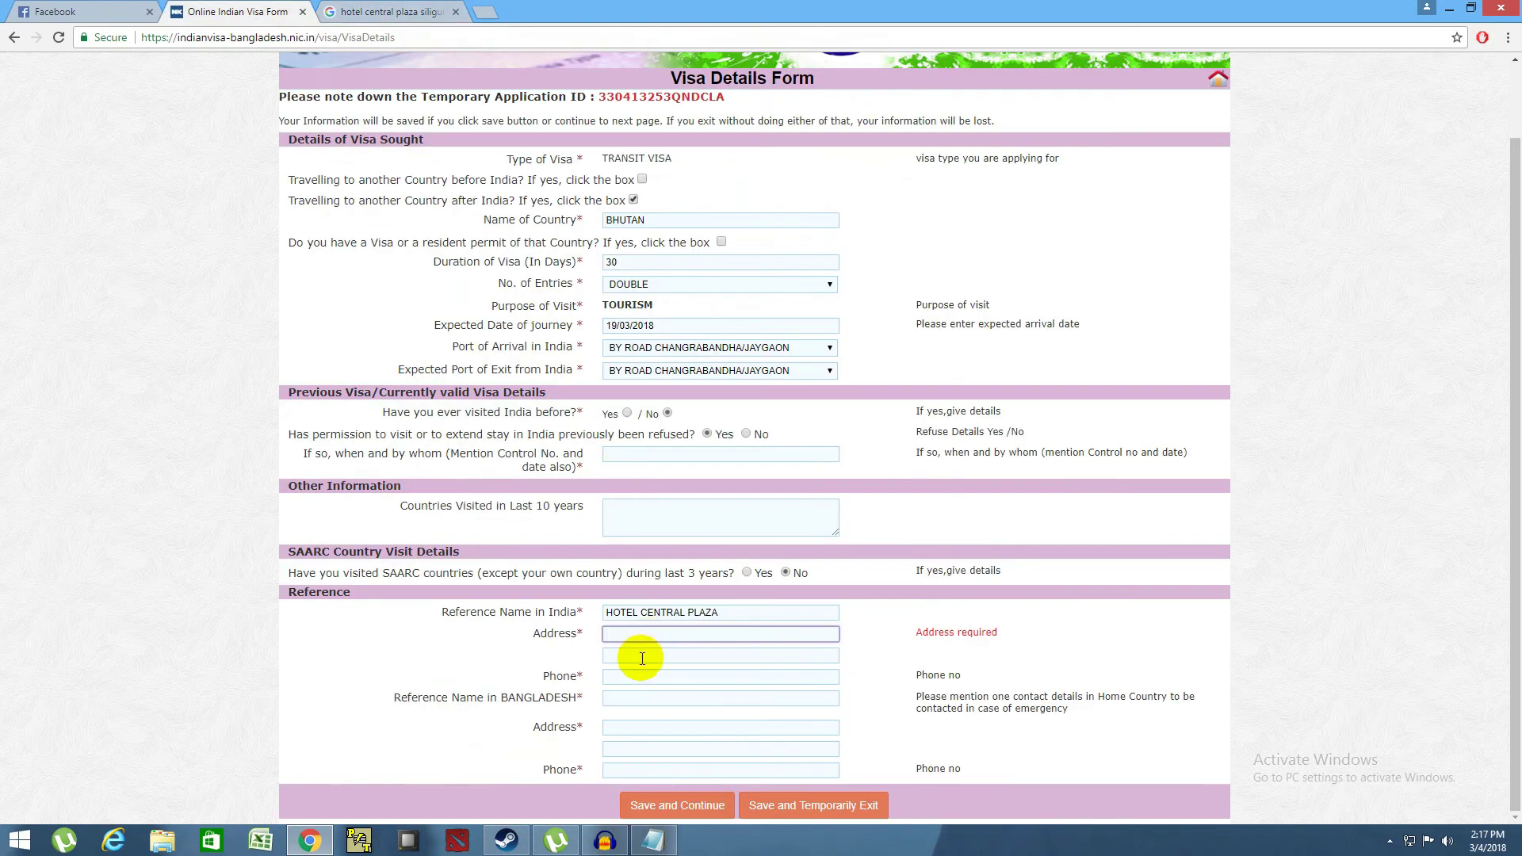
{"action": "right_click", "coordinate": [626, 636]}
{"action": "left_click", "coordinate": [670, 490]}
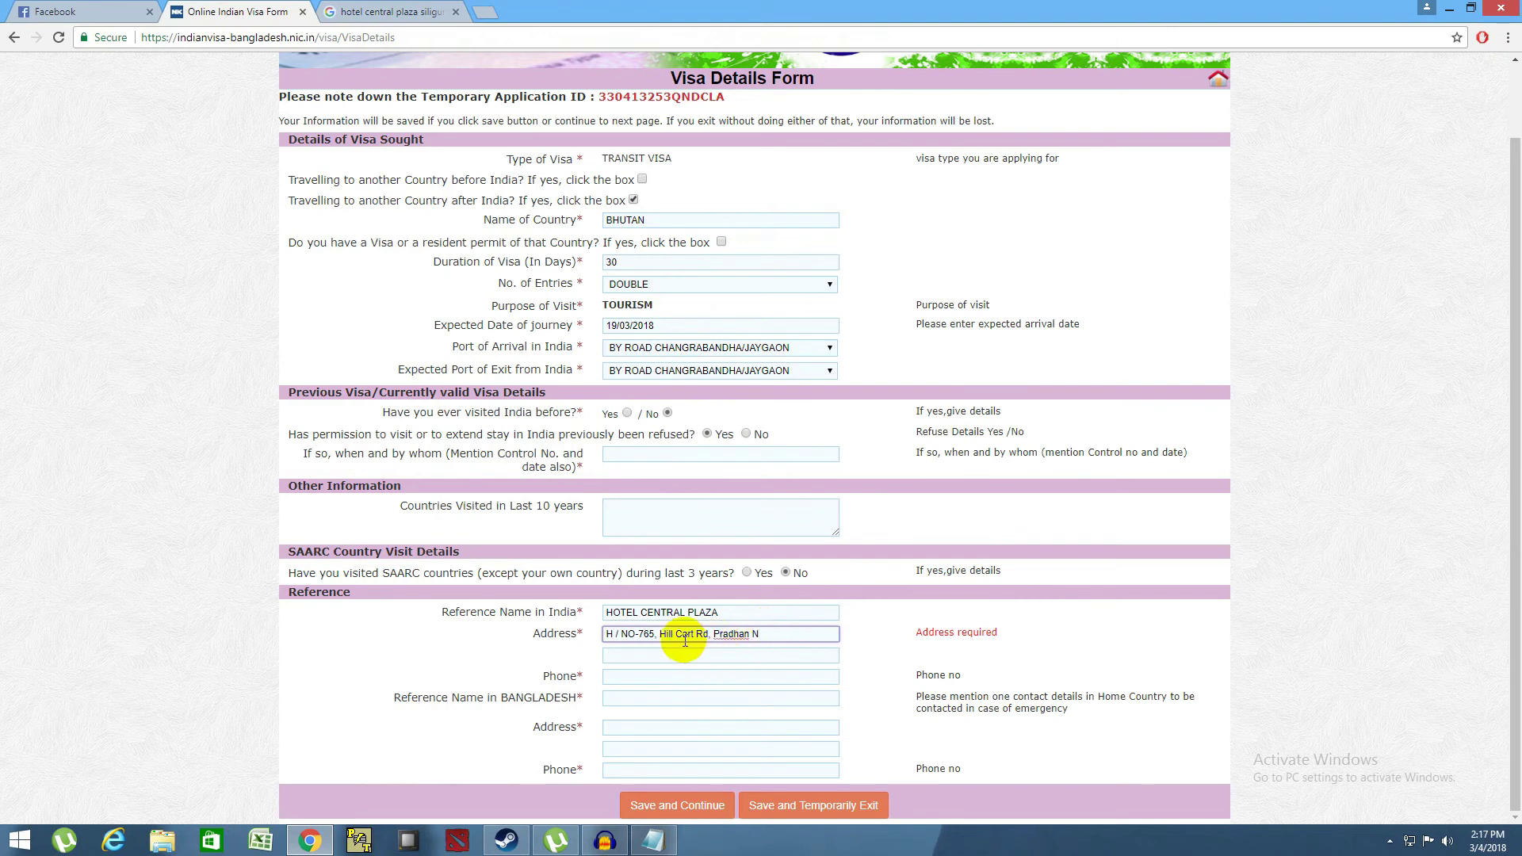
- Trim the house number and fix the ending so the address reads HILL CART RD. PRADHAN NAGAR
{"action": "left_click_drag", "start_coordinate": [661, 634], "coordinate": [572, 608]}
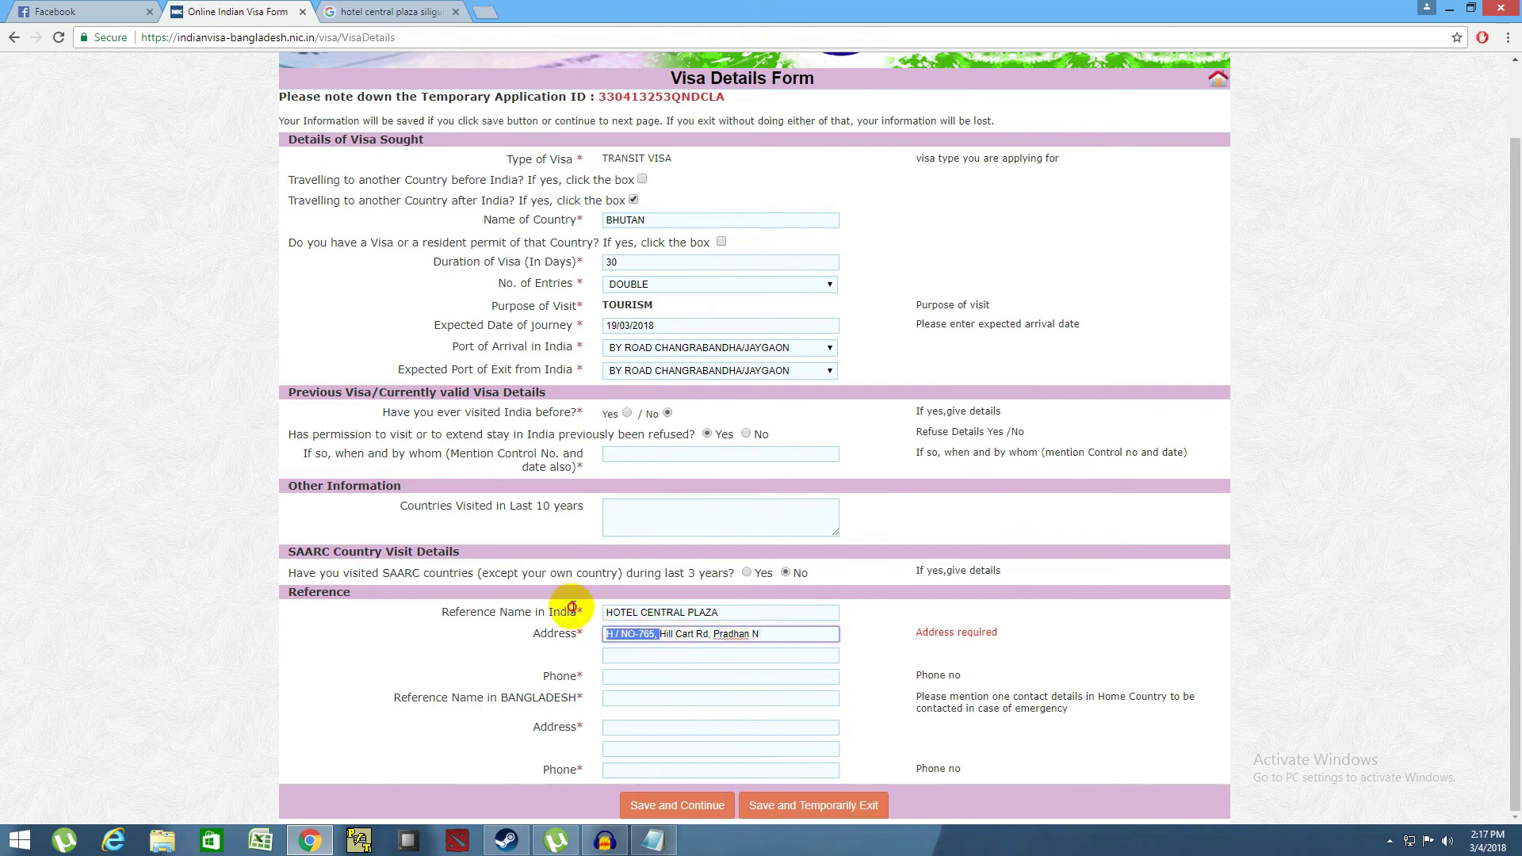
{"action": "key", "text": "BackSpace"}
{"action": "left_click", "coordinate": [725, 630]}
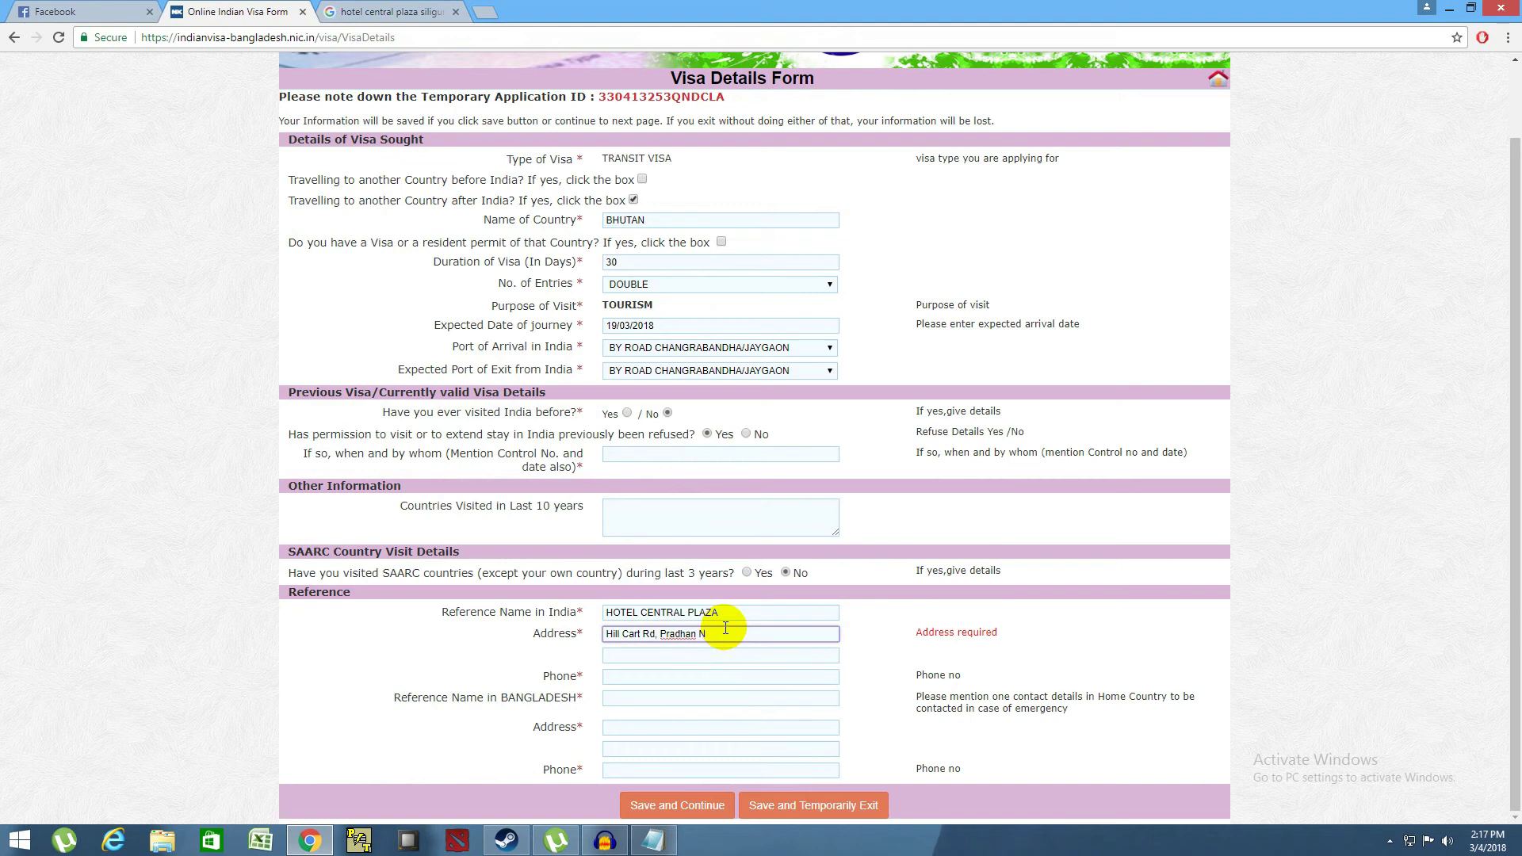
{"action": "type", "text": "AGAR"}
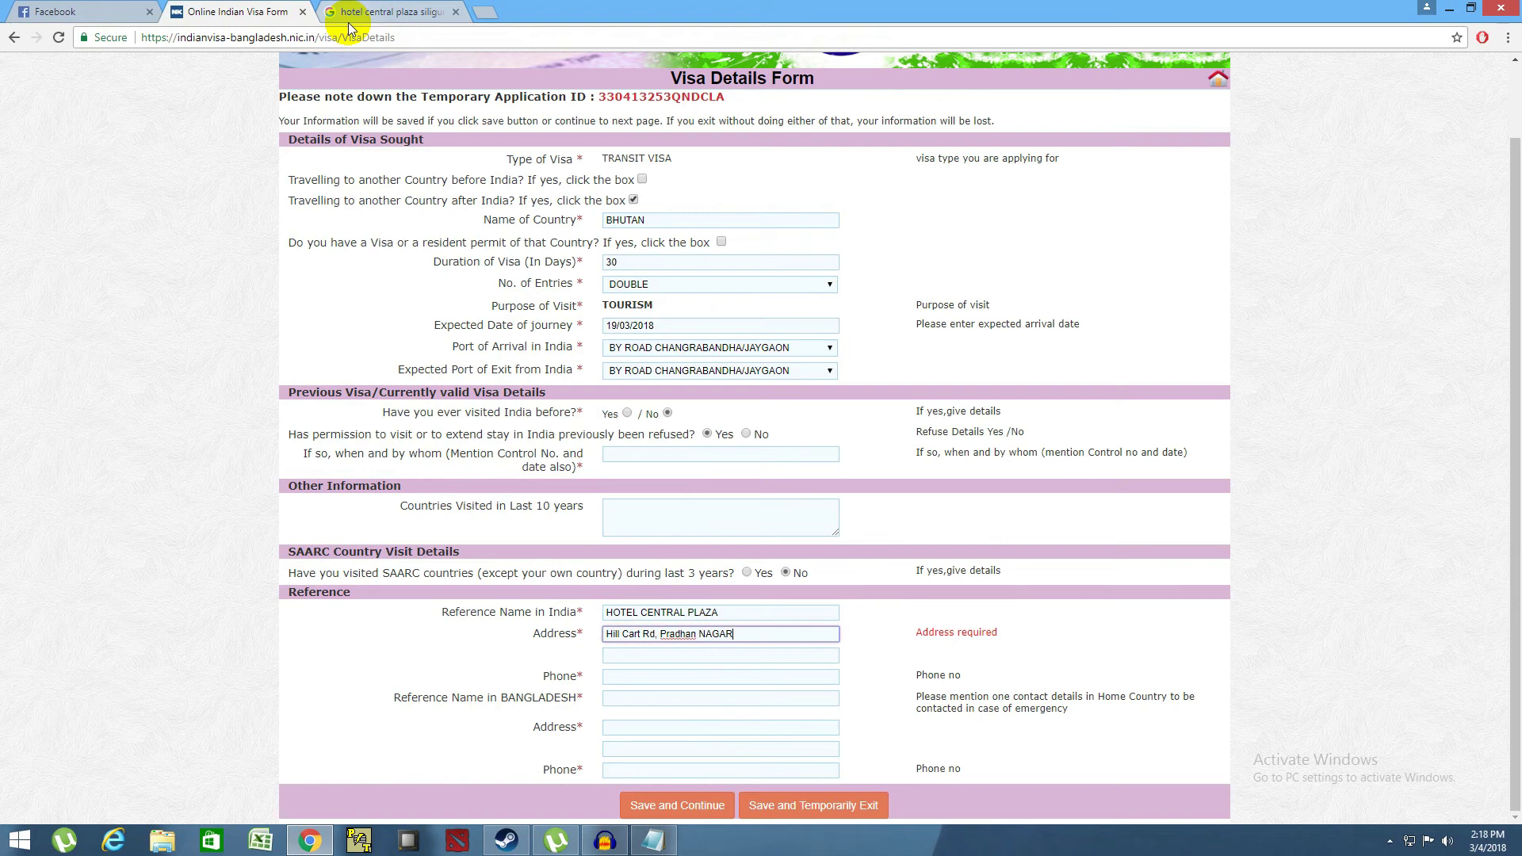
{"action": "left_click", "coordinate": [626, 647]}
{"action": "left_click", "coordinate": [667, 656]}
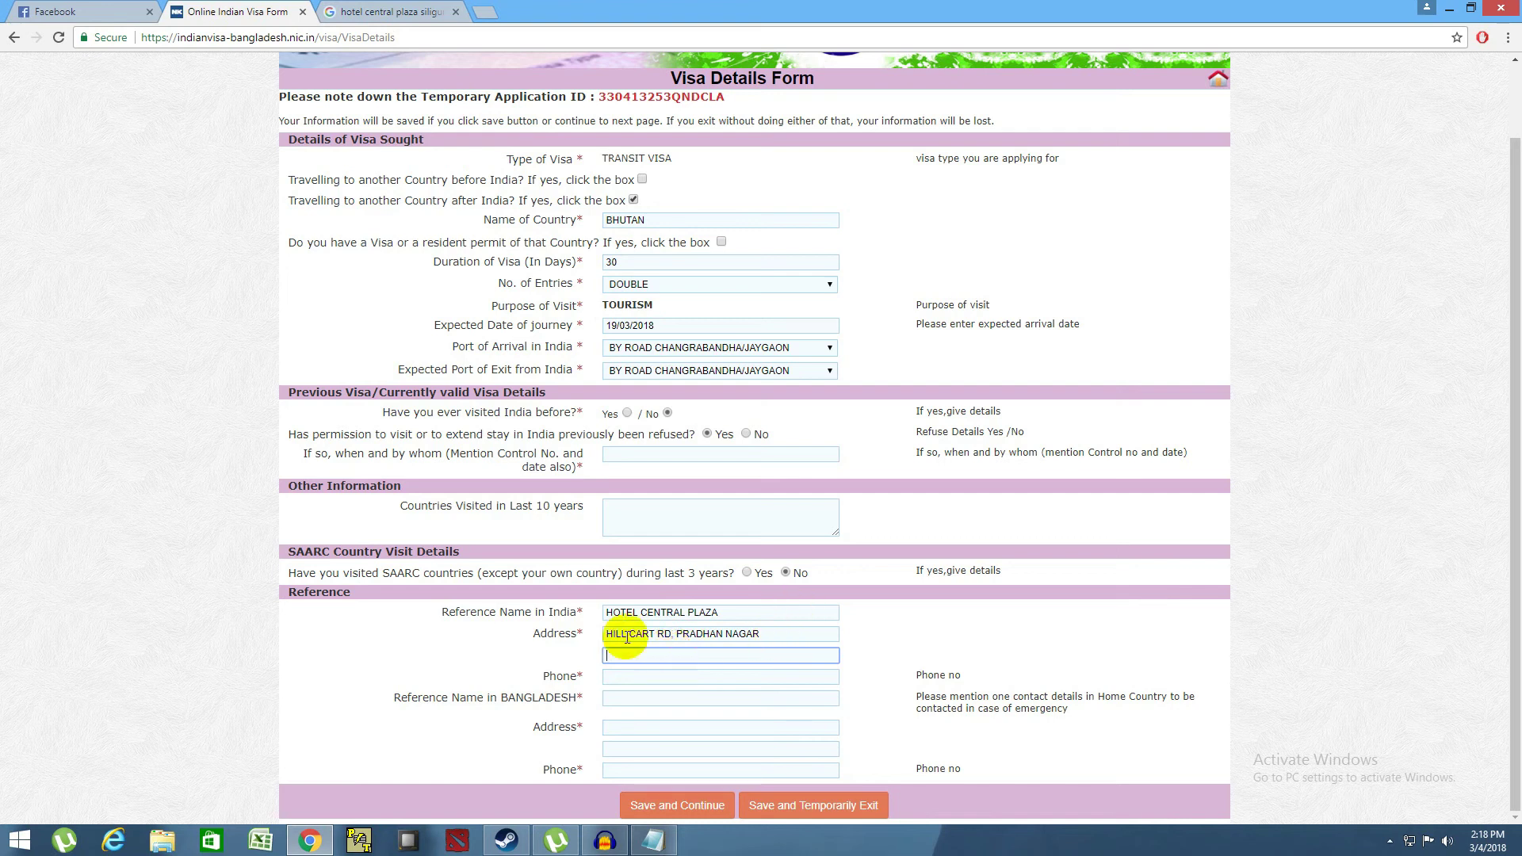
{"action": "left_click", "coordinate": [659, 681]}
{"action": "left_click", "coordinate": [396, 12]}
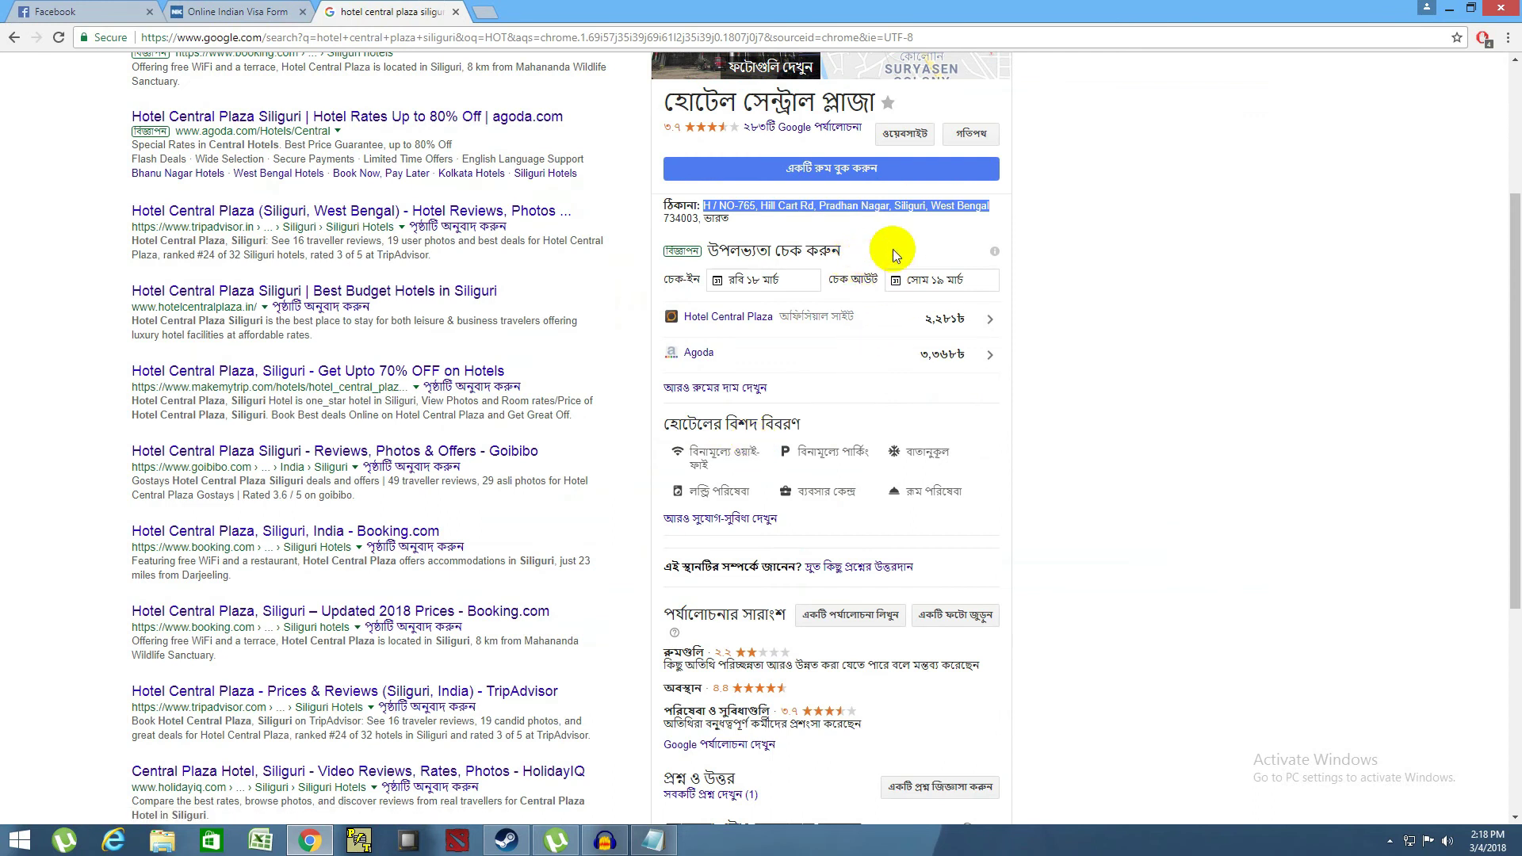
- Search Google for 'hotel central plaza siliguri PHONE' and scan the results for the hotel's number
{"action": "left_click", "coordinate": [724, 210]}
{"action": "scroll", "coordinate": [742, 221], "scroll_direction": "up", "scroll_amount": 1}
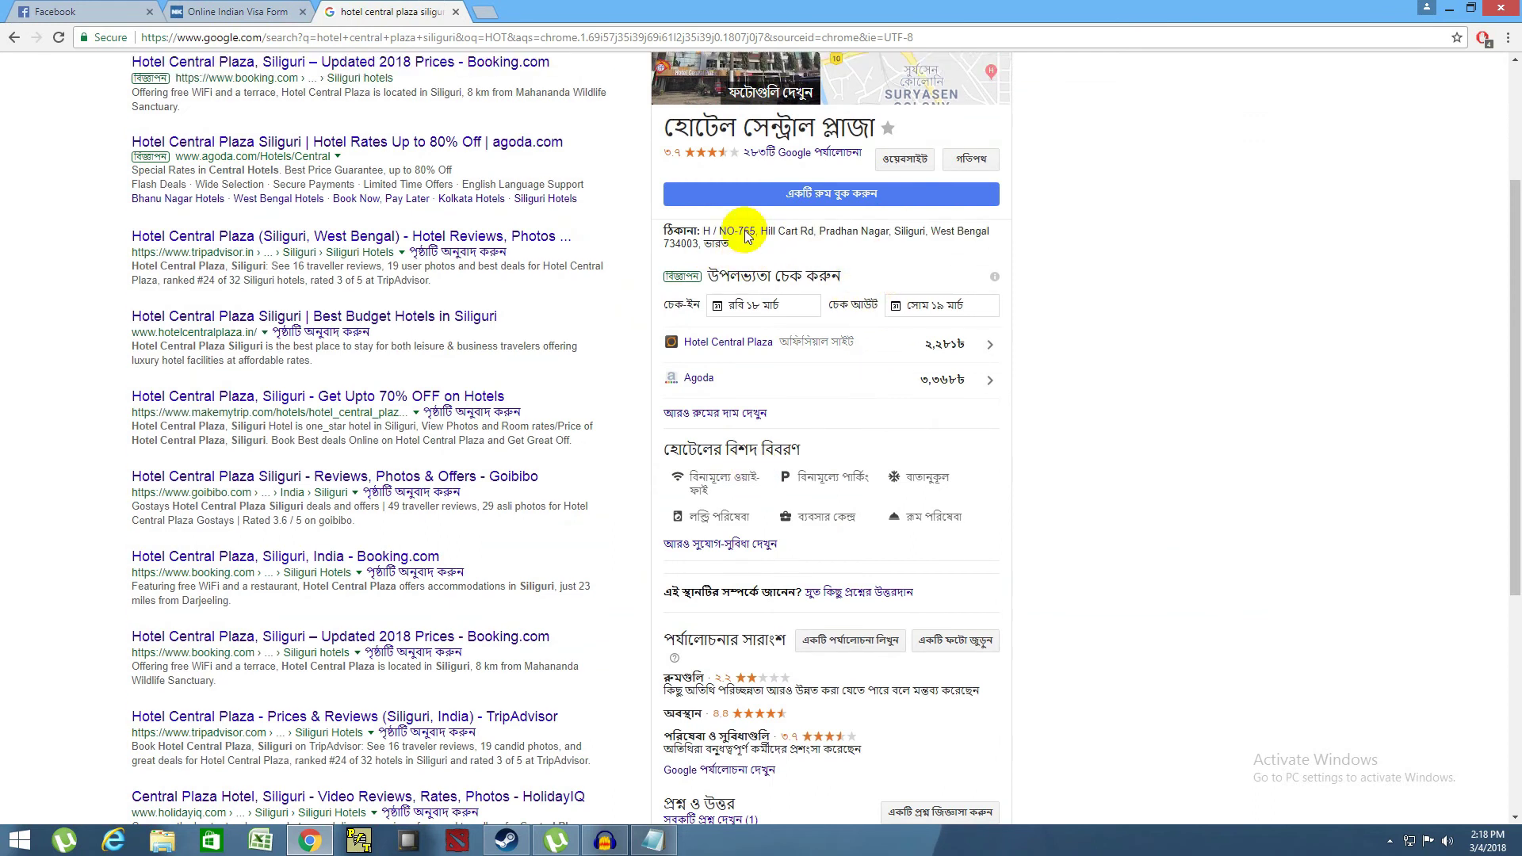
{"action": "scroll", "coordinate": [795, 393], "scroll_direction": "down", "scroll_amount": 1}
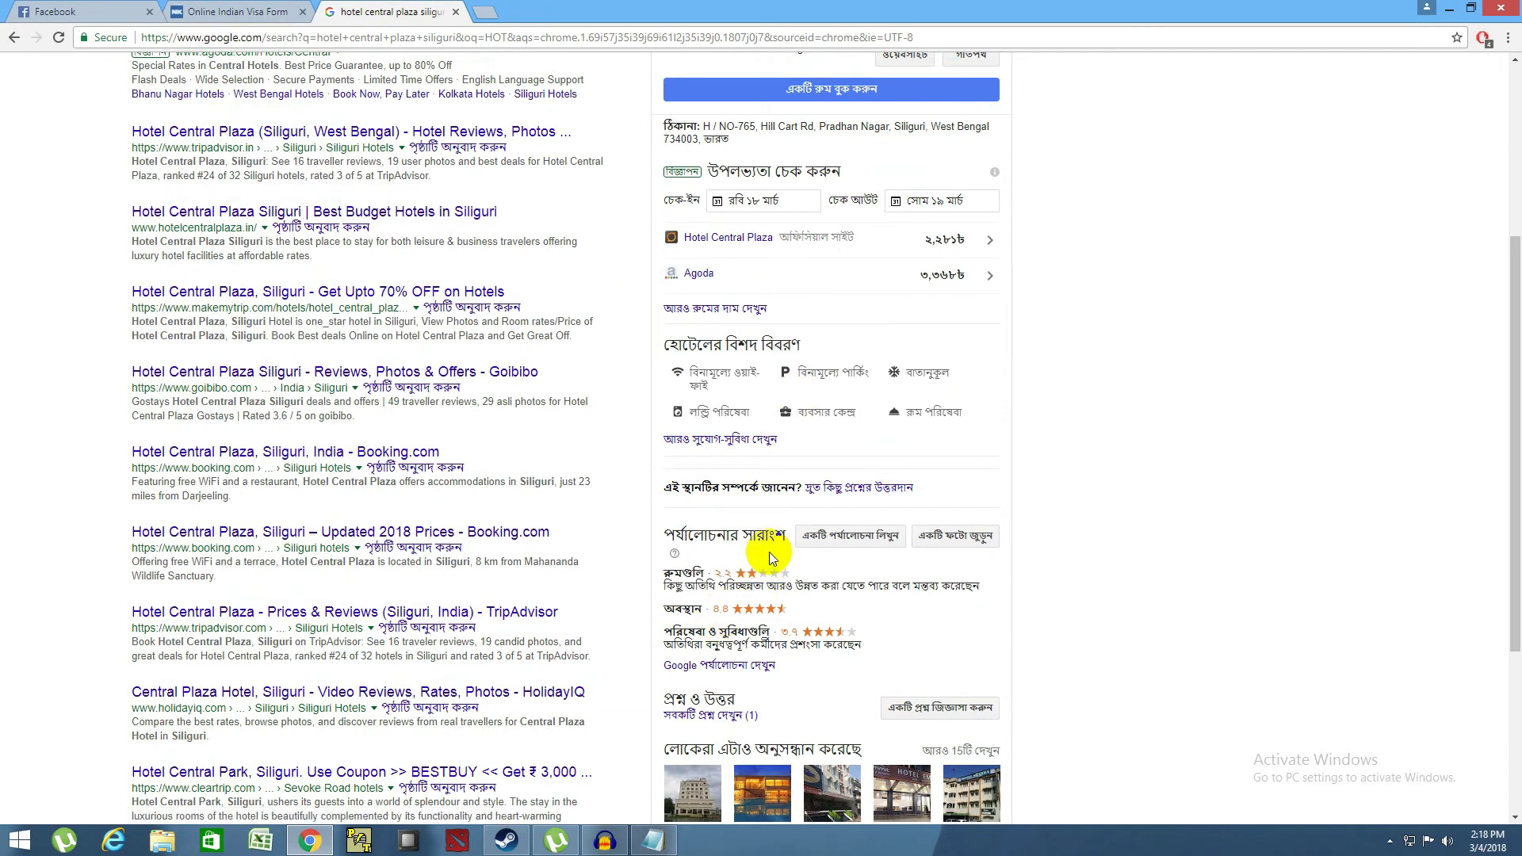
{"action": "scroll", "coordinate": [771, 558], "scroll_direction": "down", "scroll_amount": 1}
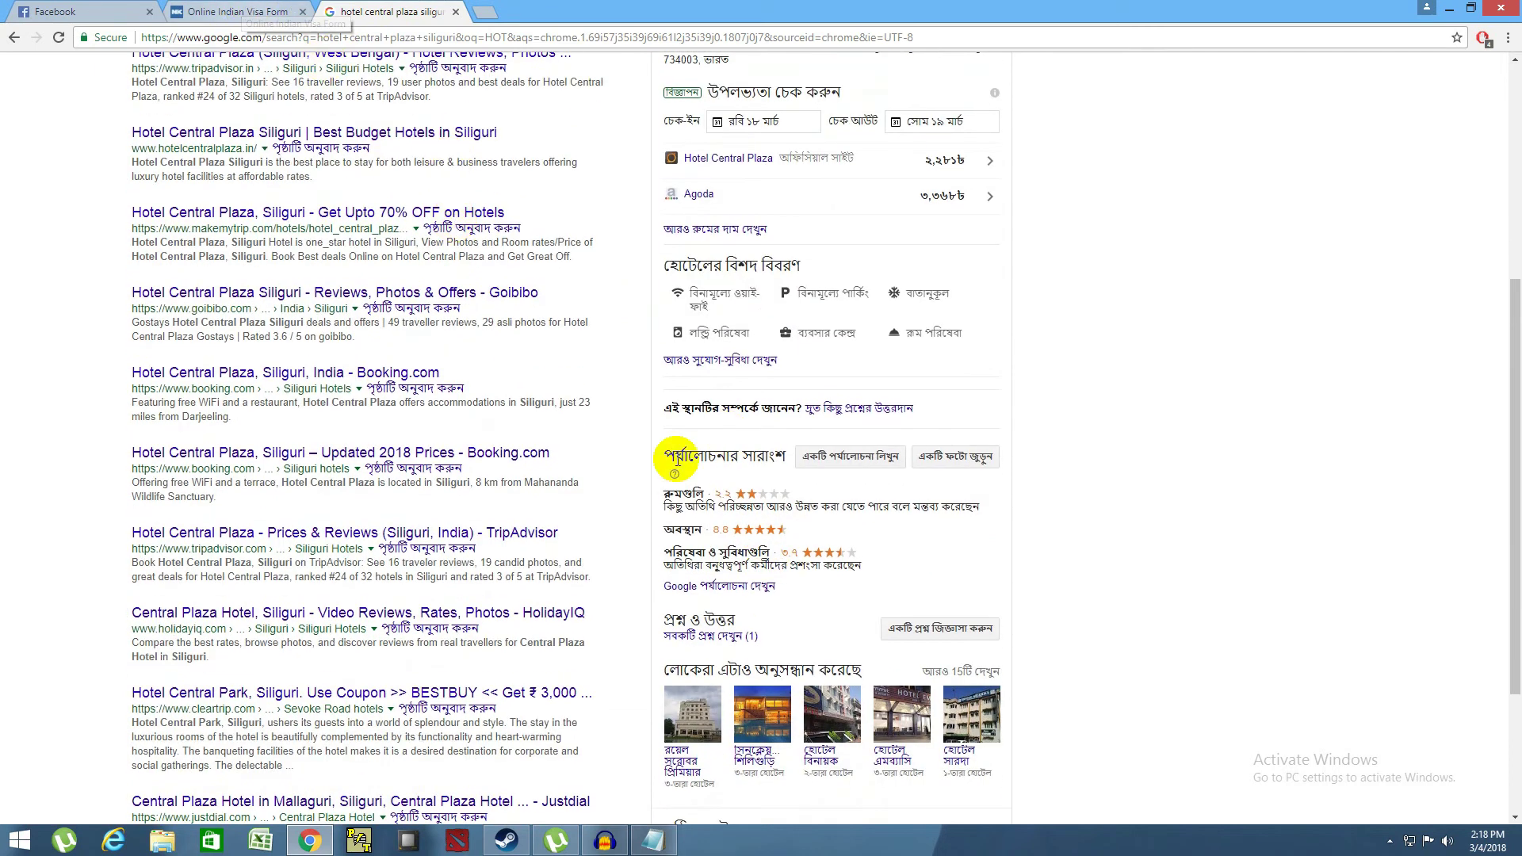
{"action": "scroll", "coordinate": [662, 449], "scroll_direction": "up", "scroll_amount": 3}
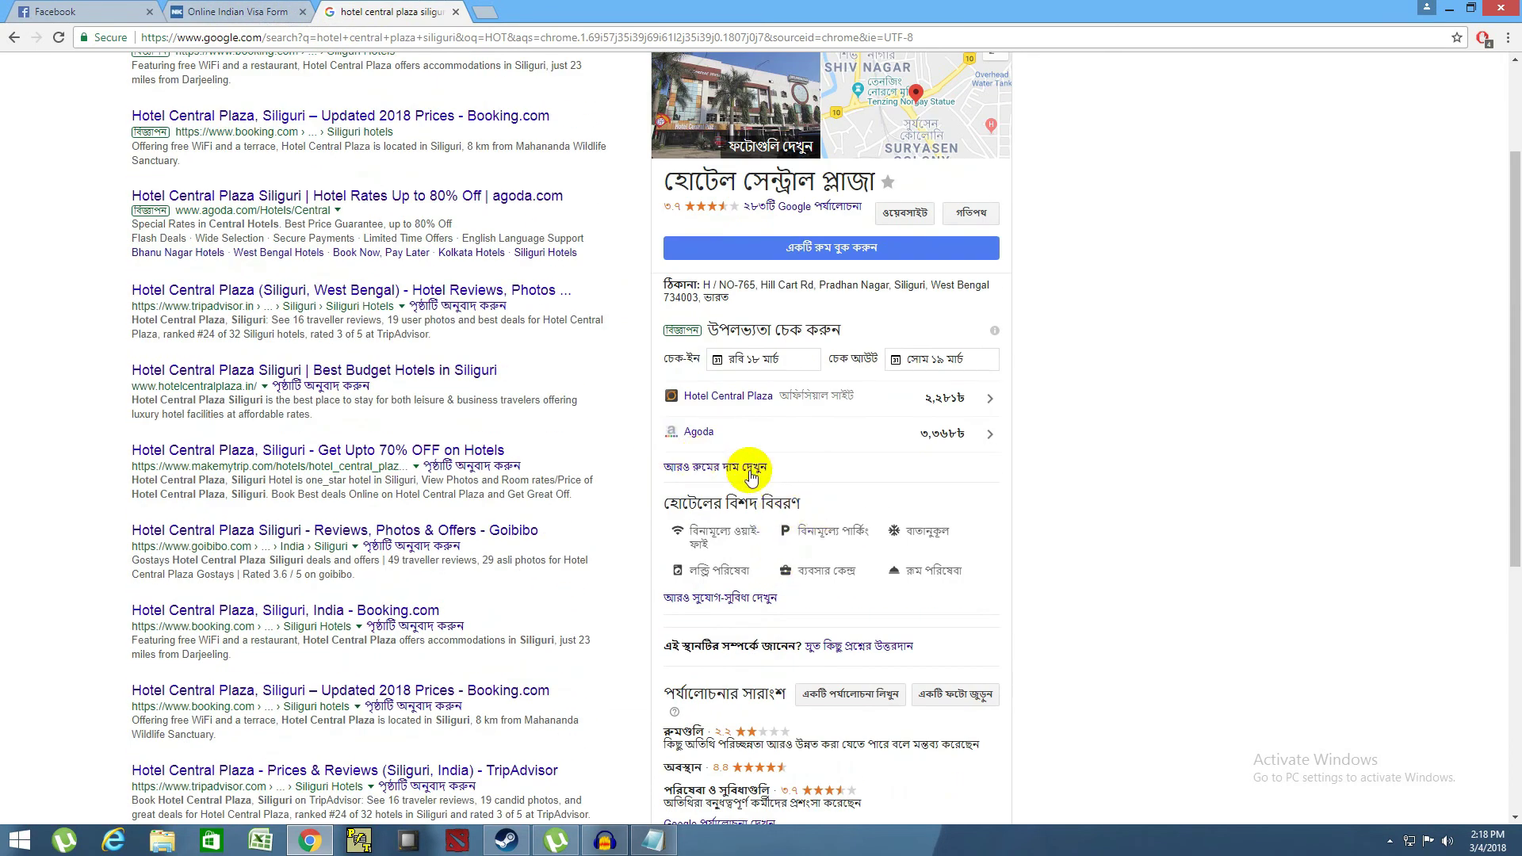
{"action": "scroll", "coordinate": [756, 473], "scroll_direction": "up", "scroll_amount": 2}
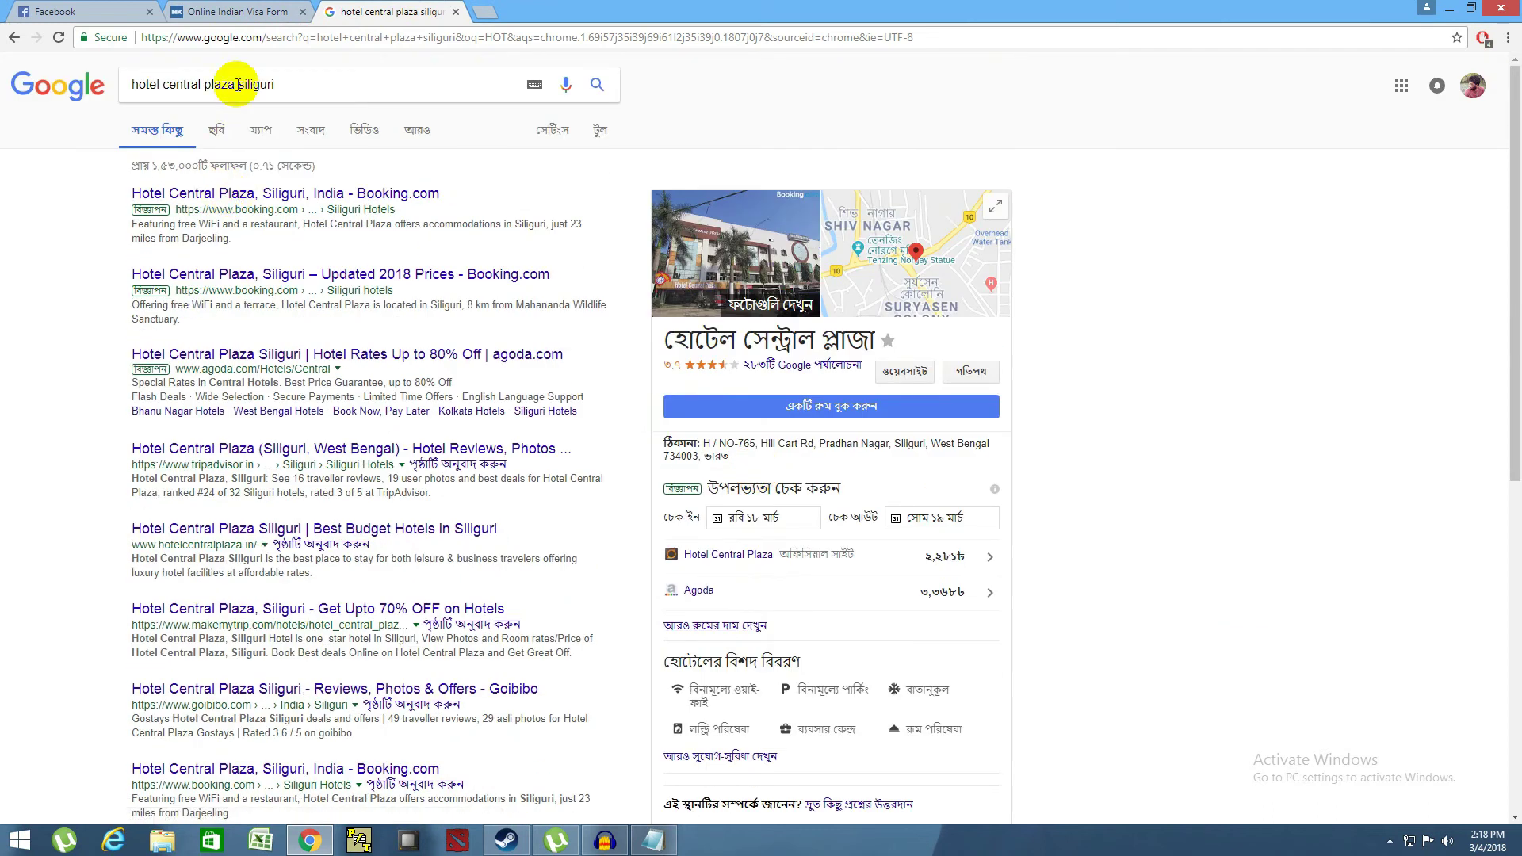
{"action": "left_click", "coordinate": [287, 88]}
{"action": "type", "text": "PH"}
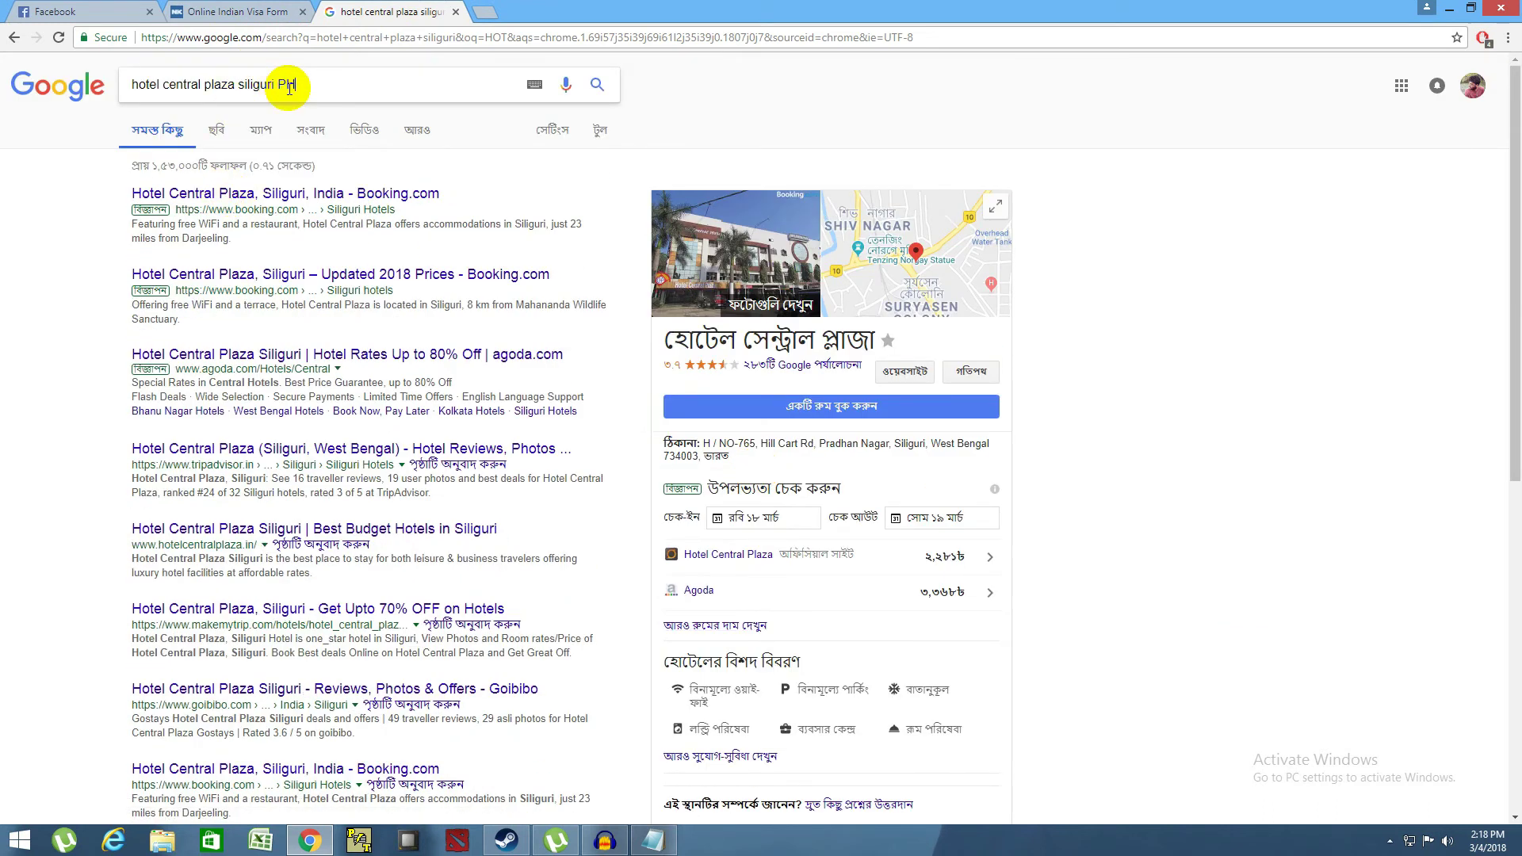
{"action": "type", "text": "ONE"}
{"action": "key", "text": "Return"}
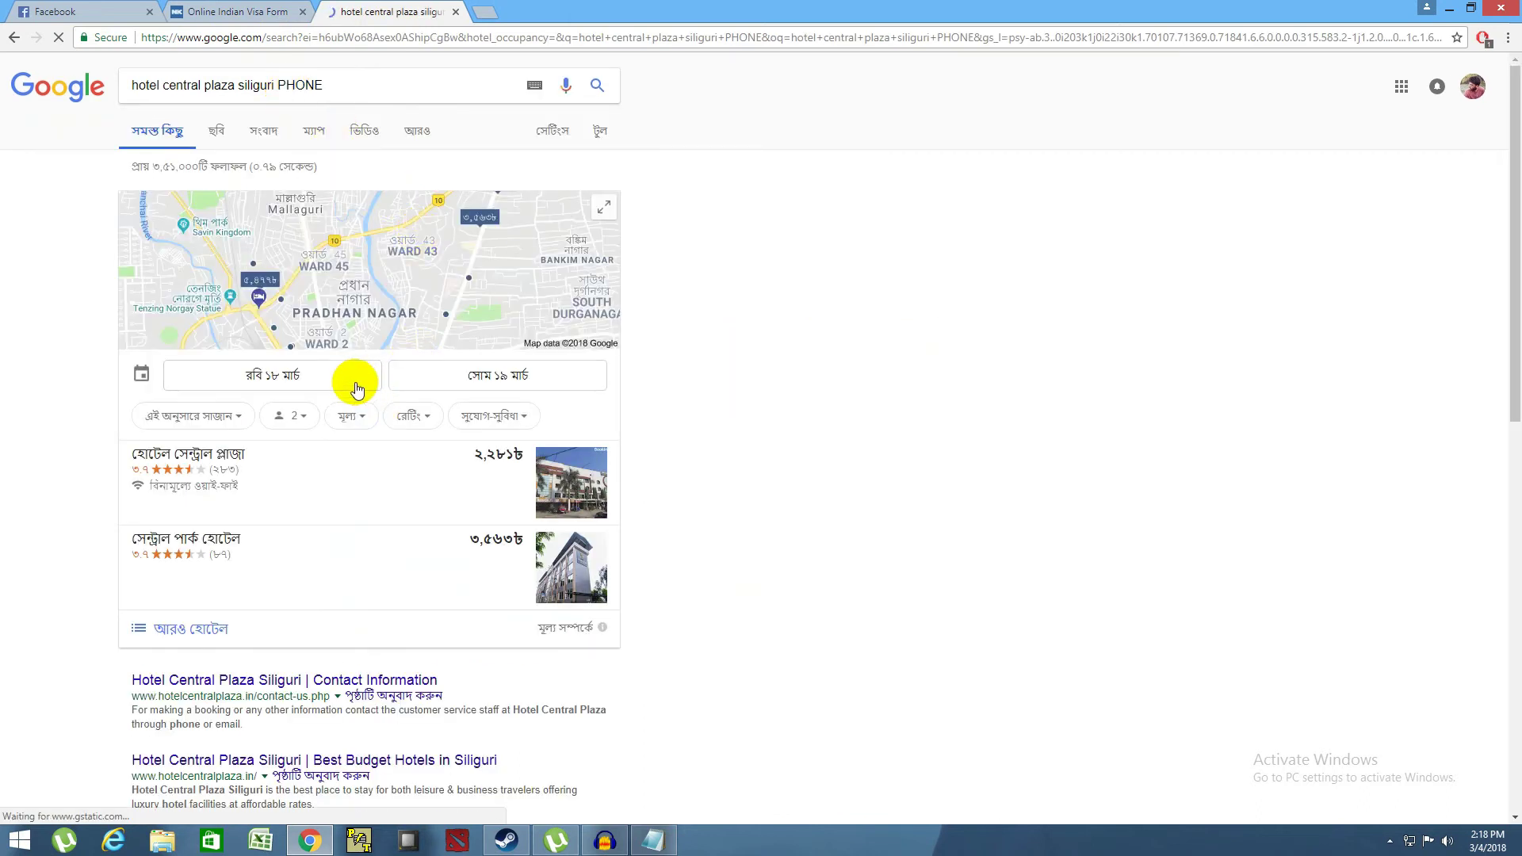
{"action": "scroll", "coordinate": [539, 560], "scroll_direction": "down", "scroll_amount": 3}
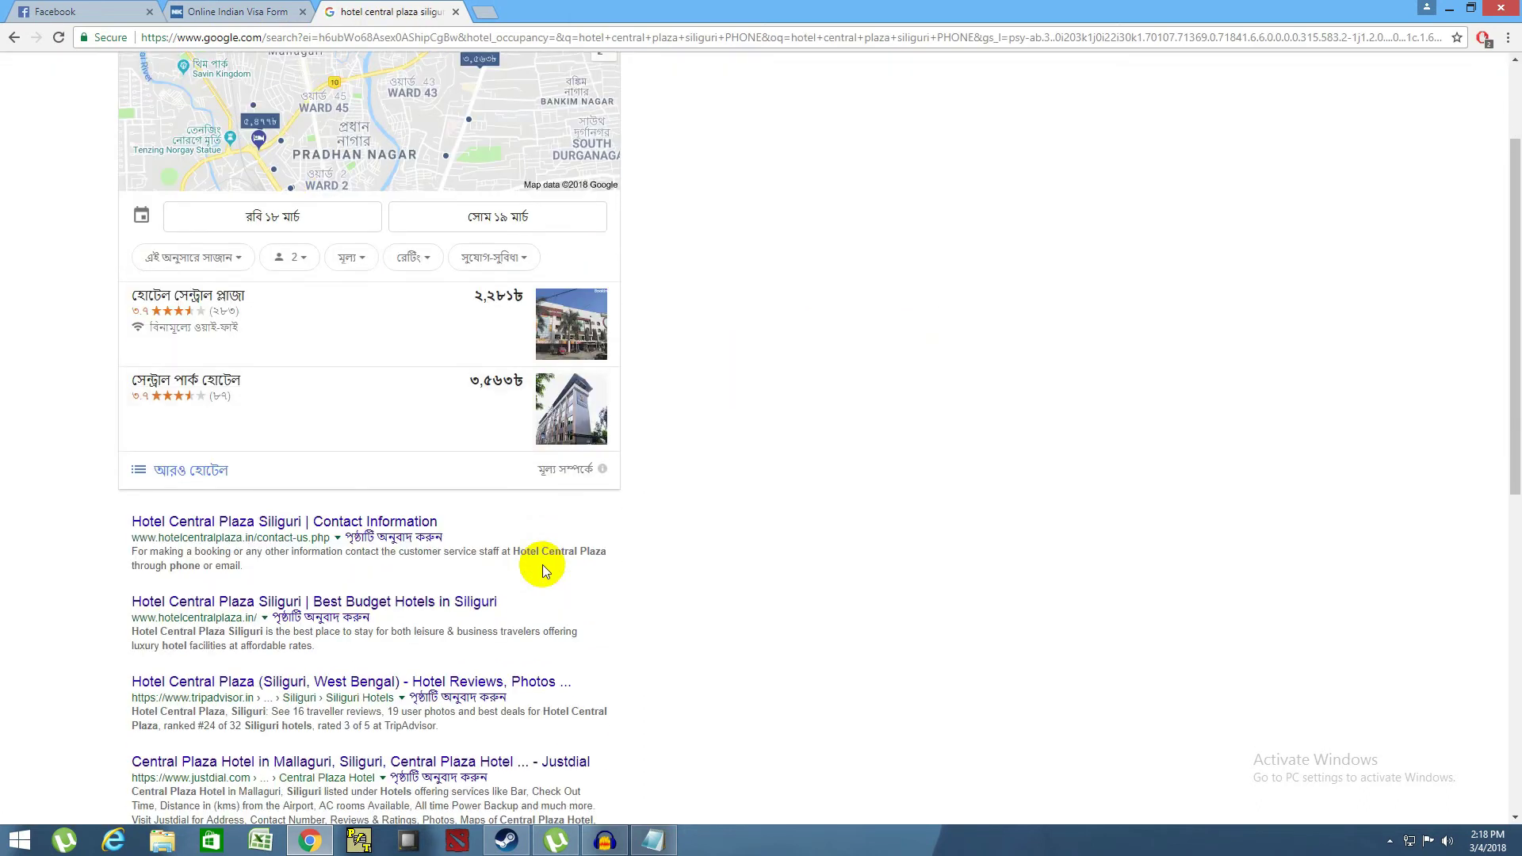
{"action": "scroll", "coordinate": [543, 564], "scroll_direction": "up", "scroll_amount": 5}
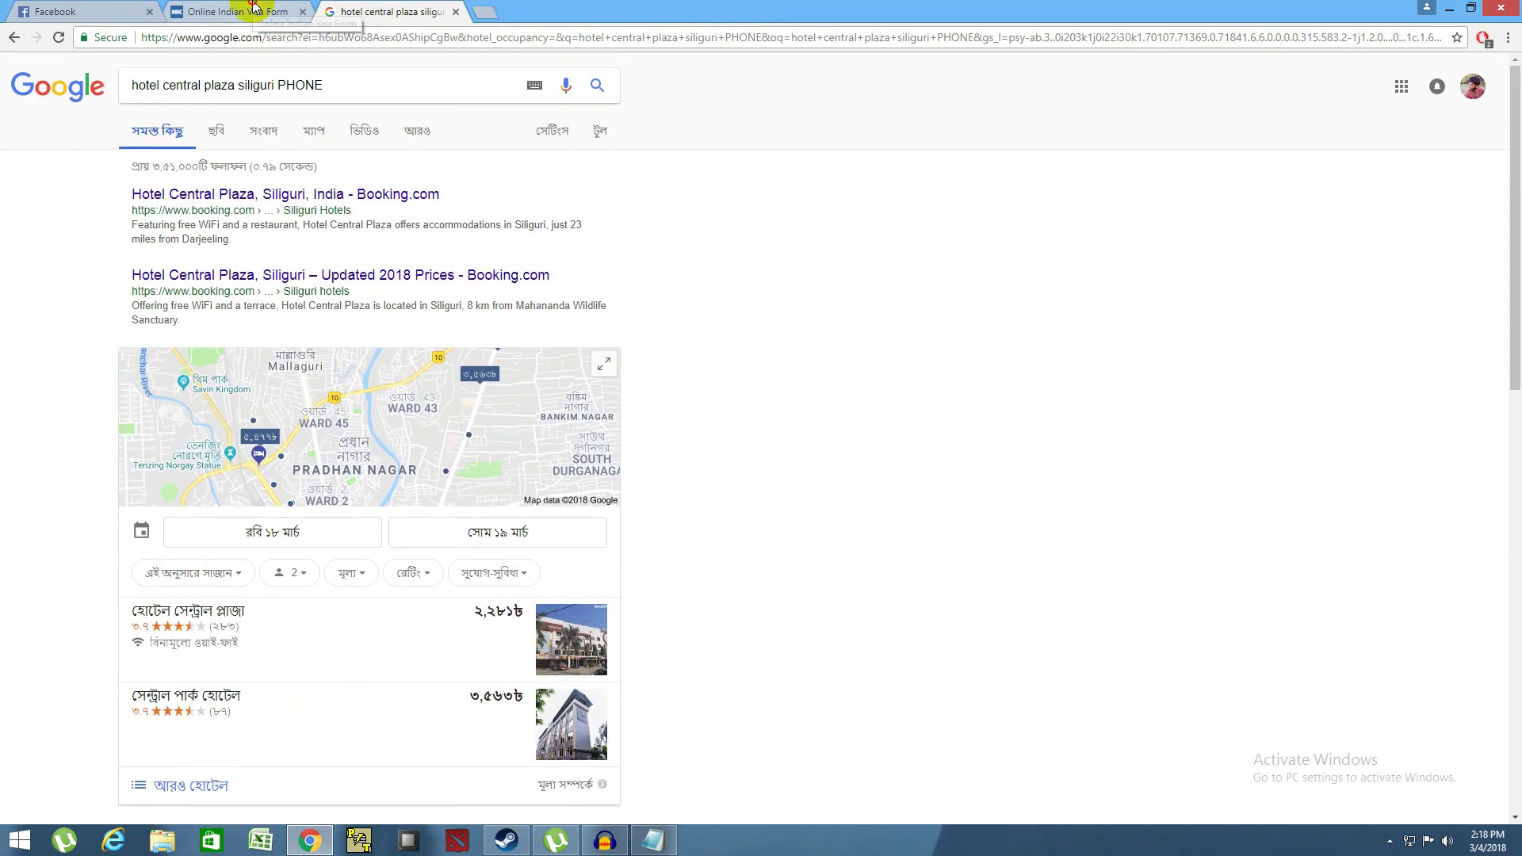
{"action": "left_click", "coordinate": [237, 11]}
- Finish the India reference phone with the hotel's number, correcting the trailing digits
{"action": "type", "text": "67645323"}
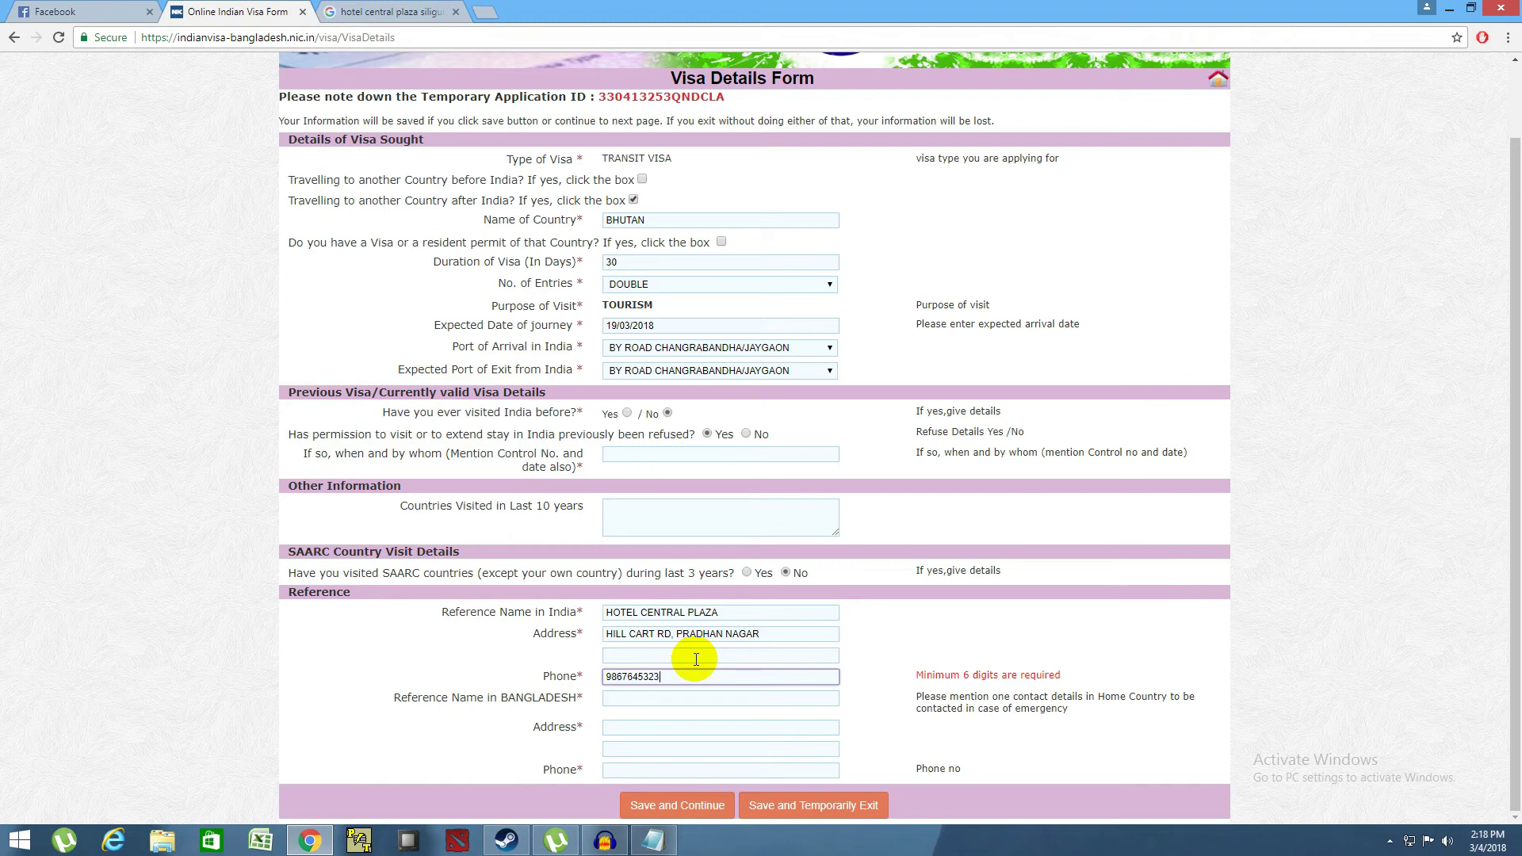
{"action": "key", "text": "BackSpace"}
{"action": "key", "text": "BackSpace"}
{"action": "type", "text": "8"}
- Replace BIRDEM with the Bangladesh contact's name and begin entering their street address
{"action": "left_click", "coordinate": [766, 700]}
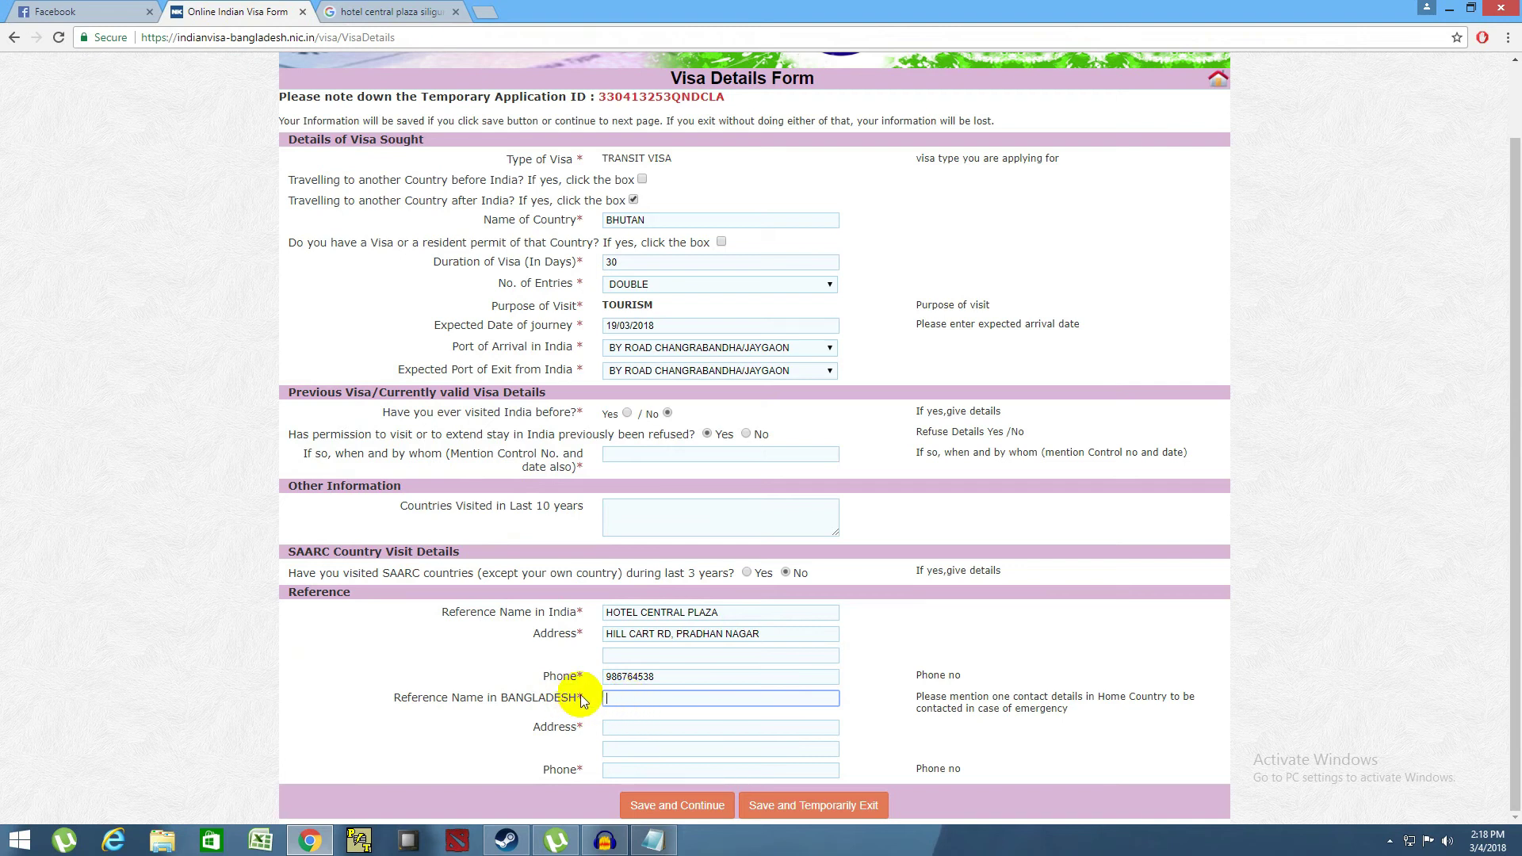
{"action": "left_click", "coordinate": [552, 703]}
{"action": "left_click", "coordinate": [646, 706]}
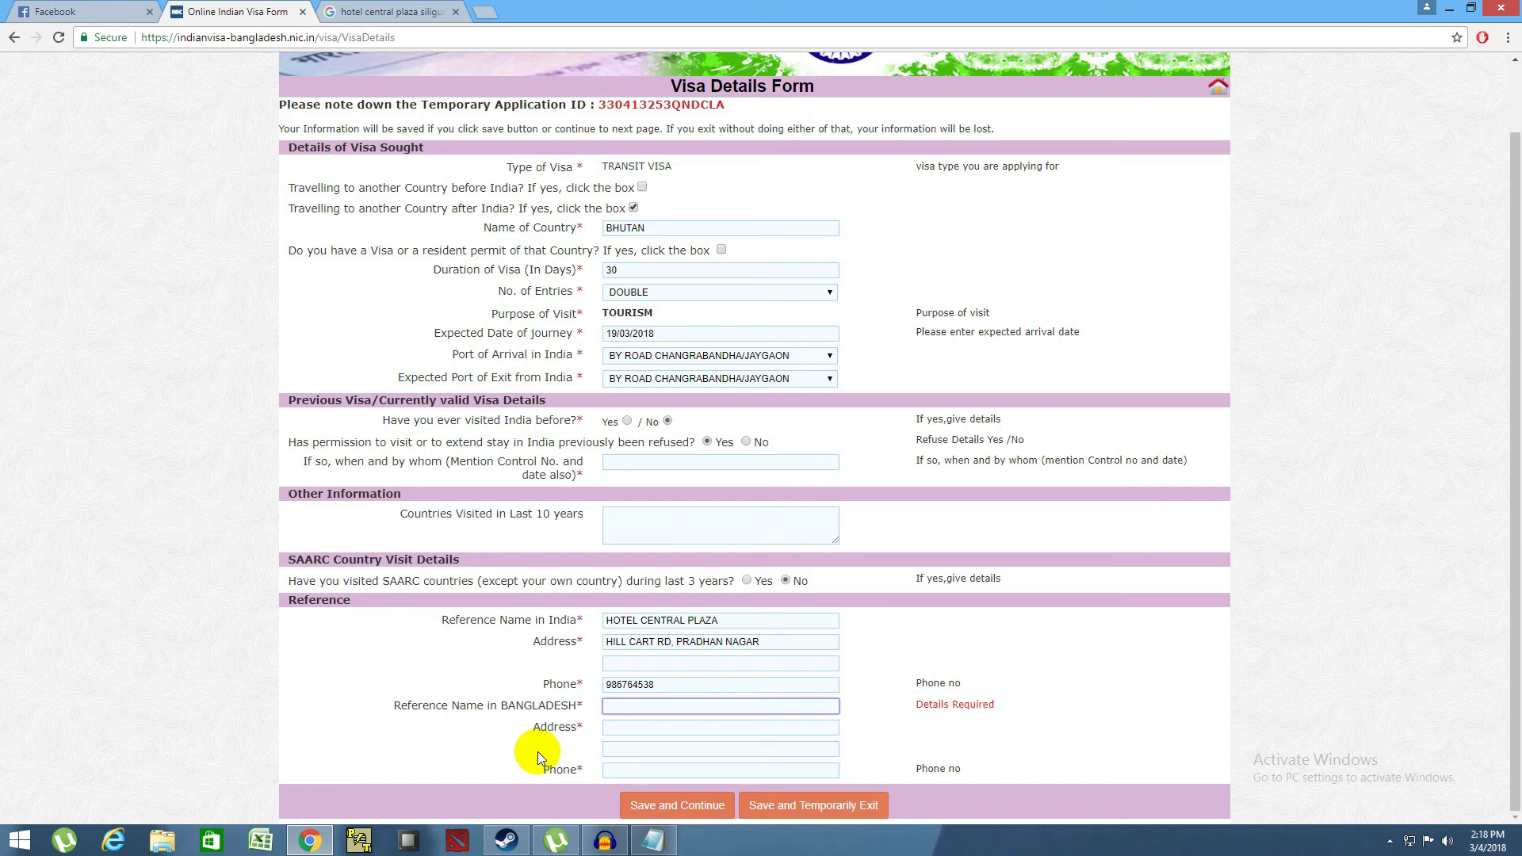
{"action": "type", "text": "BIRDEM"}
{"action": "left_click", "coordinate": [639, 731]}
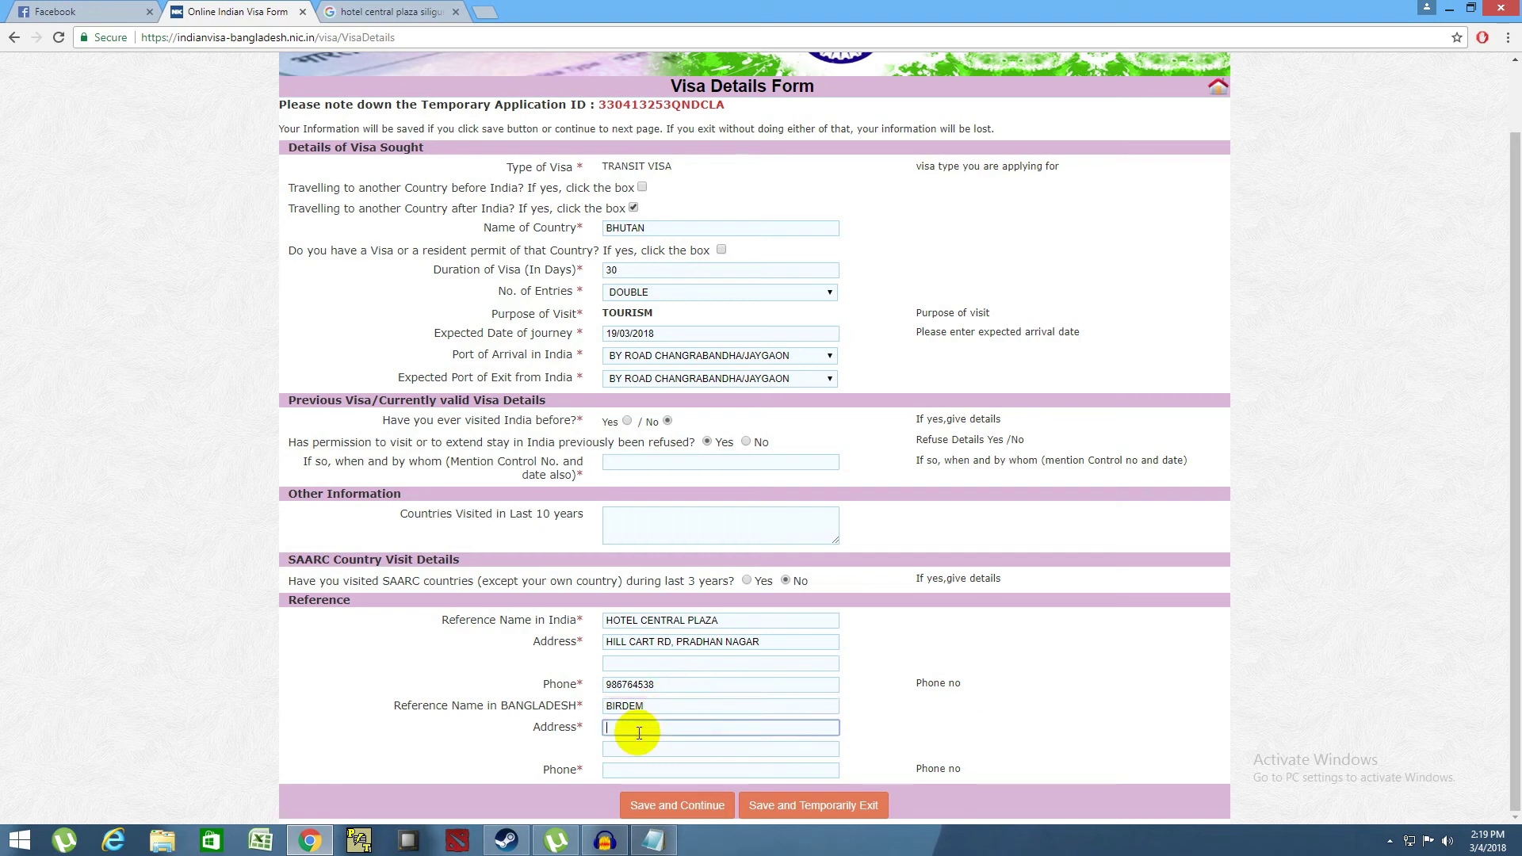
{"action": "left_click_drag", "start_coordinate": [663, 706], "coordinate": [606, 708]}
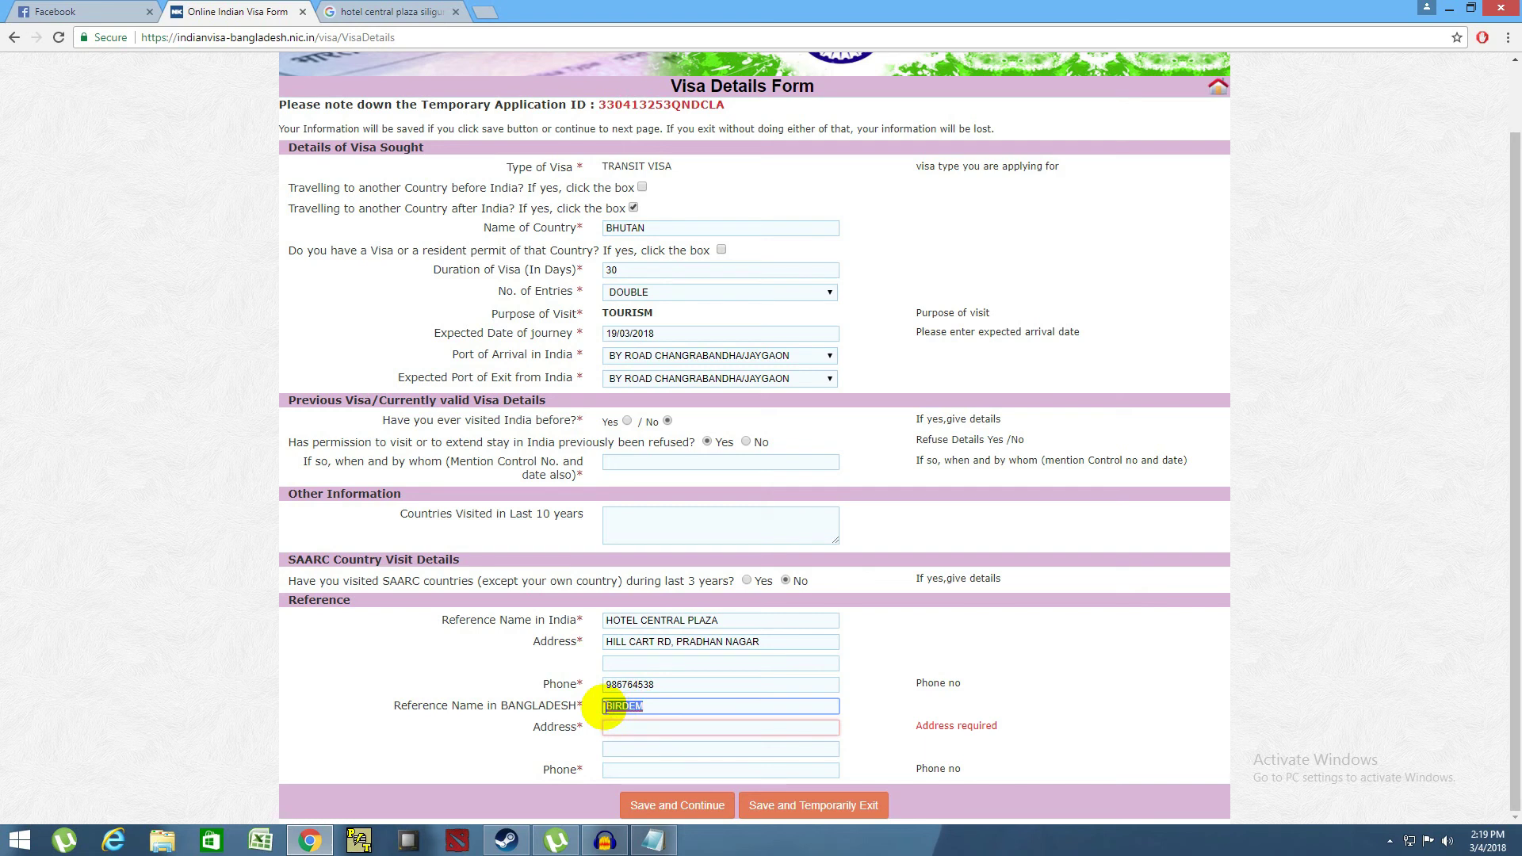
{"action": "left_click", "coordinate": [624, 725]}
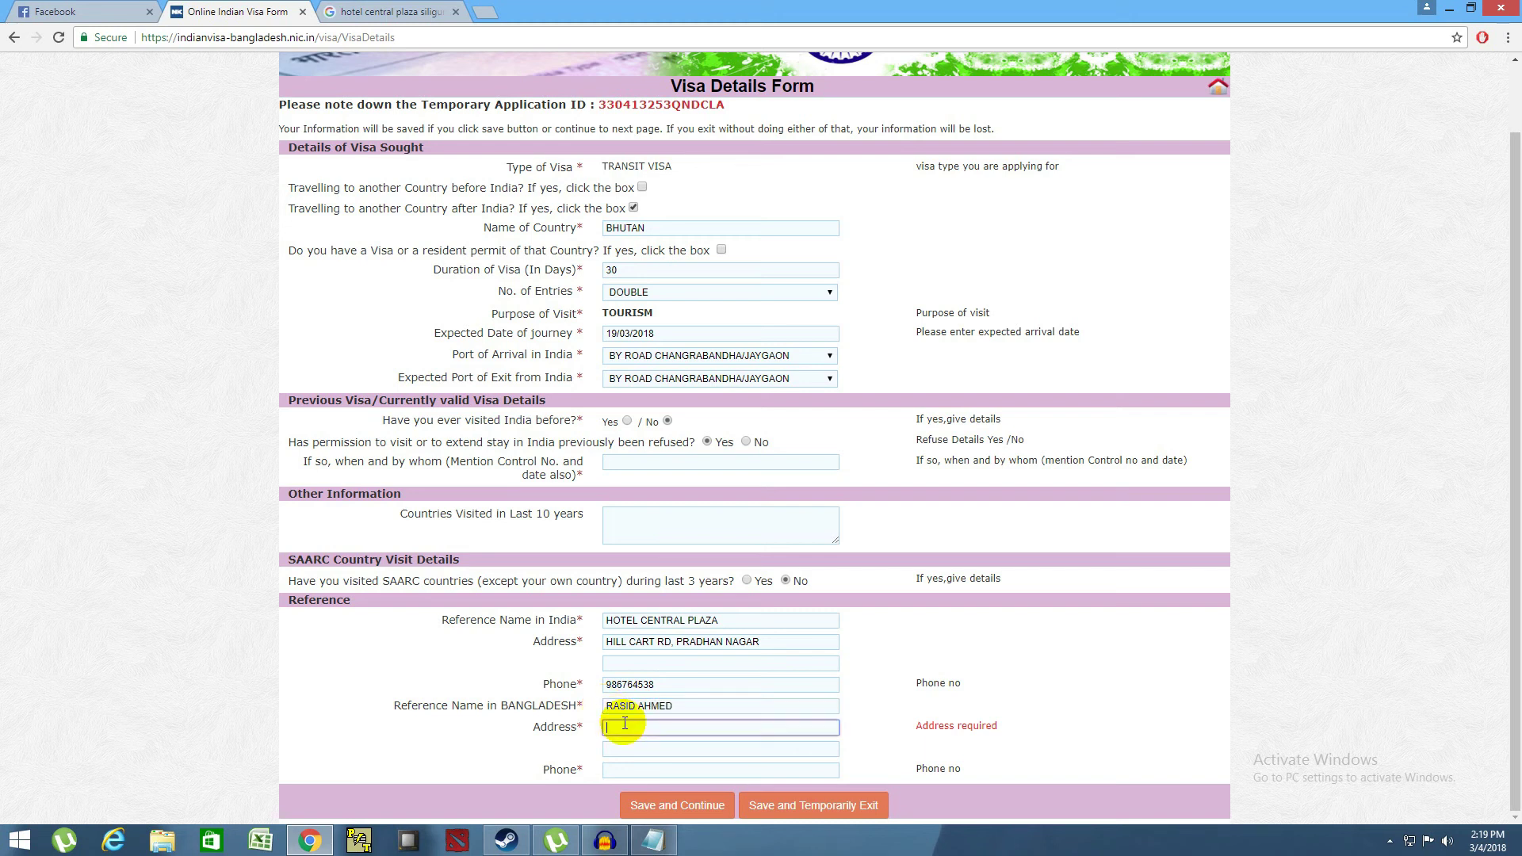
{"action": "type", "text": "KAZI "}
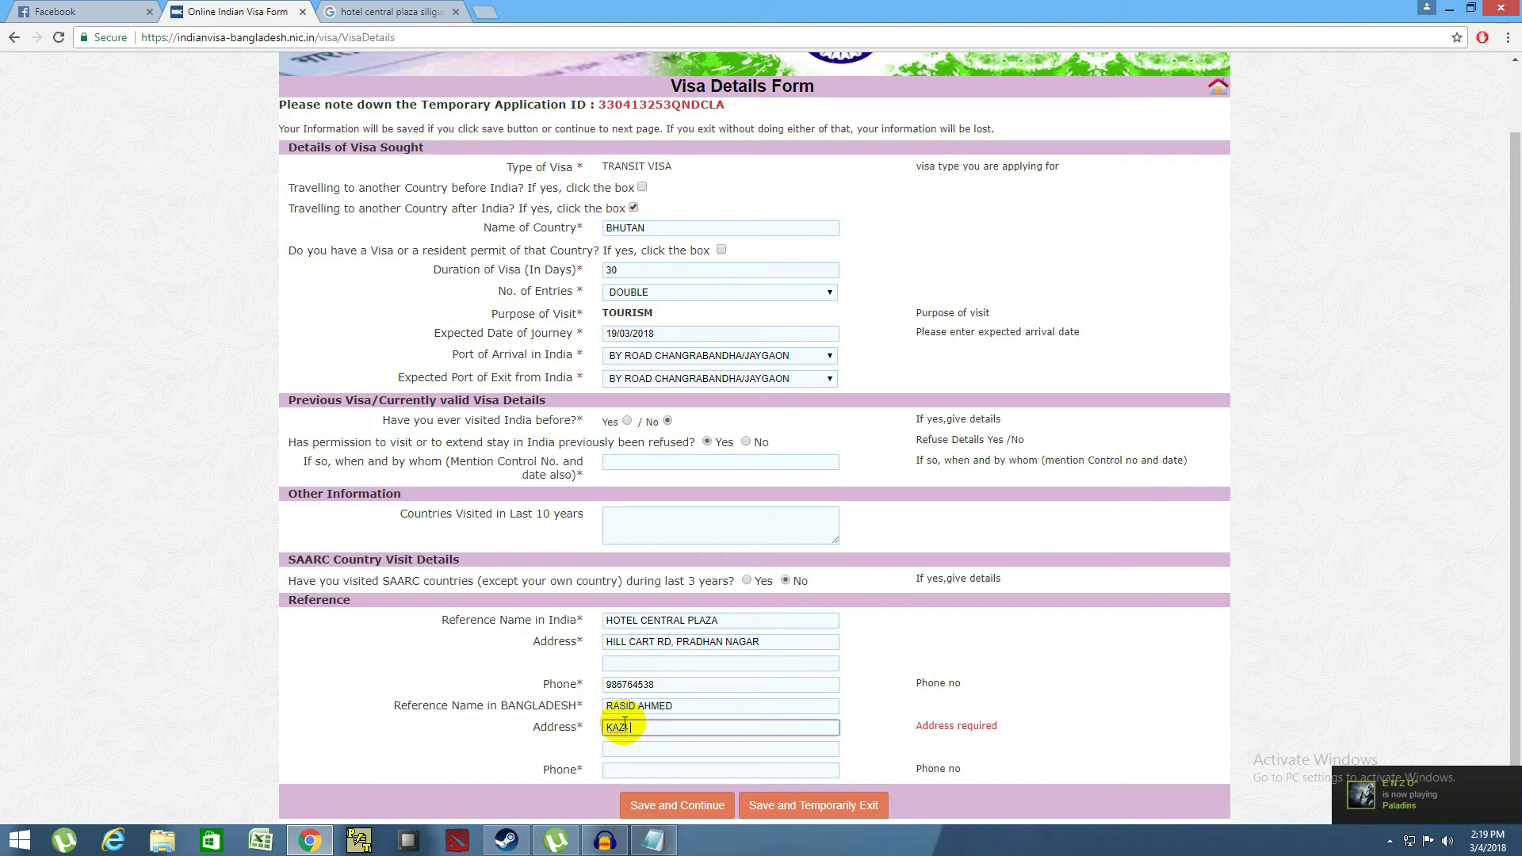
{"action": "type", "text": "NAZ"}
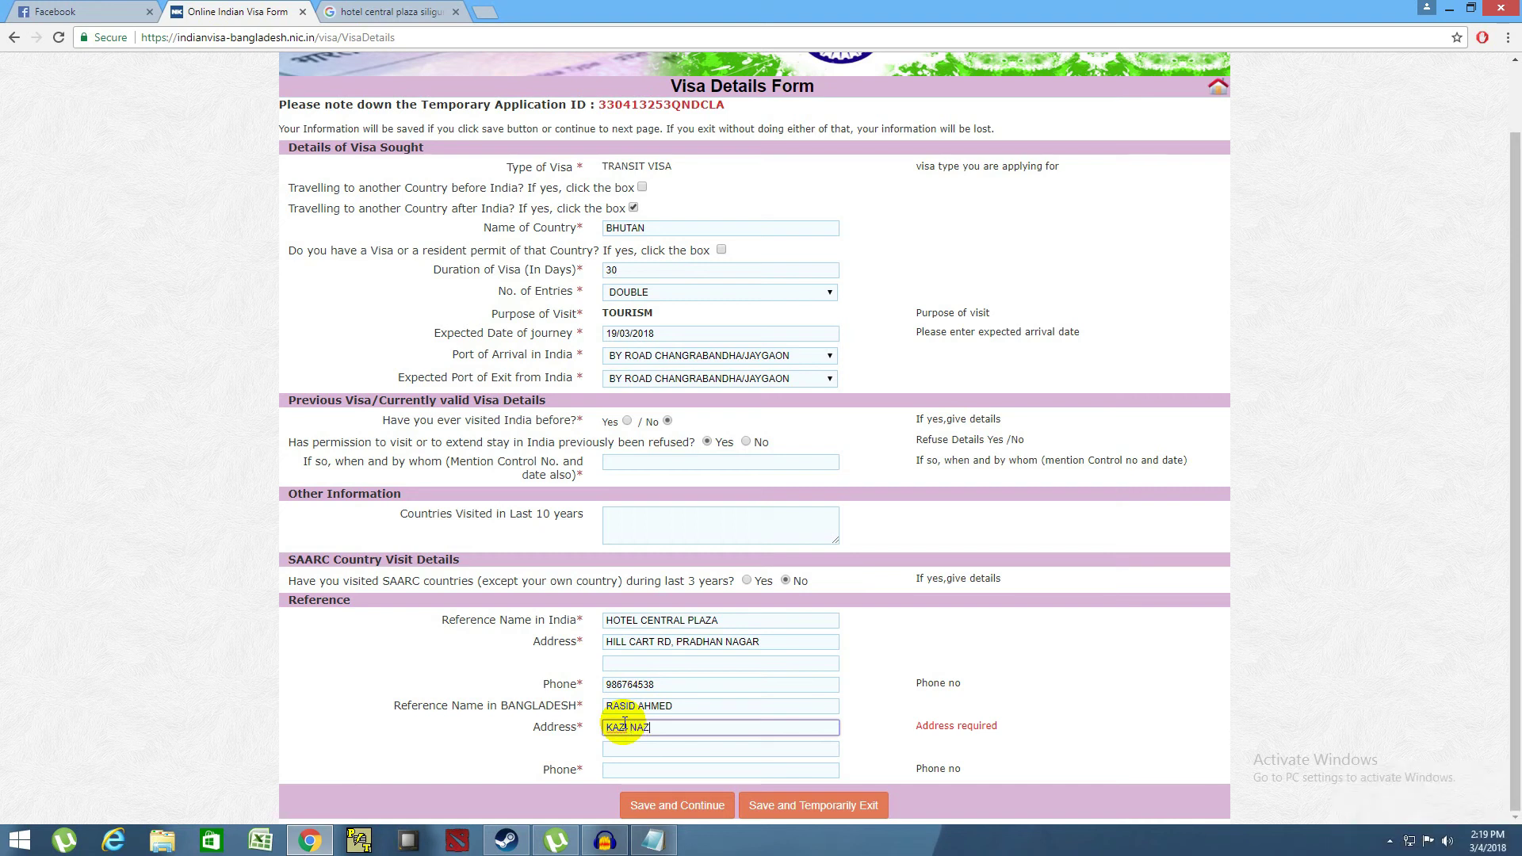
{"action": "type", "text": "RUL ISLAM AVENUE"}
- Enter the Bangladesh contact's phone number and try Save and Continue
{"action": "left_click", "coordinate": [645, 773]}
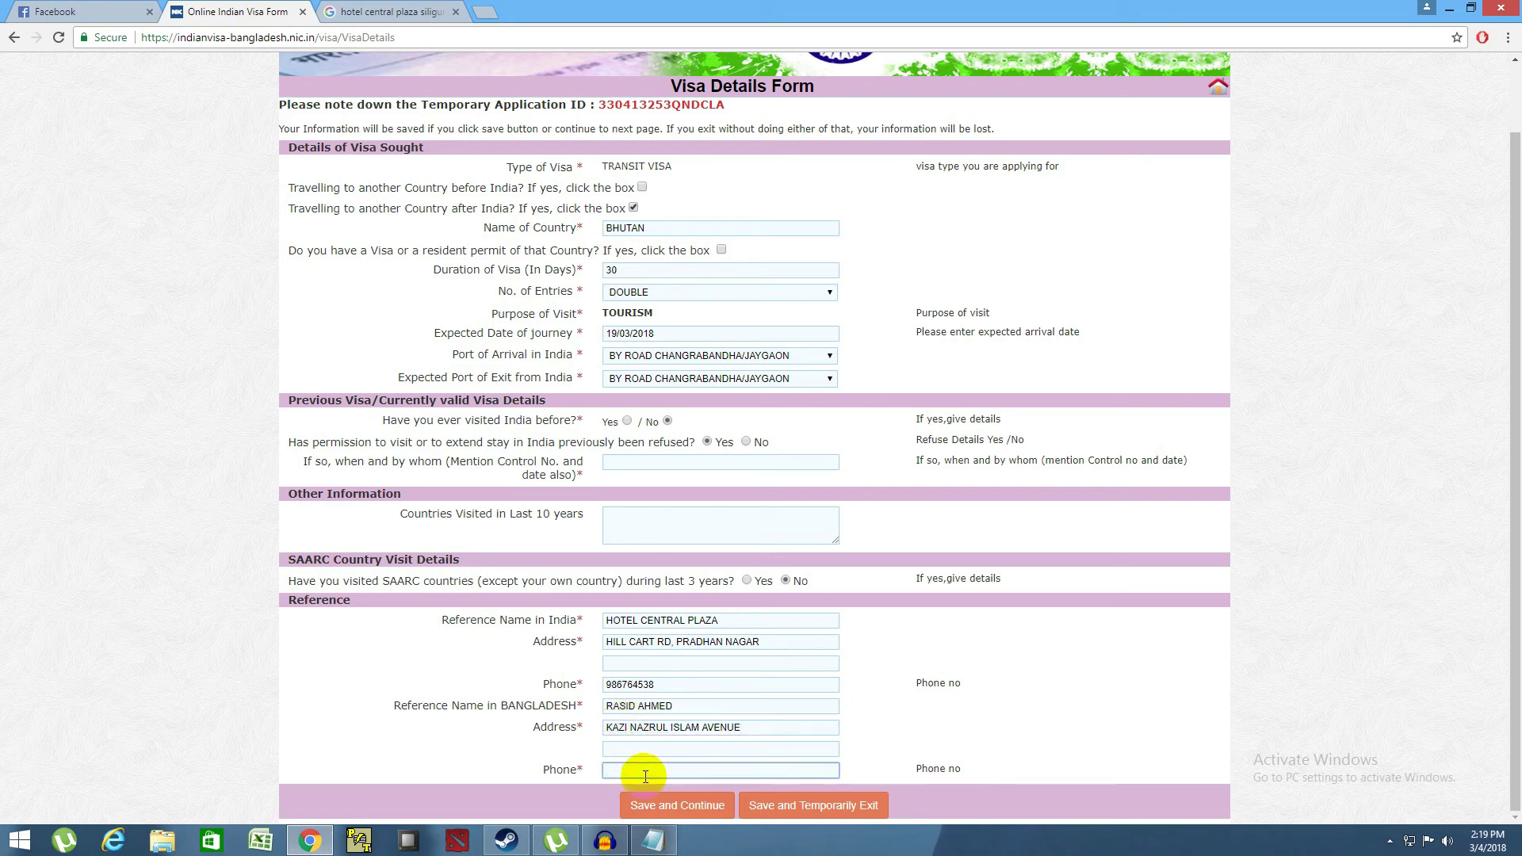
{"action": "left_click", "coordinate": [673, 807]}
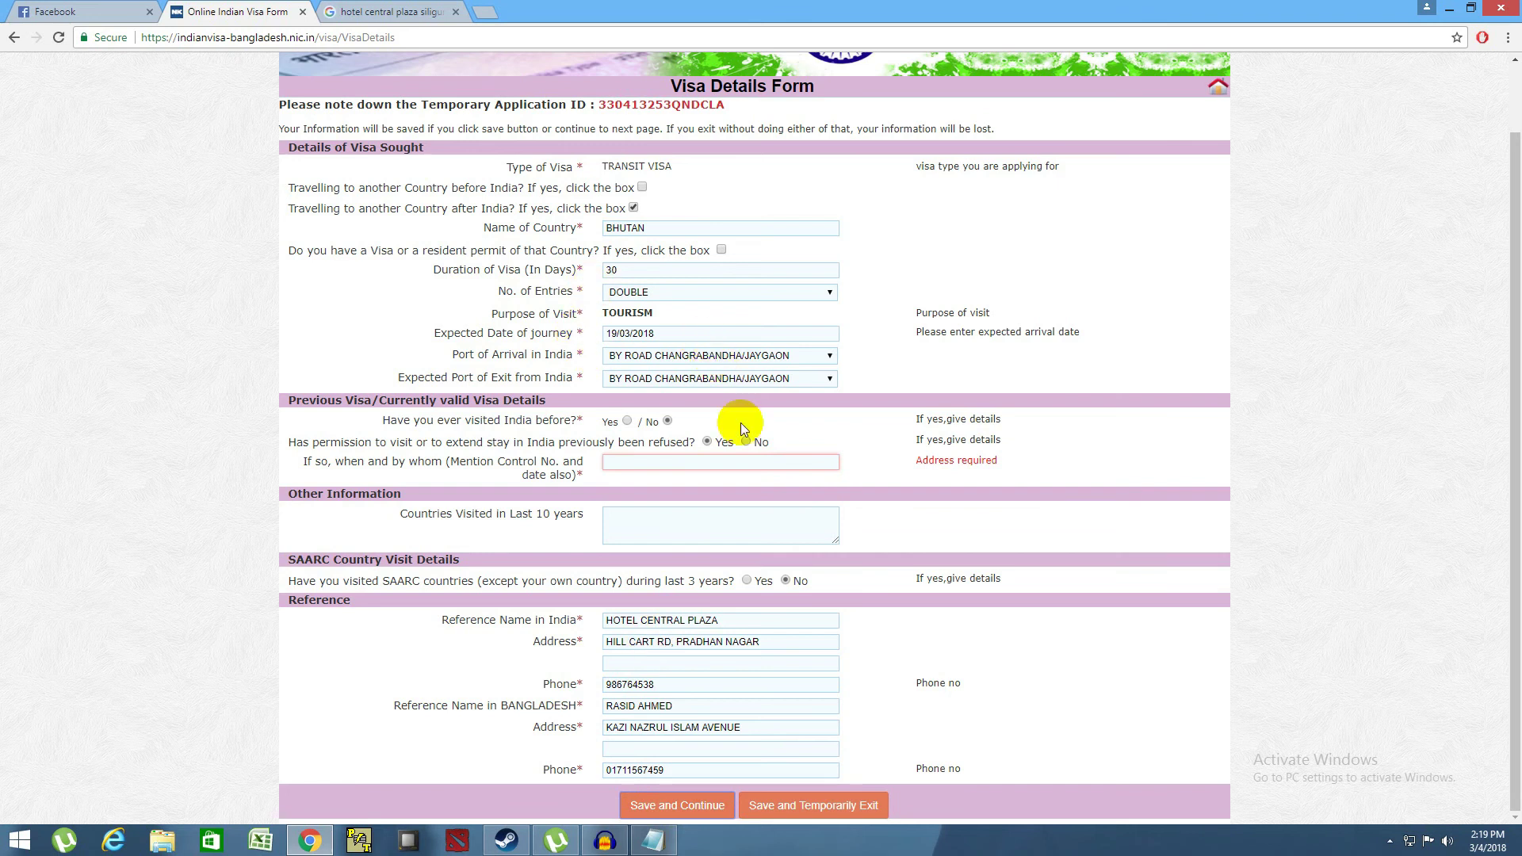
- Answer No to the previous visa refusal question and save the form again
{"action": "left_click", "coordinate": [717, 462]}
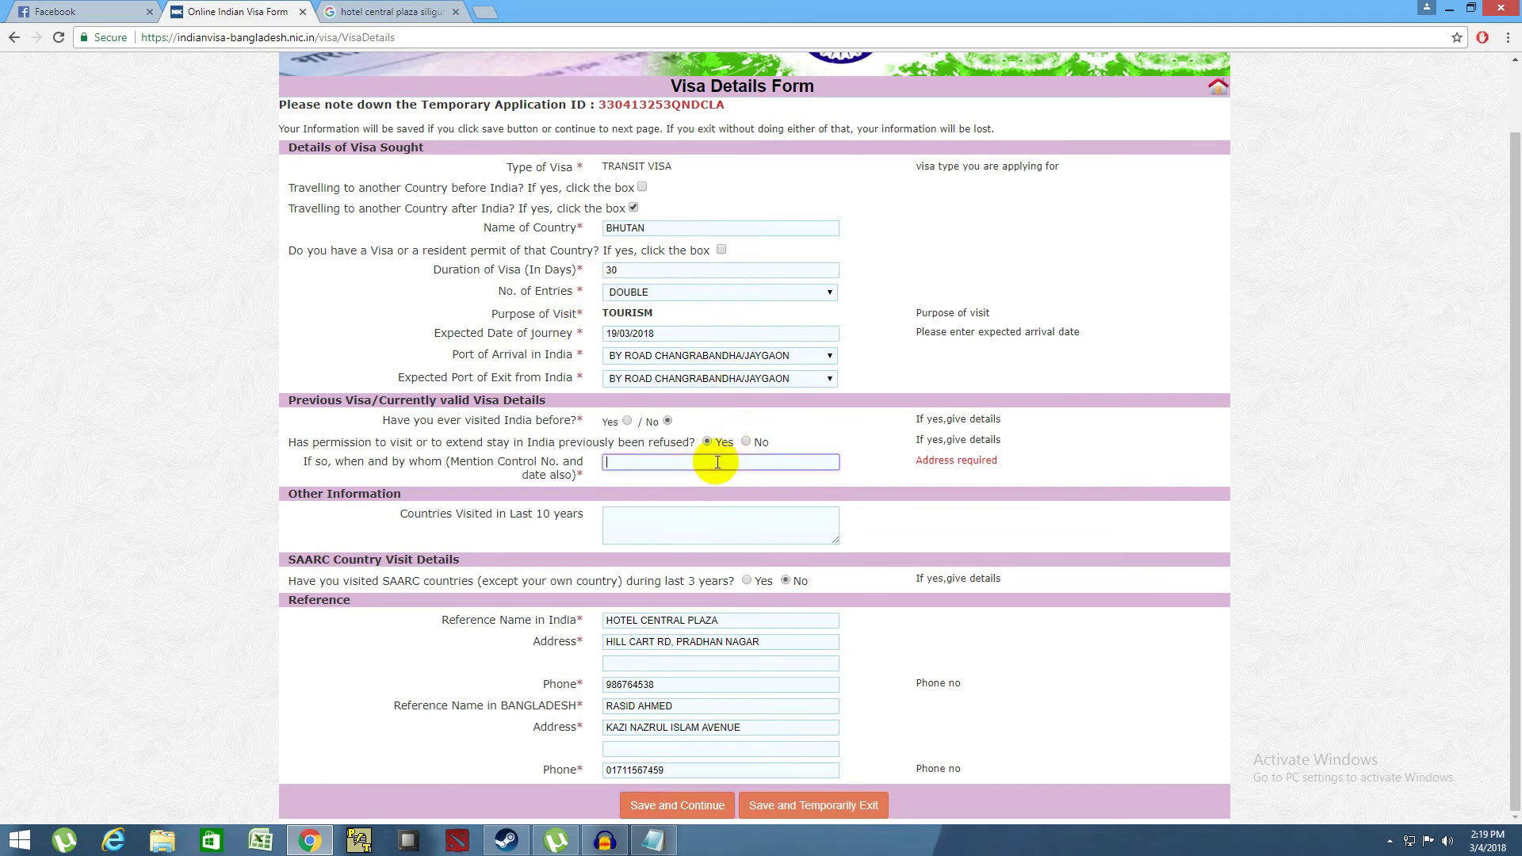
{"action": "left_click", "coordinate": [745, 442]}
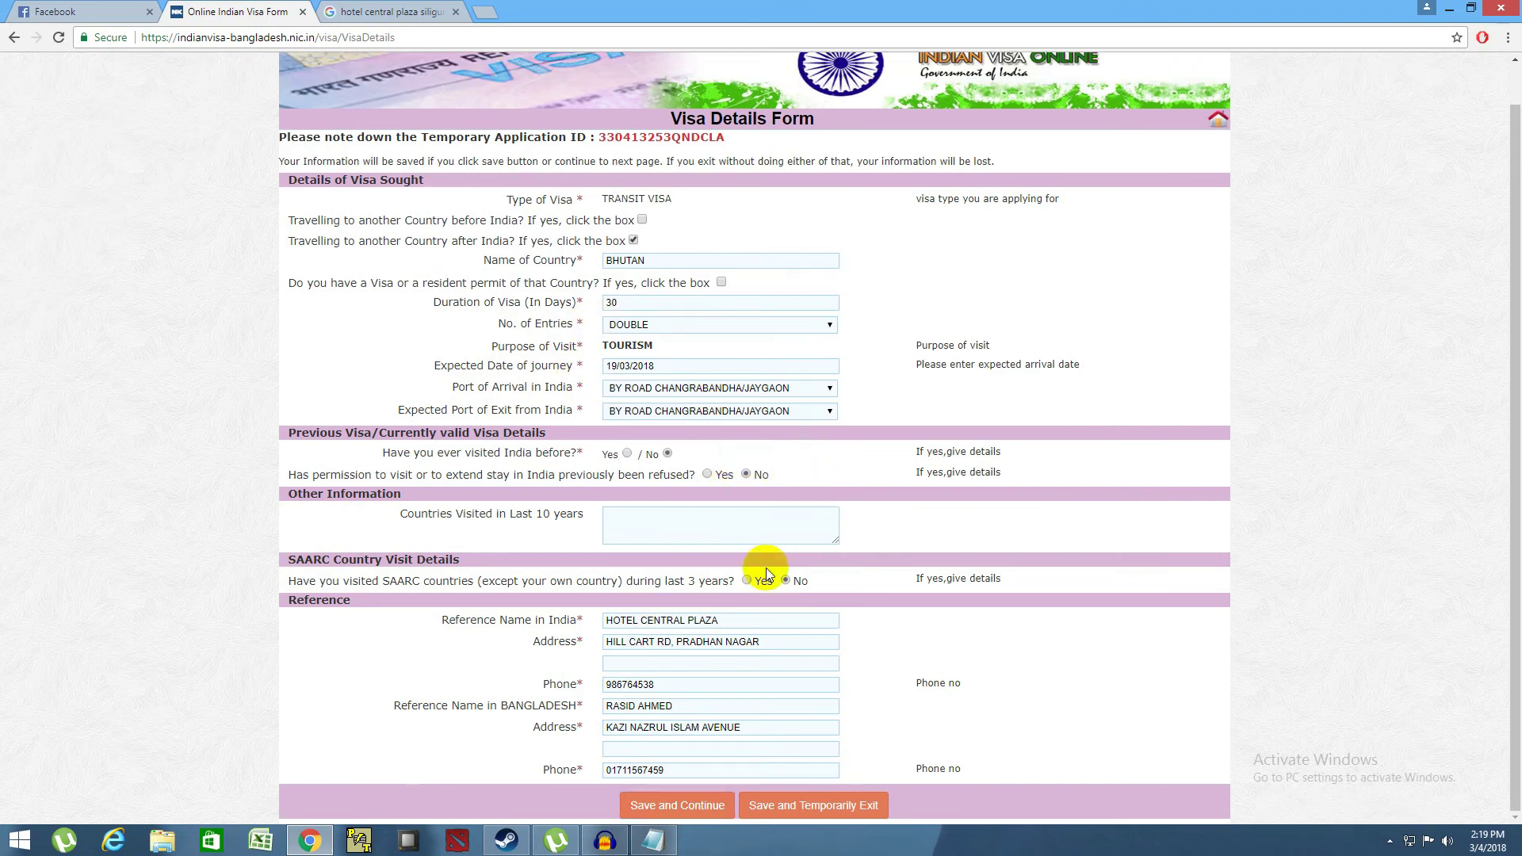
{"action": "left_click", "coordinate": [668, 804]}
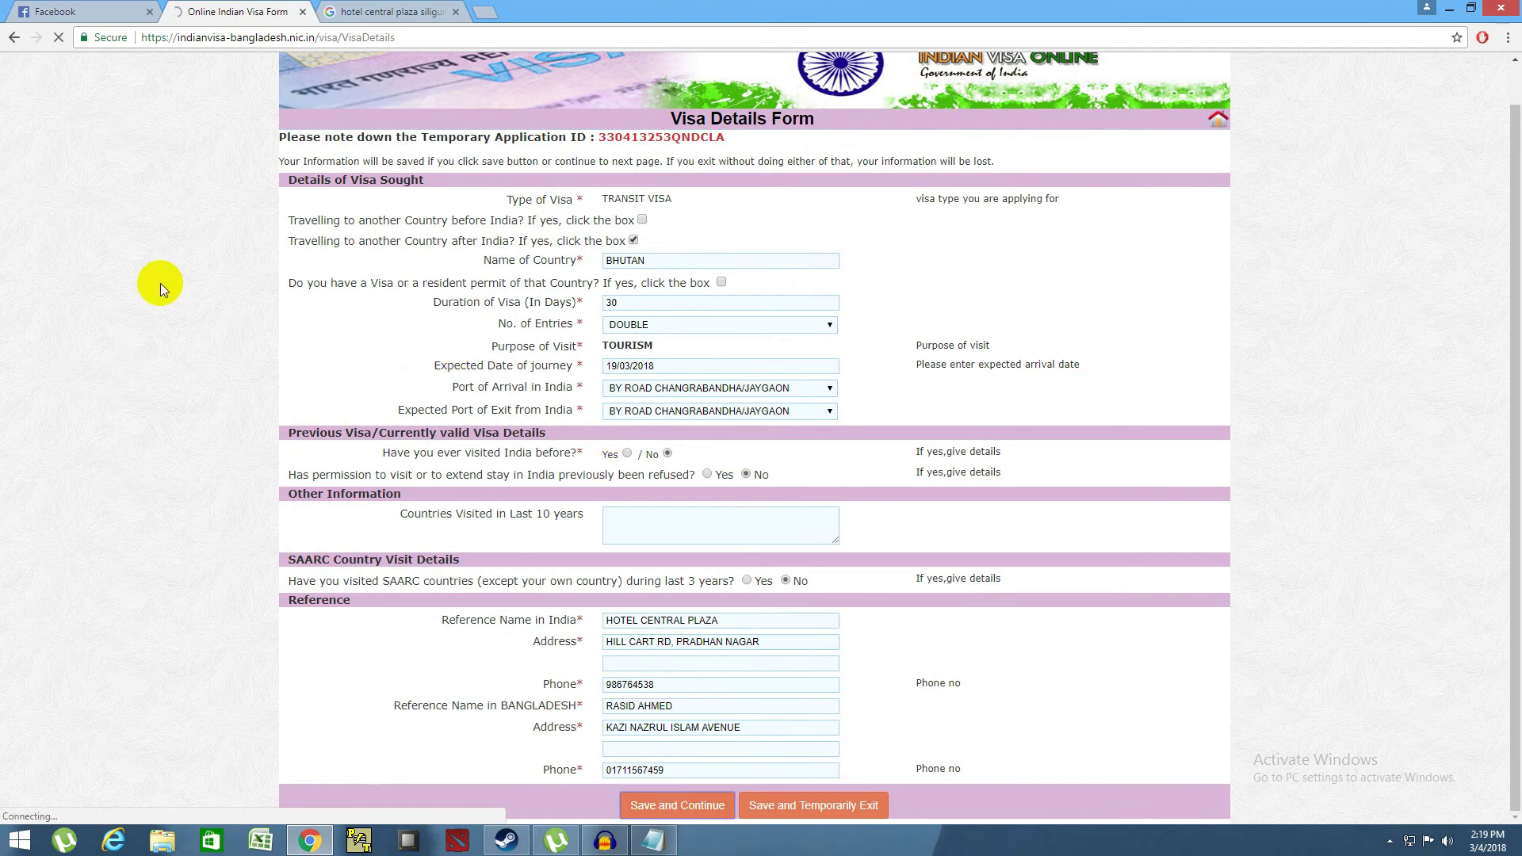
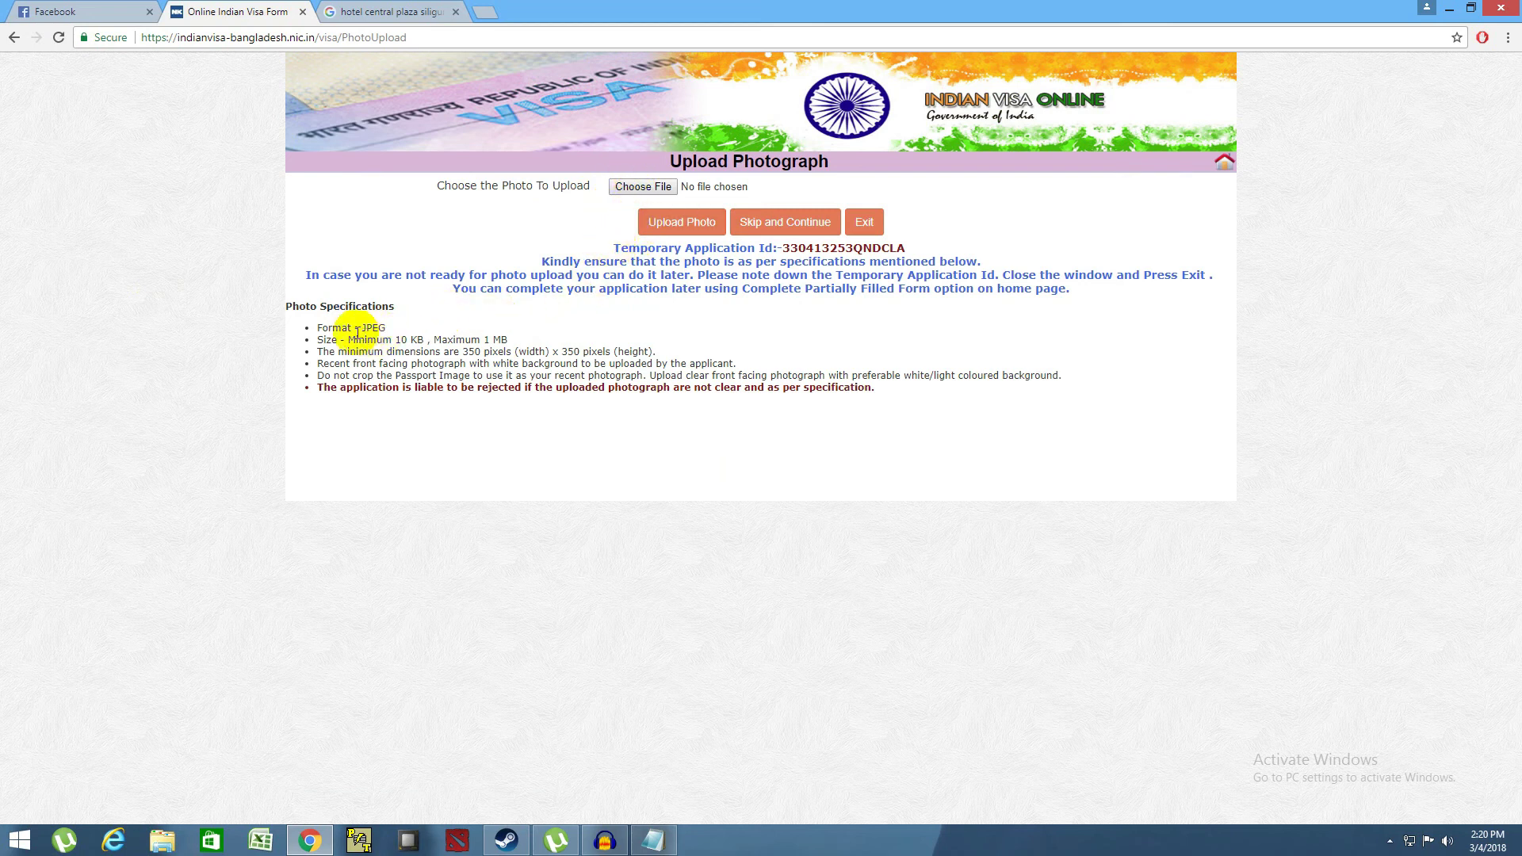
- Review the photo specification requirements, including the 350 x 350 pixel minimum
{"action": "left_click_drag", "start_coordinate": [314, 327], "coordinate": [926, 375]}
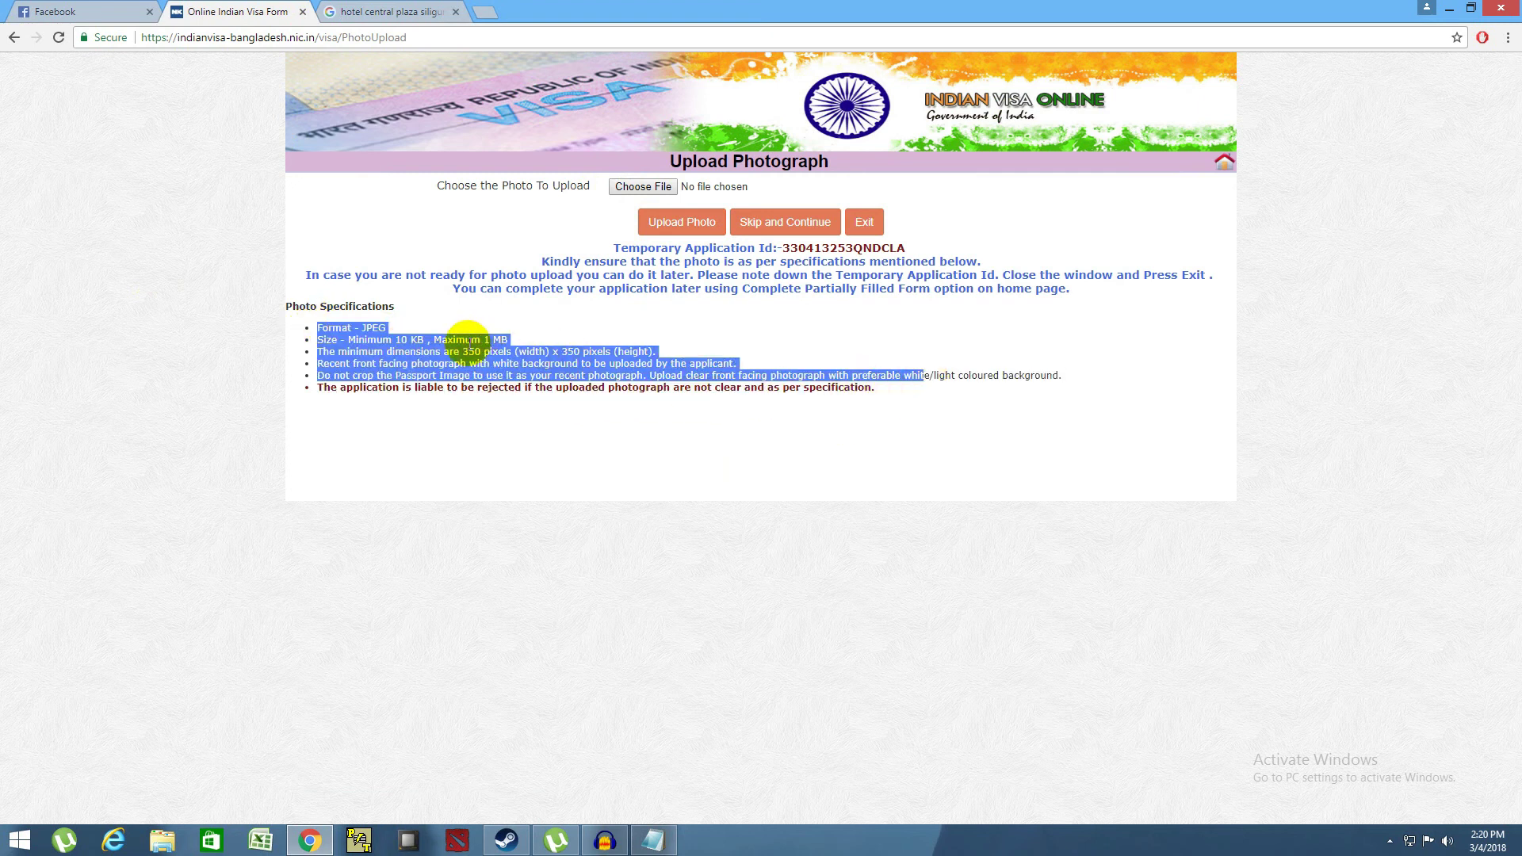
{"action": "left_click", "coordinate": [459, 349]}
{"action": "left_click_drag", "start_coordinate": [459, 349], "coordinate": [616, 352]}
{"action": "left_click", "coordinate": [610, 342]}
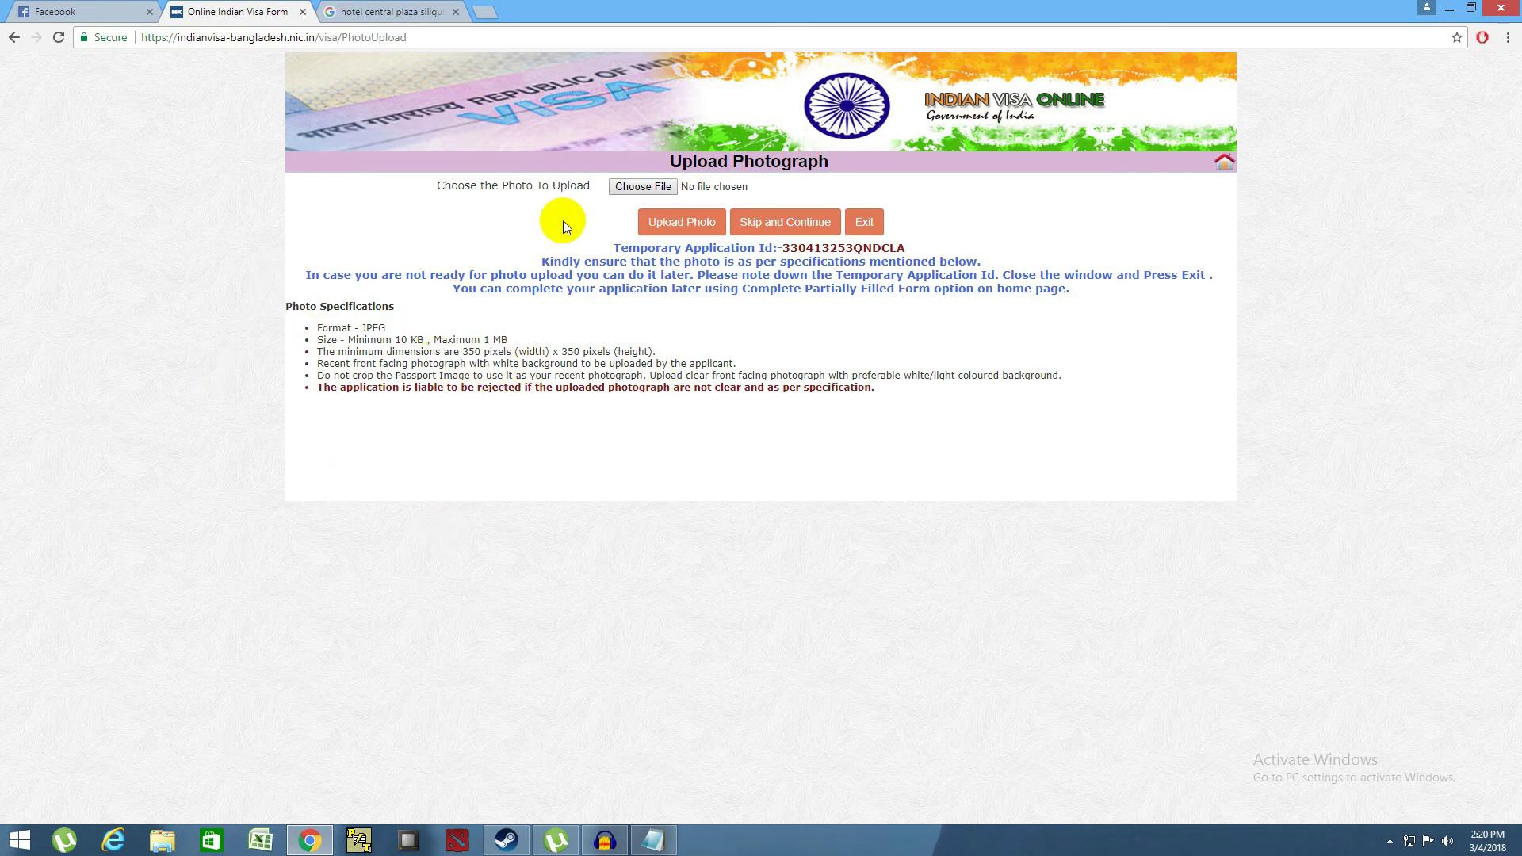
- Dismiss the file chooser without picking a photo and skip the photo upload
{"action": "left_click", "coordinate": [645, 194]}
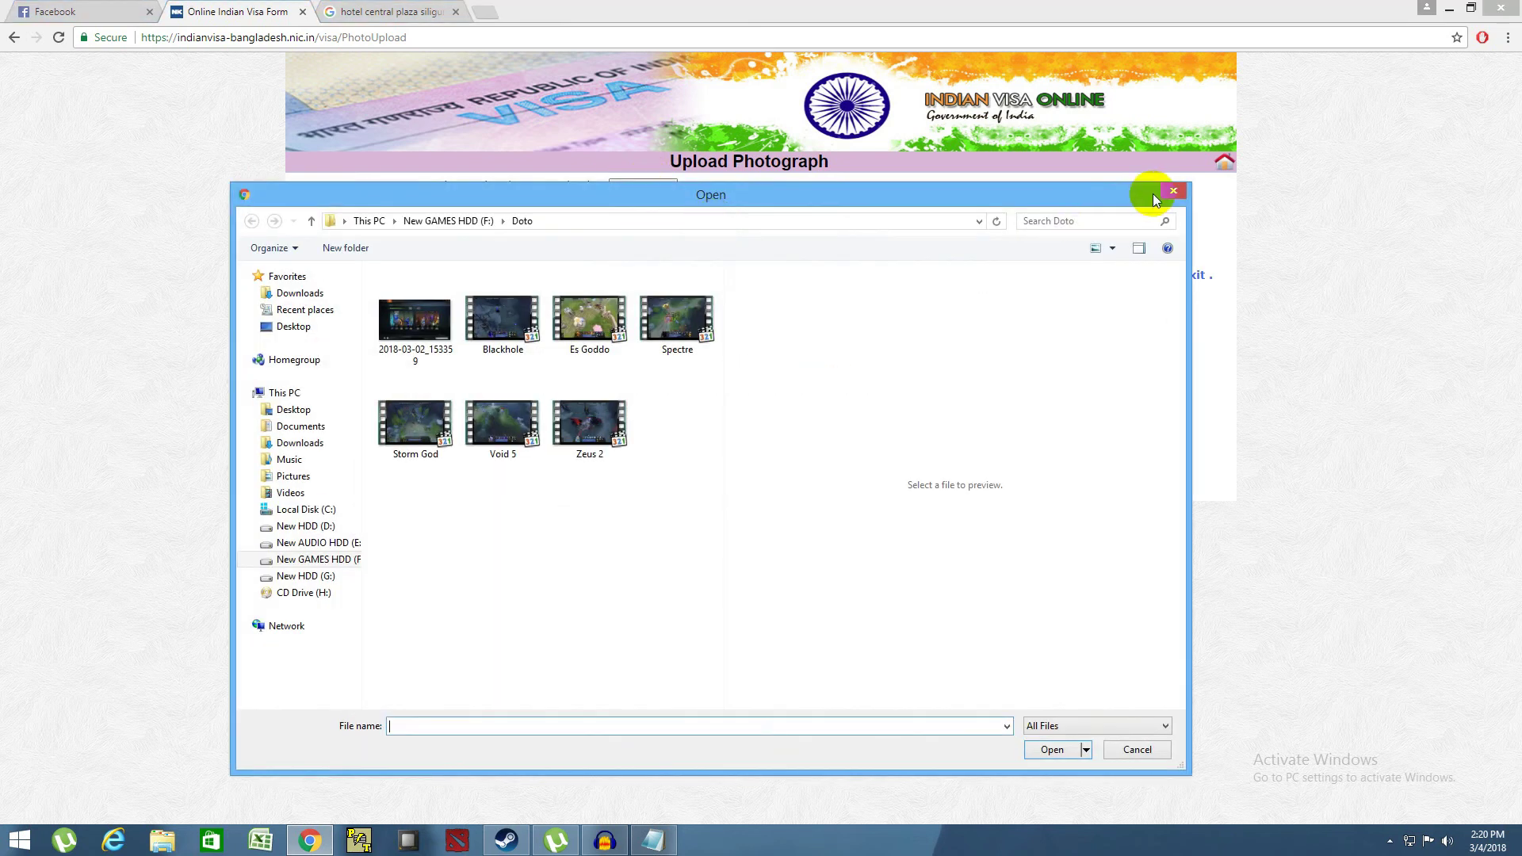
{"action": "left_click", "coordinate": [1175, 192]}
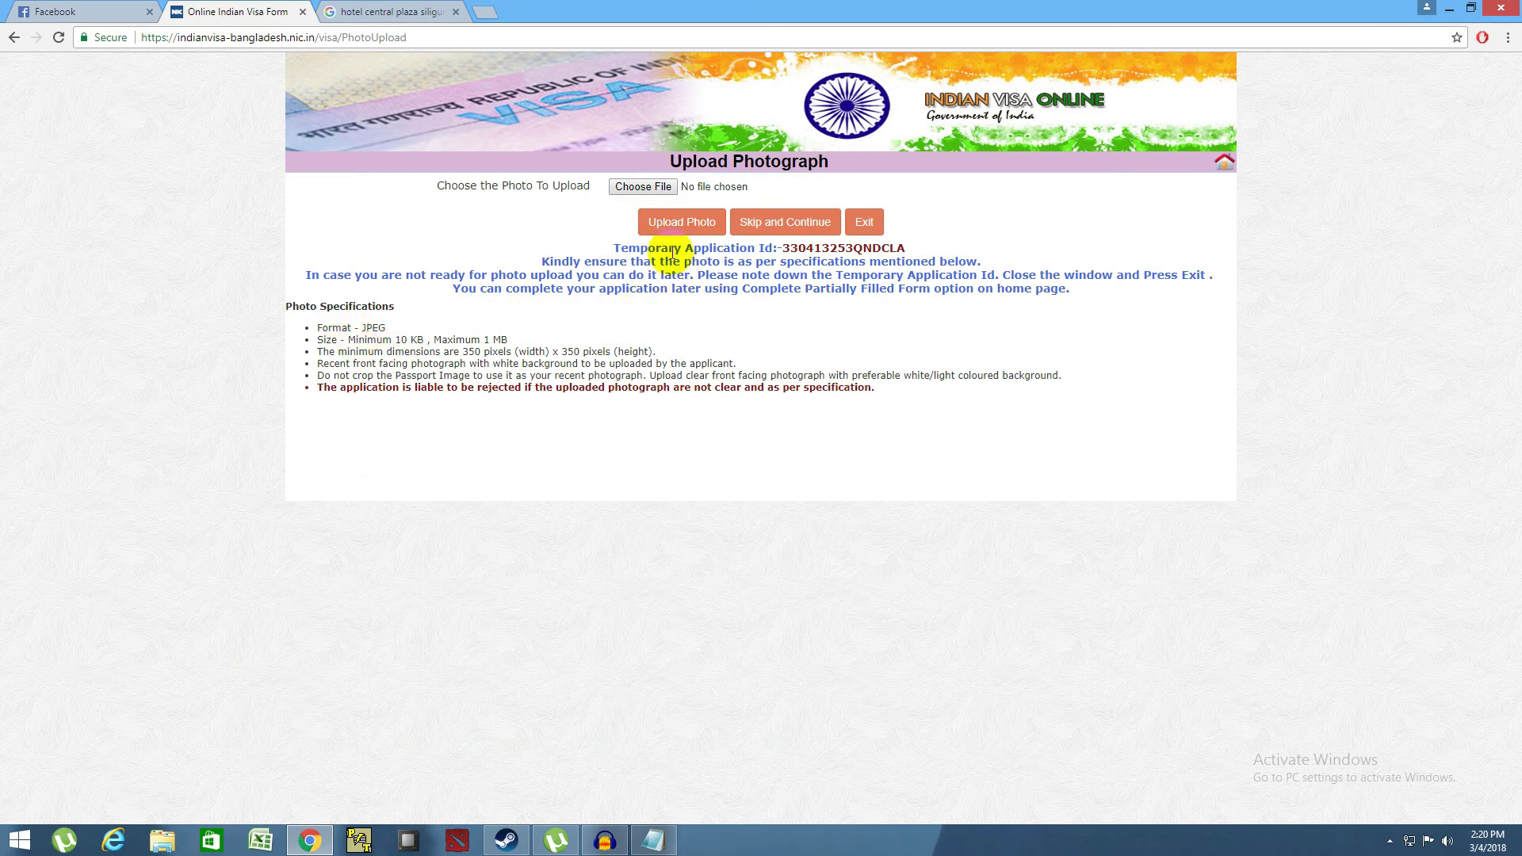
{"action": "left_click", "coordinate": [763, 237]}
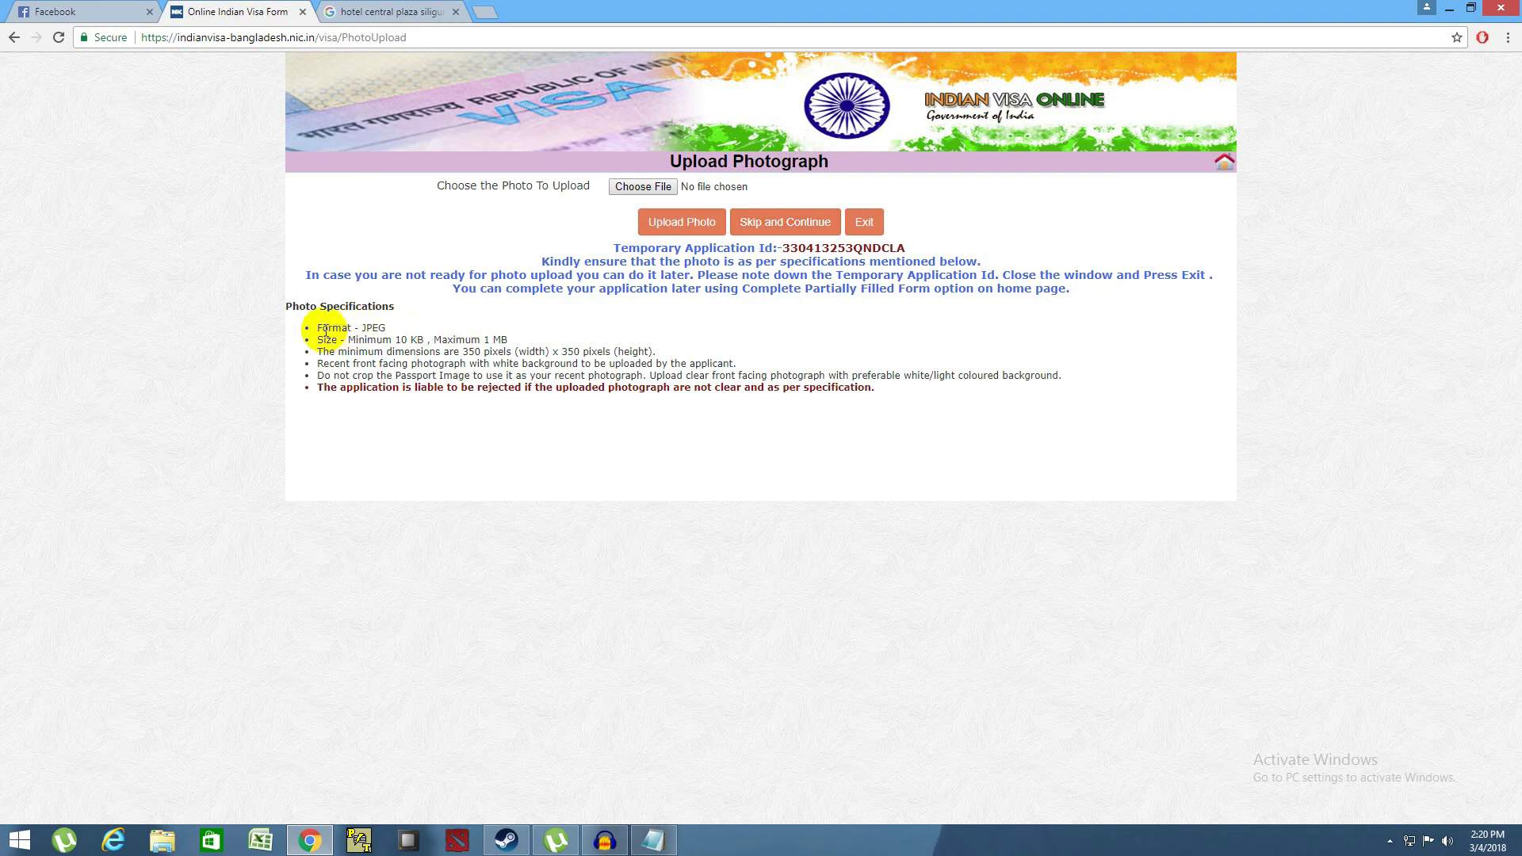
{"action": "left_click_drag", "start_coordinate": [316, 328], "coordinate": [513, 343]}
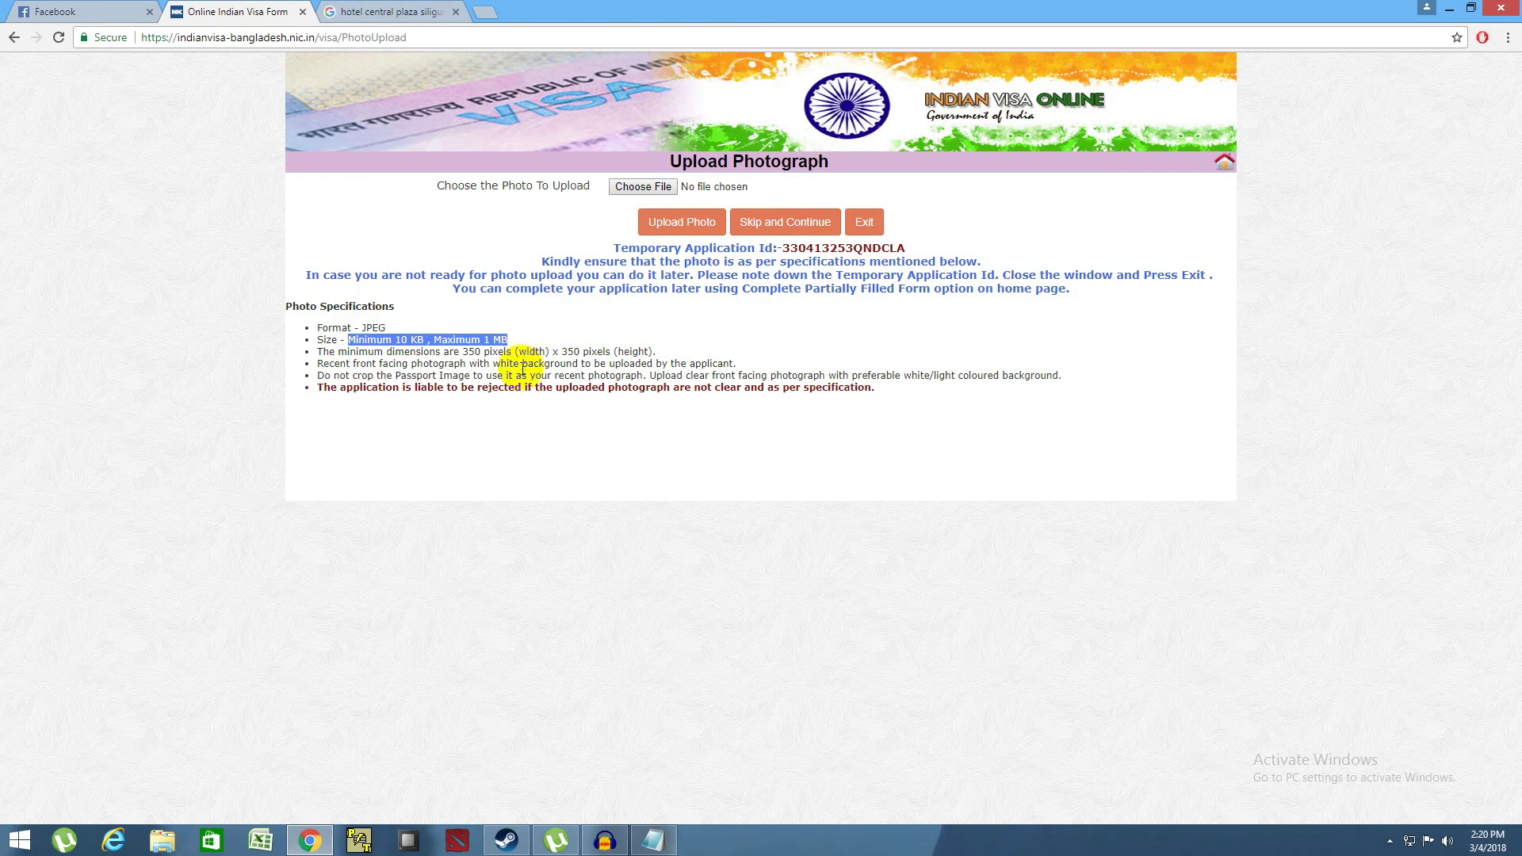
{"action": "left_click", "coordinate": [508, 373]}
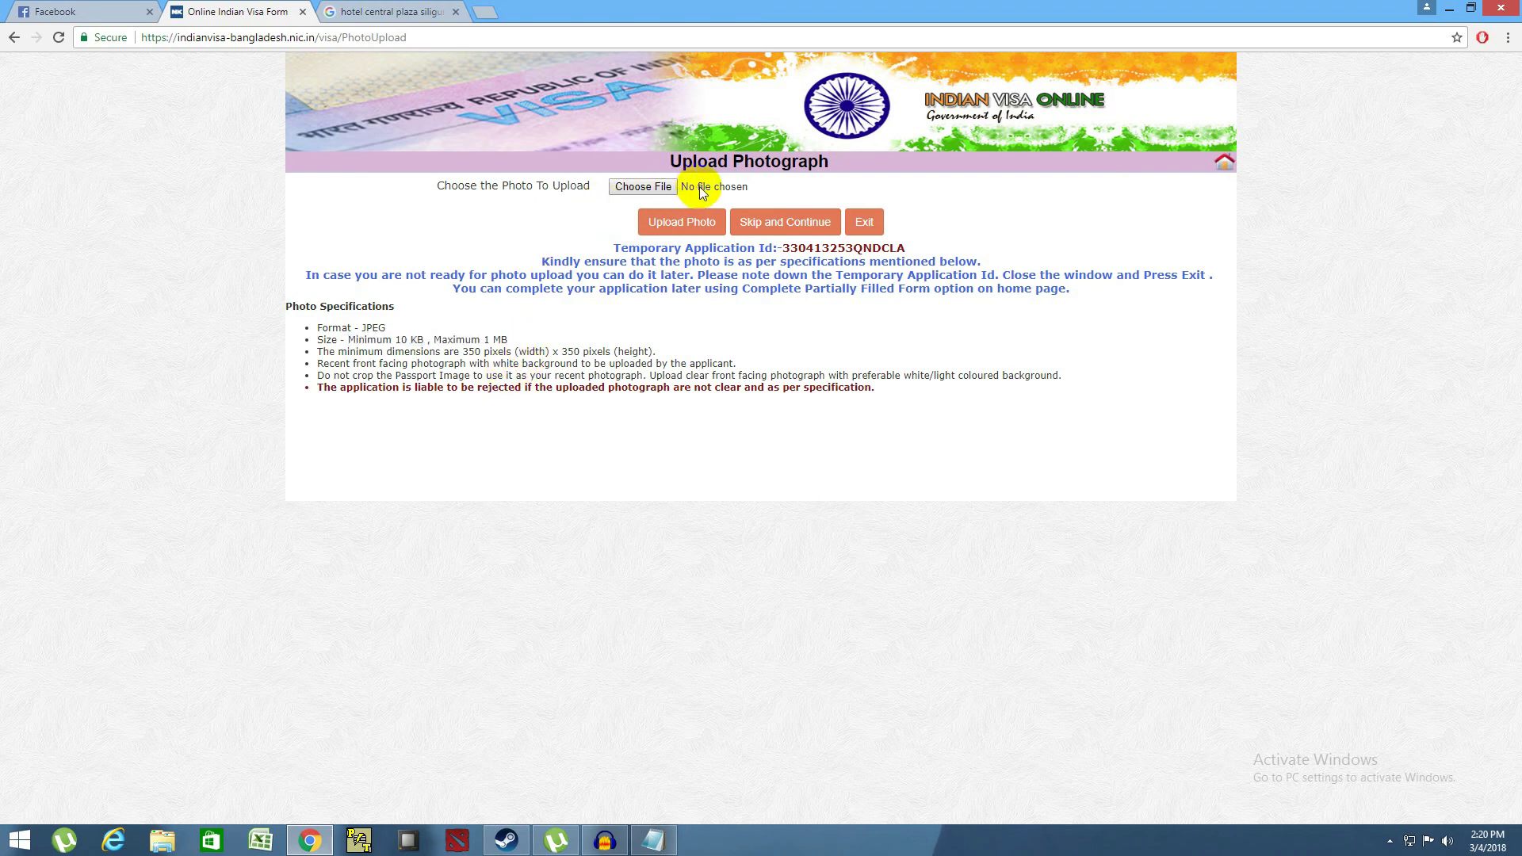
{"action": "left_click", "coordinate": [796, 216]}
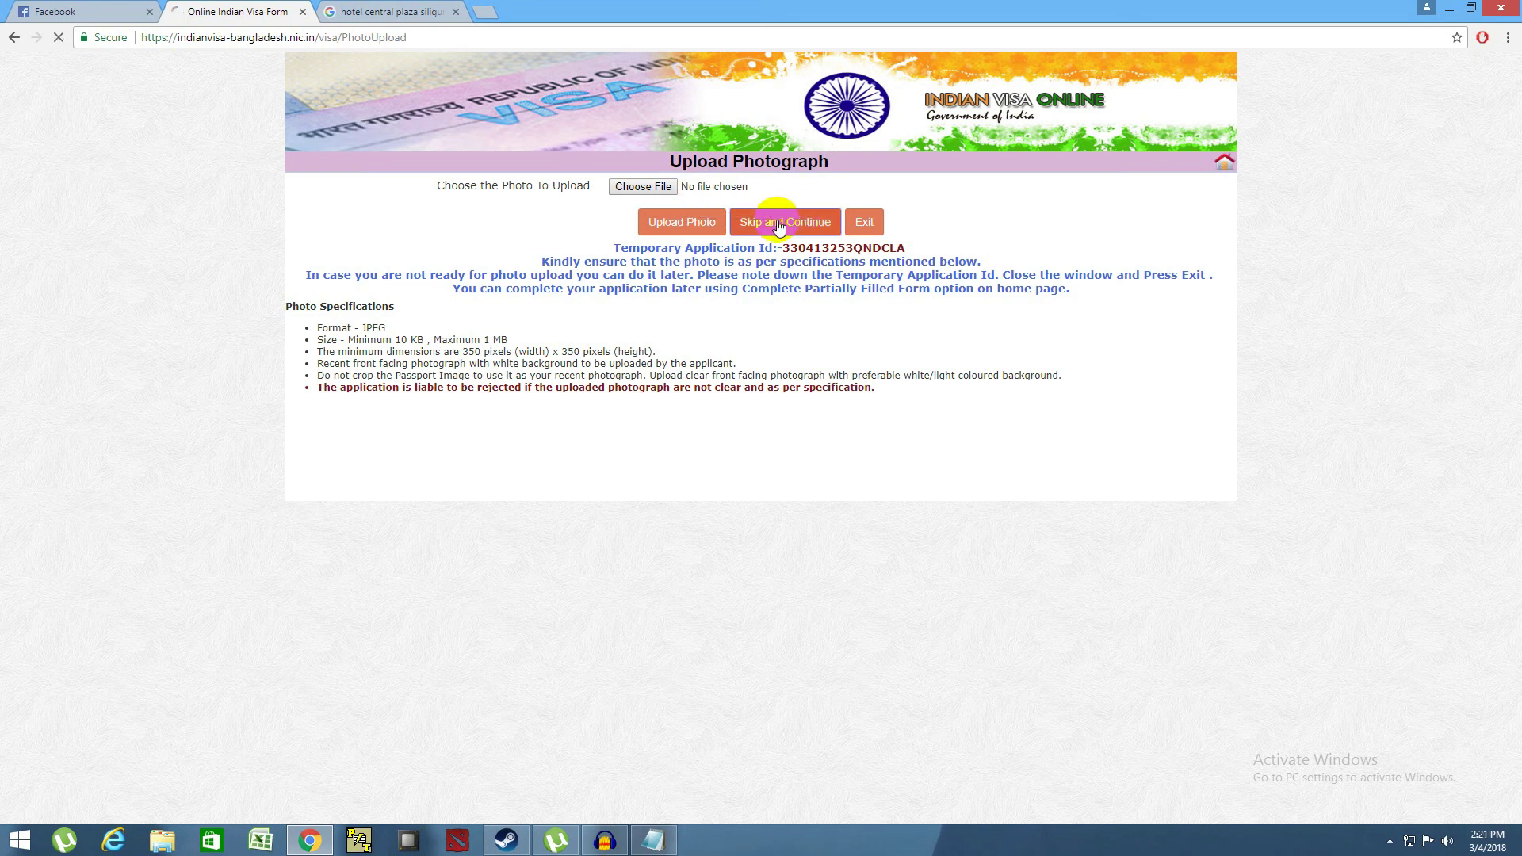
- Review the Address at Place of Stay/Hotel section and check the hotel search results
{"action": "left_click", "coordinate": [359, 253]}
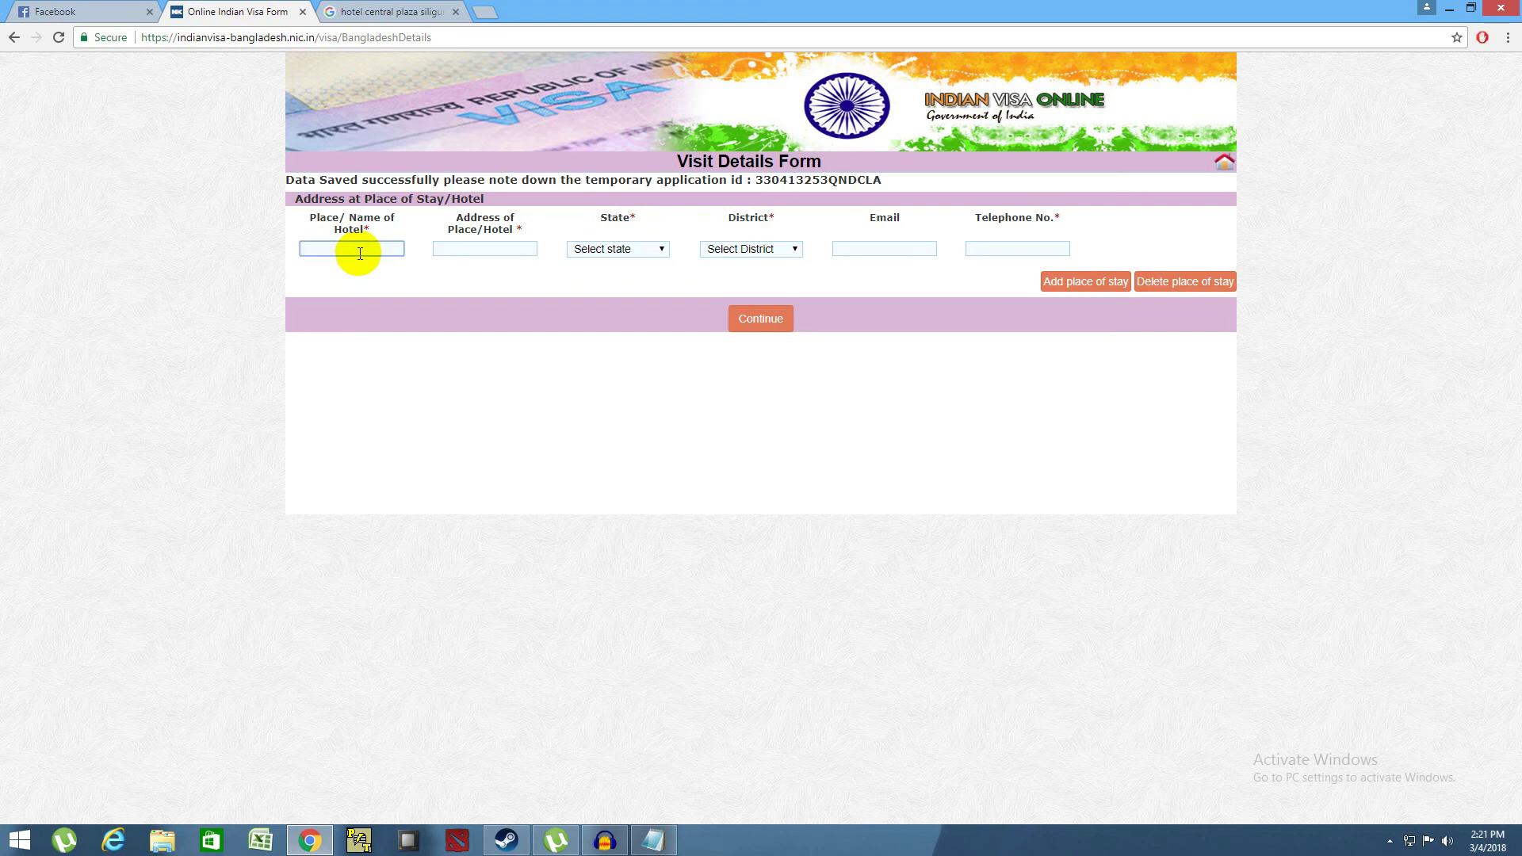
{"action": "left_click_drag", "start_coordinate": [348, 199], "coordinate": [493, 204]}
{"action": "left_click", "coordinate": [379, 311]}
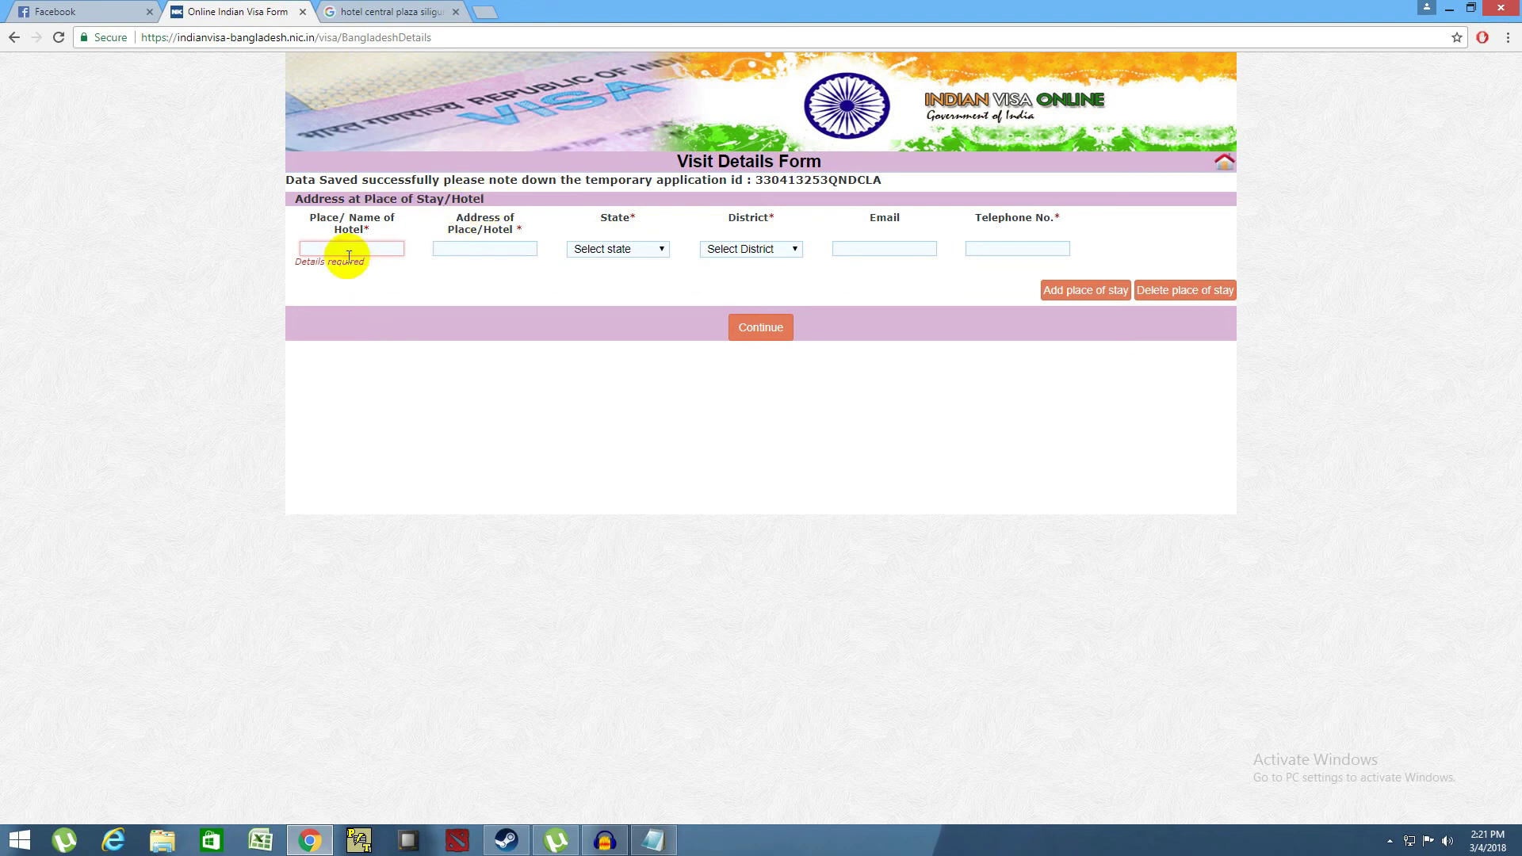
{"action": "left_click", "coordinate": [325, 251]}
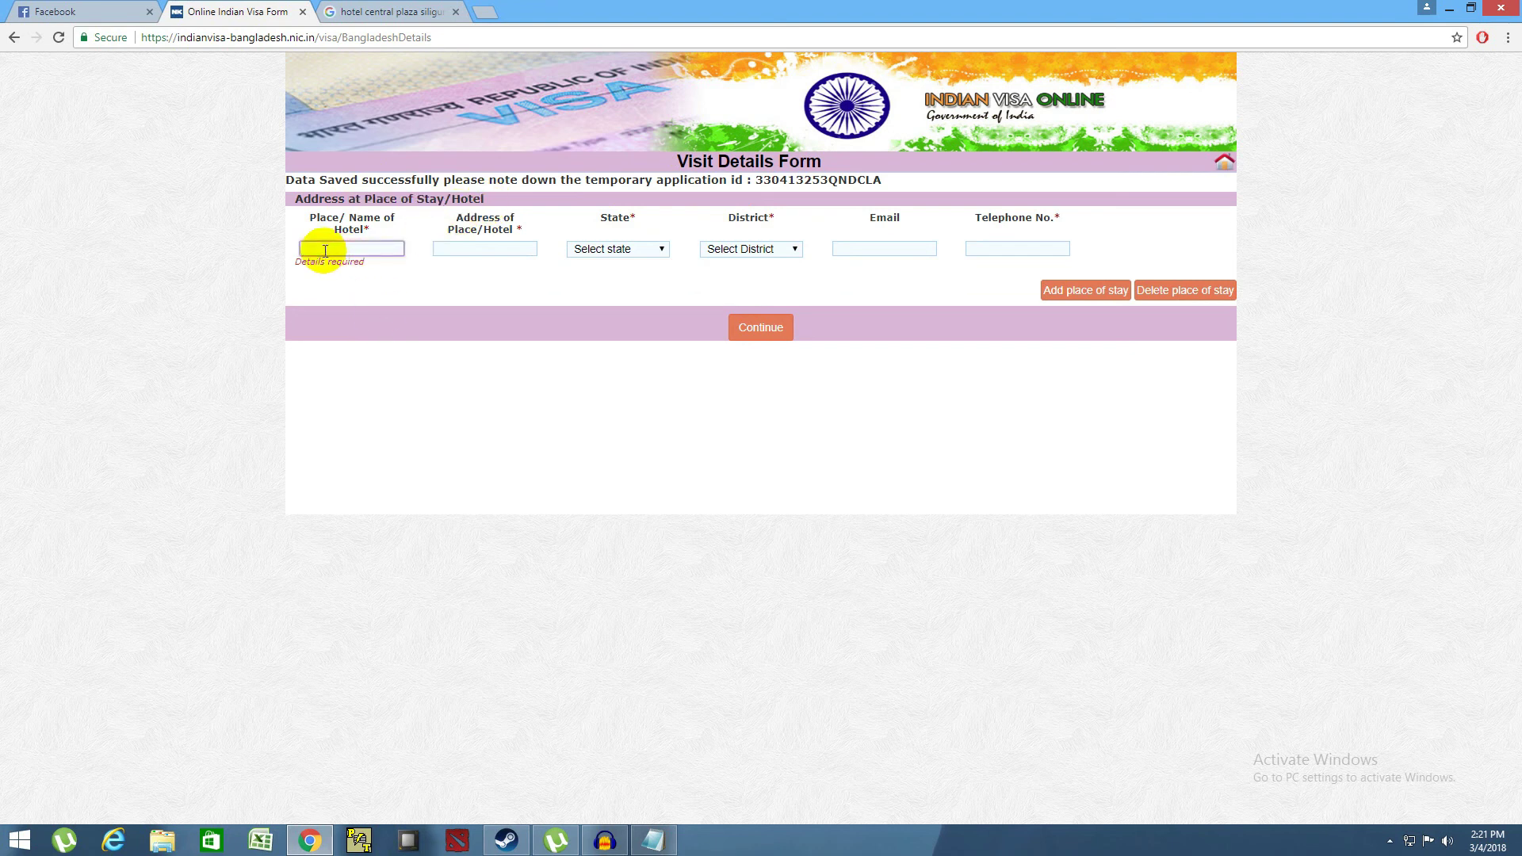
{"action": "left_click_drag", "start_coordinate": [287, 198], "coordinate": [507, 203]}
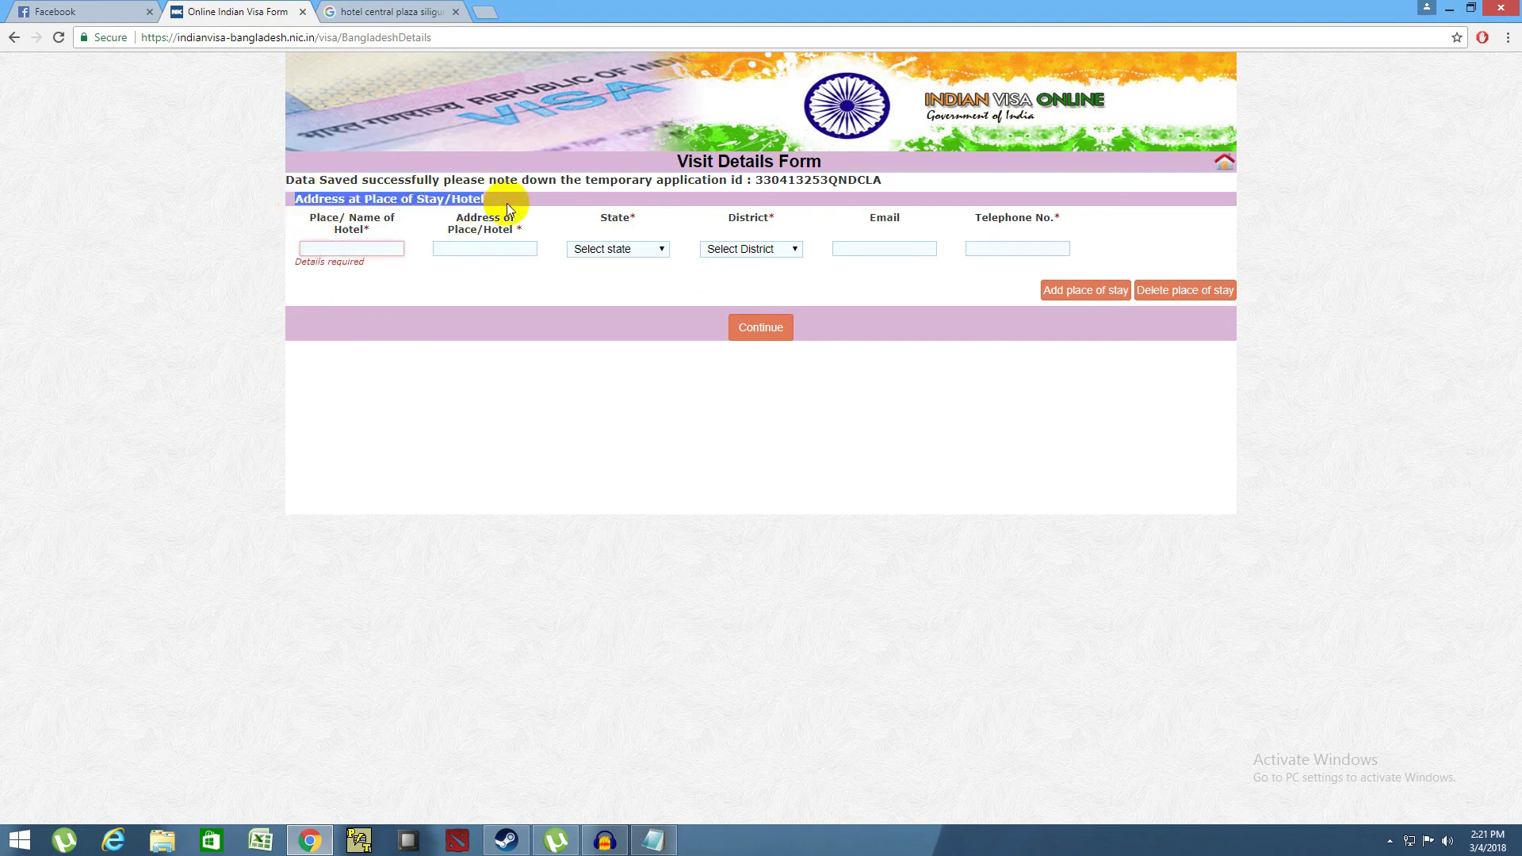
{"action": "left_click", "coordinate": [379, 250]}
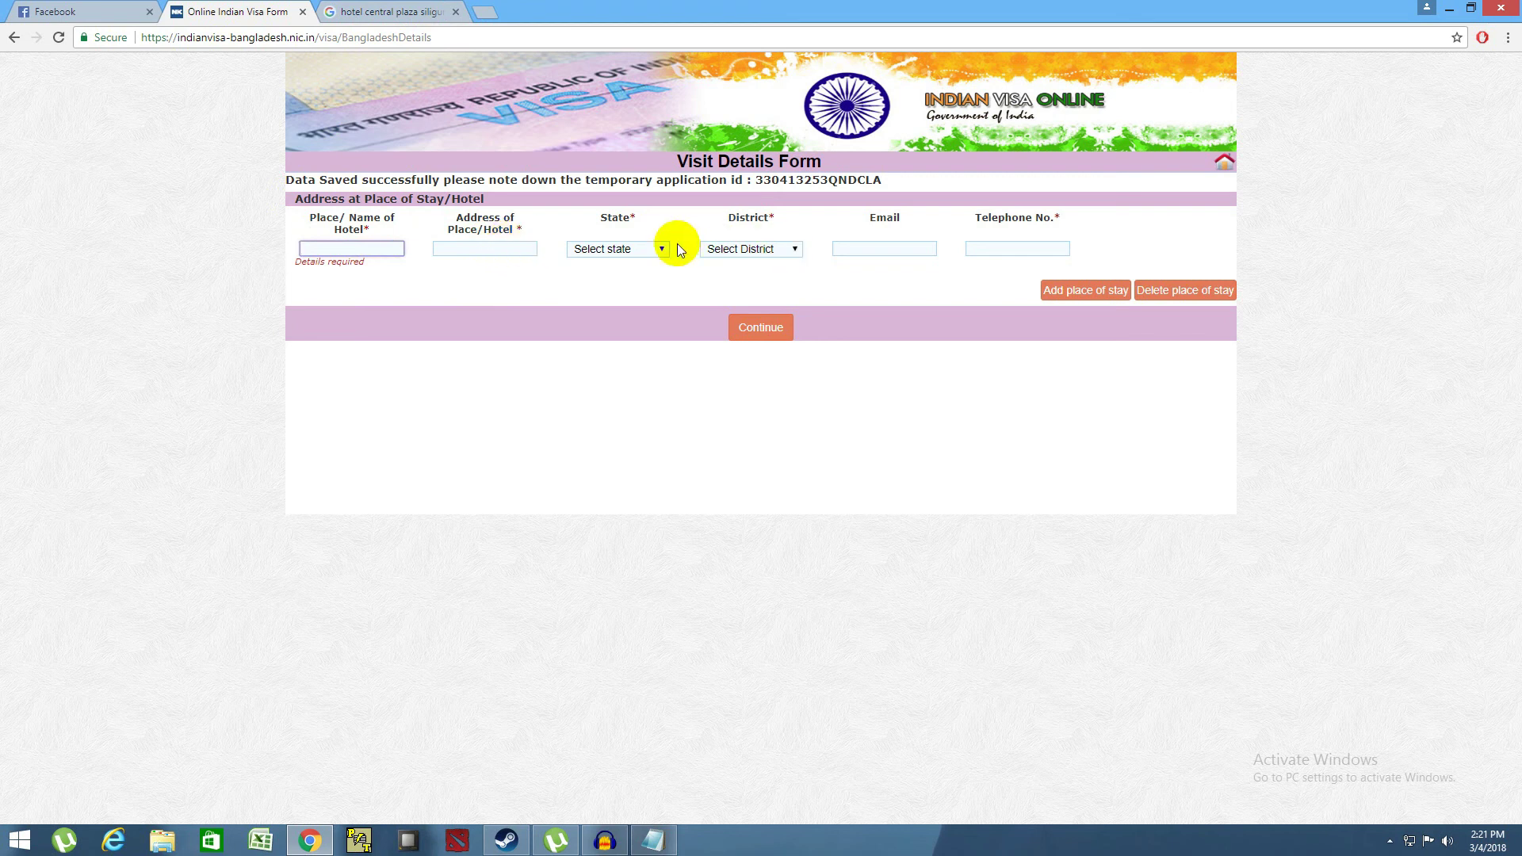
{"action": "left_click", "coordinate": [652, 251]}
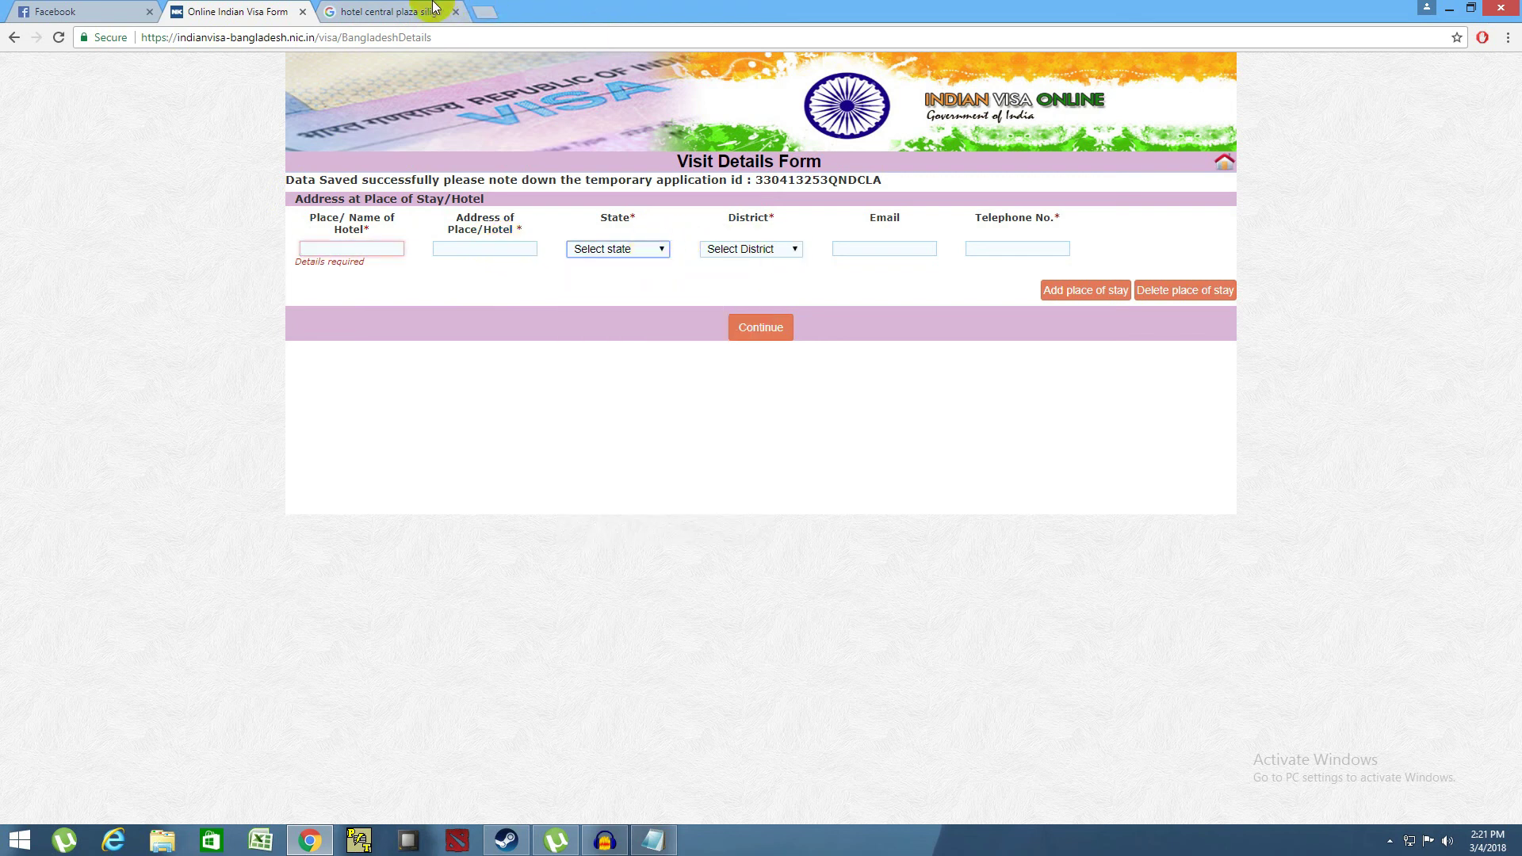
{"action": "left_click", "coordinate": [401, 24]}
{"action": "left_click", "coordinate": [234, 11]}
- Enter HOTEL CENTRAL PLAZA as the hotel name and paste the hotel's street address
{"action": "left_click", "coordinate": [329, 248]}
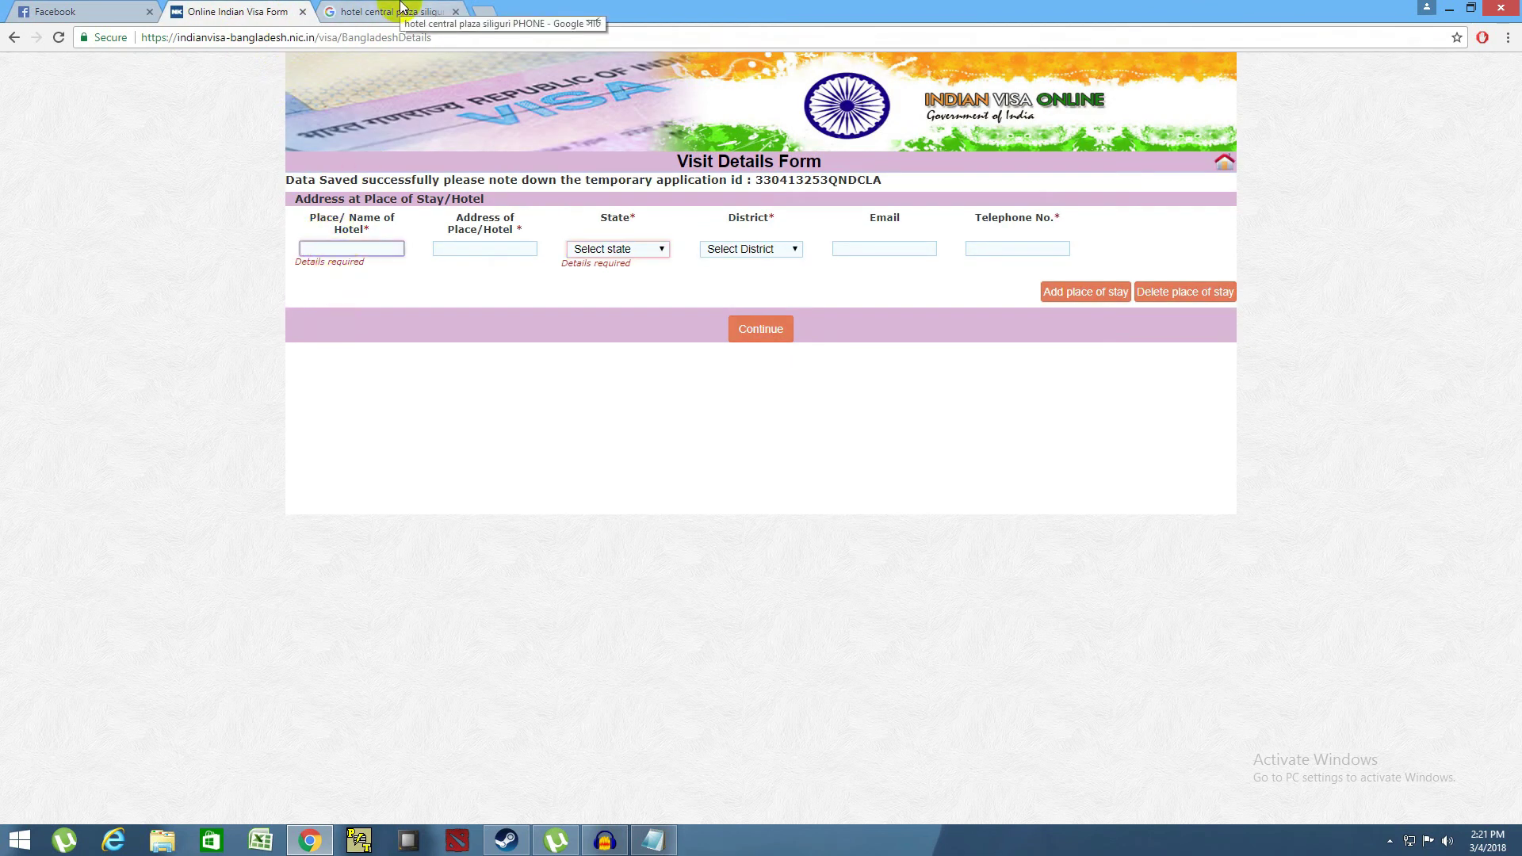
{"action": "type", "text": "HOTEL CE"}
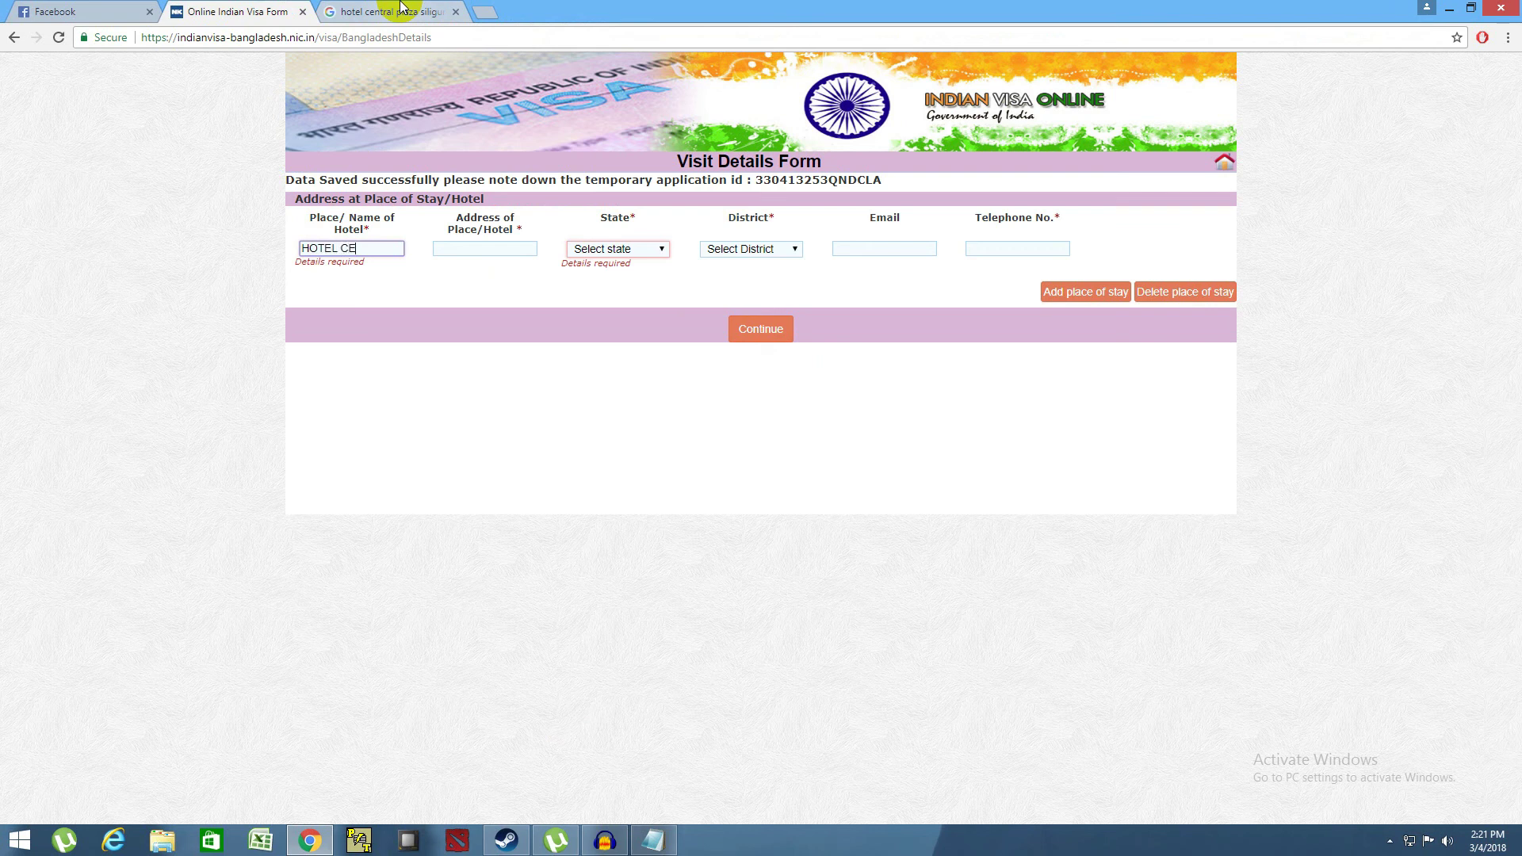
{"action": "type", "text": "NTRAL PLAZA"}
{"action": "left_click", "coordinate": [447, 250]}
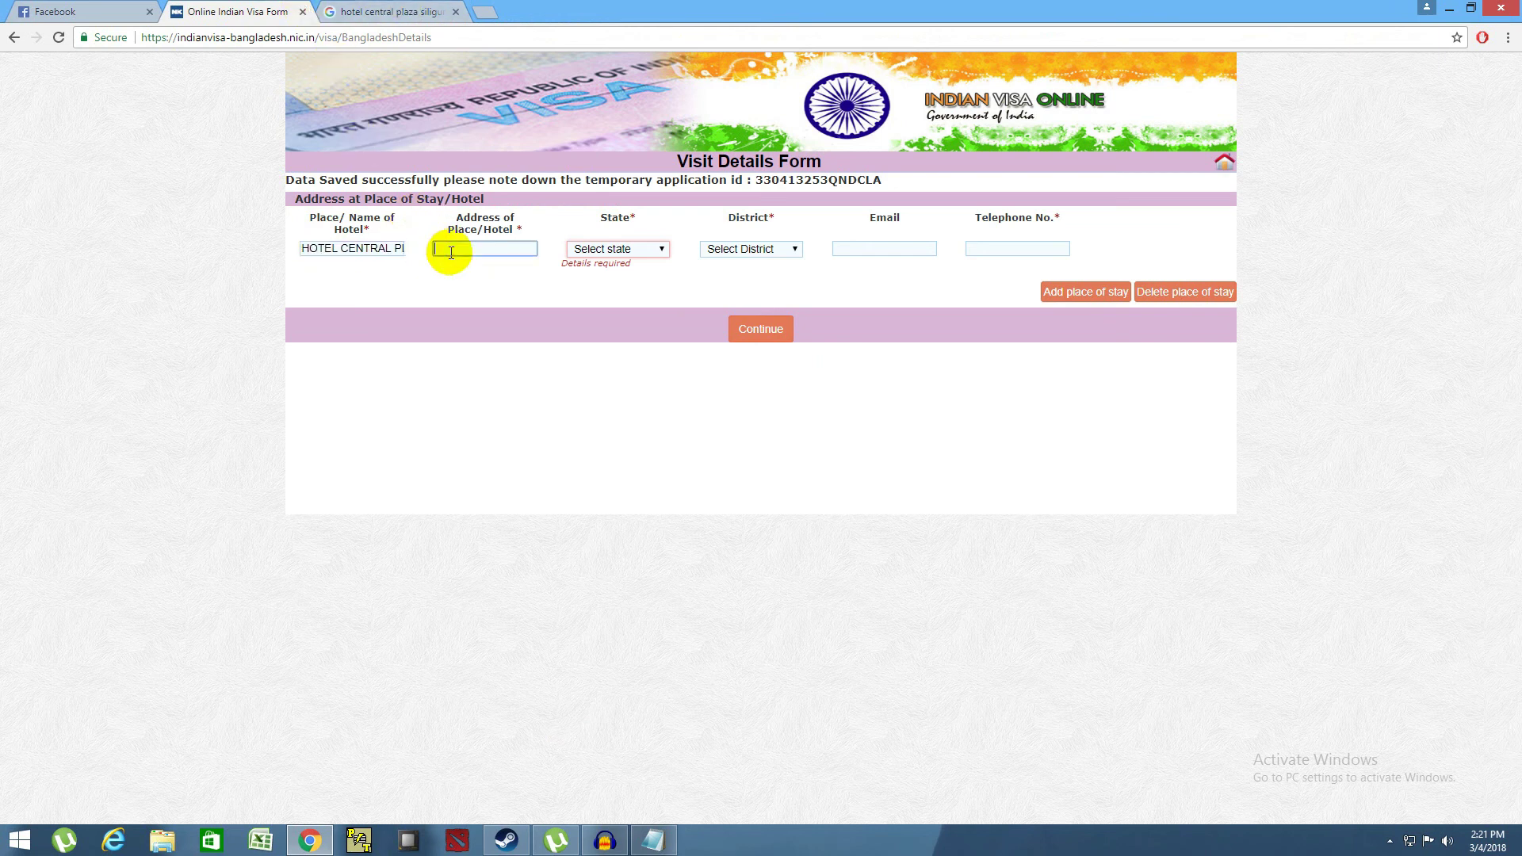
{"action": "key", "text": "ctrl+v"}
{"action": "left_click", "coordinate": [650, 250]}
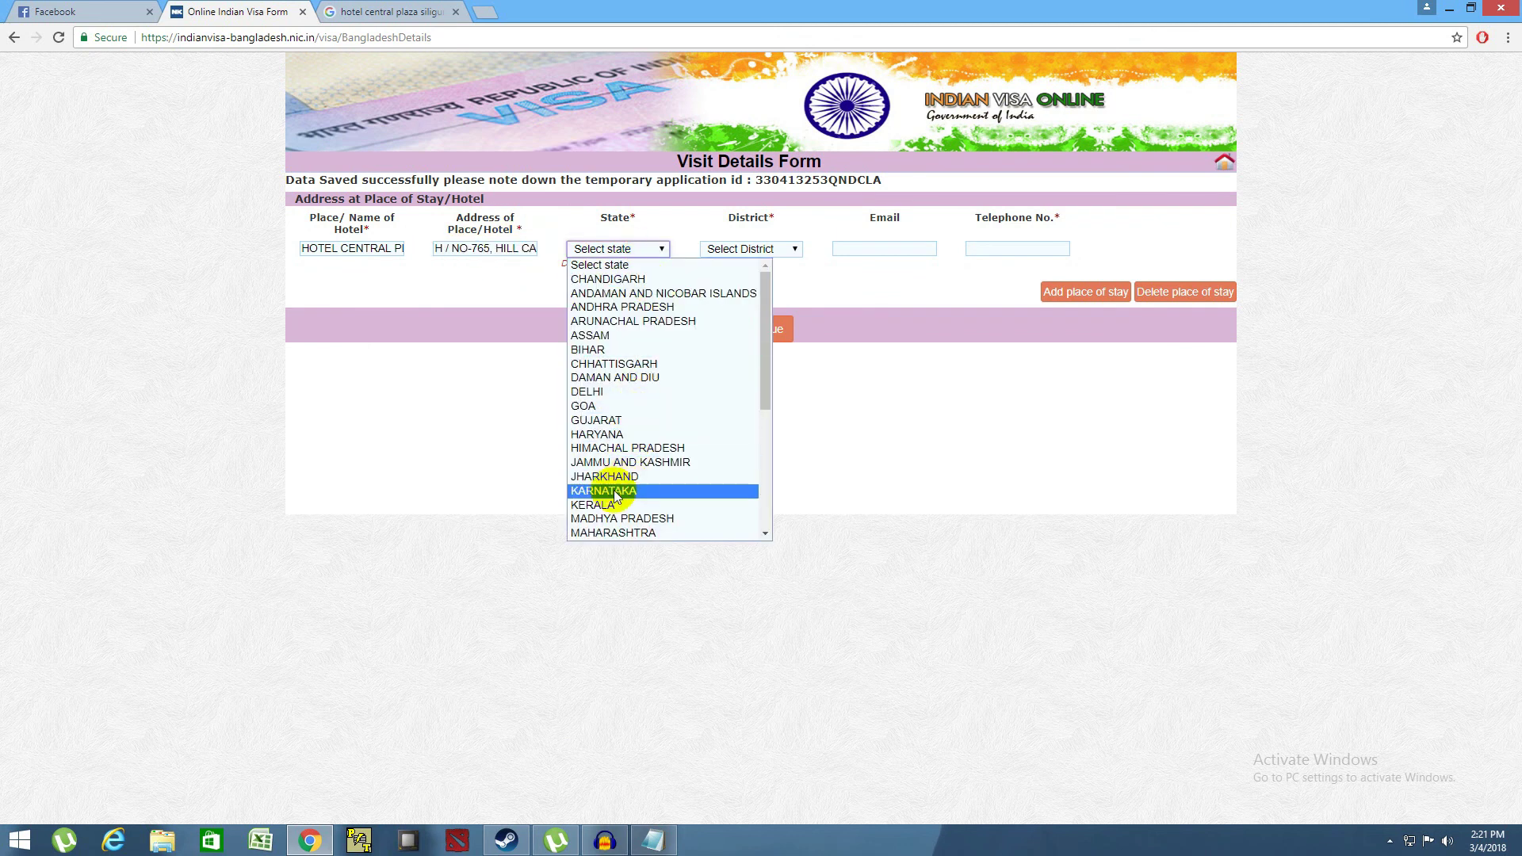
- Choose WEST BENGAL as the state and JALPAIGURI as the district, then return to Google
{"action": "scroll", "coordinate": [658, 385], "scroll_direction": "down", "scroll_amount": 3}
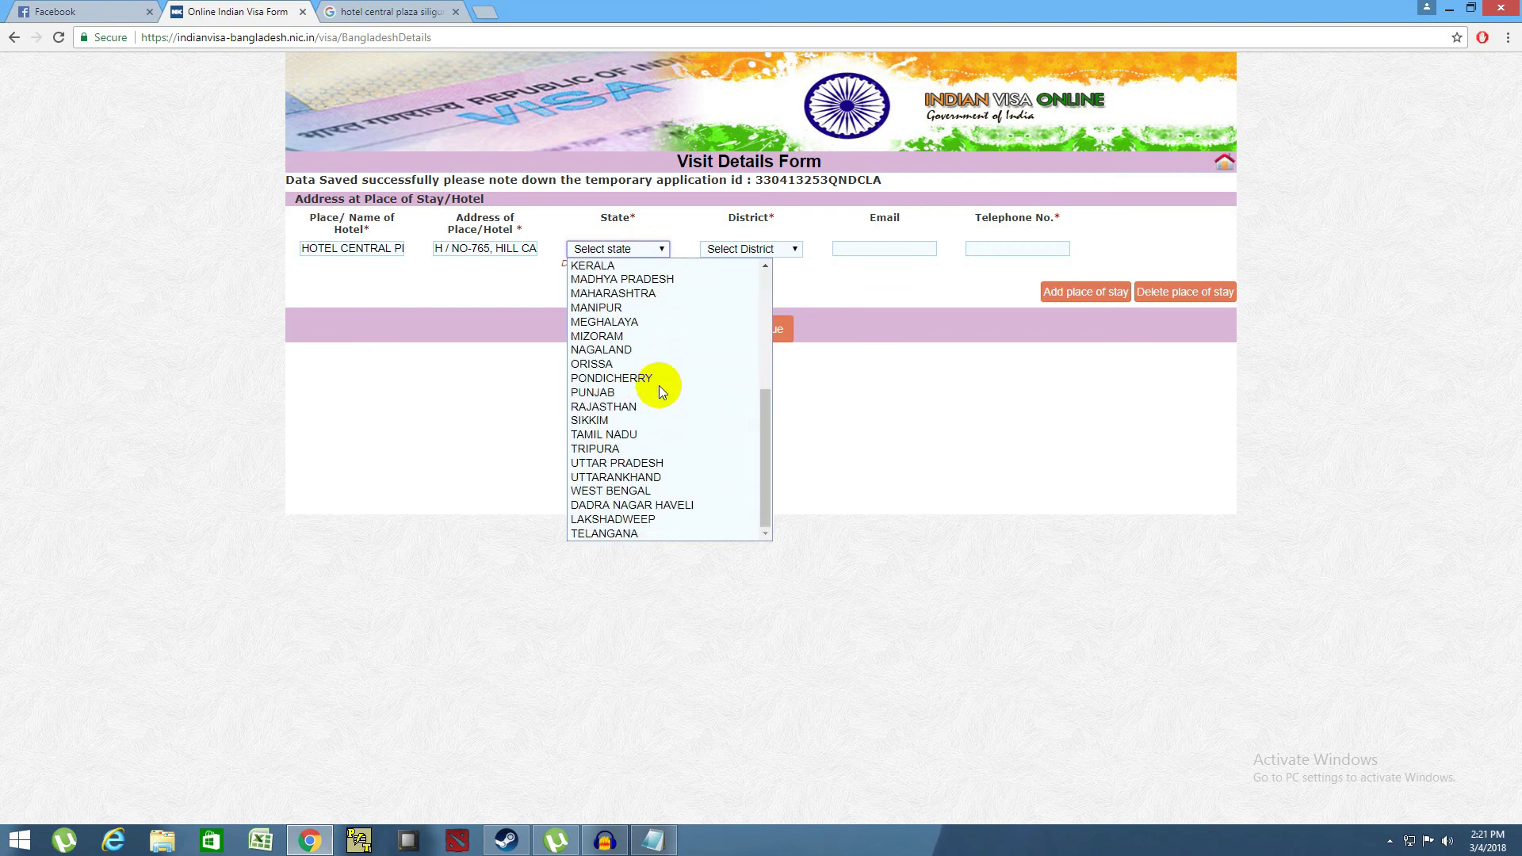
{"action": "left_click", "coordinate": [624, 492]}
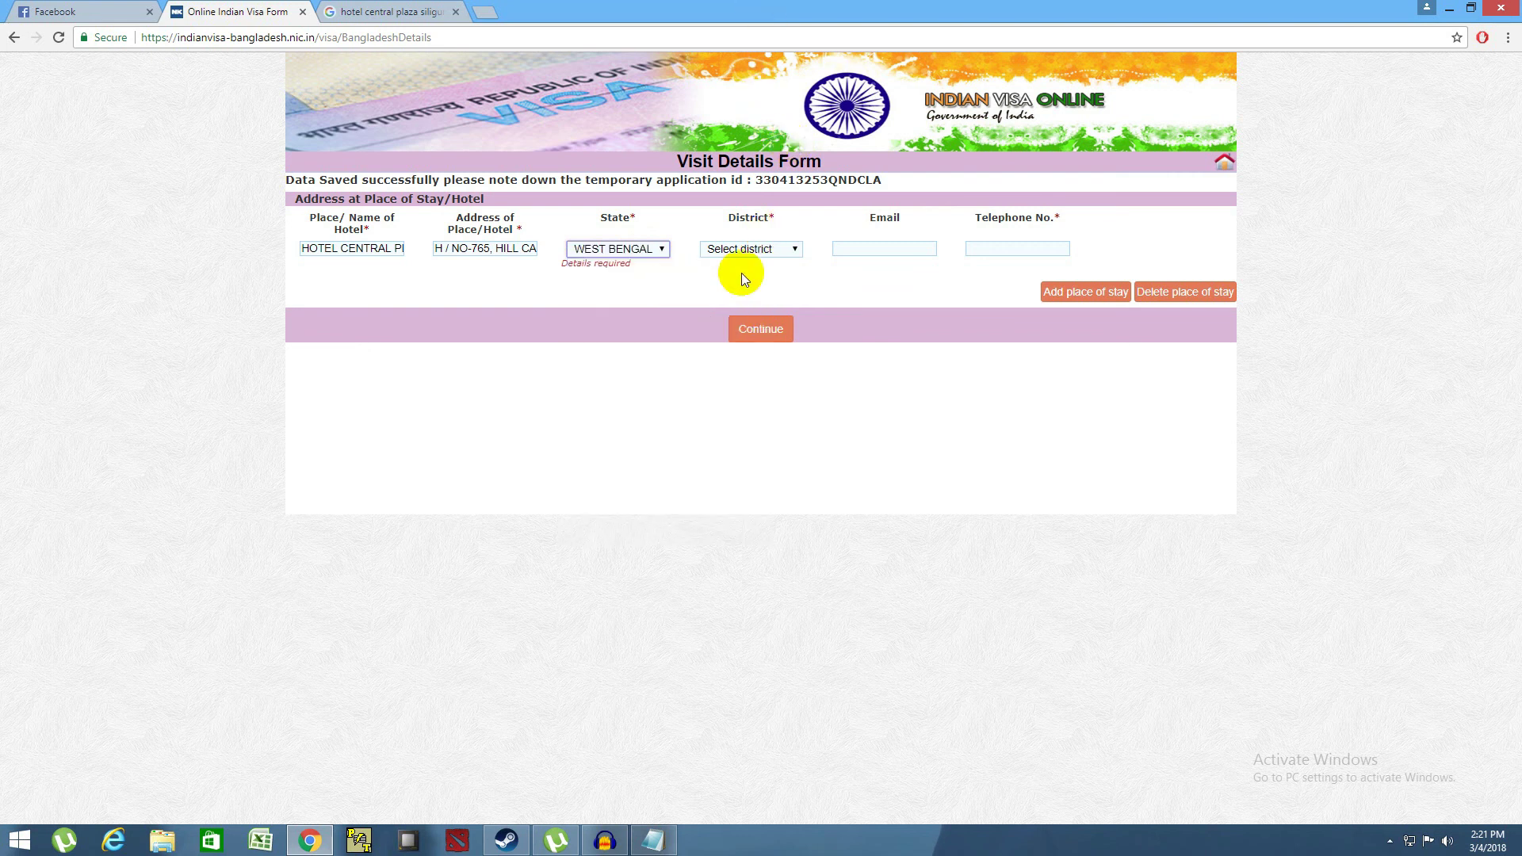
{"action": "left_click", "coordinate": [745, 250]}
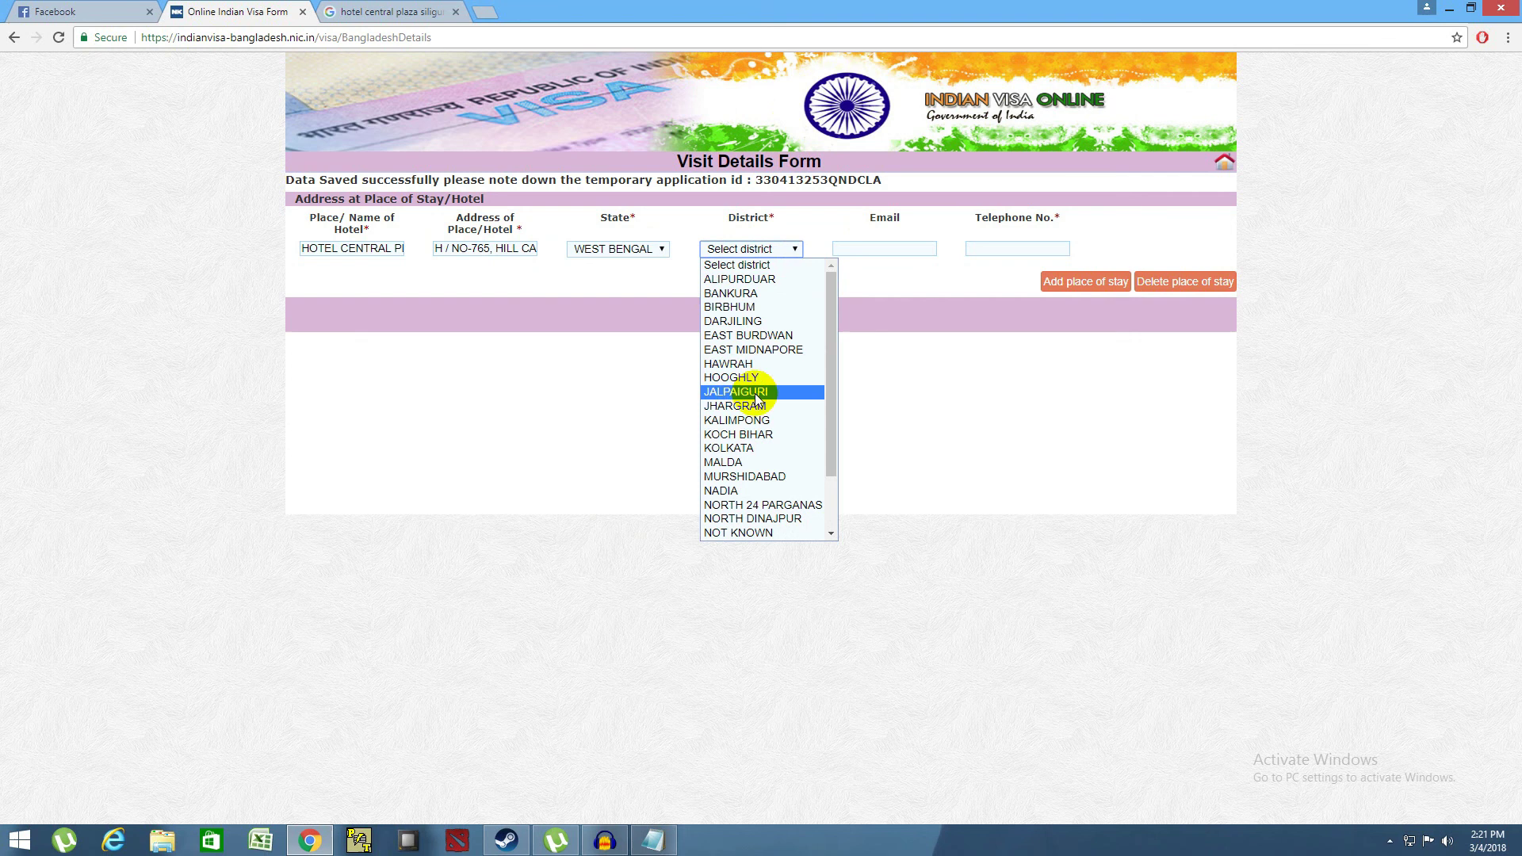
{"action": "scroll", "coordinate": [755, 476], "scroll_direction": "down", "scroll_amount": 2}
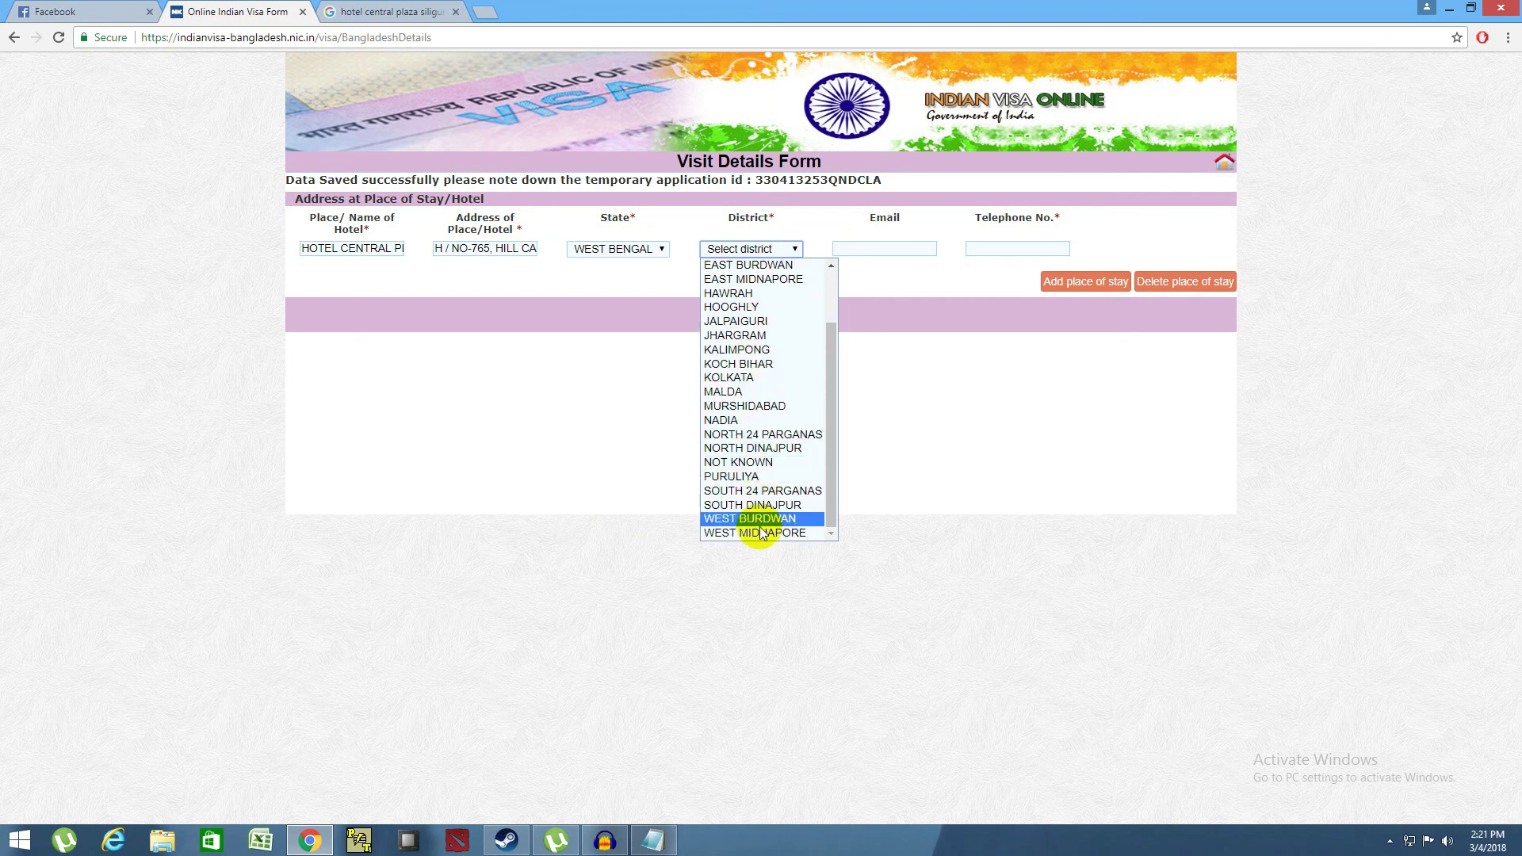
{"action": "left_click", "coordinate": [777, 328]}
{"action": "left_click", "coordinate": [844, 254]}
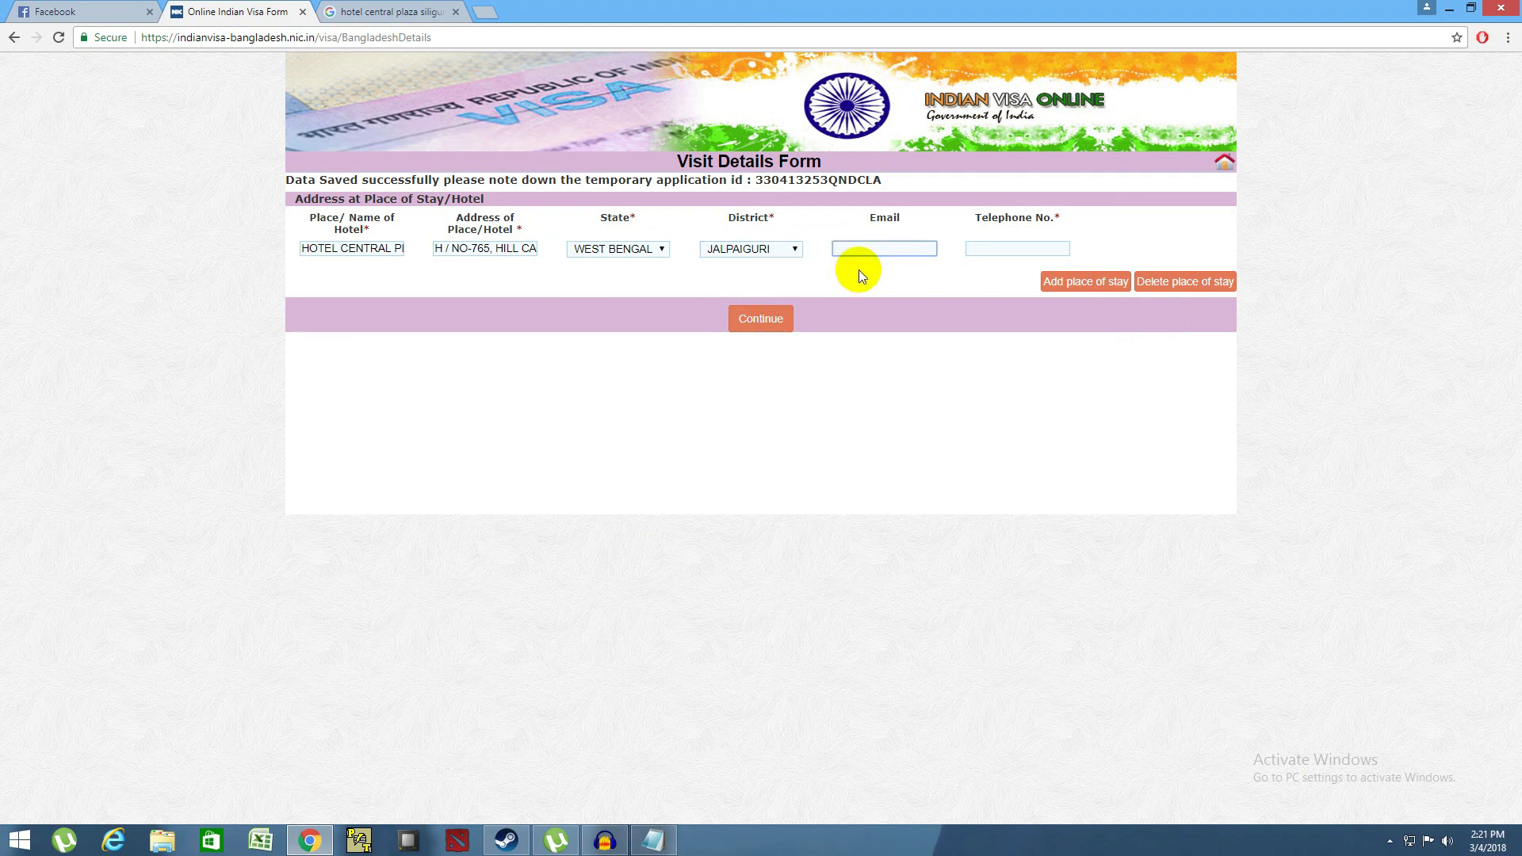
{"action": "left_click", "coordinate": [406, 9]}
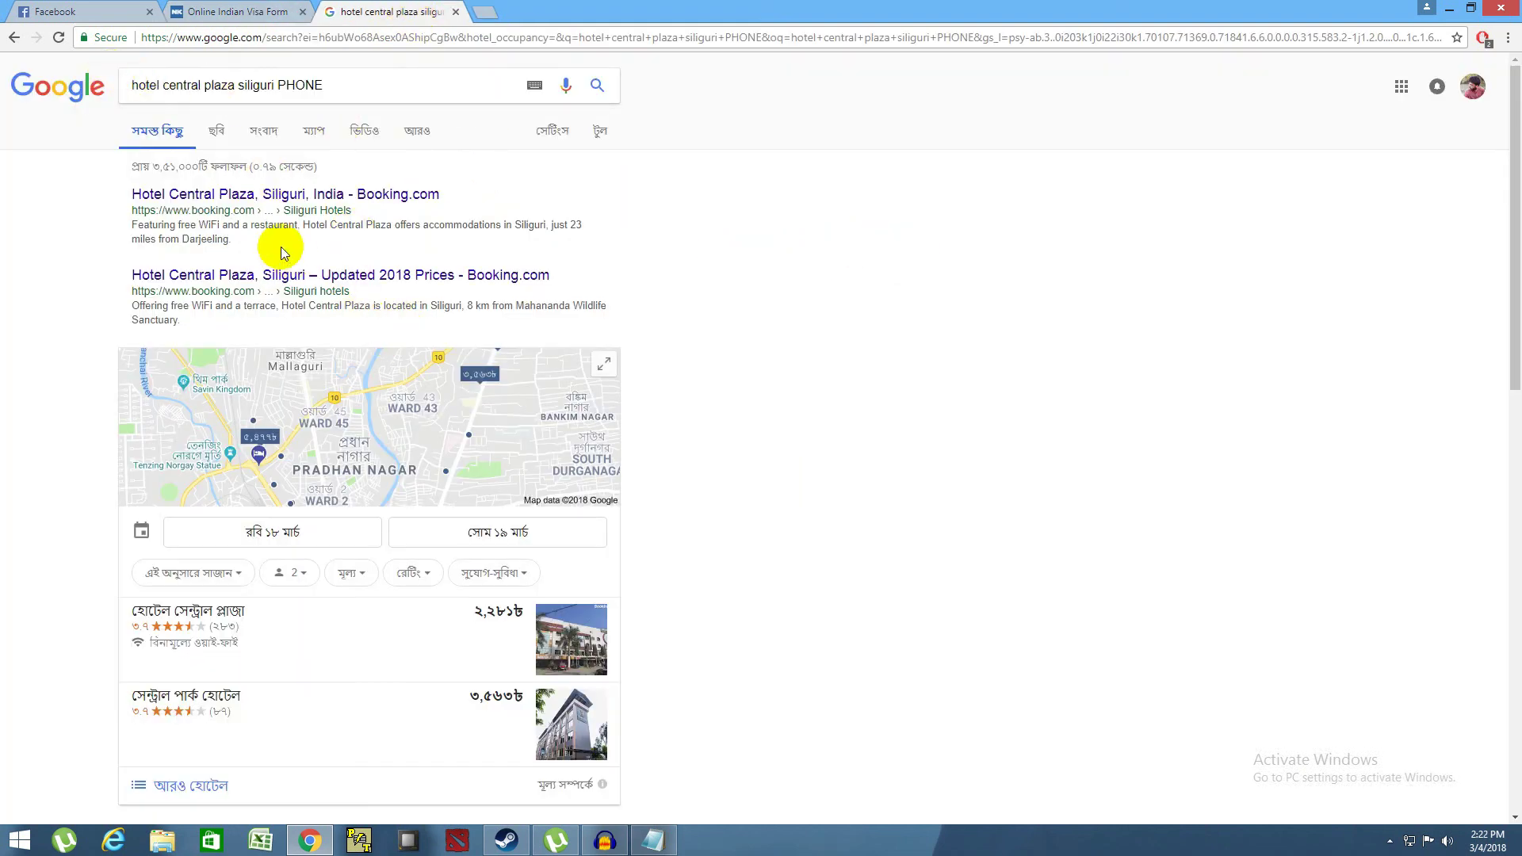
- Rerun the search as 'hotel central plaza siliguri' without PHONE and browse the hotel panel
{"action": "scroll", "coordinate": [350, 206], "scroll_direction": "down", "scroll_amount": 3}
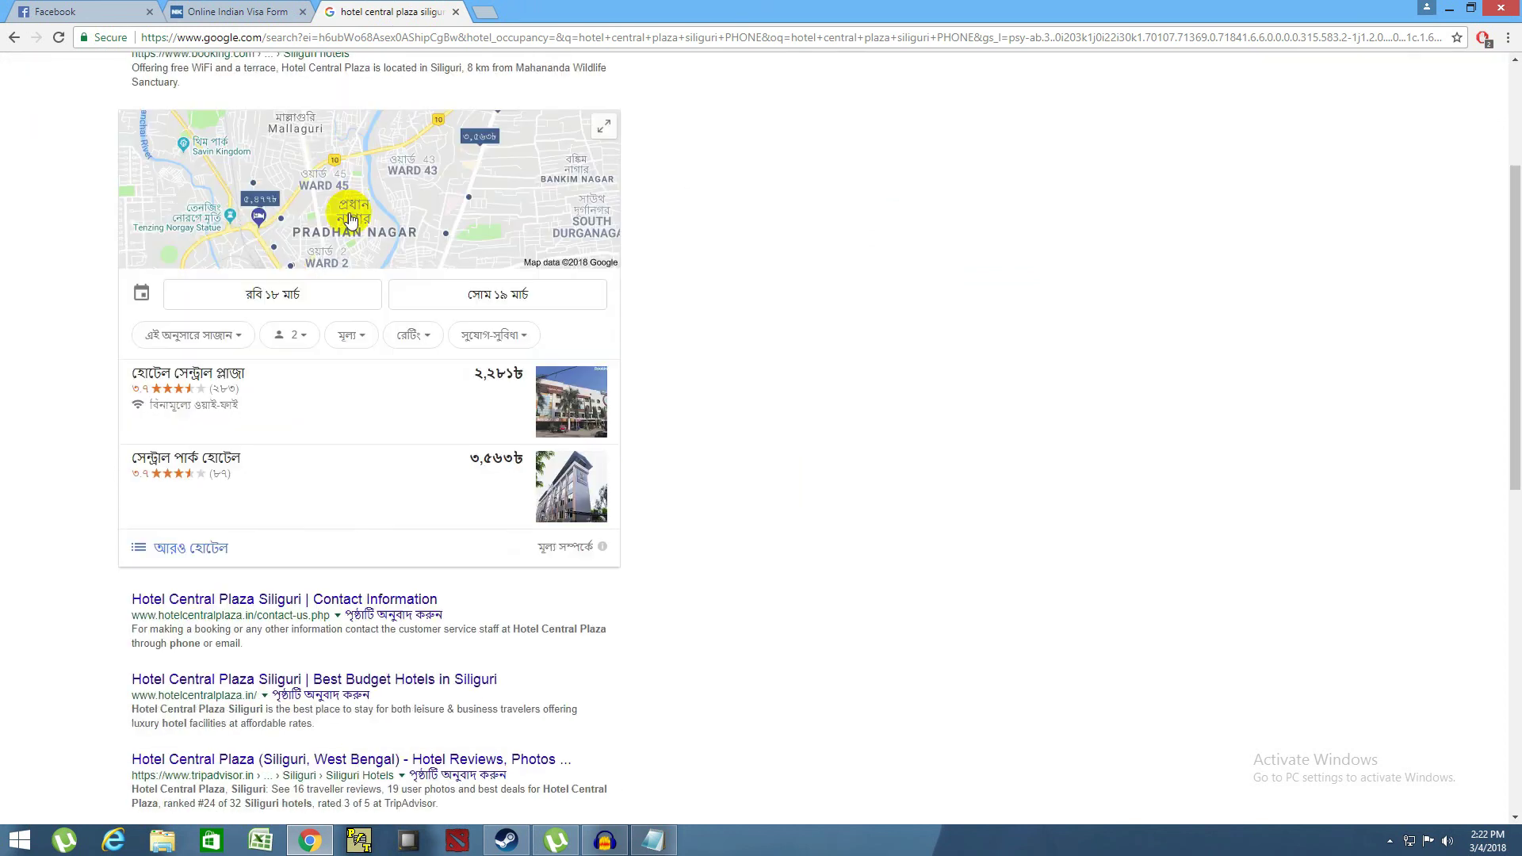
{"action": "scroll", "coordinate": [351, 230], "scroll_direction": "up", "scroll_amount": 3}
{"action": "left_click_drag", "start_coordinate": [357, 84], "coordinate": [279, 82]}
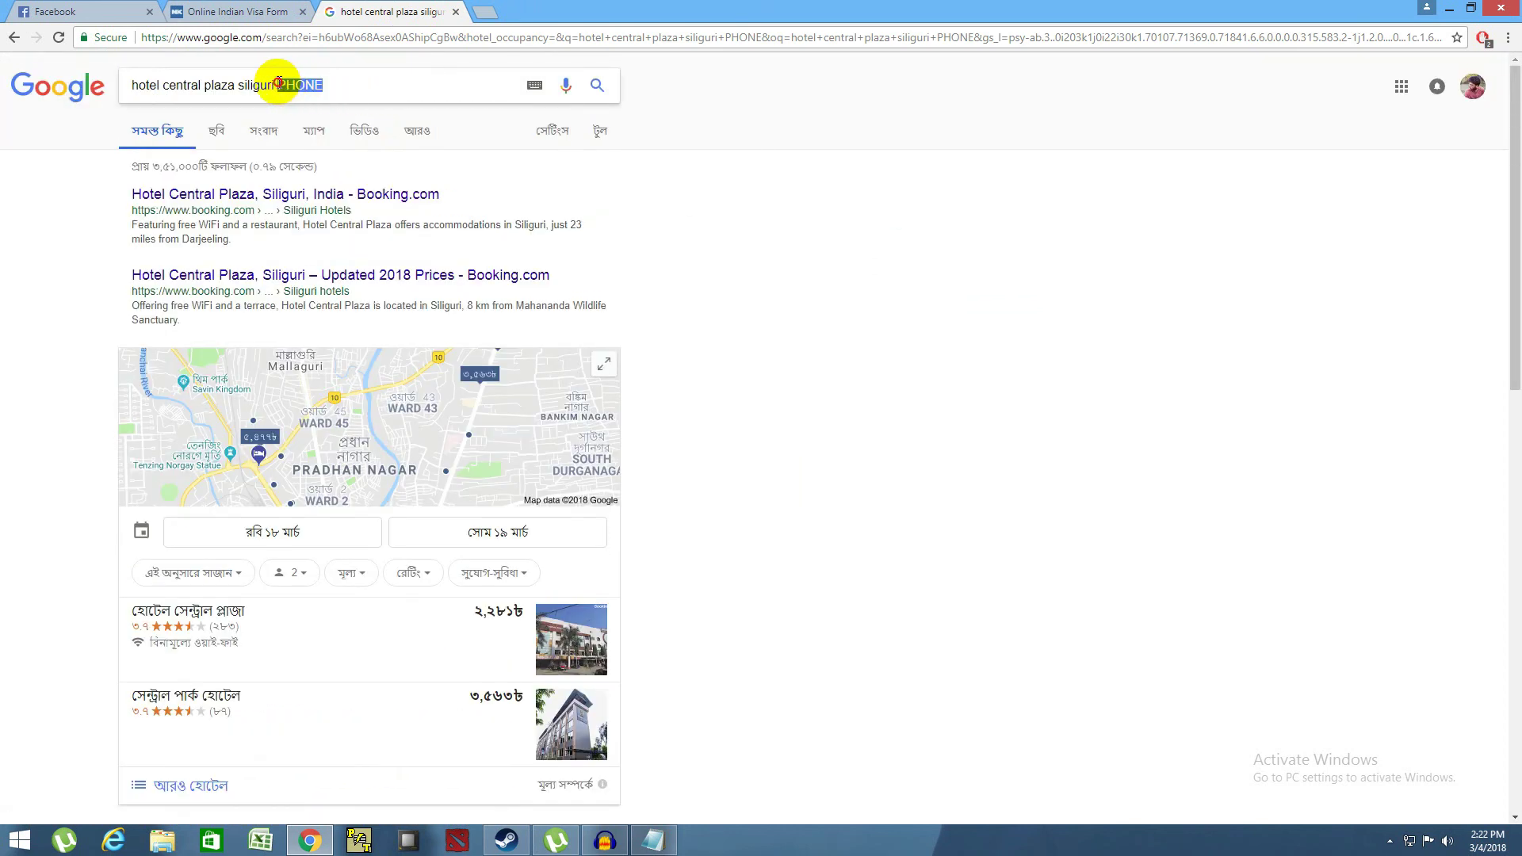
{"action": "key", "text": "BackSpace"}
{"action": "key", "text": "Return"}
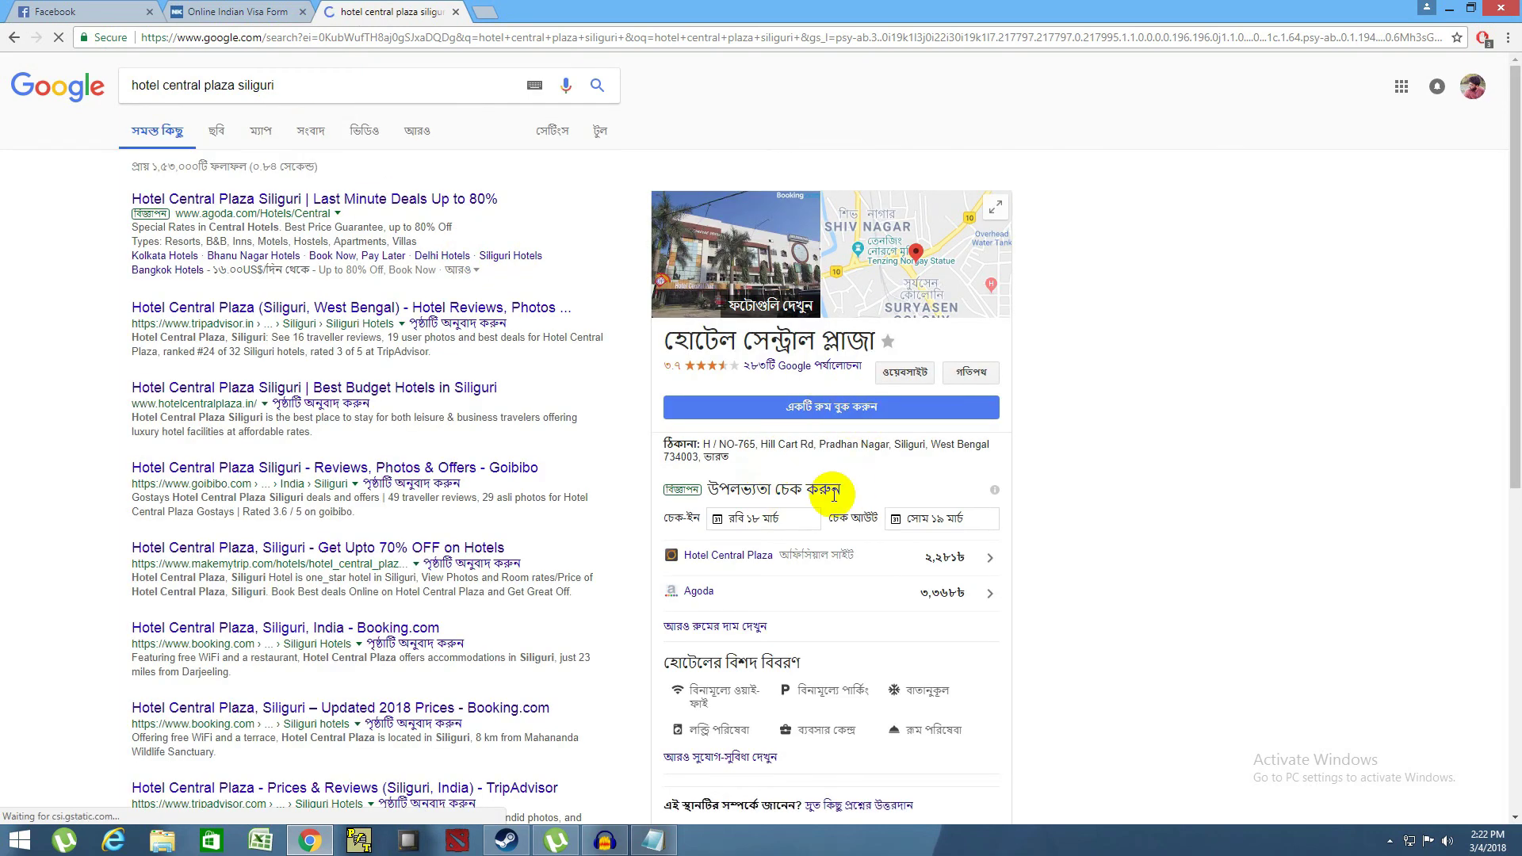
{"action": "scroll", "coordinate": [832, 498], "scroll_direction": "down", "scroll_amount": 1}
{"action": "scroll", "coordinate": [764, 545], "scroll_direction": "down", "scroll_amount": 1}
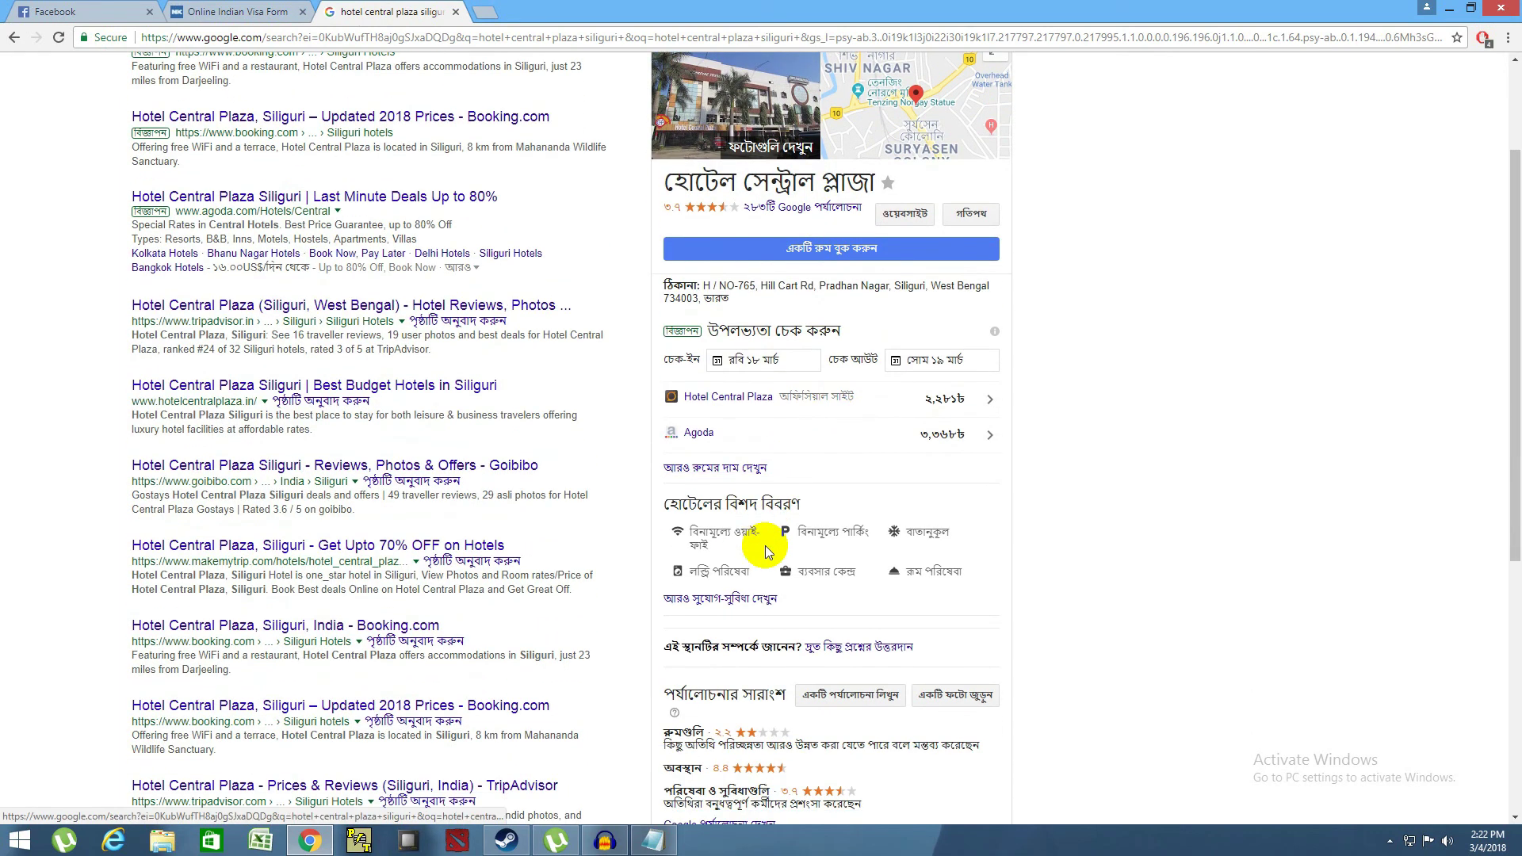
{"action": "scroll", "coordinate": [764, 546], "scroll_direction": "down", "scroll_amount": 6}
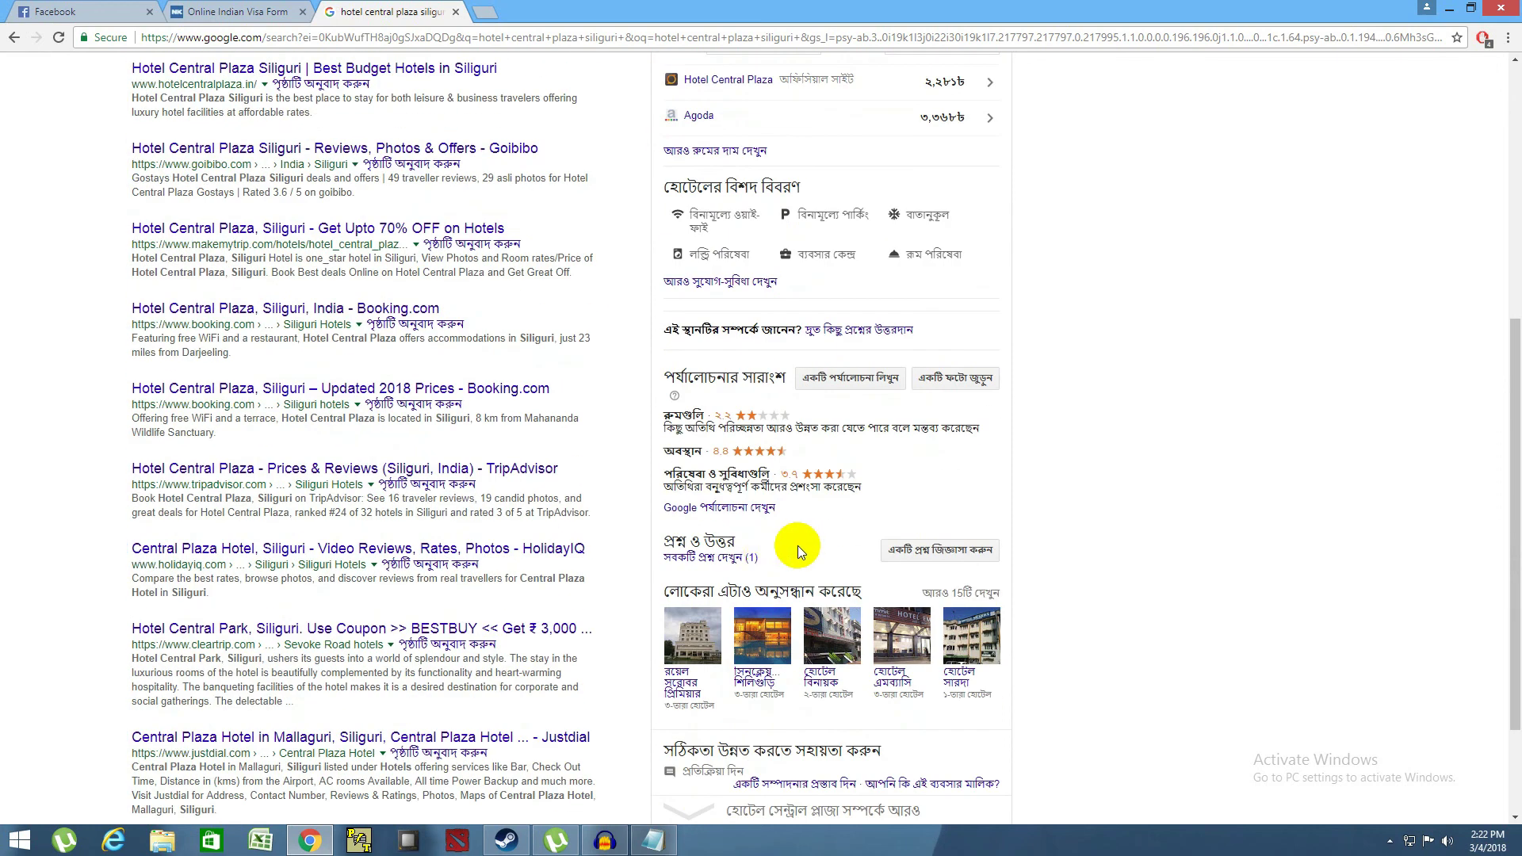
{"action": "scroll", "coordinate": [697, 500], "scroll_direction": "up", "scroll_amount": 8}
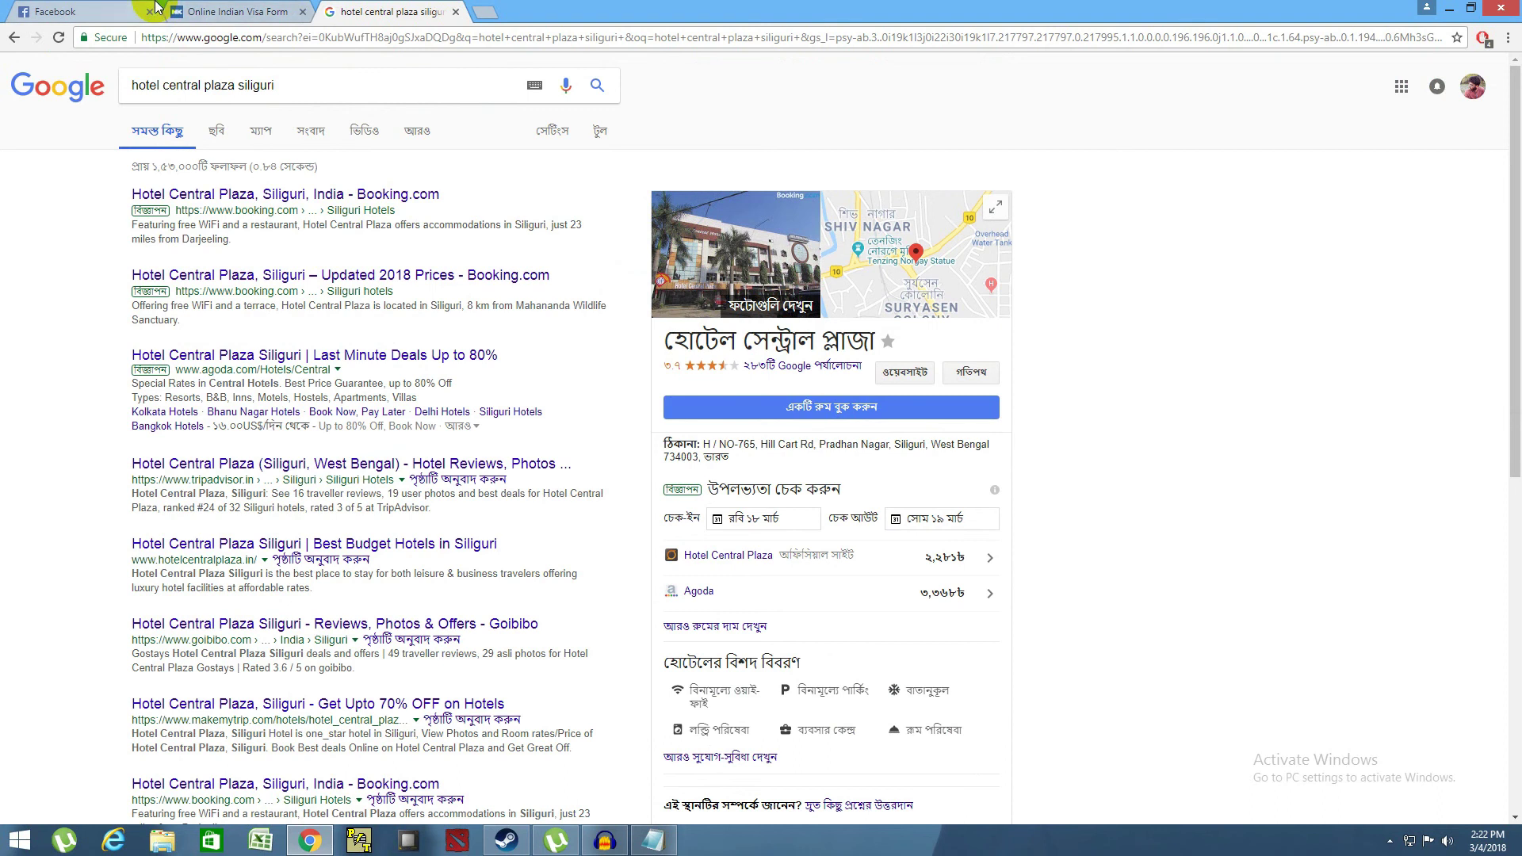
{"action": "left_click", "coordinate": [236, 11]}
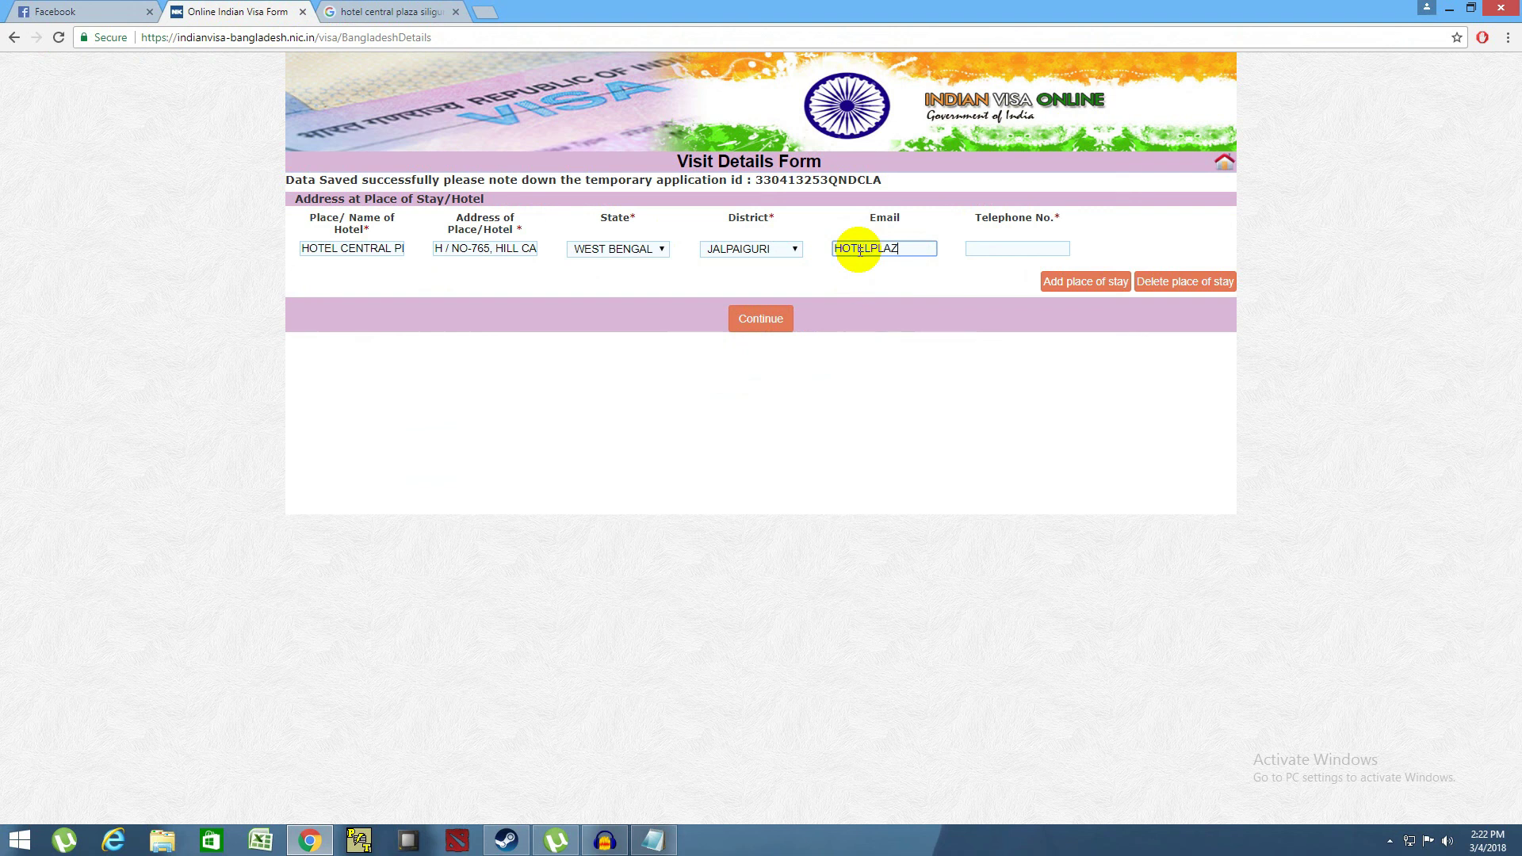
{"action": "type", "text": "@GMAIL.CO"}
{"action": "key", "text": "BackSpace"}
{"action": "type", "text": "OM"}
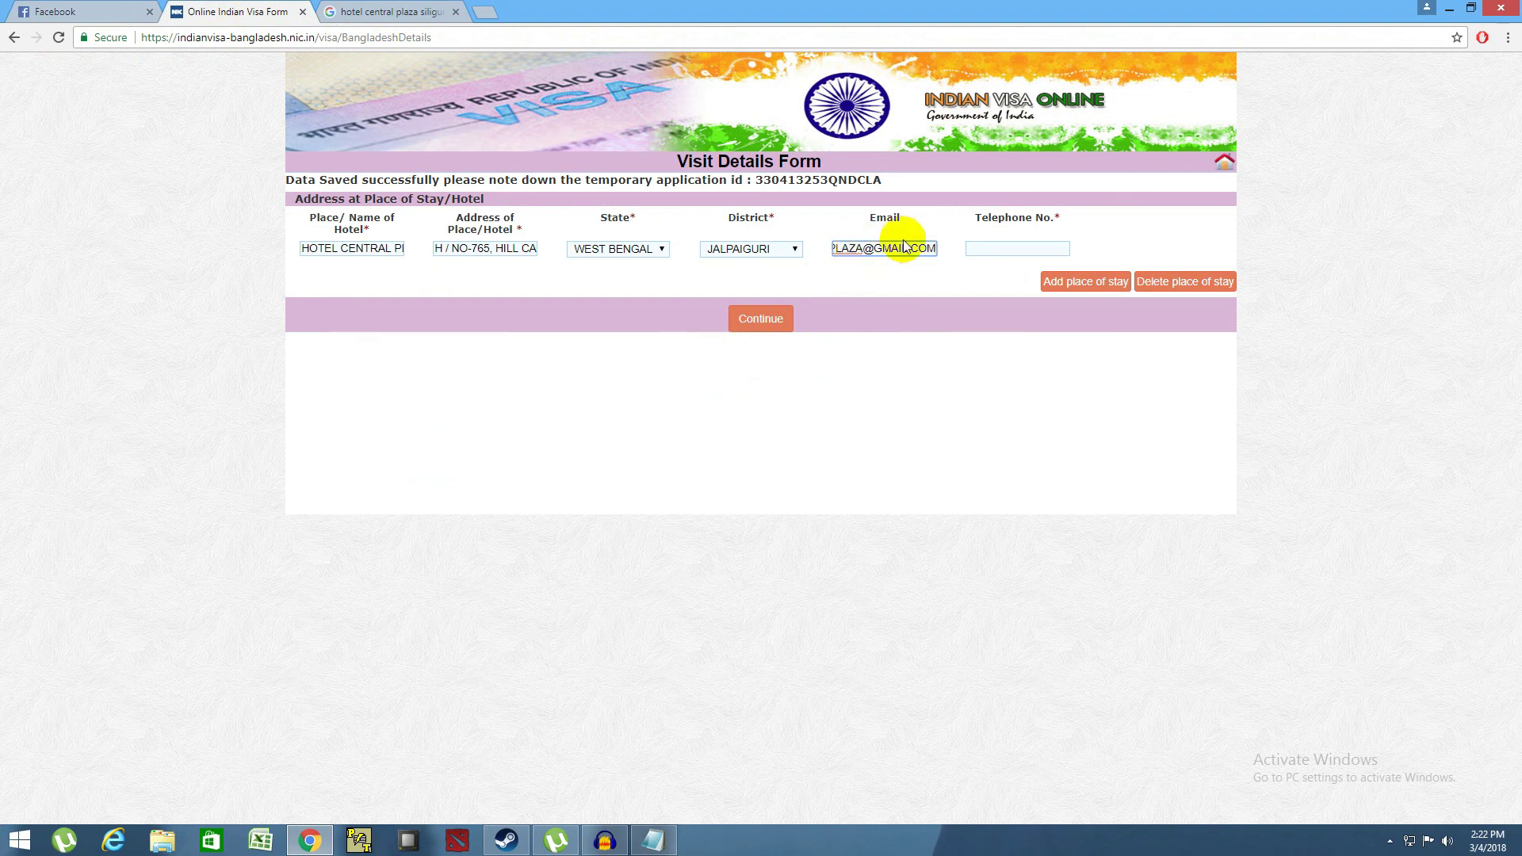